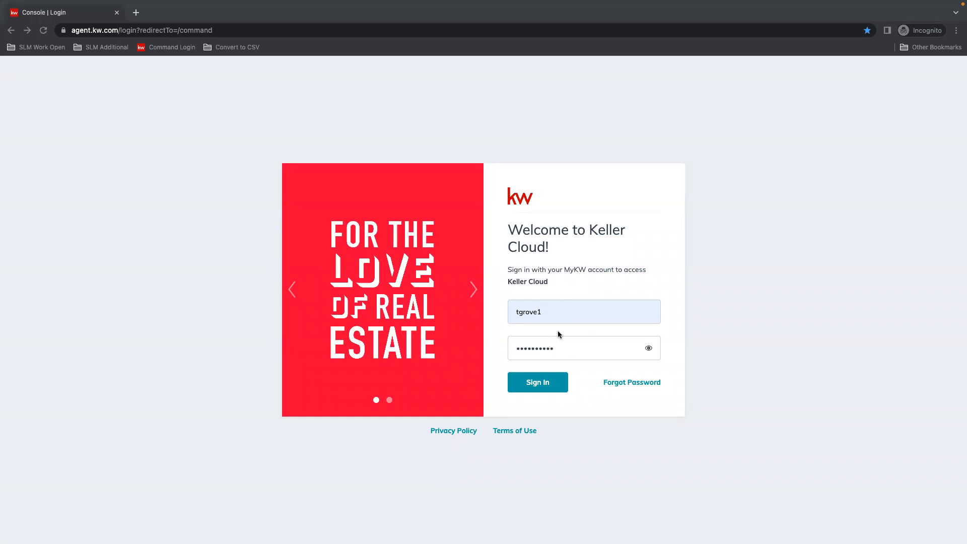
Sign in with the filled-in account credentials and open the account's Settings page.
{"action": "left_click", "coordinate": [528, 384]}
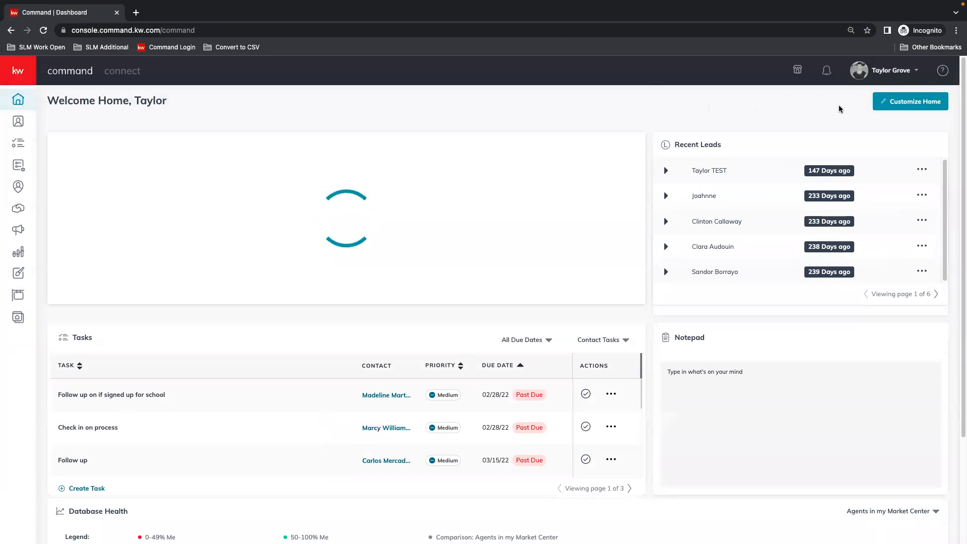
{"action": "left_click", "coordinate": [887, 73]}
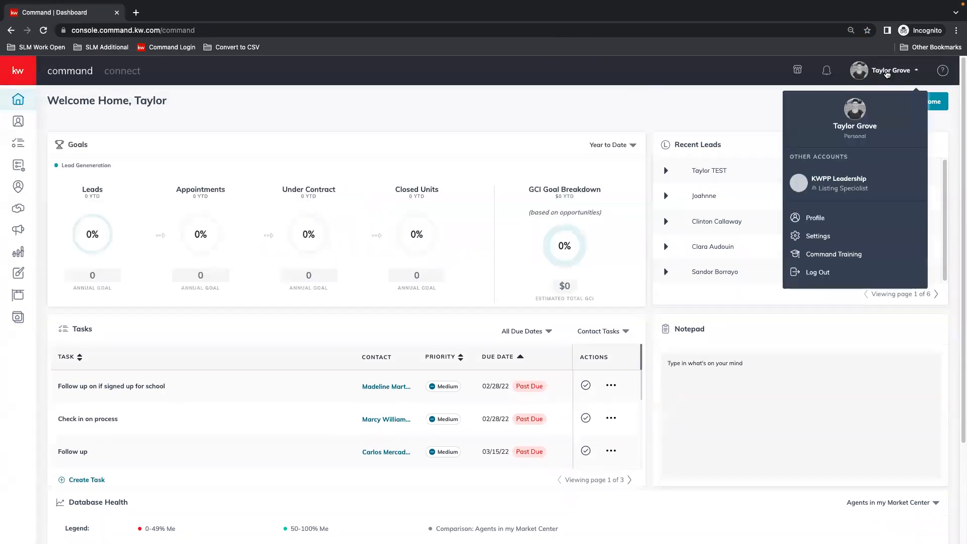
{"action": "left_click", "coordinate": [824, 236]}
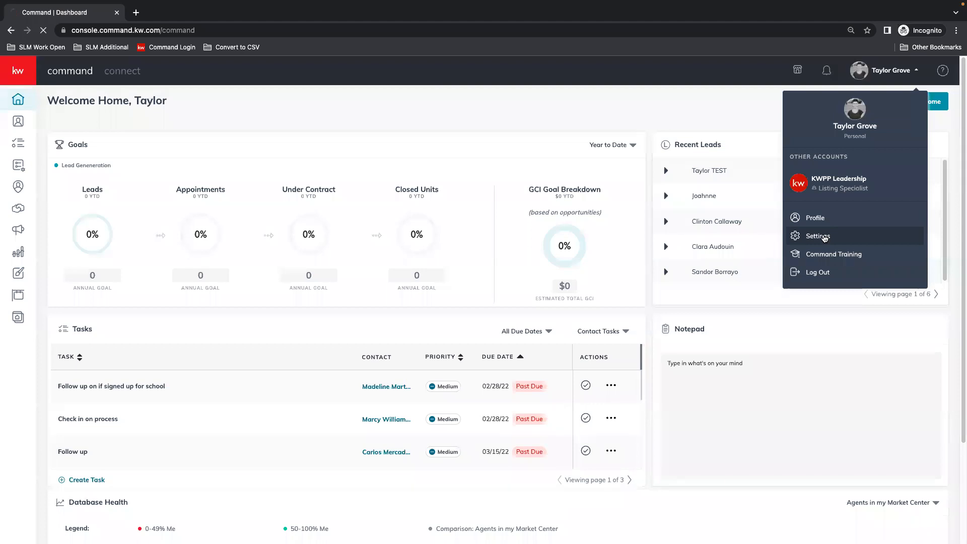
Open the Marketing Profile page within the Connect Settings.
{"action": "left_click", "coordinate": [956, 30]}
{"action": "left_click", "coordinate": [925, 125]}
{"action": "left_click", "coordinate": [926, 125]}
{"action": "left_click", "coordinate": [691, 166]}
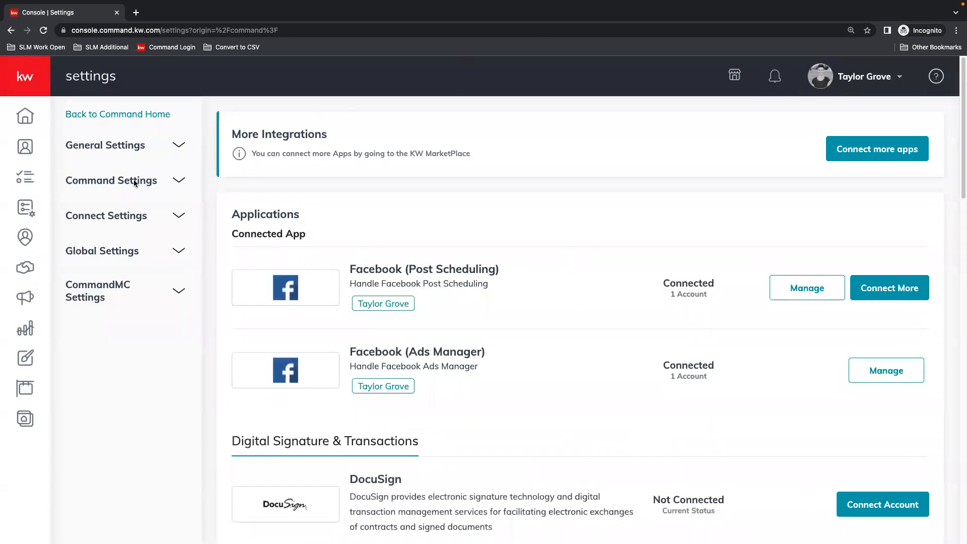
{"action": "left_click", "coordinate": [91, 220]}
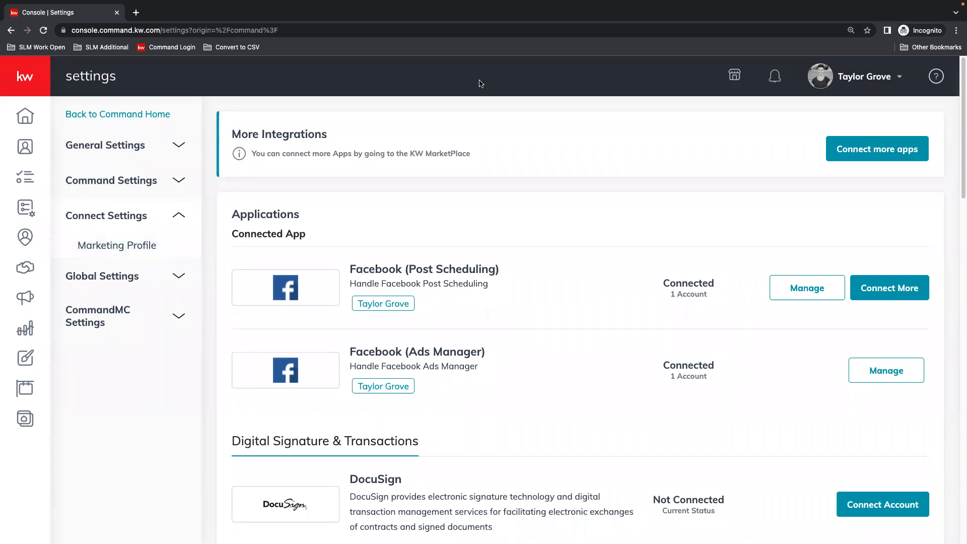
{"action": "left_click", "coordinate": [118, 247]}
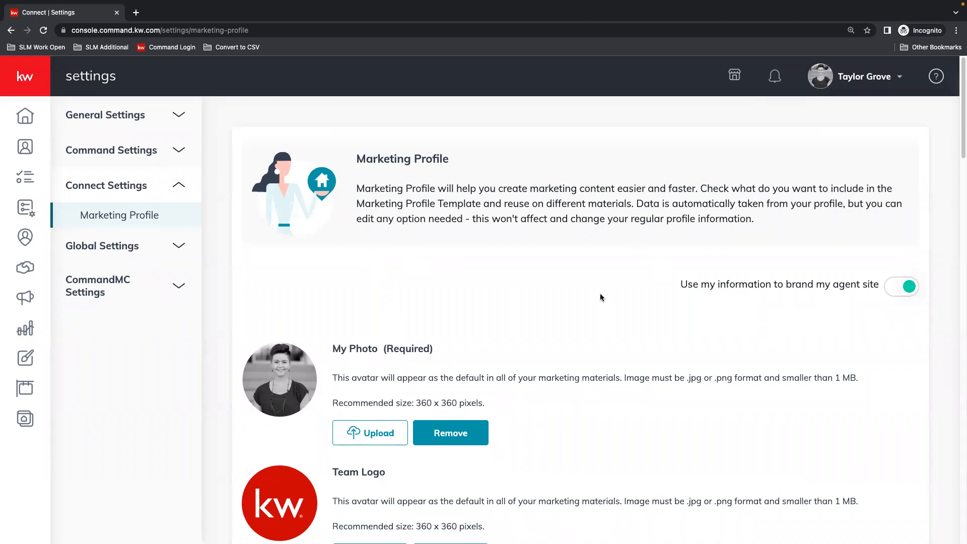
Review the image format and recommended size requirements for My Photo and Team Logo.
{"action": "scroll", "coordinate": [599, 298], "scroll_direction": "down", "scroll_amount": 3}
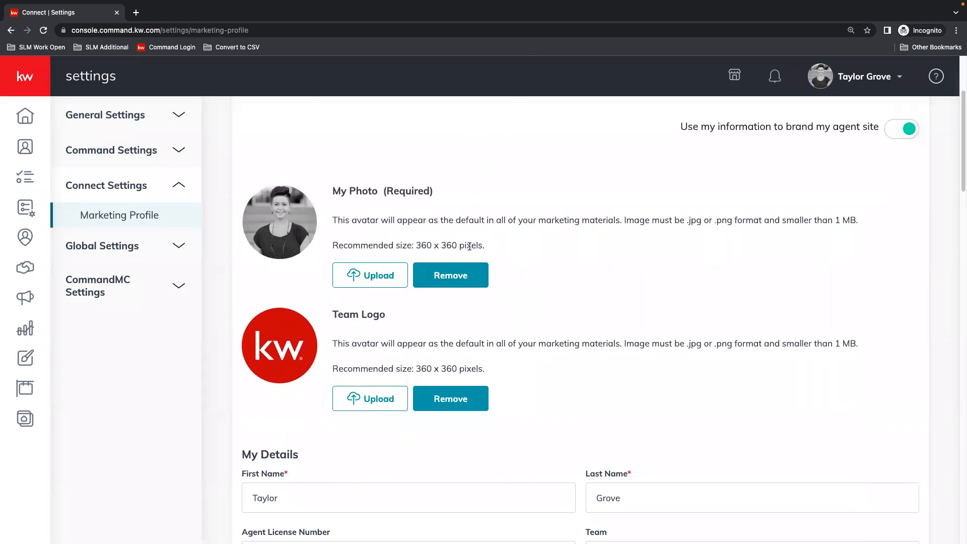
{"action": "left_click_drag", "start_coordinate": [483, 246], "coordinate": [417, 246]}
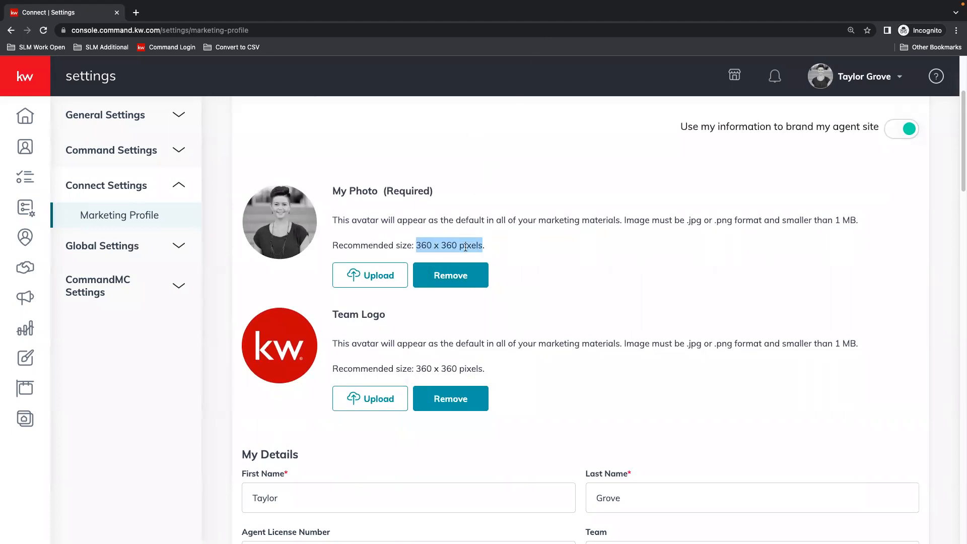
{"action": "left_click", "coordinate": [440, 246]}
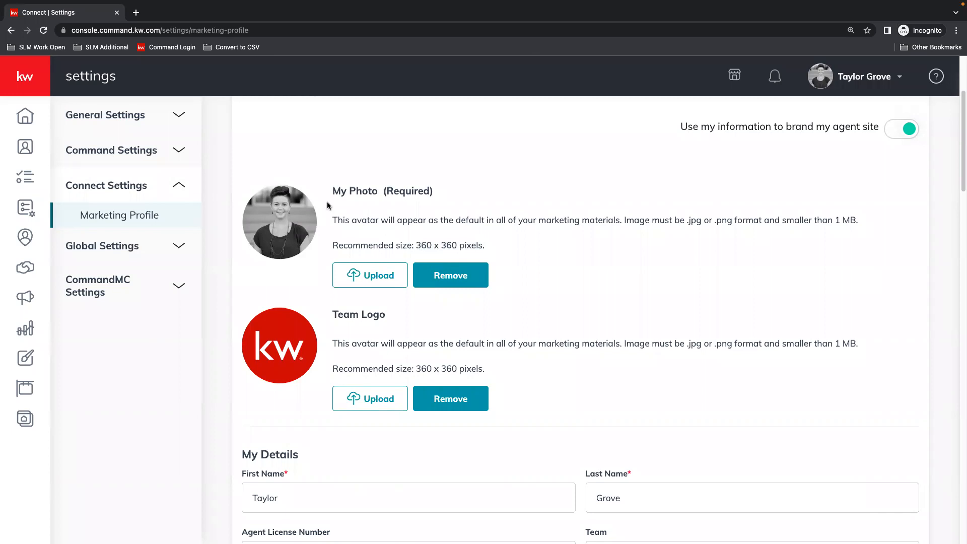
Review the My Details fields, covering name, agent license number, team, job title, slogan and designations.
{"action": "scroll", "coordinate": [328, 206], "scroll_direction": "down", "scroll_amount": 3}
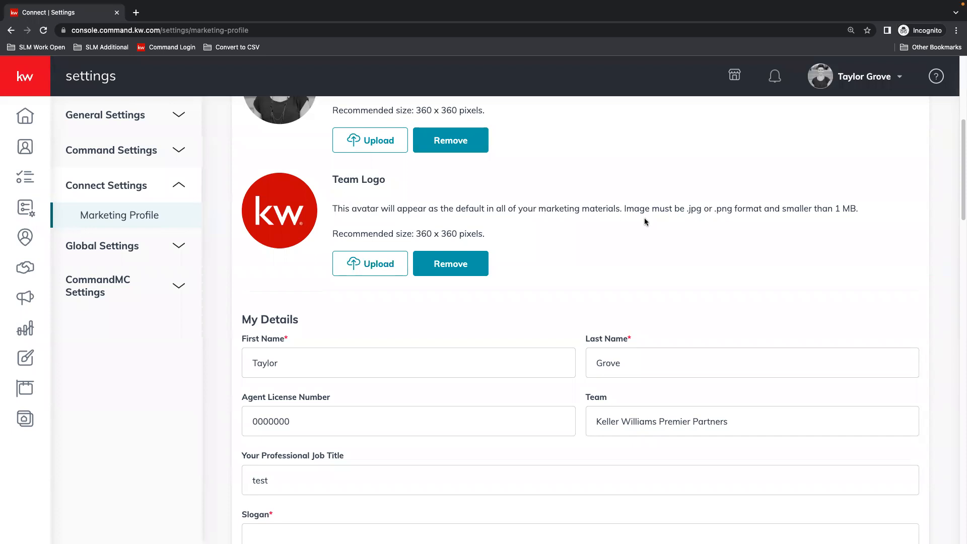
{"action": "scroll", "coordinate": [705, 229], "scroll_direction": "down", "scroll_amount": 3}
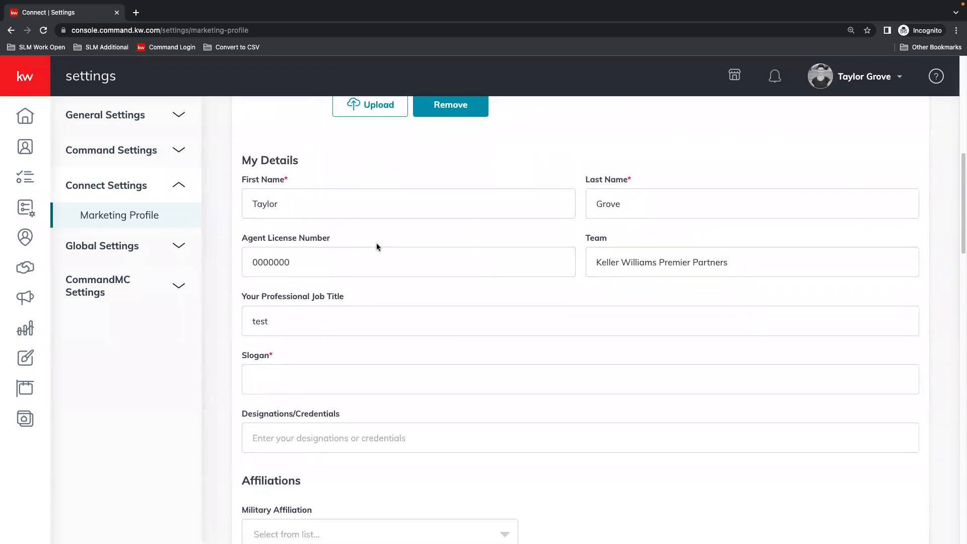
{"action": "left_click", "coordinate": [303, 197]}
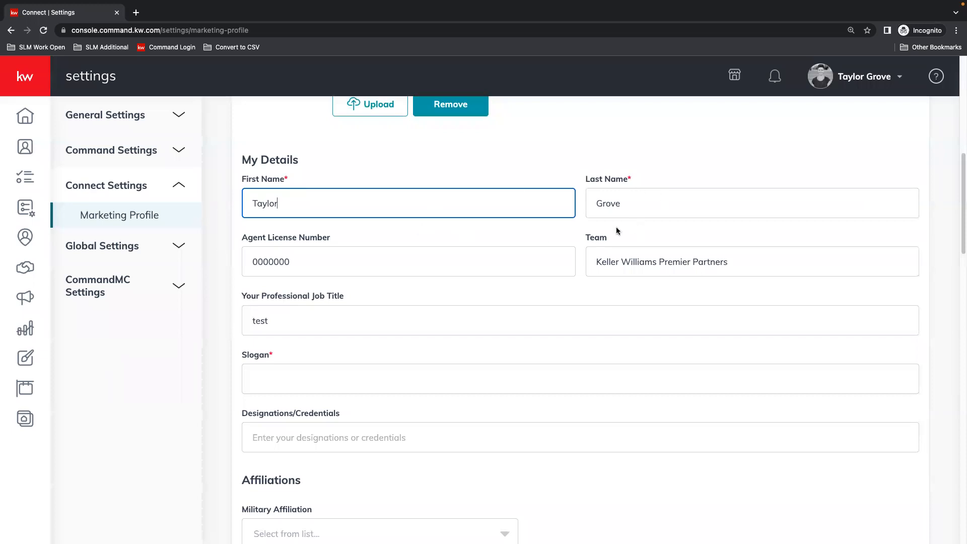
{"action": "scroll", "coordinate": [278, 265], "scroll_direction": "down", "scroll_amount": 1}
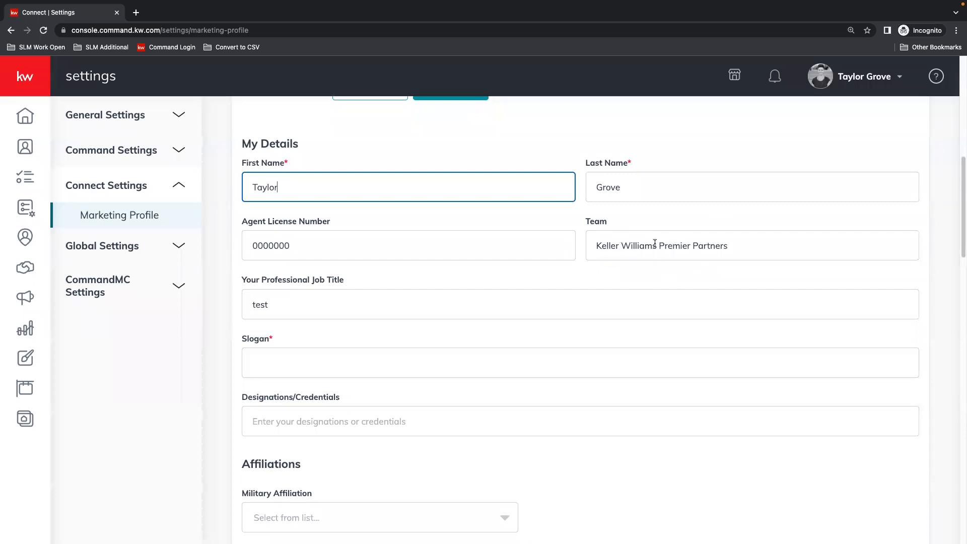
{"action": "left_click", "coordinate": [592, 241]}
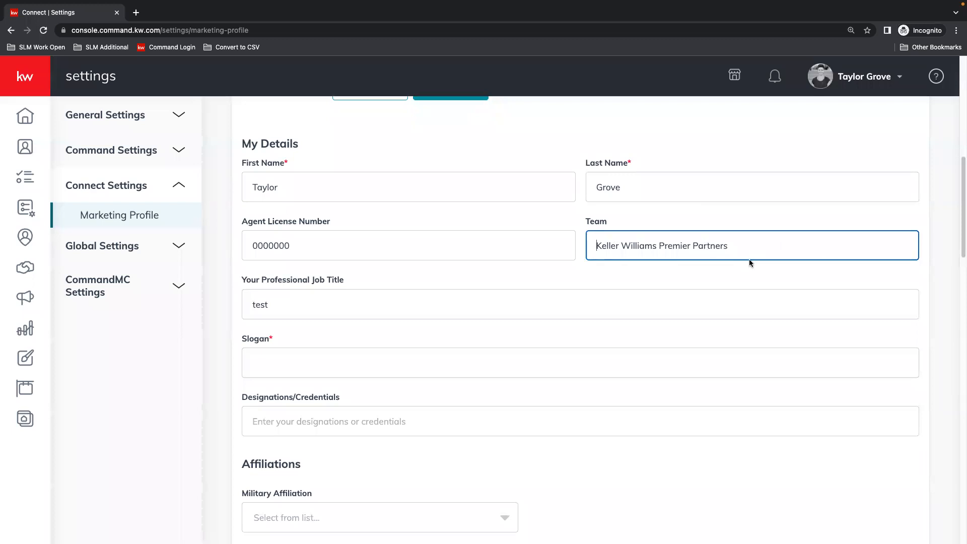
{"action": "scroll", "coordinate": [598, 266], "scroll_direction": "down", "scroll_amount": 1}
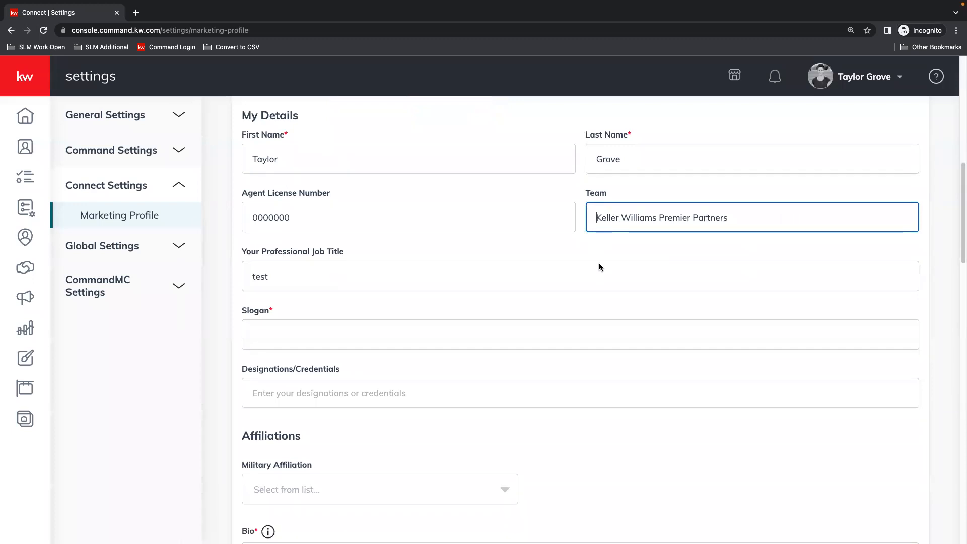
{"action": "scroll", "coordinate": [597, 267], "scroll_direction": "down", "scroll_amount": 2}
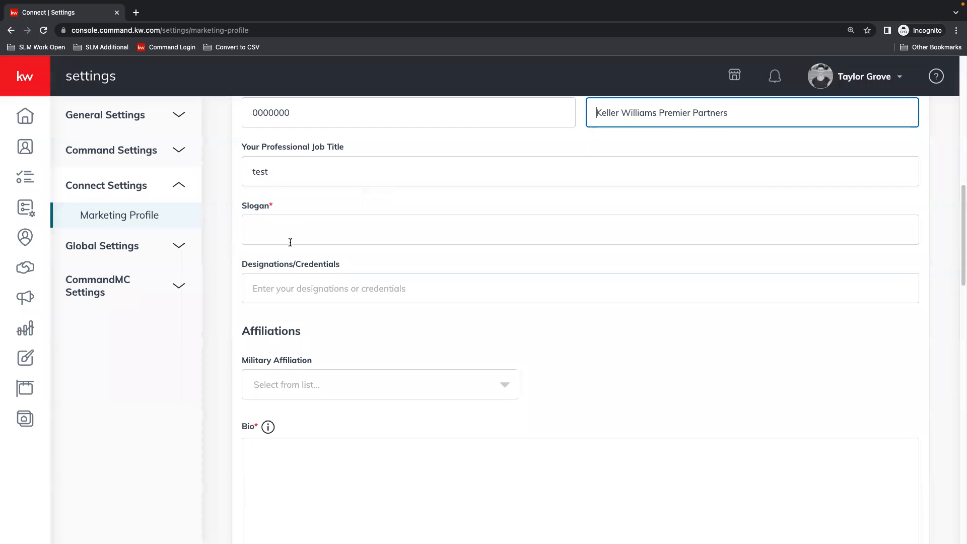
{"action": "scroll", "coordinate": [331, 256], "scroll_direction": "down", "scroll_amount": 2}
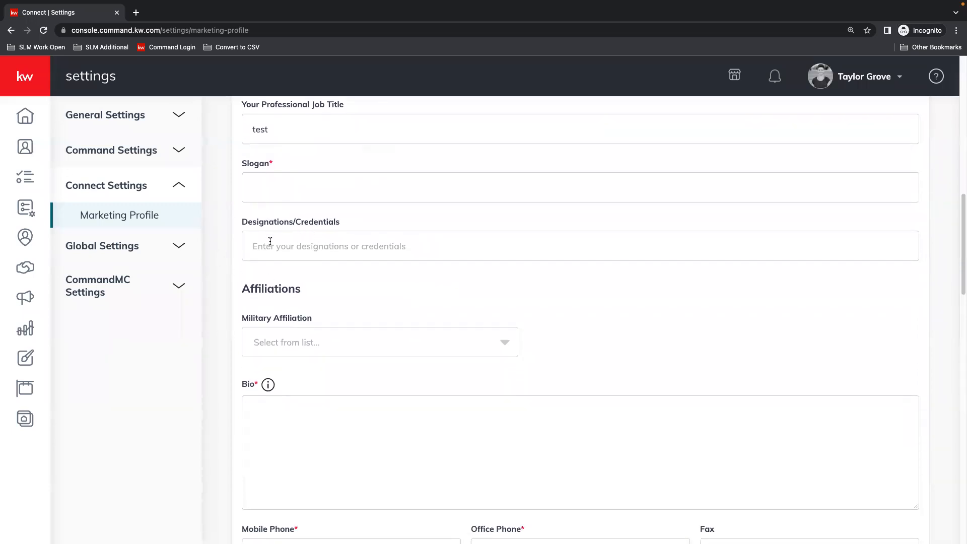
Examine the military affiliation and bio fields and the contact fields for phones, fax, email and website.
{"action": "scroll", "coordinate": [368, 241], "scroll_direction": "down", "scroll_amount": 4}
{"action": "scroll", "coordinate": [369, 239], "scroll_direction": "down", "scroll_amount": 1}
{"action": "scroll", "coordinate": [370, 239], "scroll_direction": "down", "scroll_amount": 1}
{"action": "scroll", "coordinate": [370, 240], "scroll_direction": "down", "scroll_amount": 2}
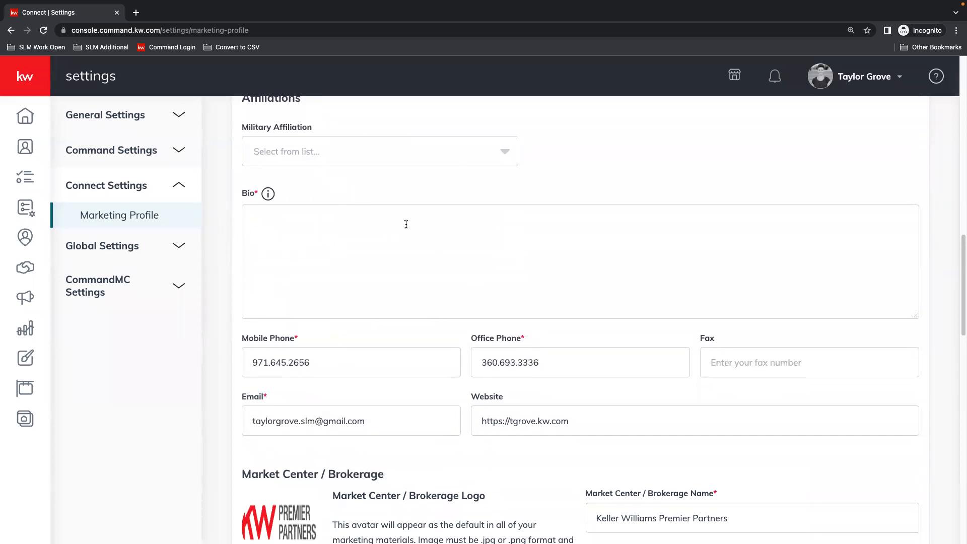
{"action": "scroll", "coordinate": [406, 223], "scroll_direction": "down", "scroll_amount": 4}
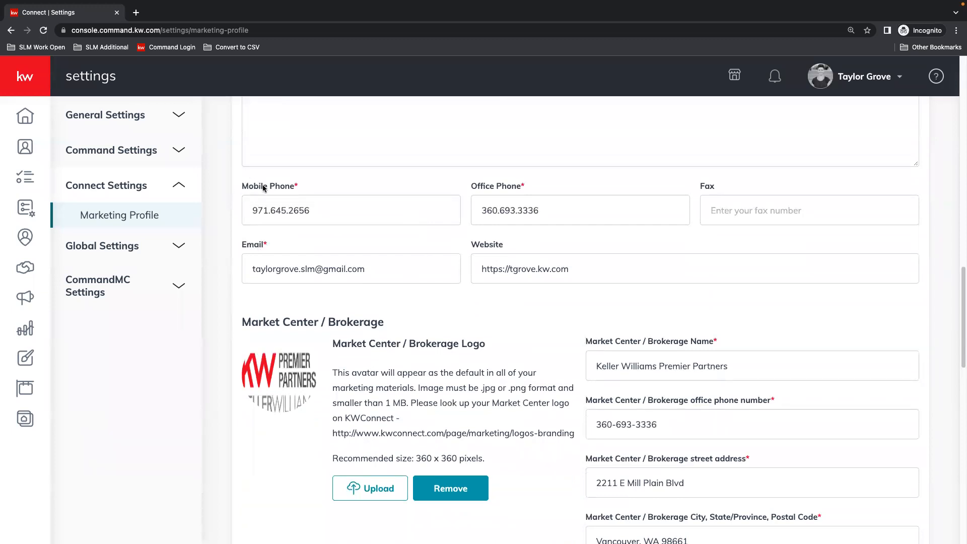
{"action": "left_click", "coordinate": [323, 218]}
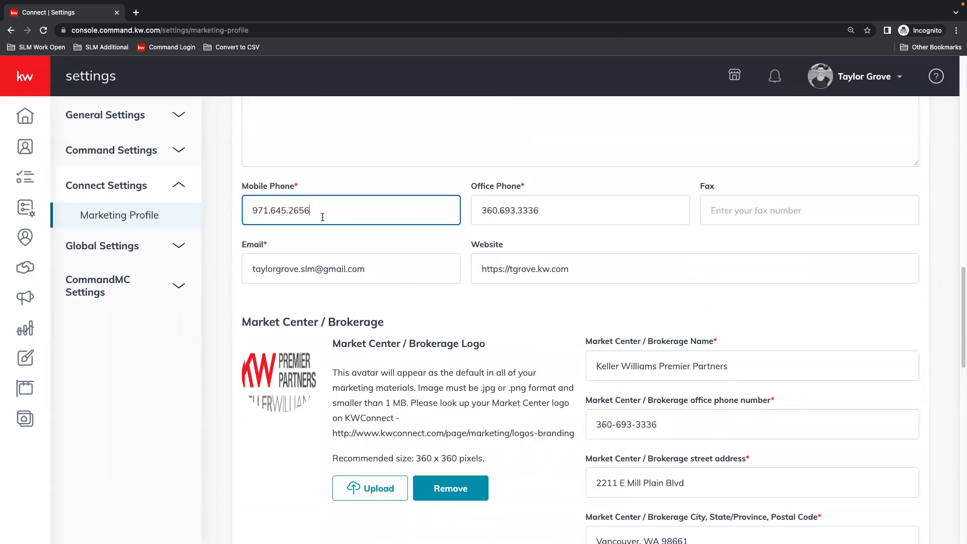
{"action": "left_click", "coordinate": [595, 217]}
{"action": "left_click", "coordinate": [769, 208]}
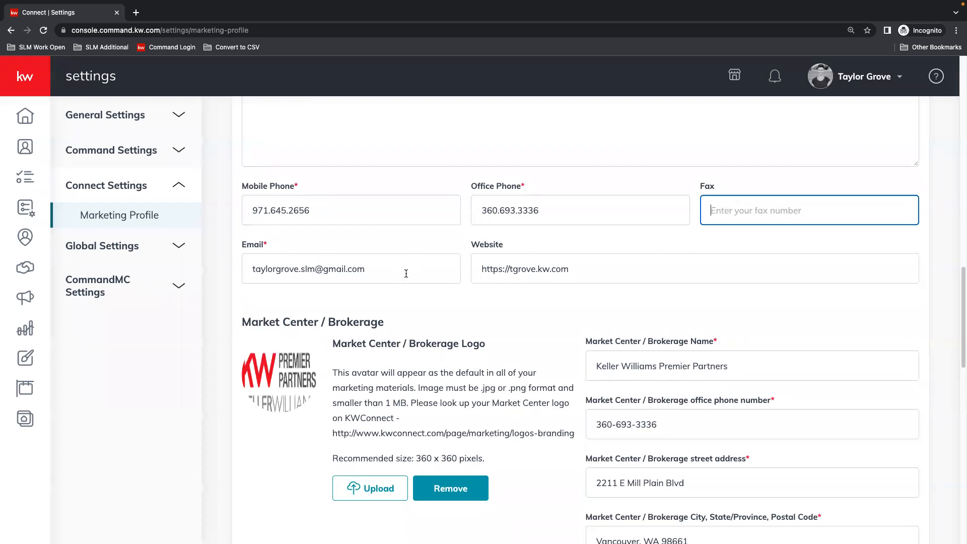
{"action": "left_click", "coordinate": [671, 271]}
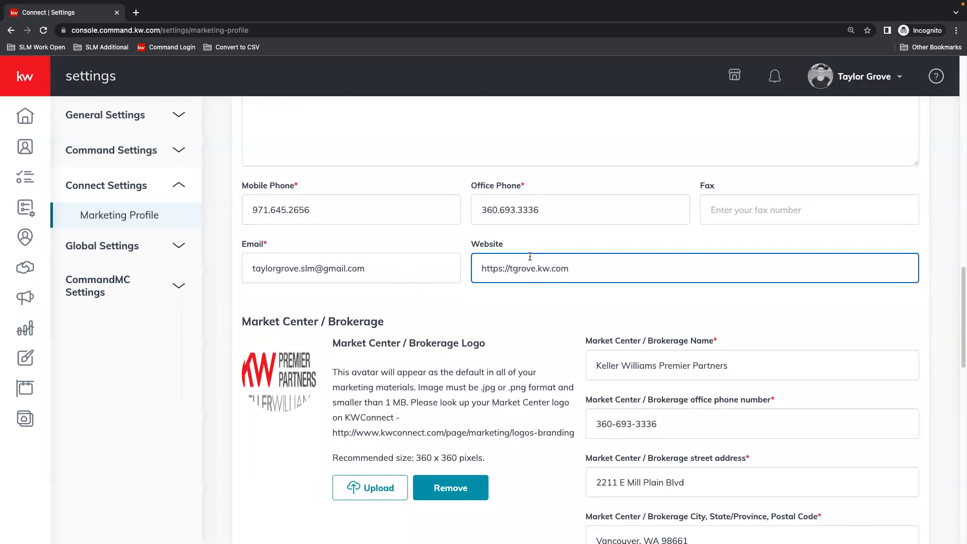
Check the Market Center / Brokerage section: logo, name, office phone, street address, city and postal code, and license number.
{"action": "scroll", "coordinate": [561, 247], "scroll_direction": "down", "scroll_amount": 3}
{"action": "scroll", "coordinate": [563, 248], "scroll_direction": "down", "scroll_amount": 1}
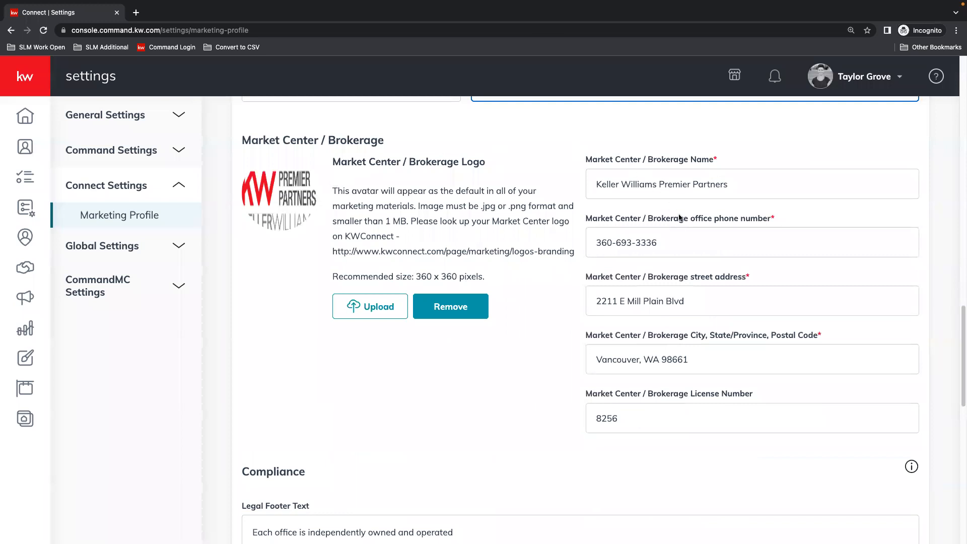
{"action": "left_click", "coordinate": [787, 185]}
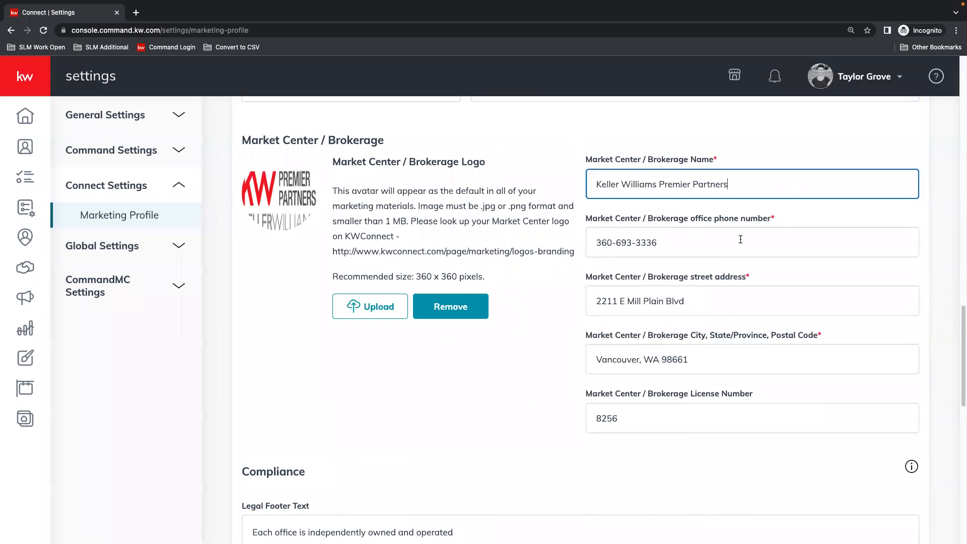
{"action": "left_click", "coordinate": [742, 239]}
{"action": "left_click", "coordinate": [728, 297]}
{"action": "left_click", "coordinate": [727, 363]}
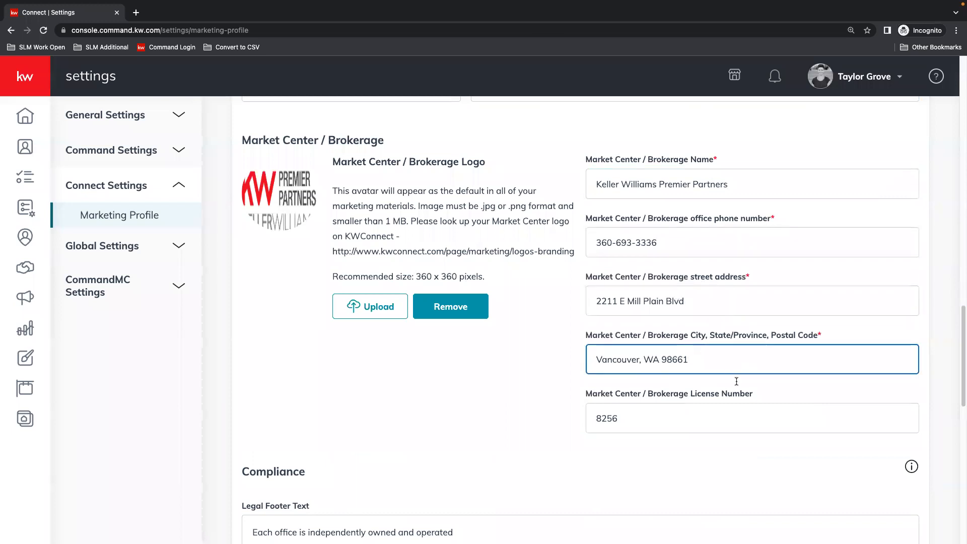
{"action": "left_click", "coordinate": [677, 418]}
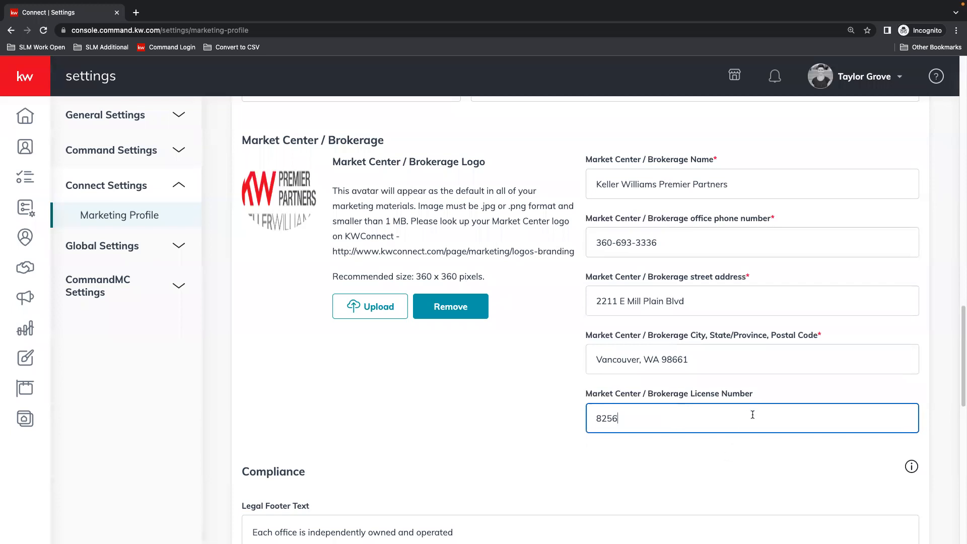
Check the Legal Footer Text in the Compliance section.
{"action": "scroll", "coordinate": [753, 414], "scroll_direction": "down", "scroll_amount": 5}
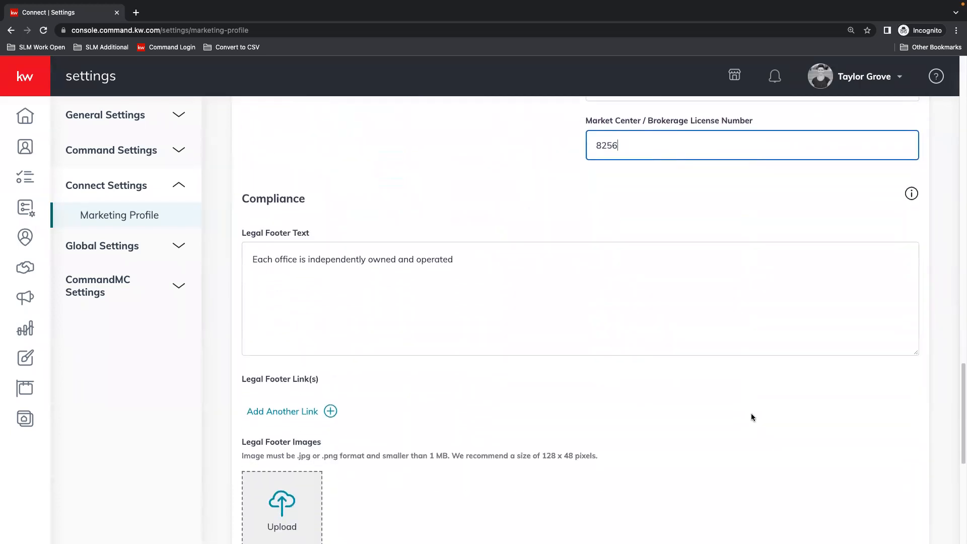
{"action": "scroll", "coordinate": [751, 417], "scroll_direction": "down", "scroll_amount": 1}
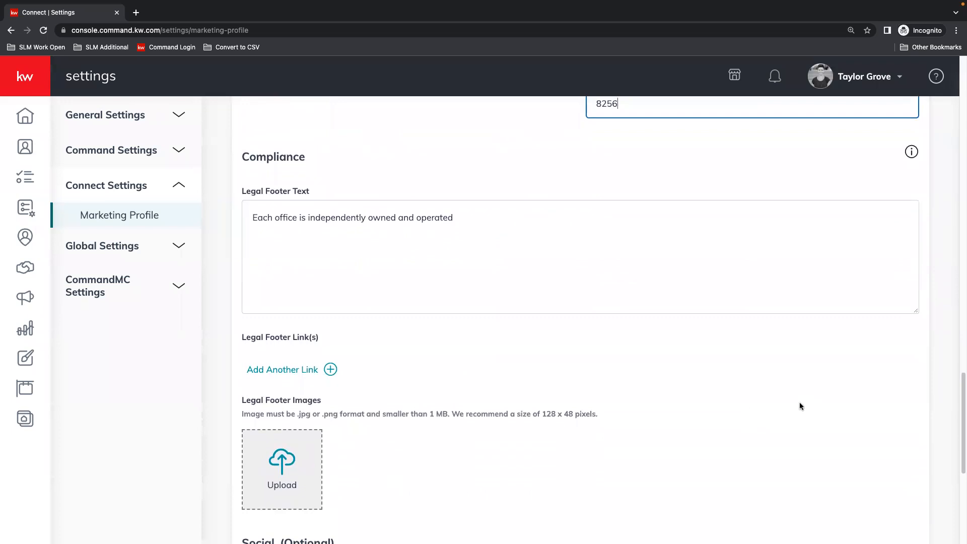
{"action": "left_click", "coordinate": [243, 231]}
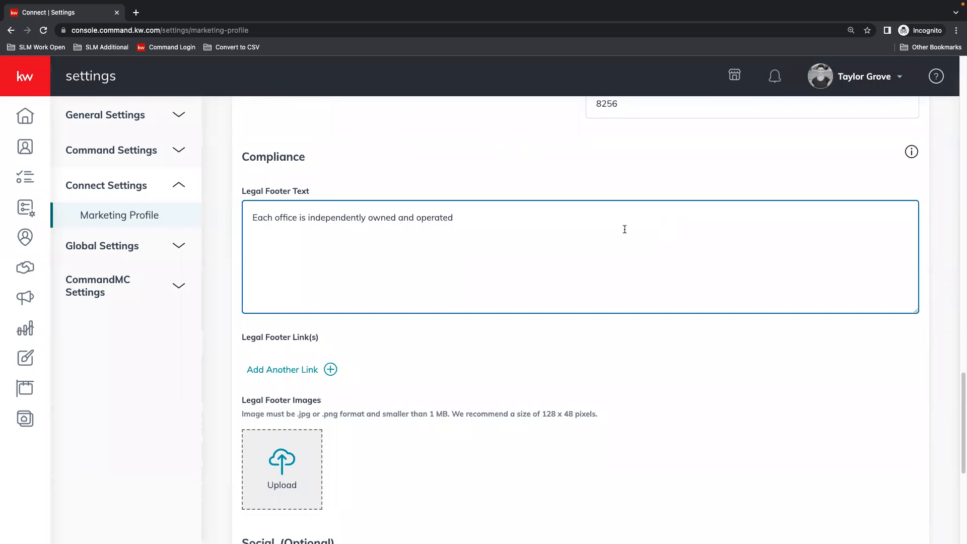
{"action": "scroll", "coordinate": [272, 204], "scroll_direction": "down", "scroll_amount": 1}
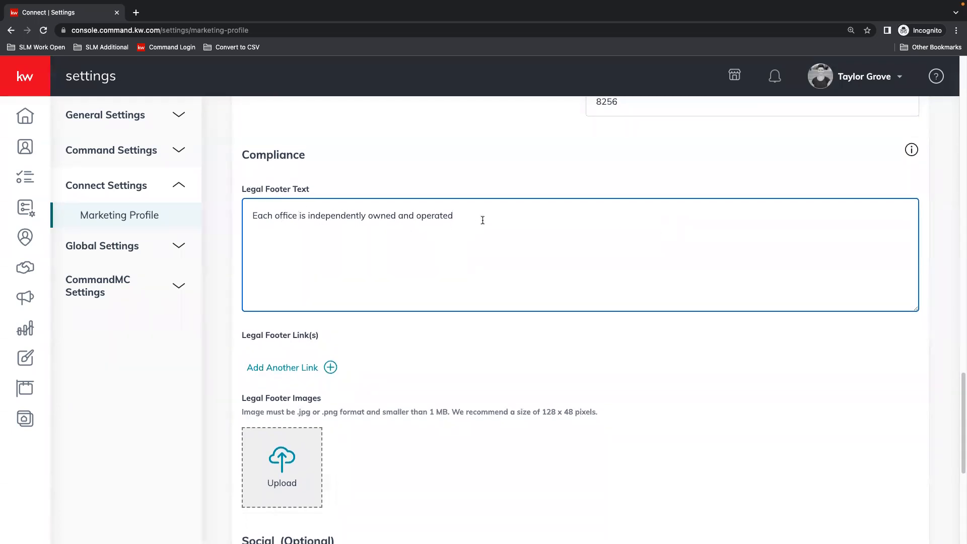
{"action": "scroll", "coordinate": [451, 242], "scroll_direction": "down", "scroll_amount": 3}
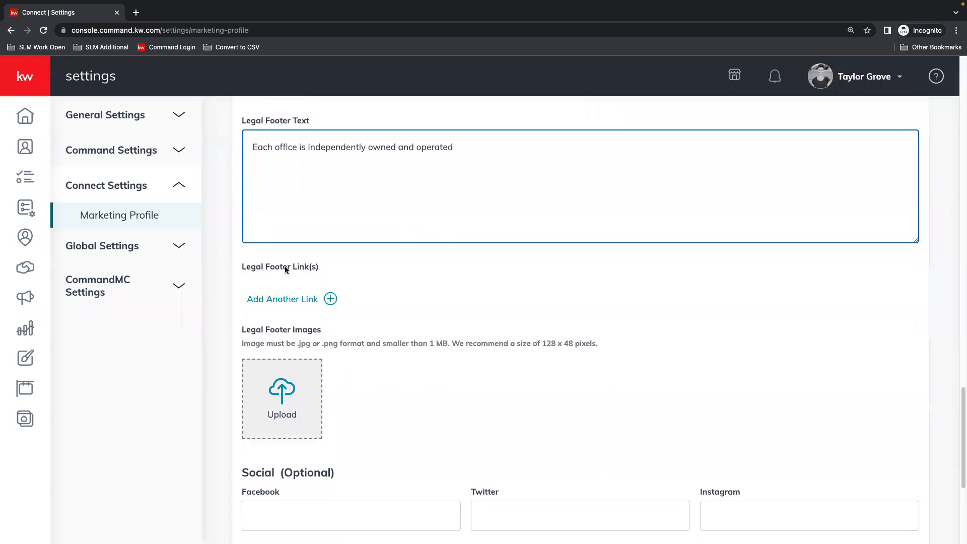
Add an empty legal footer link with title and URL fields, and delete it again.
{"action": "left_click", "coordinate": [281, 303]}
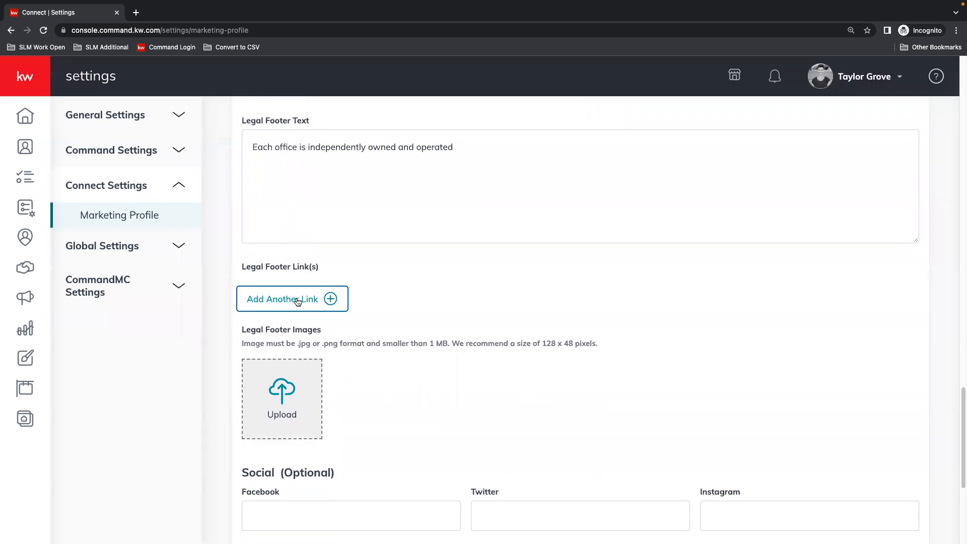
{"action": "left_click", "coordinate": [453, 317]}
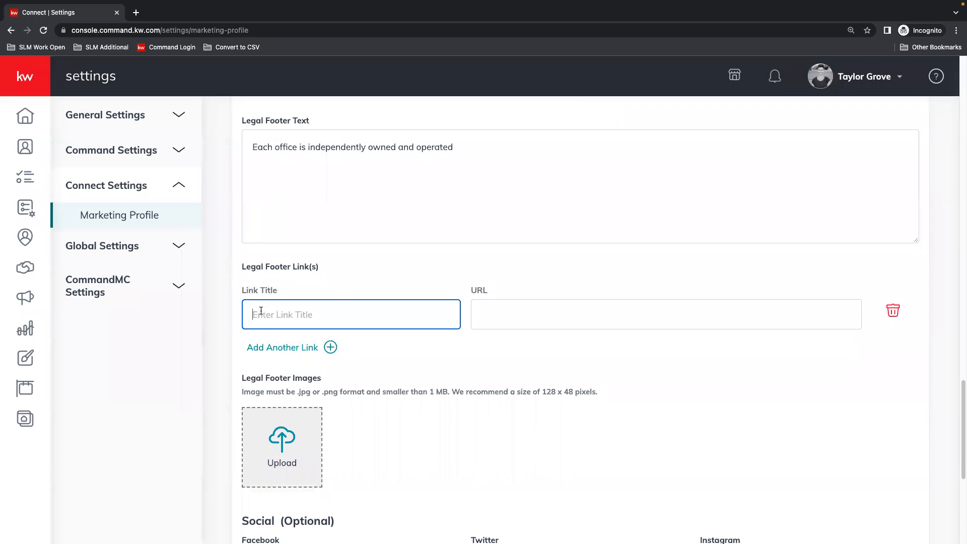
{"action": "left_click", "coordinate": [590, 325]}
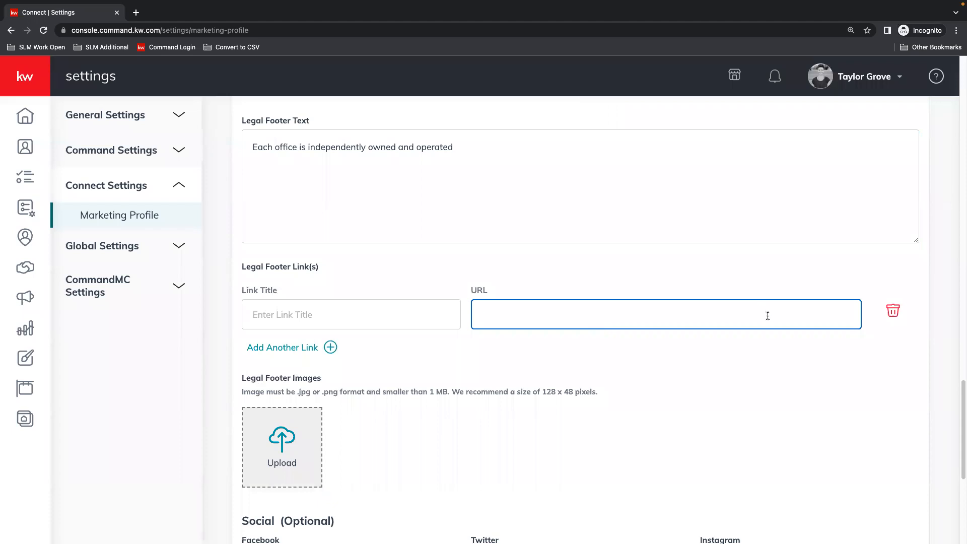
{"action": "left_click", "coordinate": [899, 311]}
Check the optional Social fields for Facebook, Twitter, Instagram, YouTube and LinkedIn.
{"action": "scroll", "coordinate": [667, 324], "scroll_direction": "down", "scroll_amount": 4}
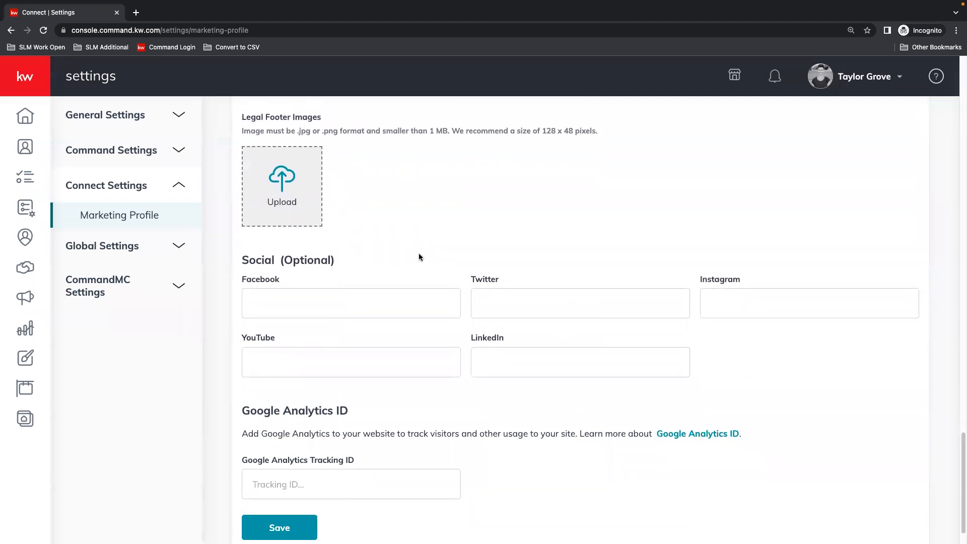
{"action": "left_click", "coordinate": [277, 298]}
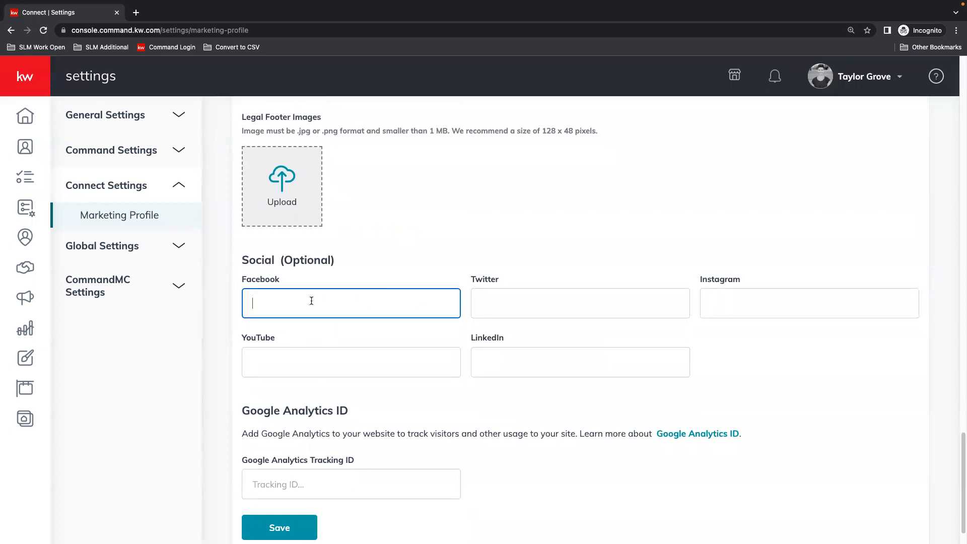
{"action": "left_click", "coordinate": [554, 301]}
{"action": "left_click", "coordinate": [755, 299]}
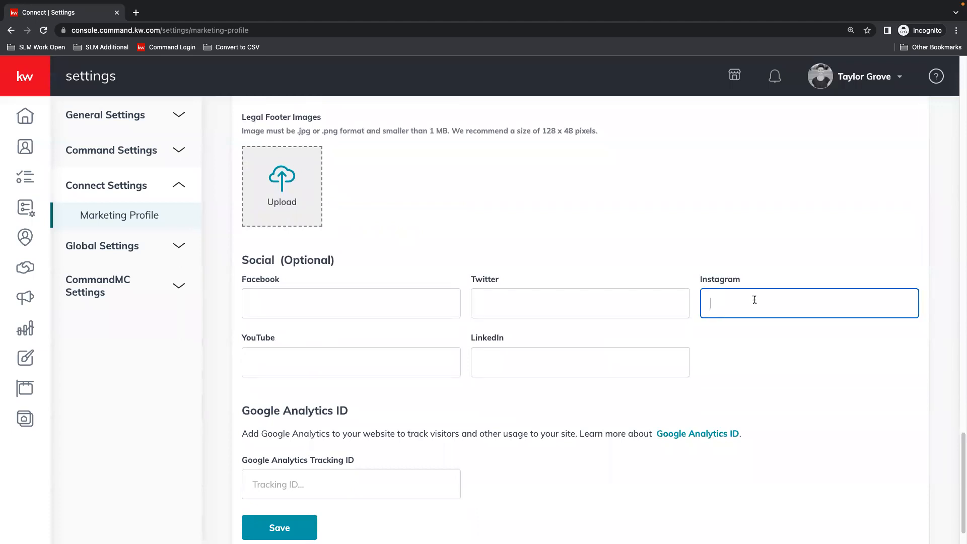
{"action": "left_click", "coordinate": [429, 358]}
{"action": "left_click", "coordinate": [508, 363]}
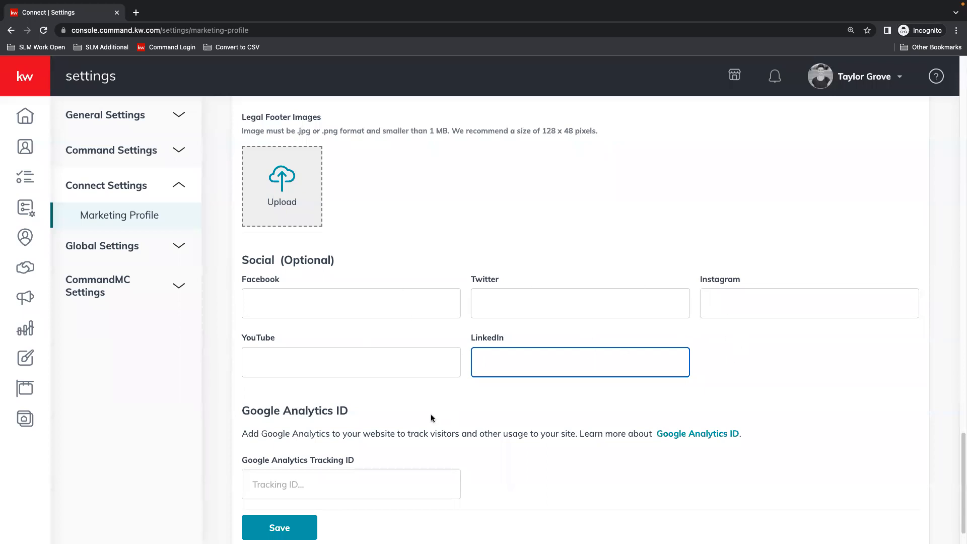
Save the Marketing Profile, dismiss the confirmation, and look over the photo, logo, contact and brokerage sections once more.
{"action": "left_click", "coordinate": [295, 527]}
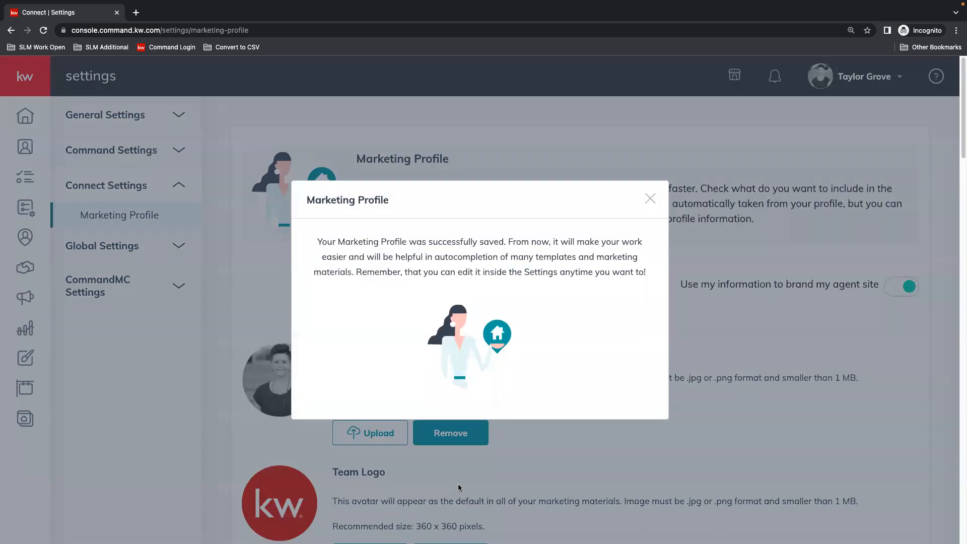
{"action": "left_click", "coordinate": [650, 199]}
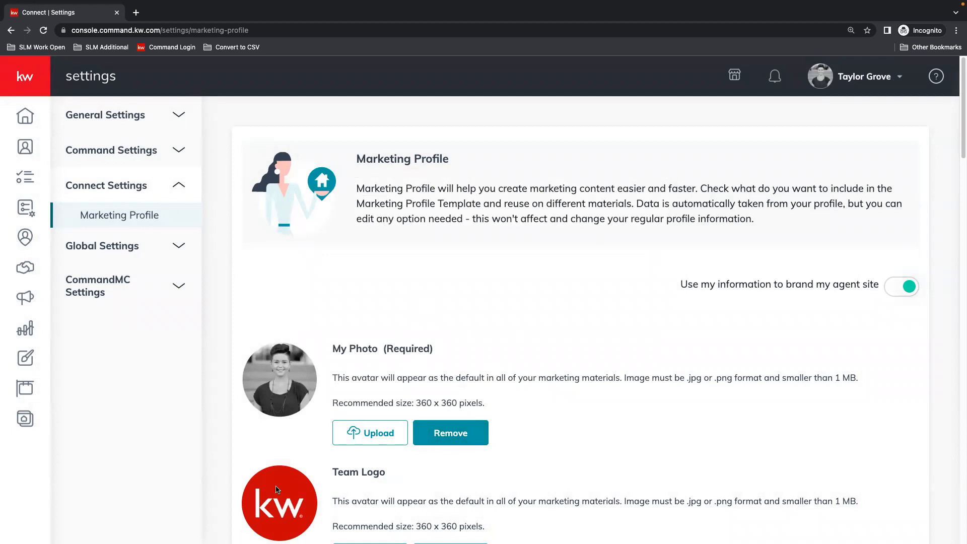
{"action": "scroll", "coordinate": [255, 443], "scroll_direction": "down", "scroll_amount": 6}
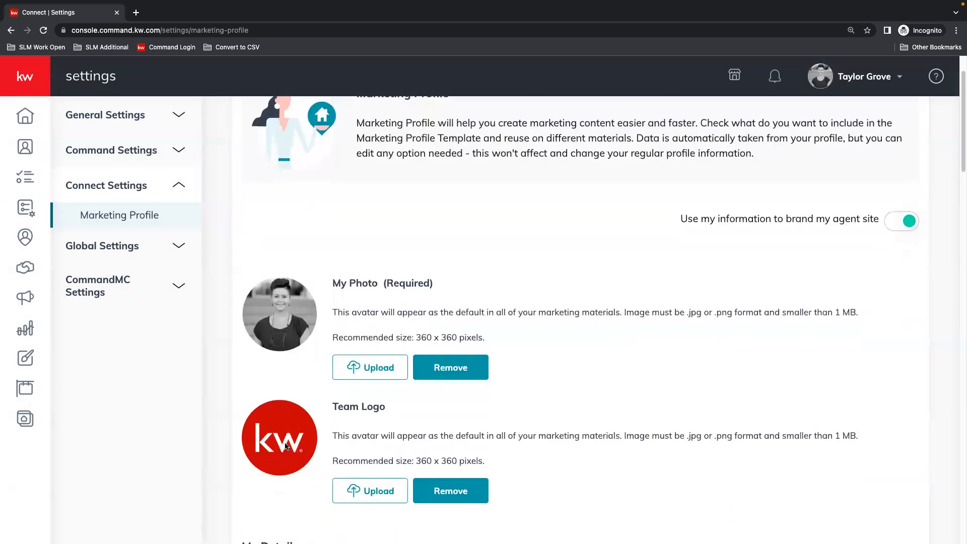
{"action": "scroll", "coordinate": [300, 441], "scroll_direction": "down", "scroll_amount": 10}
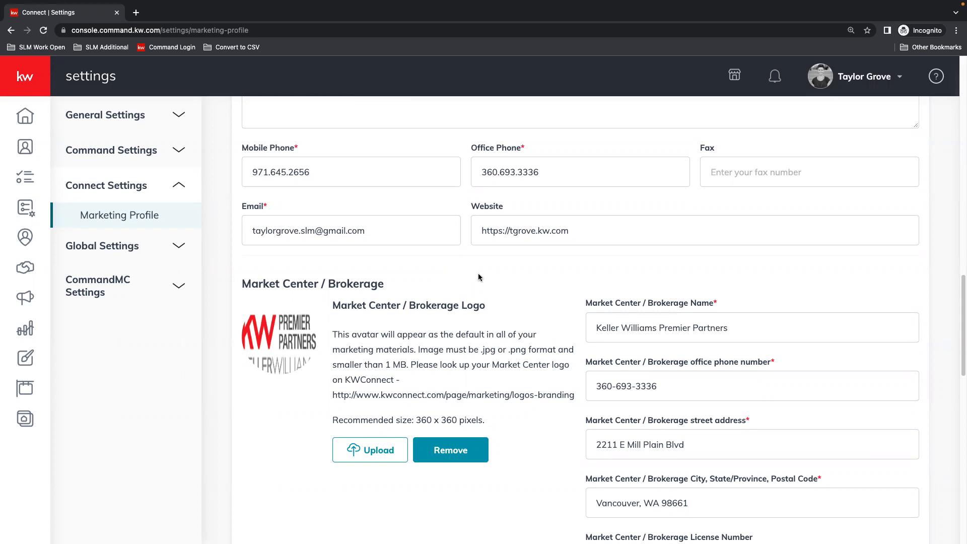
{"action": "scroll", "coordinate": [531, 312], "scroll_direction": "up", "scroll_amount": 10}
{"action": "scroll", "coordinate": [496, 312], "scroll_direction": "up", "scroll_amount": 6}
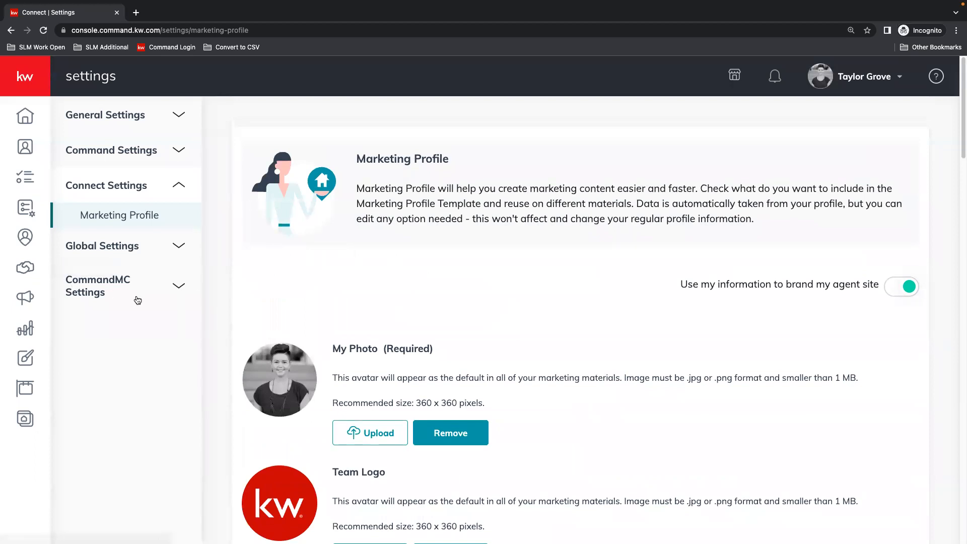
Go to Designs and create a new design of the Print type.
{"action": "left_click", "coordinate": [26, 359]}
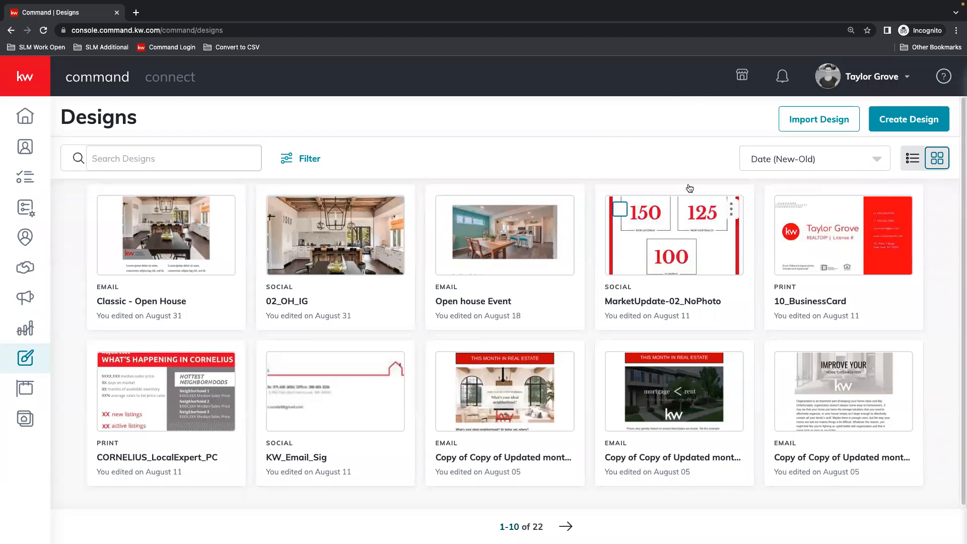
{"action": "left_click", "coordinate": [910, 121]}
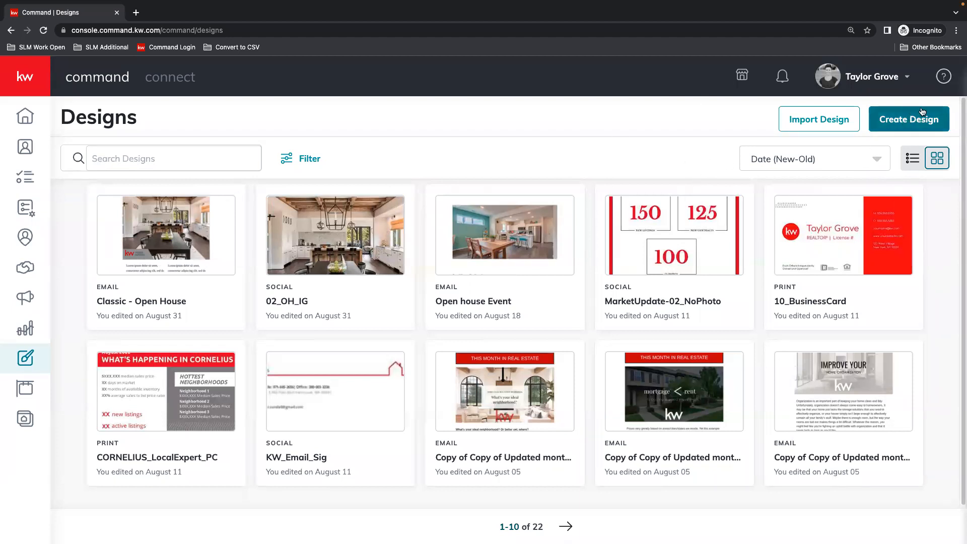
{"action": "left_click", "coordinate": [910, 123]}
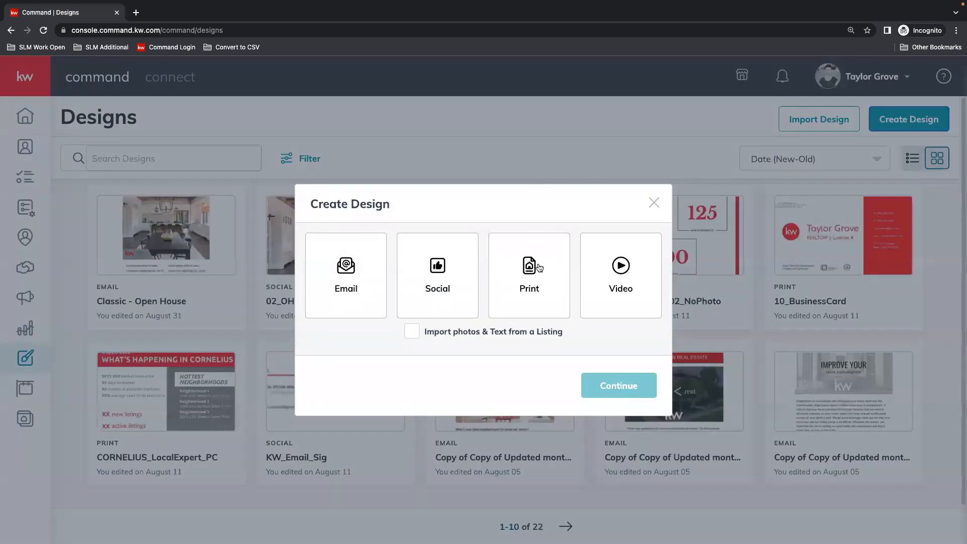
{"action": "left_click", "coordinate": [533, 285]}
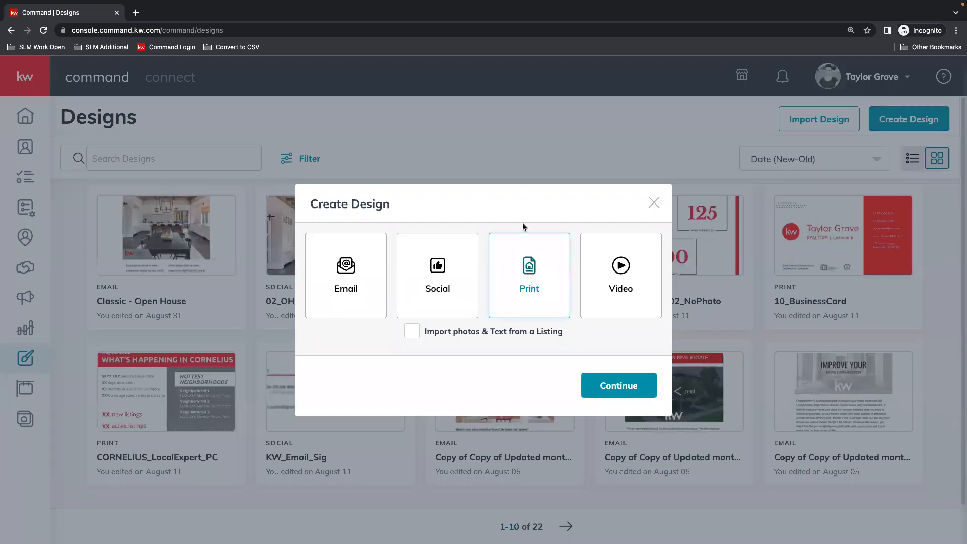
{"action": "left_click", "coordinate": [622, 384]}
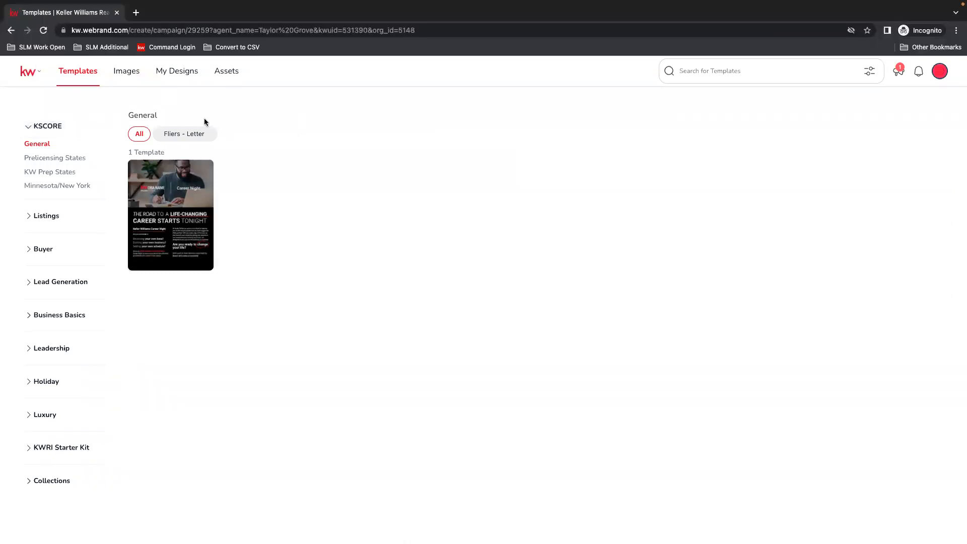
Collapse KSCORE, browse the Holiday templates for September through December, and collapse the Holiday category again.
{"action": "left_click", "coordinate": [51, 126]}
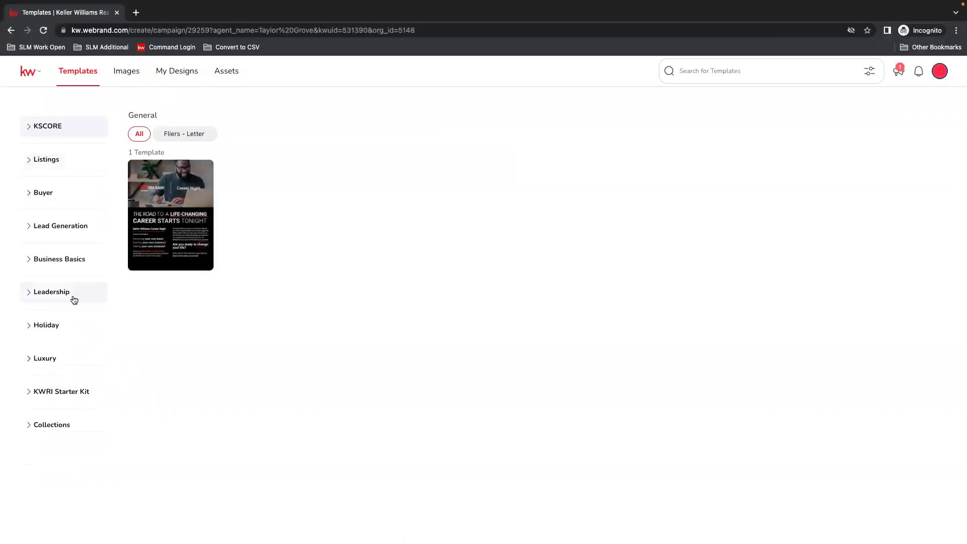
{"action": "left_click", "coordinate": [44, 327]}
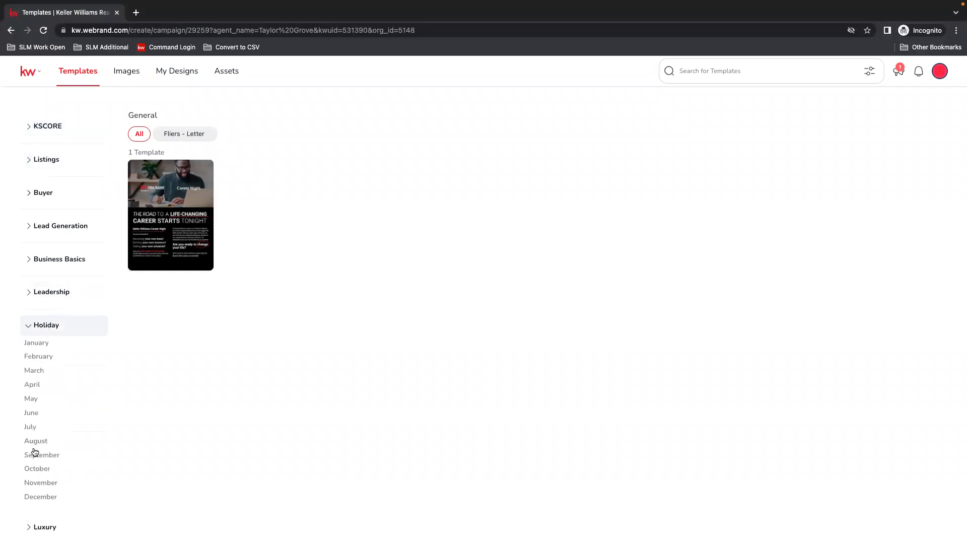
{"action": "left_click", "coordinate": [34, 470]}
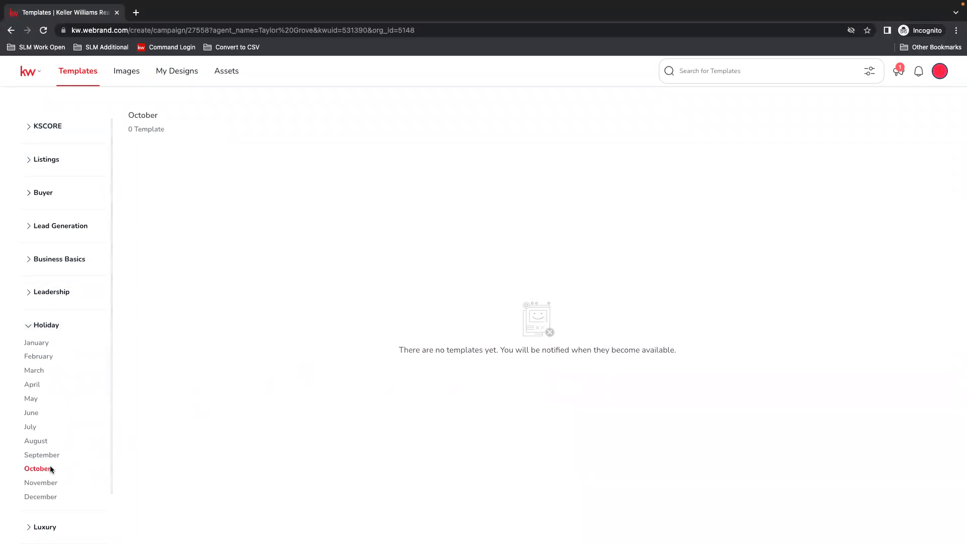
{"action": "left_click", "coordinate": [40, 457]}
{"action": "left_click", "coordinate": [35, 497]}
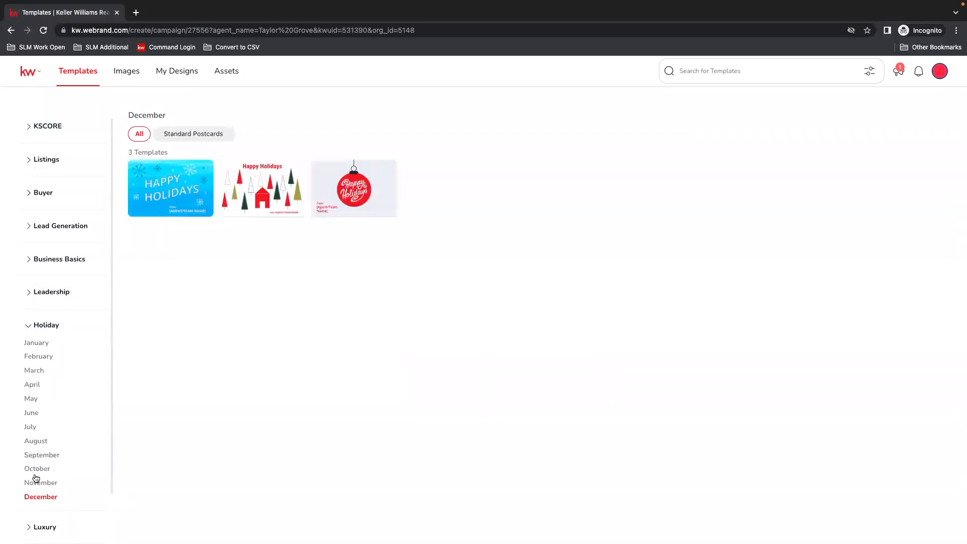
{"action": "left_click", "coordinate": [36, 482]}
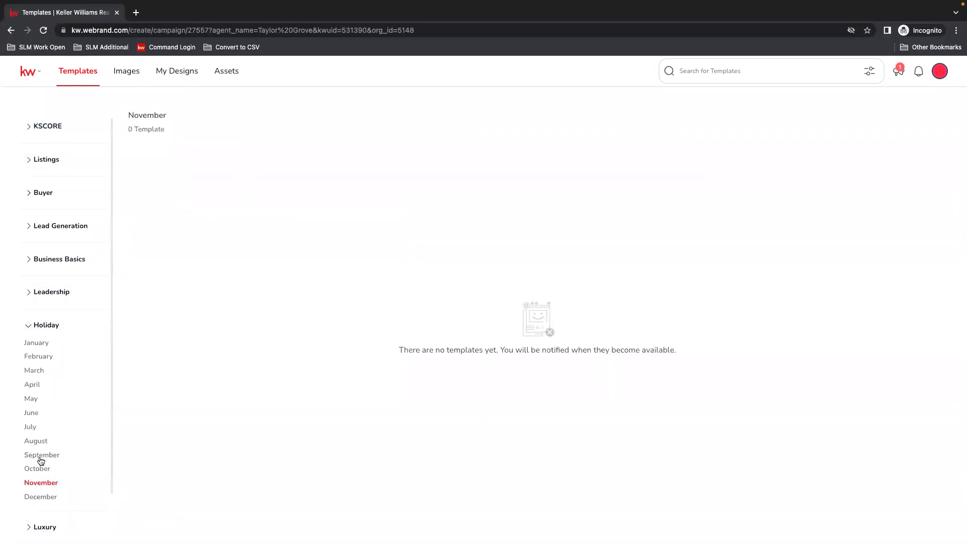
{"action": "left_click", "coordinate": [34, 469]}
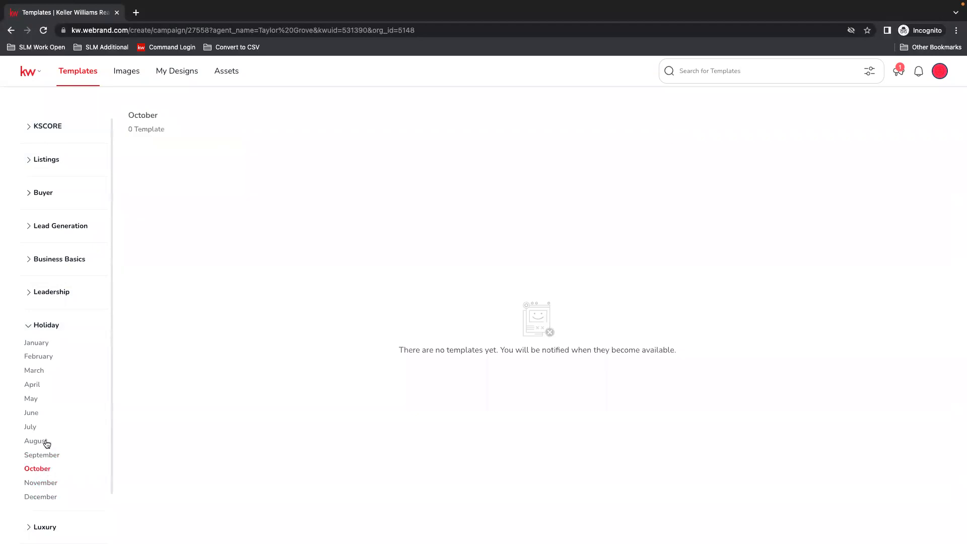
{"action": "left_click", "coordinate": [45, 331]}
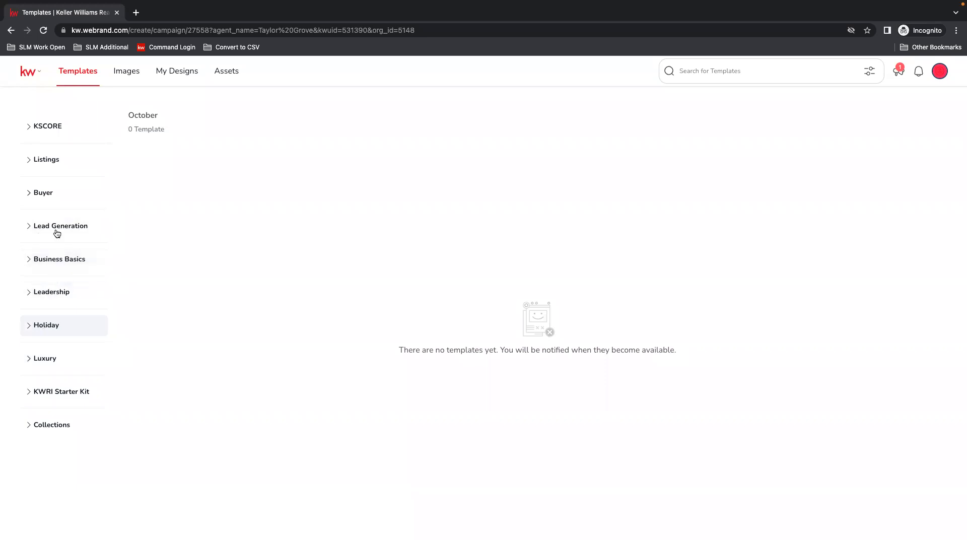
Expand the Listings and Lead Generation template categories and show the Event Invitations templates.
{"action": "left_click", "coordinate": [42, 160]}
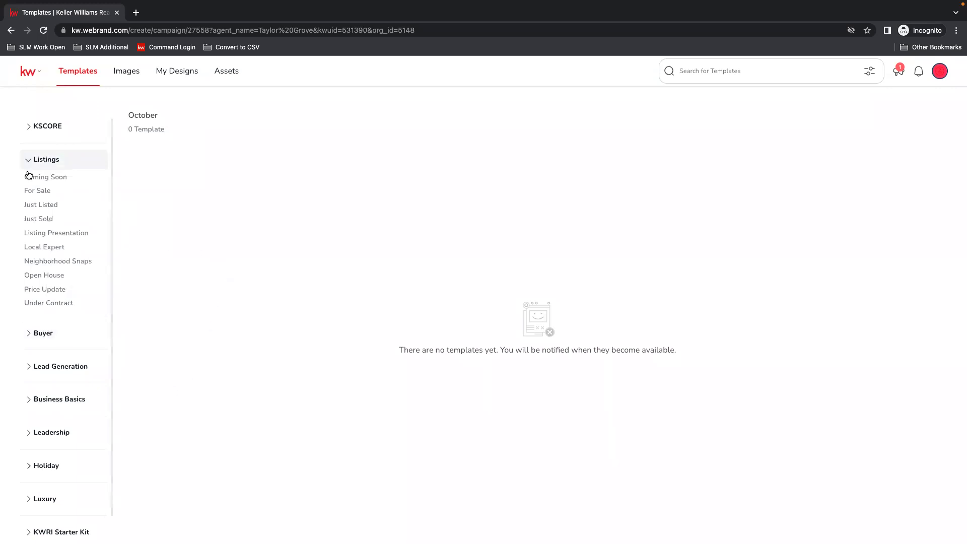
{"action": "left_click", "coordinate": [56, 368]}
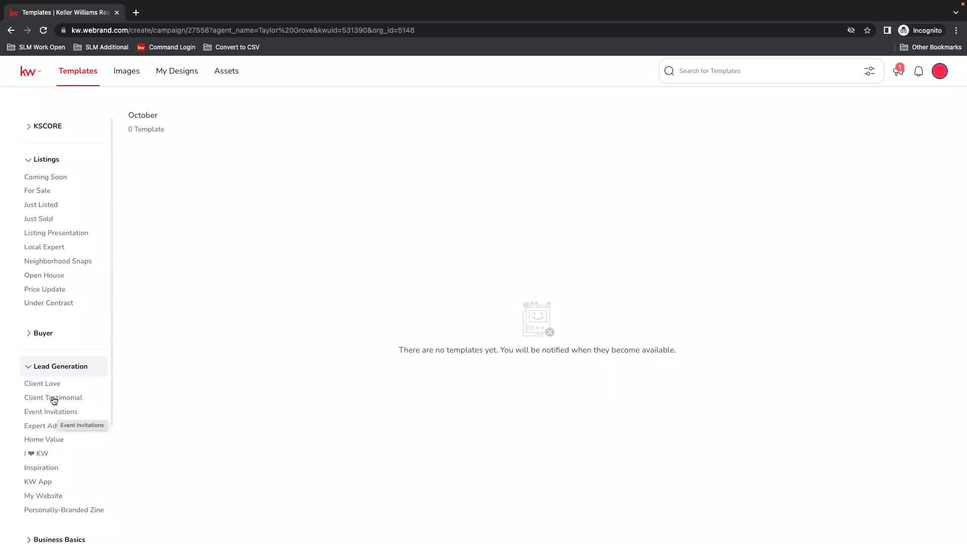
{"action": "left_click", "coordinate": [37, 413]}
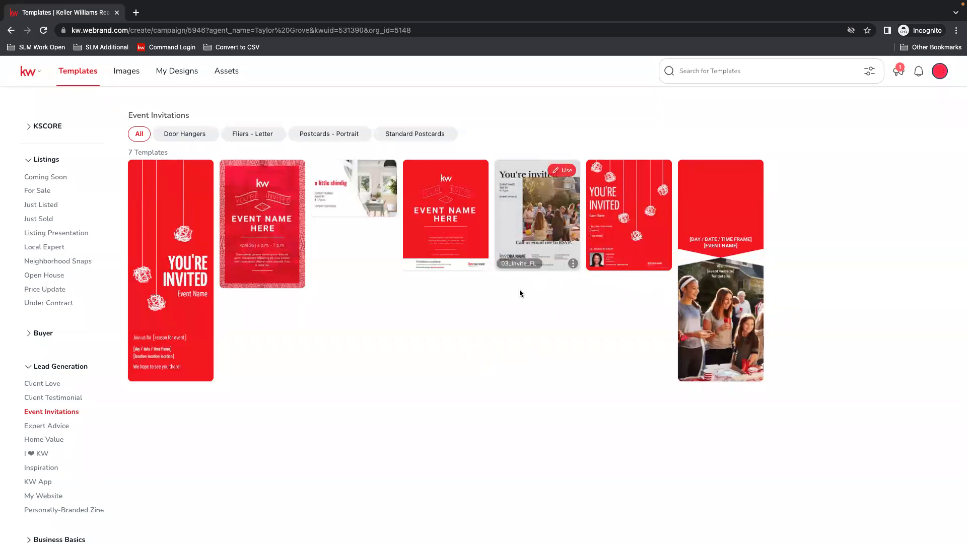
{"action": "mouse_move", "coordinate": [556, 235]}
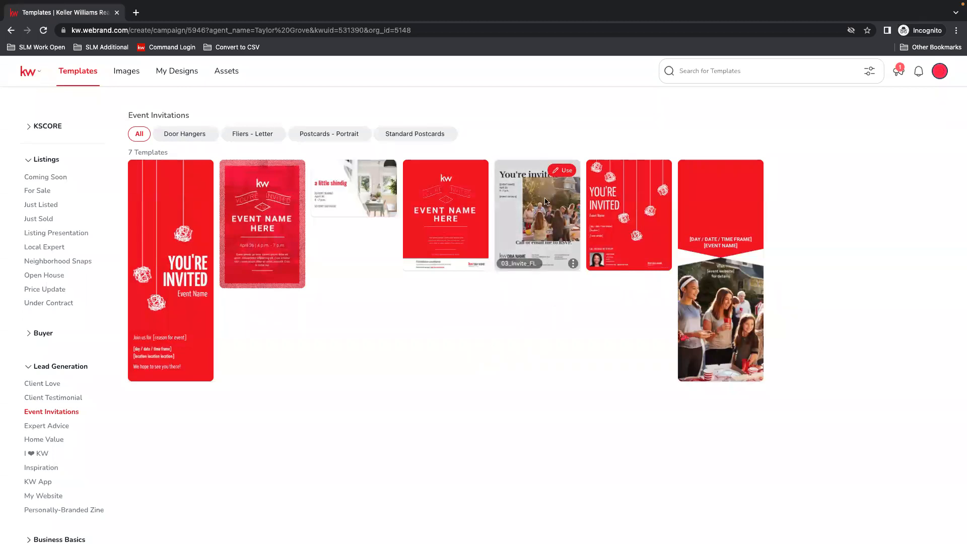
Compare the Event Invitations templates in the Door Hangers, Standard Postcards and Postcards - Portrait formats.
{"action": "left_click", "coordinate": [186, 136]}
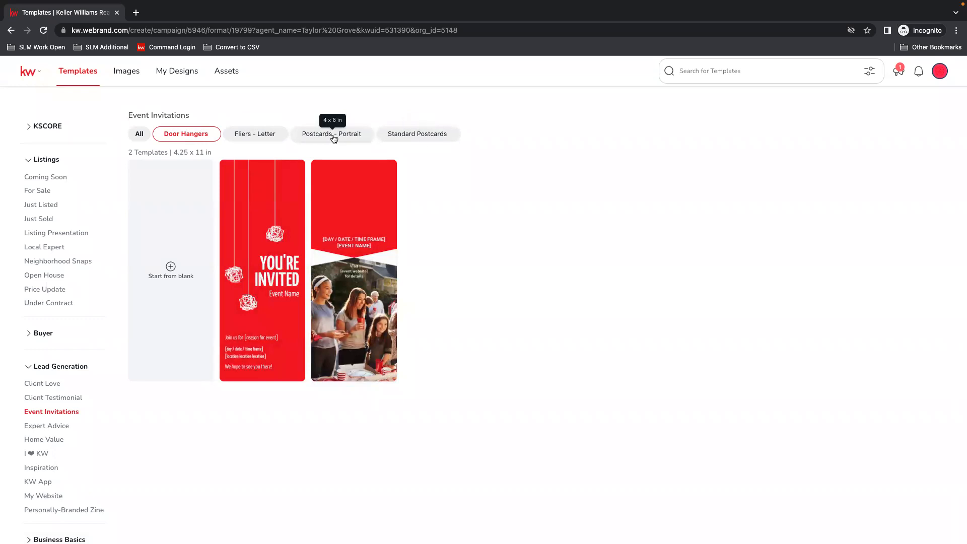
{"action": "left_click", "coordinate": [437, 137]}
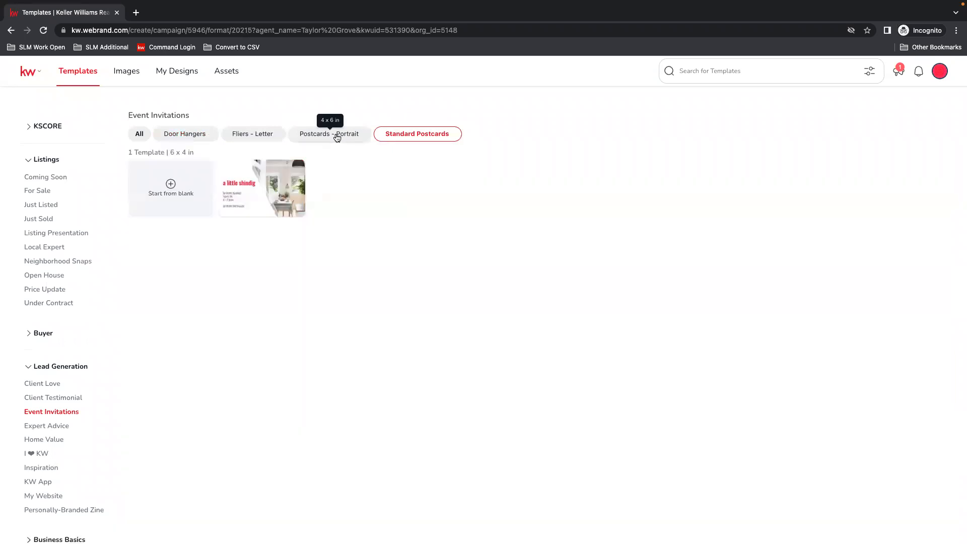
{"action": "left_click", "coordinate": [338, 137]}
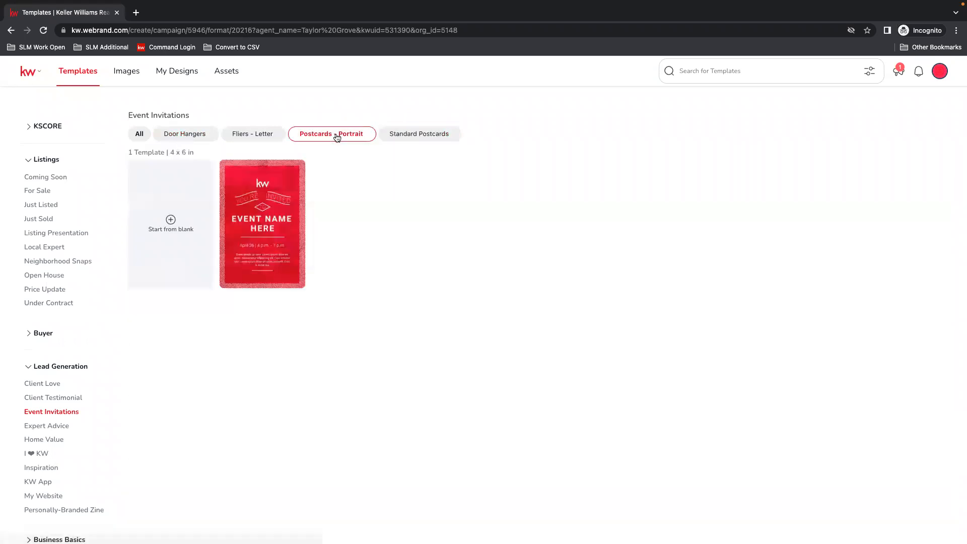
{"action": "left_click", "coordinate": [413, 136]}
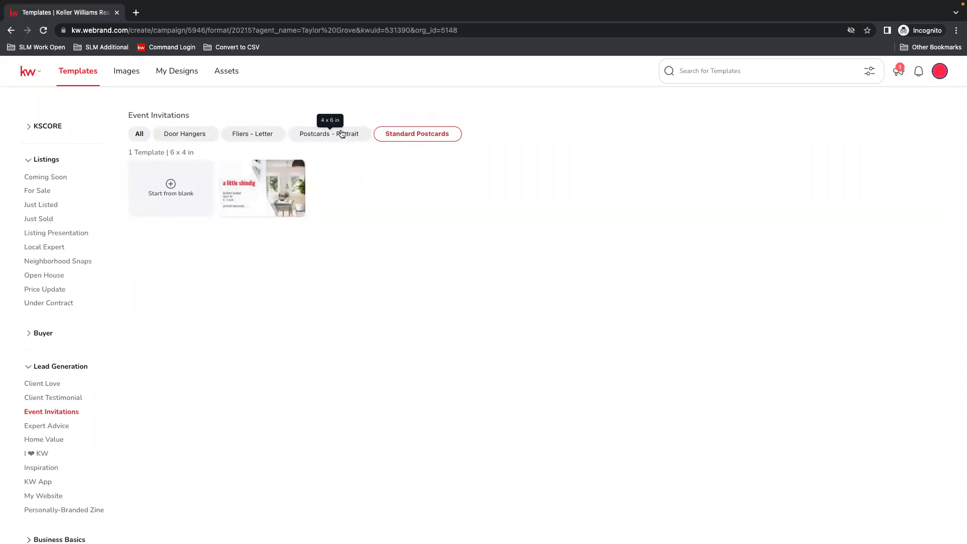
{"action": "left_click", "coordinate": [341, 134]}
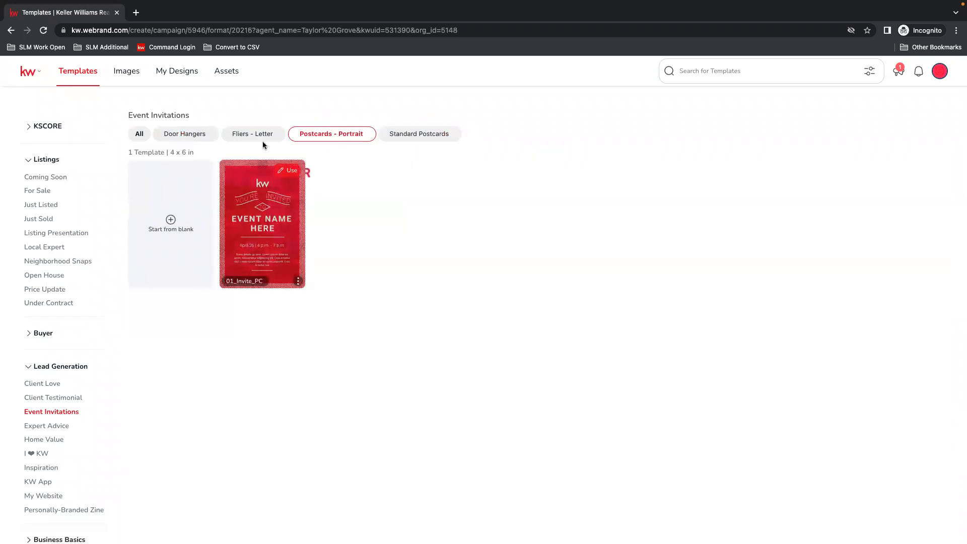
Filter the Event Invitations to Fliers - Letter and open the 03_Invite_FL template for editing.
{"action": "left_click", "coordinate": [262, 142]}
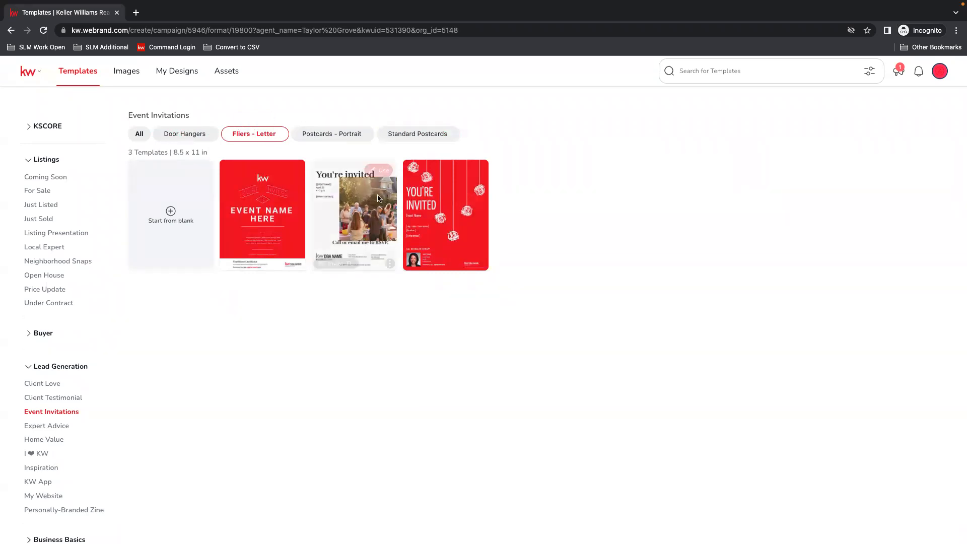
{"action": "mouse_move", "coordinate": [381, 204]}
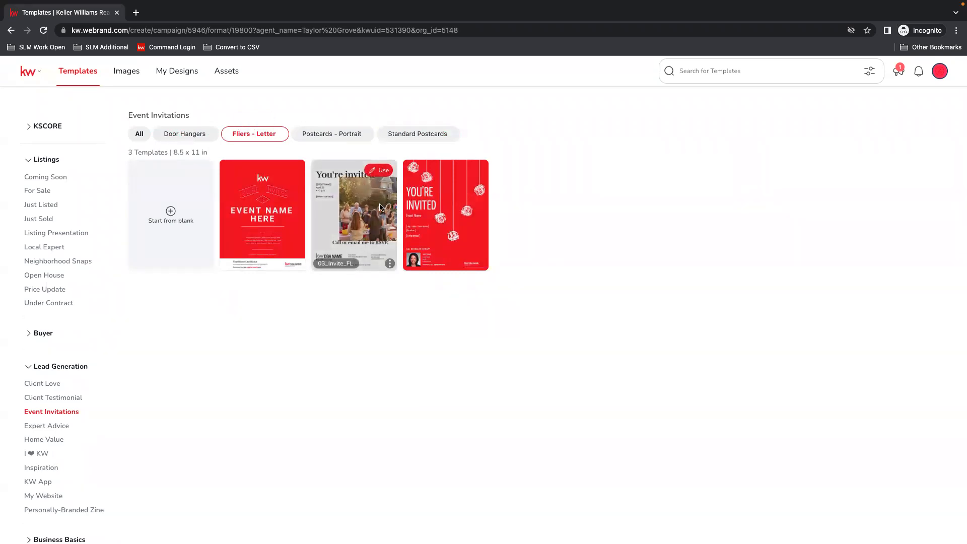
{"action": "left_click", "coordinate": [382, 172]}
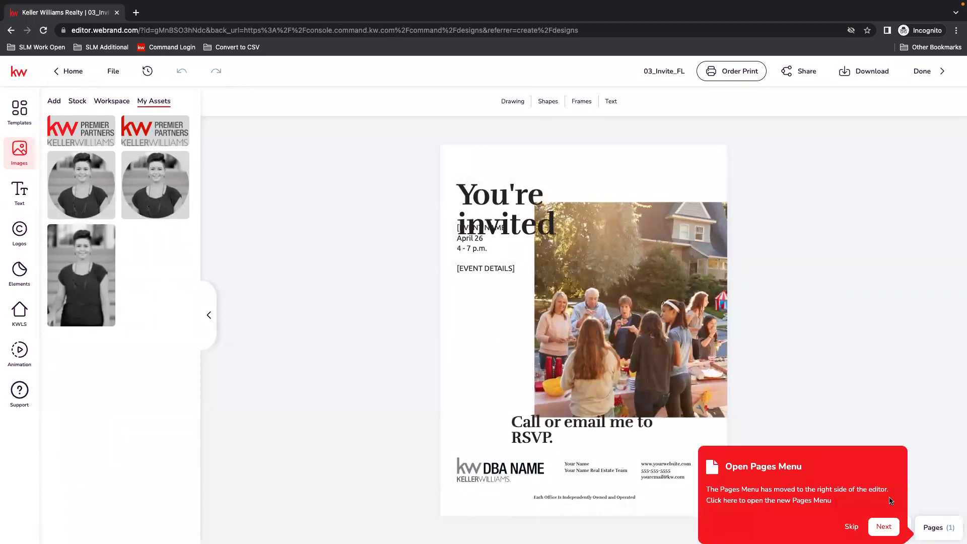
Show the flier's list of pages and hide it again.
{"action": "left_click", "coordinate": [934, 528]}
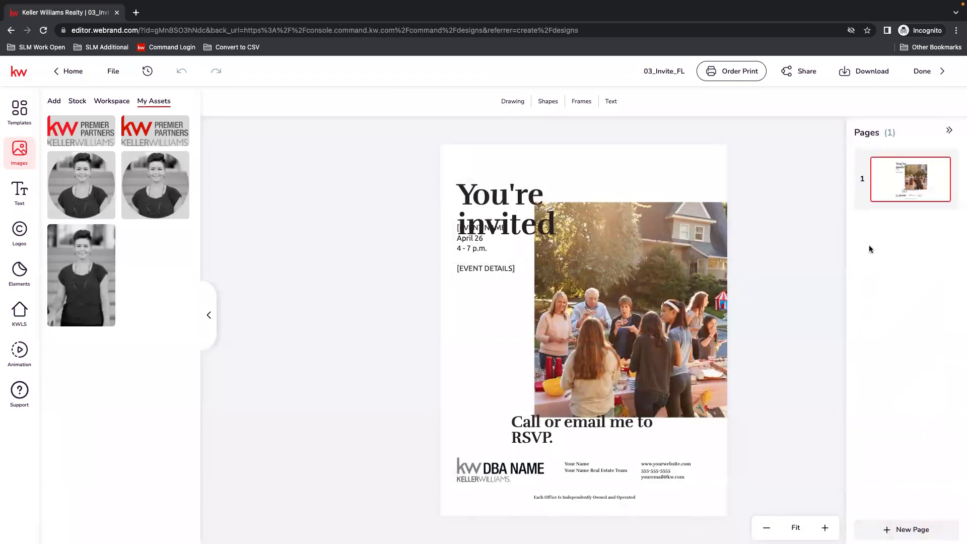
{"action": "mouse_move", "coordinate": [941, 153]}
{"action": "left_click", "coordinate": [950, 132]}
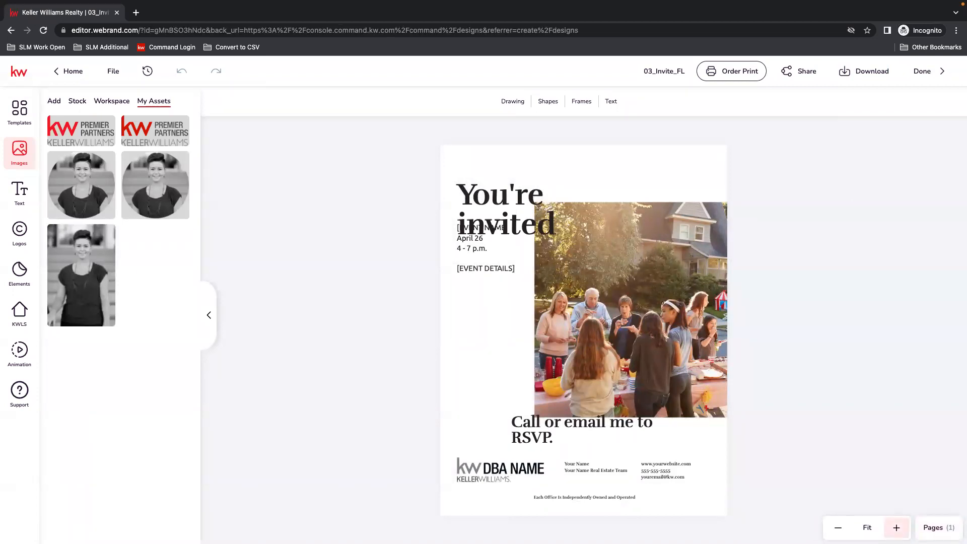
Move the "You're invited" headline up and slightly left, and widen its text box so the headline fits on one line.
{"action": "left_click", "coordinate": [897, 527]}
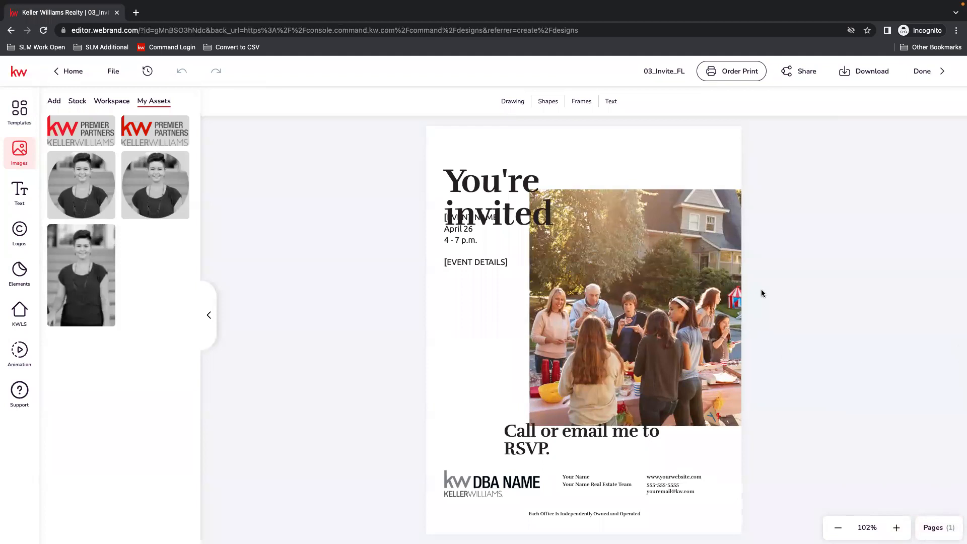
{"action": "left_click", "coordinate": [468, 197]}
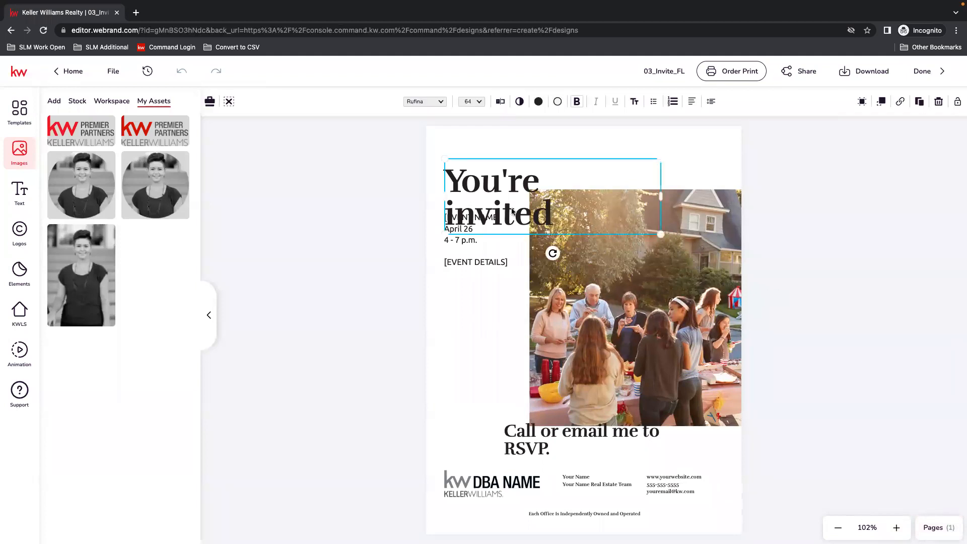
{"action": "left_click_drag", "start_coordinate": [501, 207], "coordinate": [494, 194]}
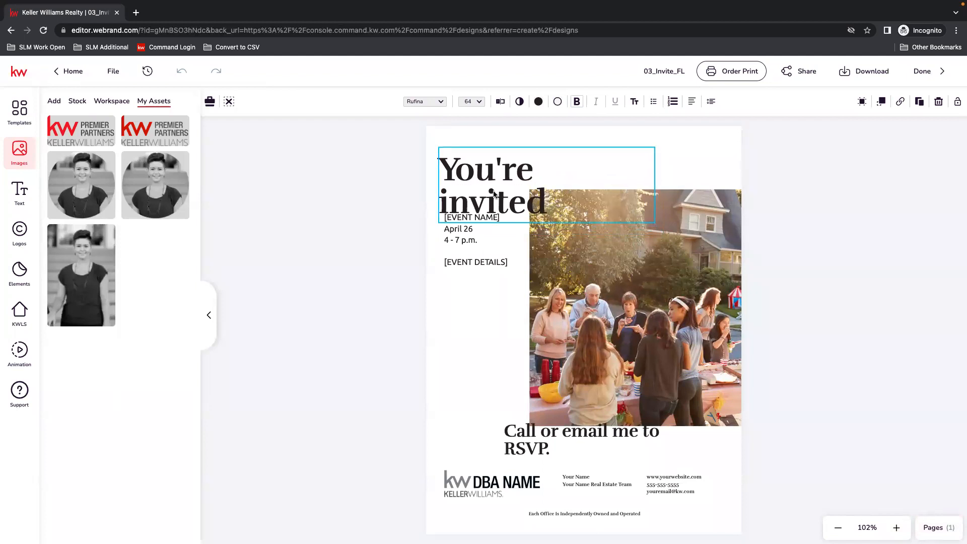
{"action": "left_click", "coordinate": [455, 263]}
{"action": "left_click", "coordinate": [474, 180]}
{"action": "left_click_drag", "start_coordinate": [655, 183], "coordinate": [757, 181]}
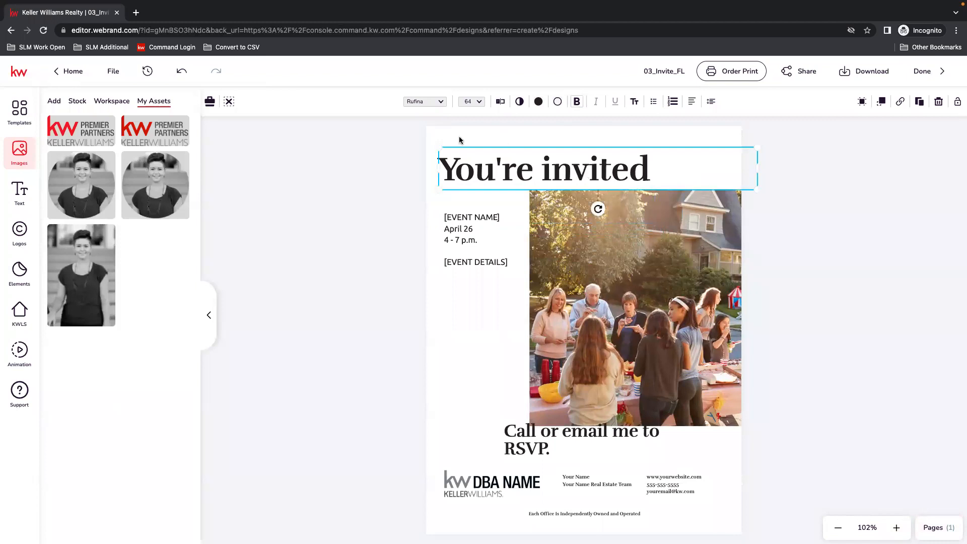
Change the headline's font to Calibri.
{"action": "left_click", "coordinate": [425, 102]}
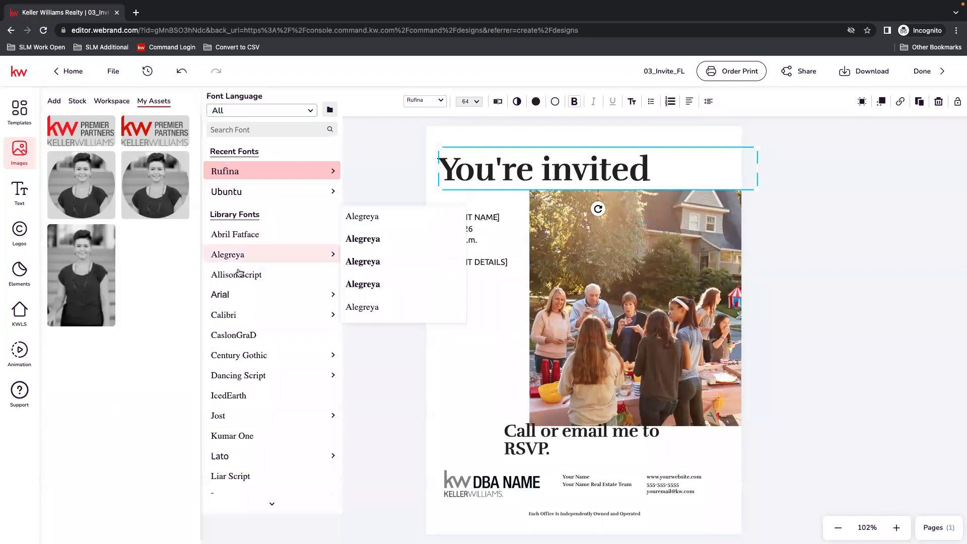
{"action": "mouse_move", "coordinate": [234, 315]}
{"action": "left_click", "coordinate": [368, 338]}
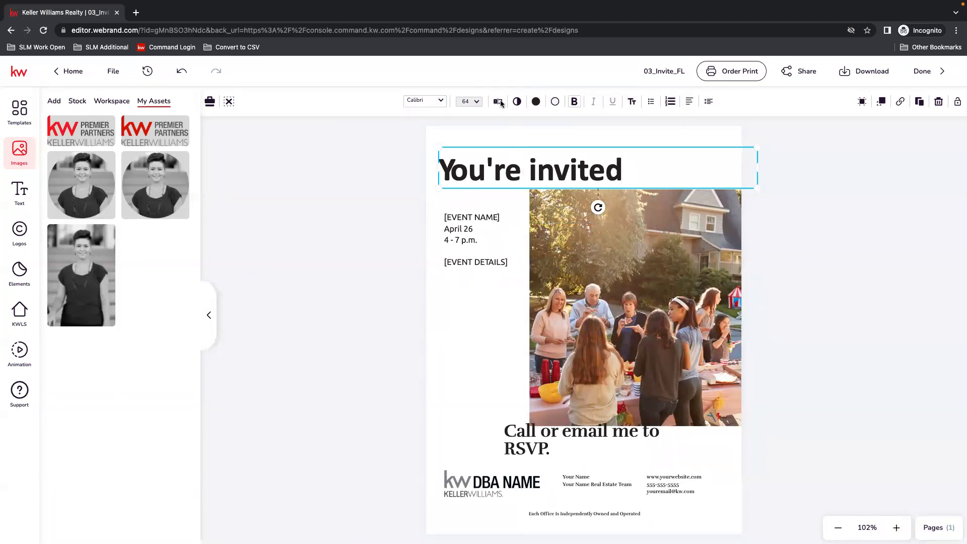
Edit the headline to read "You're Invited!" with a capital I and an exclamation mark.
{"action": "double_click", "coordinate": [652, 176]}
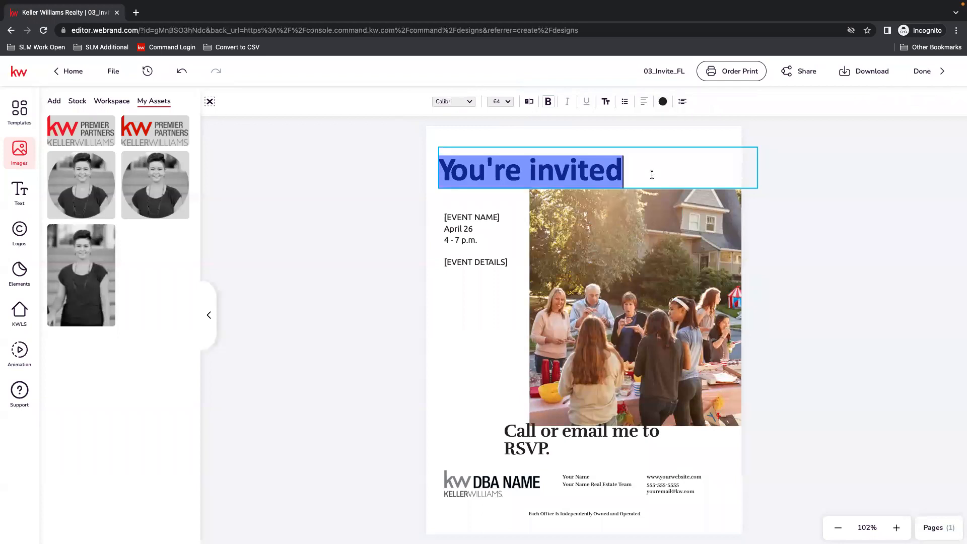
{"action": "left_click", "coordinate": [650, 174]}
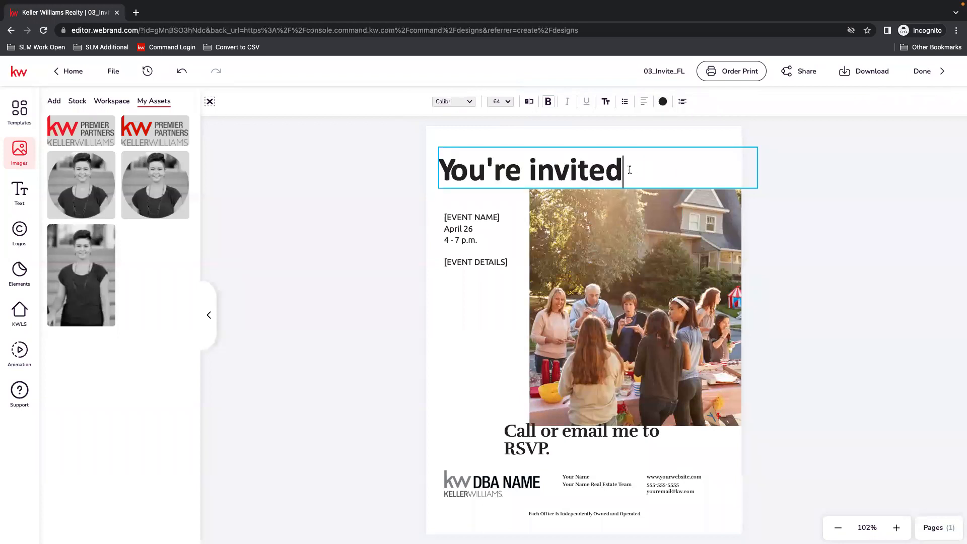
{"action": "type", "text": "!"}
{"action": "left_click", "coordinate": [539, 166]}
{"action": "key", "text": "BackSpace"}
{"action": "type", "text": "I"}
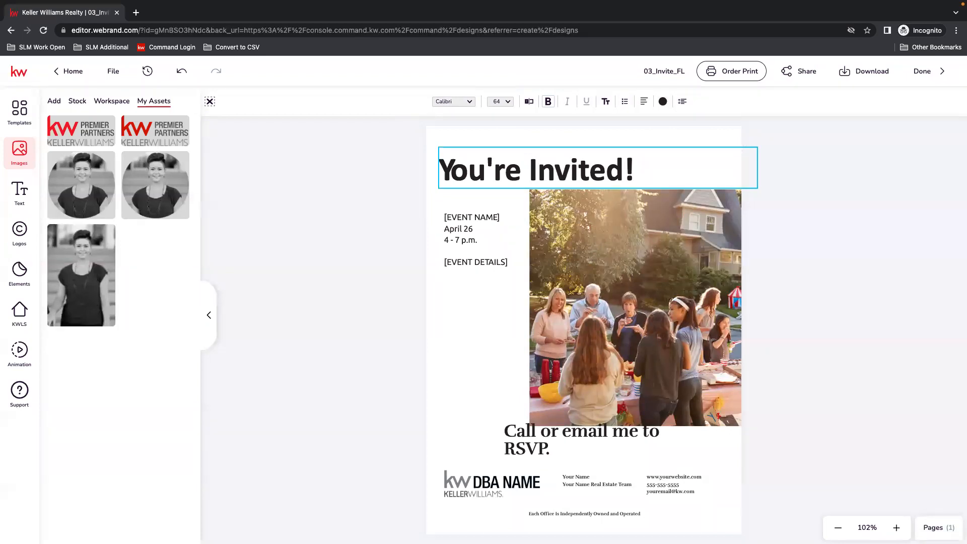
{"action": "key", "text": "Escape"}
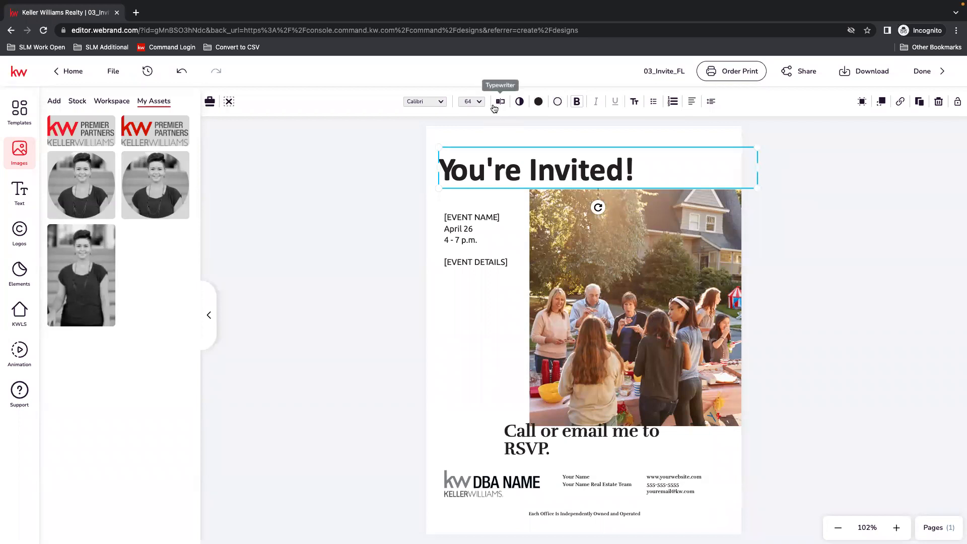
Enlarge the browser page zoom to 150%.
{"action": "left_click", "coordinate": [957, 31]}
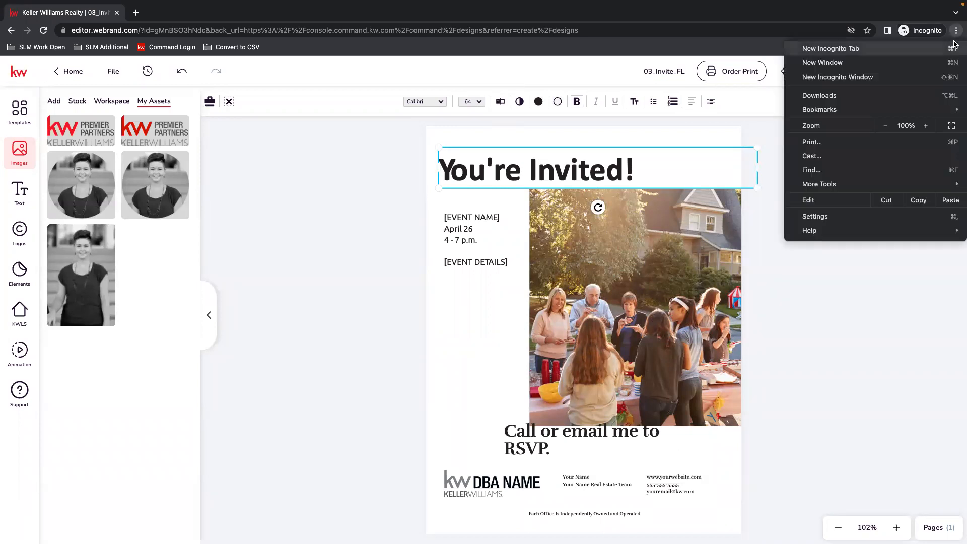
{"action": "left_click", "coordinate": [926, 126]}
{"action": "left_click", "coordinate": [926, 125]}
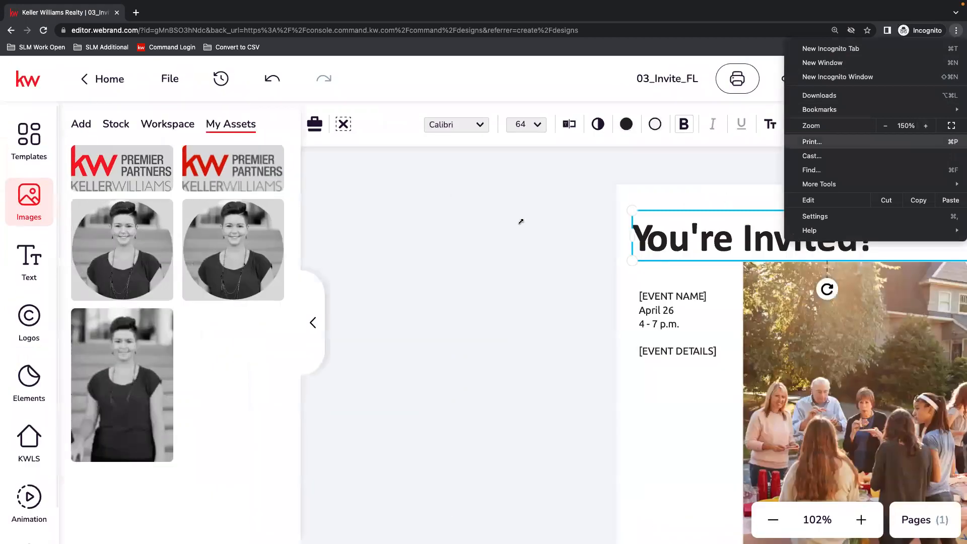
{"action": "left_click", "coordinate": [926, 126]}
{"action": "left_click", "coordinate": [474, 182]}
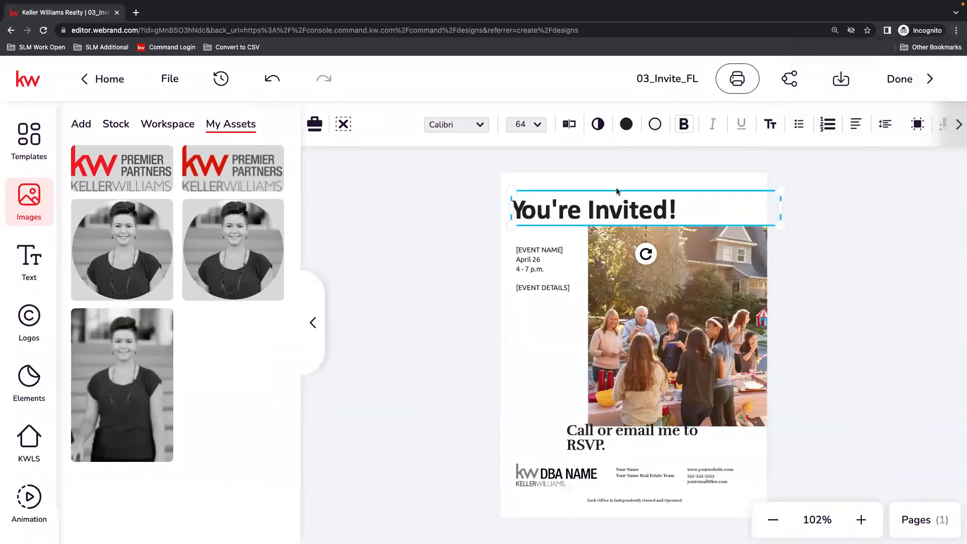
Extend the headline to "You're Invited to Our Party!" with the Typewriter editor and save the text.
{"action": "left_click", "coordinate": [570, 127]}
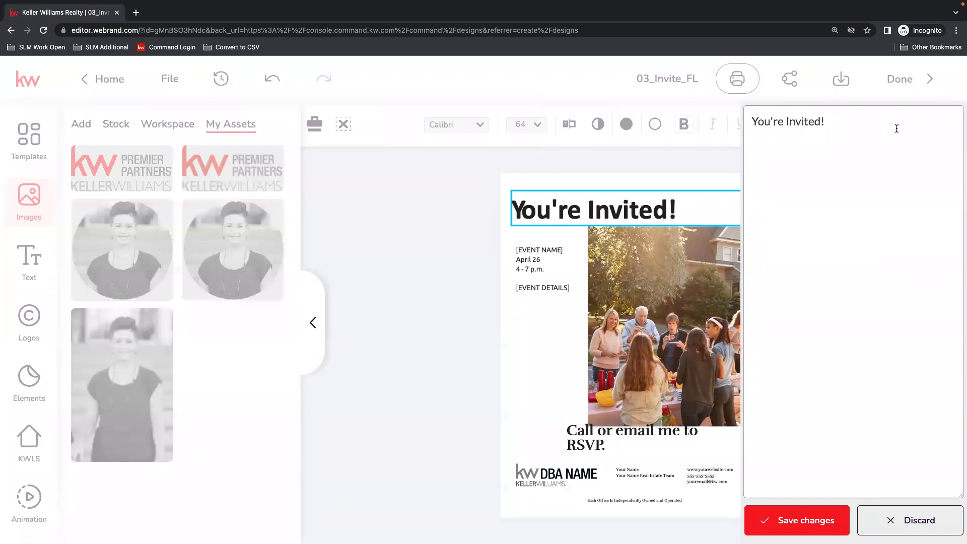
{"action": "type", "text": "to our "}
{"action": "type", "text": "Our Part"}
{"action": "left_click", "coordinate": [769, 524]}
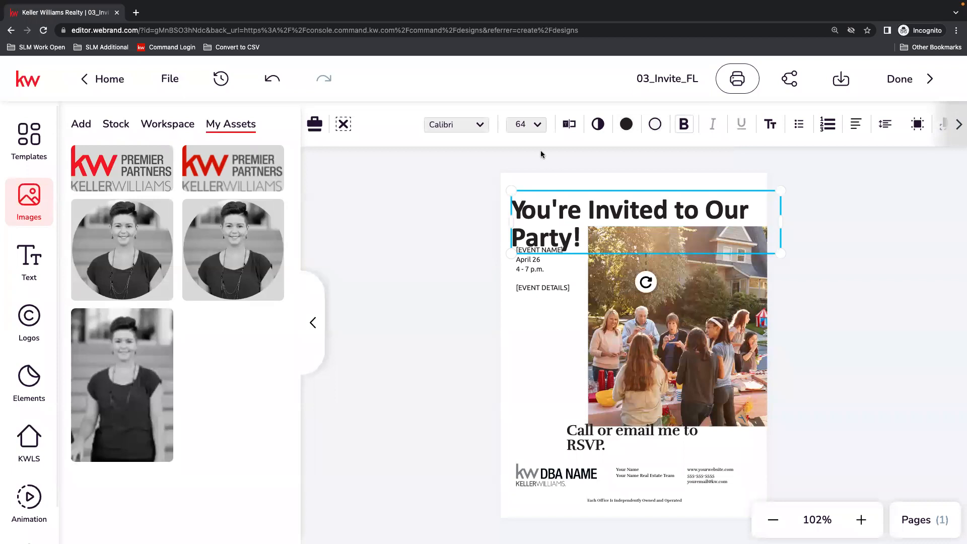
Set the headline's font size to 48 pt.
{"action": "left_click", "coordinate": [542, 131]}
{"action": "scroll", "coordinate": [532, 257], "scroll_direction": "down", "scroll_amount": 3}
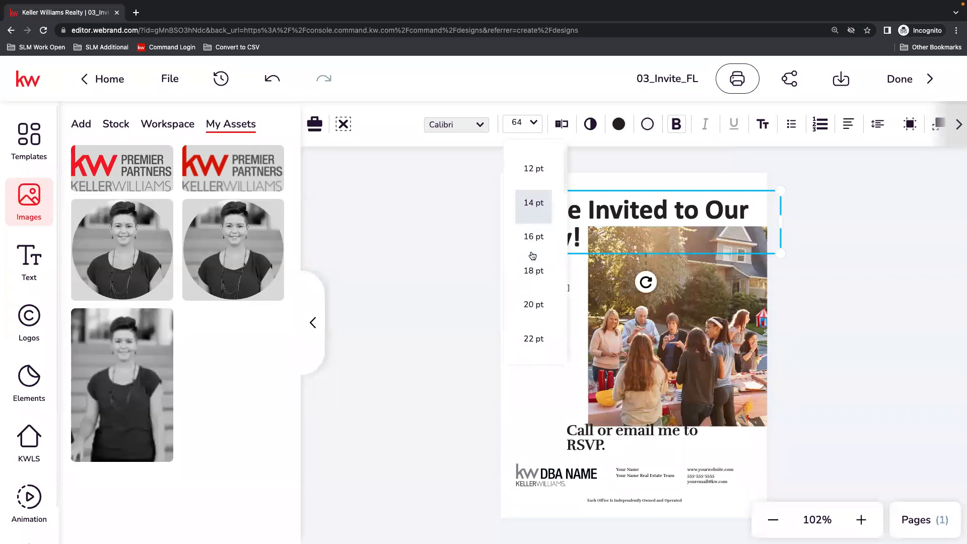
{"action": "scroll", "coordinate": [532, 255], "scroll_direction": "down", "scroll_amount": 6}
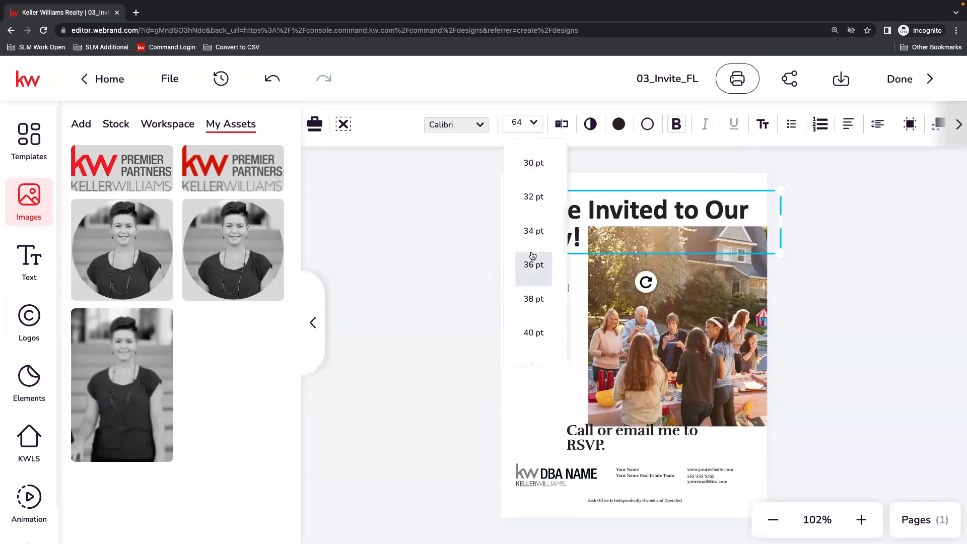
{"action": "left_click", "coordinate": [533, 282]}
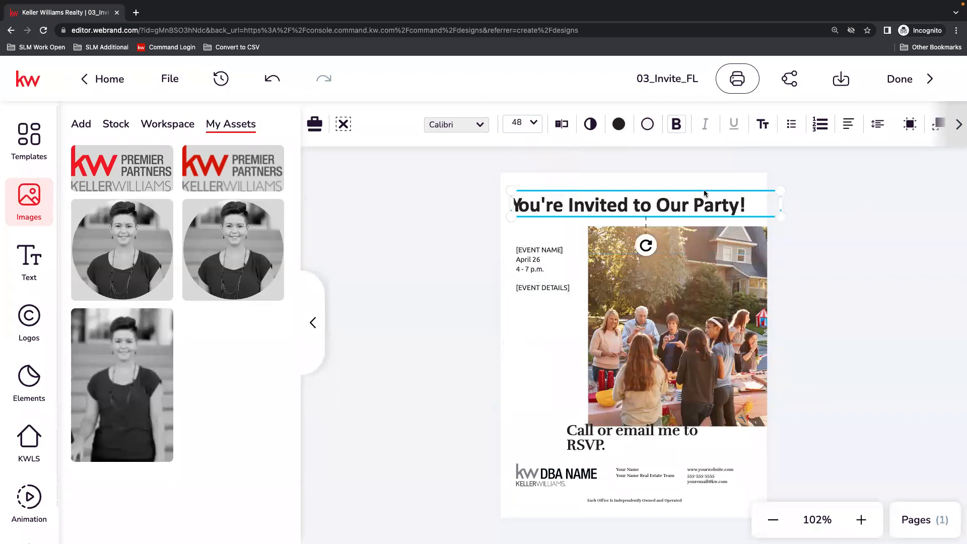
{"action": "left_click", "coordinate": [846, 243]}
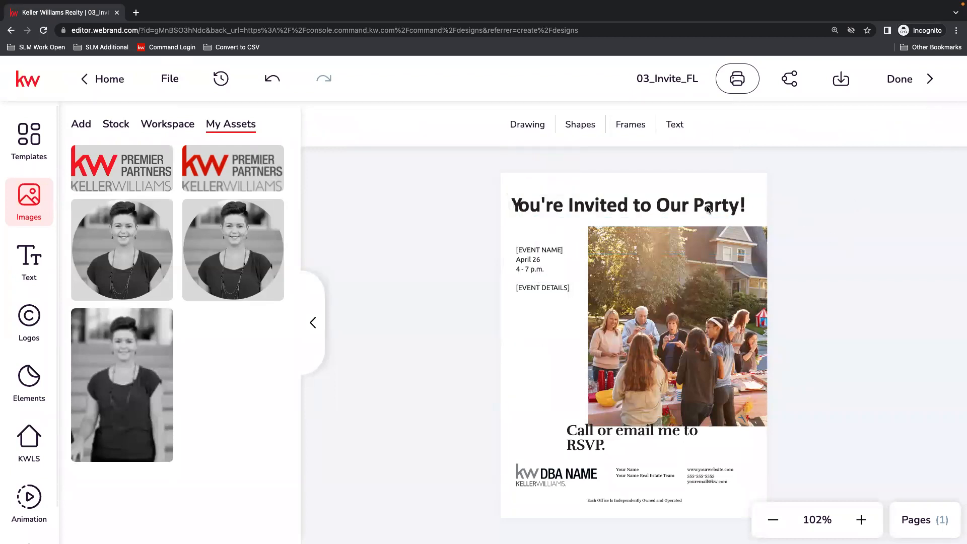
{"action": "left_click", "coordinate": [538, 203]}
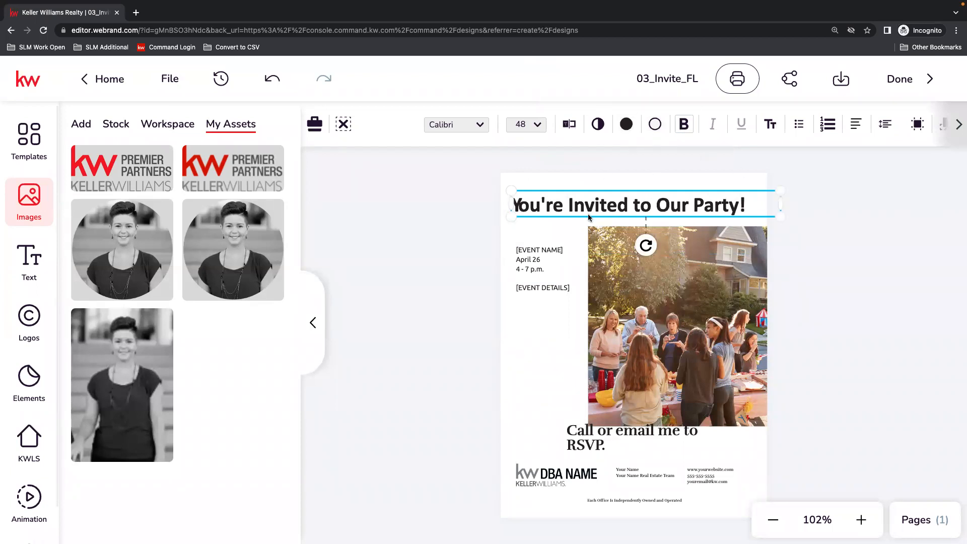
Replace the [EVENT NAME] placeholder with "Trick or Treat" in the Typewriter editor.
{"action": "left_click", "coordinate": [556, 252]}
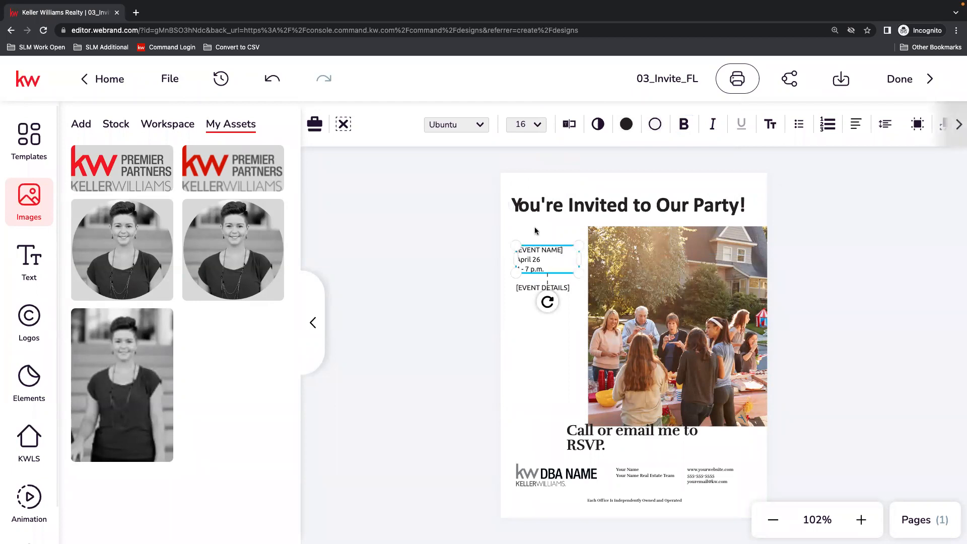
{"action": "left_click", "coordinate": [570, 124]}
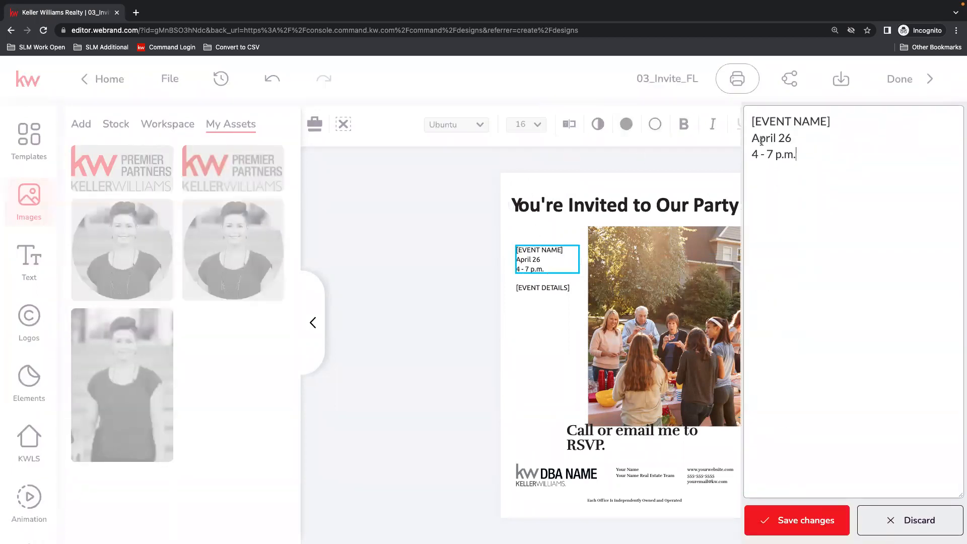
{"action": "left_click_drag", "start_coordinate": [752, 121], "coordinate": [830, 122]}
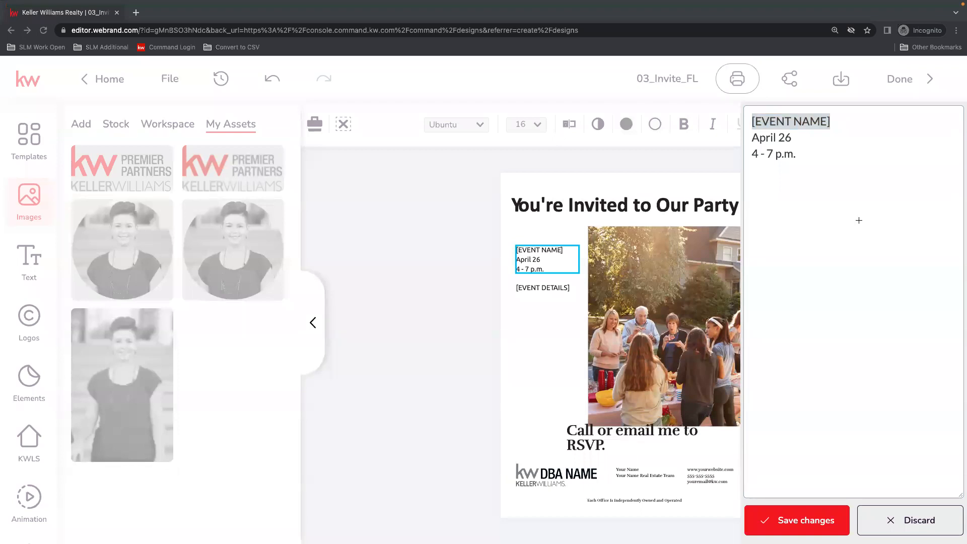
{"action": "left_click", "coordinate": [821, 124]}
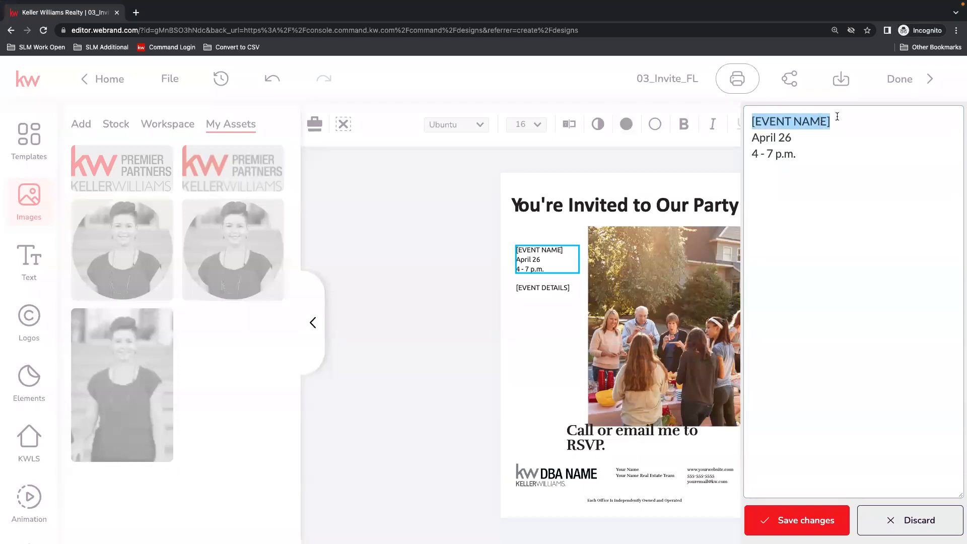
{"action": "type", "text": "Trick"}
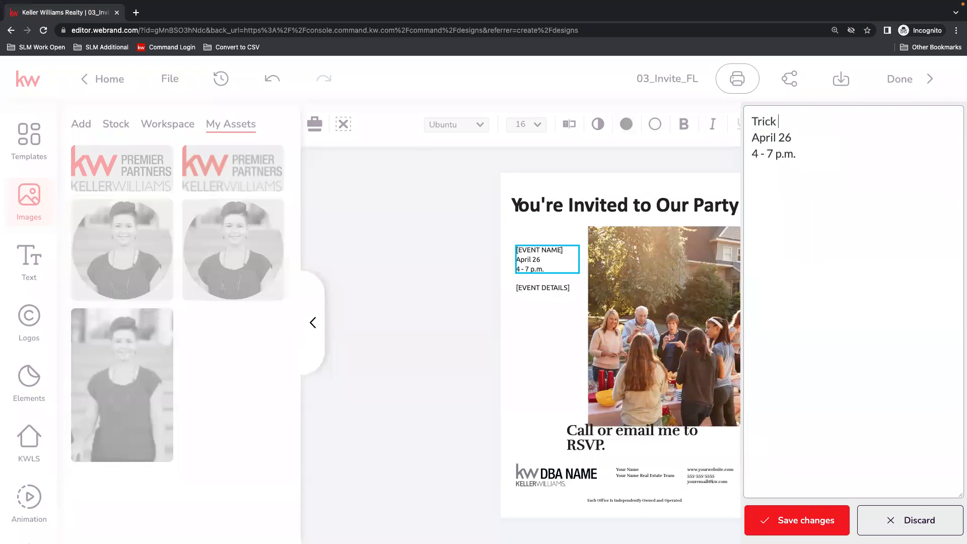
{"action": "type", "text": " or Treat"}
Change the event date to "October 29th" and the time to "2 - 6 p.m.", and save the text.
{"action": "left_click_drag", "start_coordinate": [793, 140], "coordinate": [755, 138]}
{"action": "type", "text": "October "}
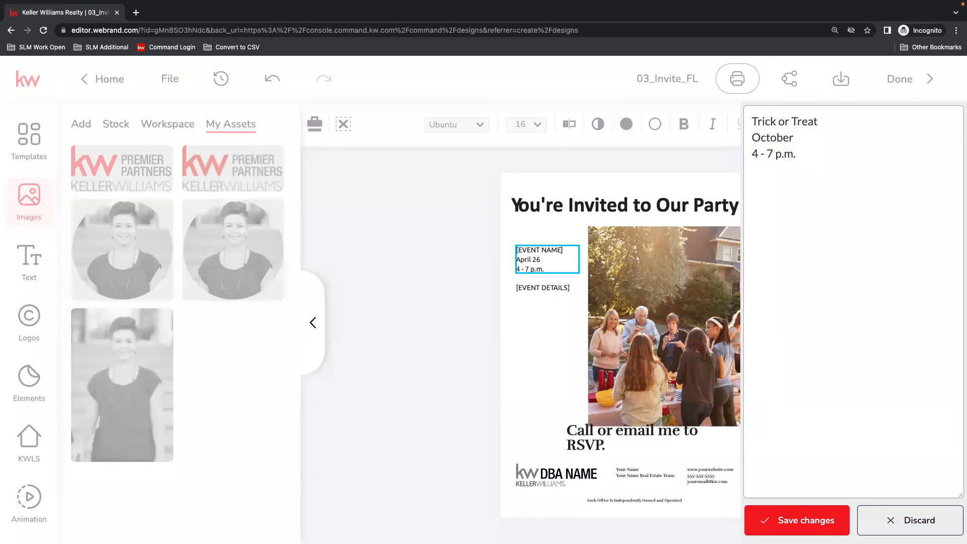
{"action": "type", "text": "29"}
{"action": "left_click_drag", "start_coordinate": [757, 150], "coordinate": [746, 152]}
{"action": "type", "text": "2"}
{"action": "left_click", "coordinate": [780, 157]}
{"action": "key", "text": "BackSpace"}
{"action": "key", "text": "BackSpace"}
{"action": "type", "text": "6"}
{"action": "left_click", "coordinate": [822, 519]}
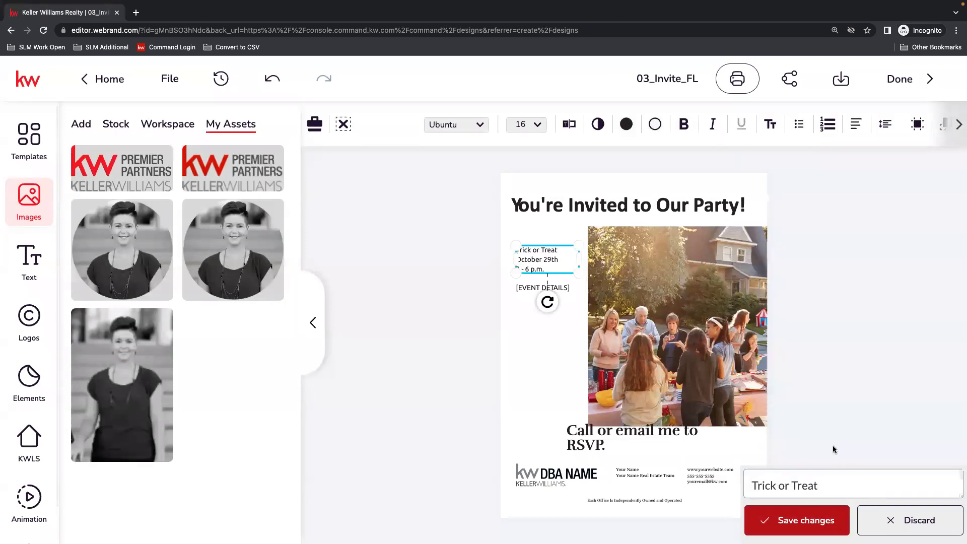
Enlarge the event name, date and time text to about 26.5 pt and place it just below the headline.
{"action": "left_click_drag", "start_coordinate": [580, 273], "coordinate": [590, 280]}
{"action": "left_click_drag", "start_coordinate": [542, 255], "coordinate": [613, 276]}
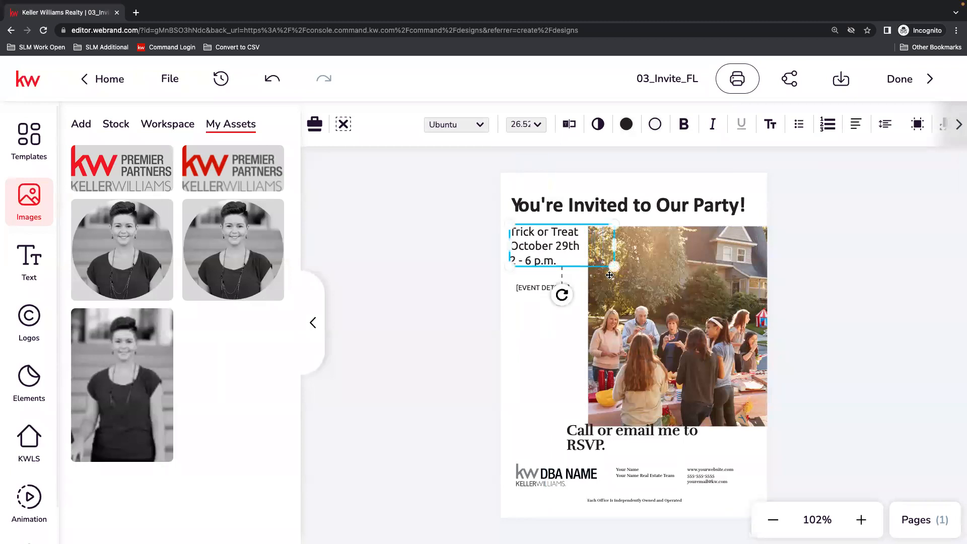
Replace the [EVENT DETAILS] placeholder with "KWPP Parking Lot" in the Typewriter editor.
{"action": "left_click", "coordinate": [536, 292]}
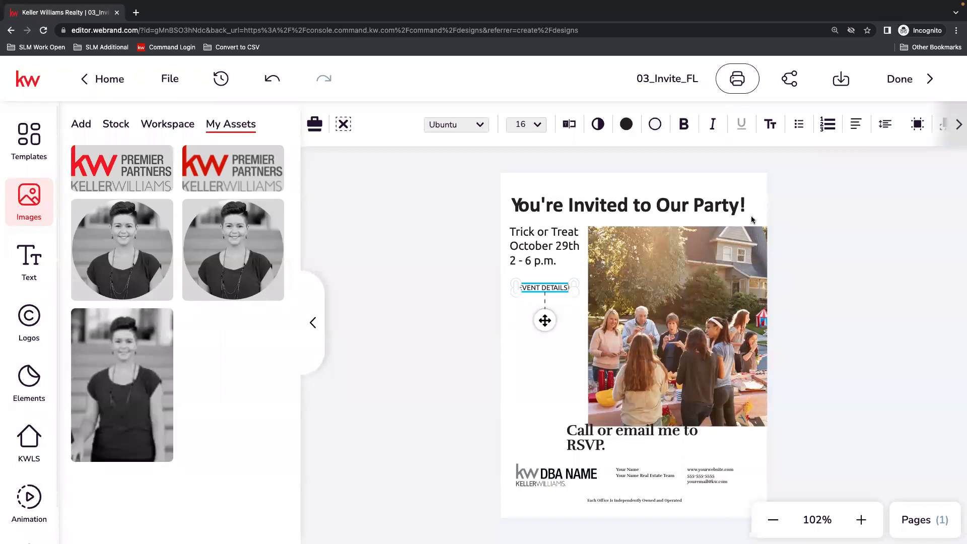
{"action": "left_click", "coordinate": [565, 126]}
{"action": "left_click_drag", "start_coordinate": [855, 149], "coordinate": [732, 128]}
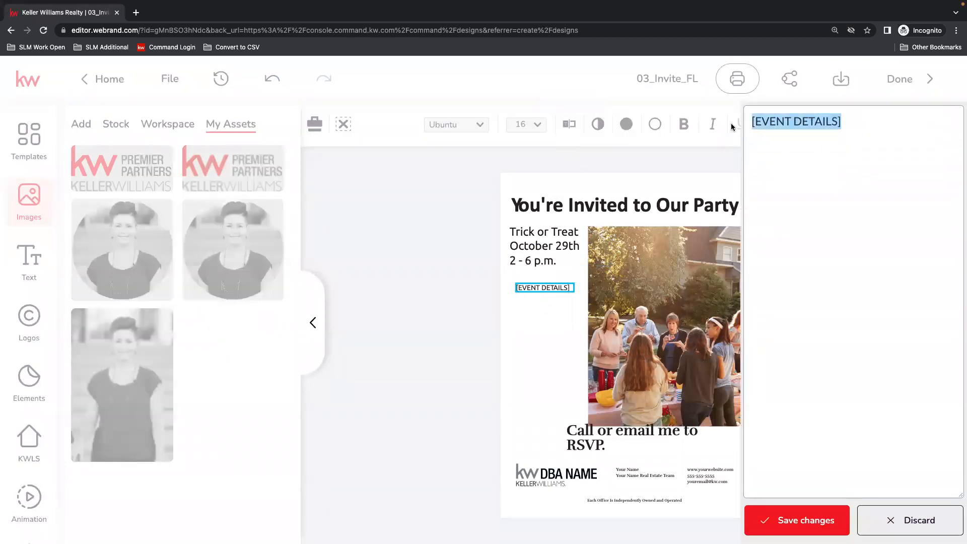
{"action": "type", "text": "KWR"}
{"action": "key", "text": "BackSpace"}
{"action": "type", "text": "PP Park"}
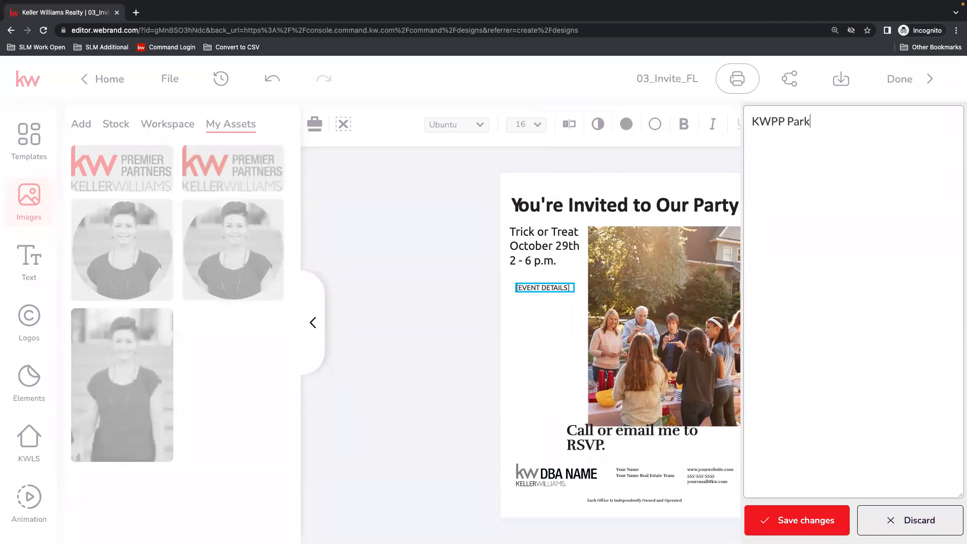
{"action": "type", "text": "ing Lot"}
Add the venue's street address, city, state and ZIP code below the parking lot line and save the text.
{"action": "type", "text": "2211 E M"}
{"action": "type", "text": "ill Plain B"}
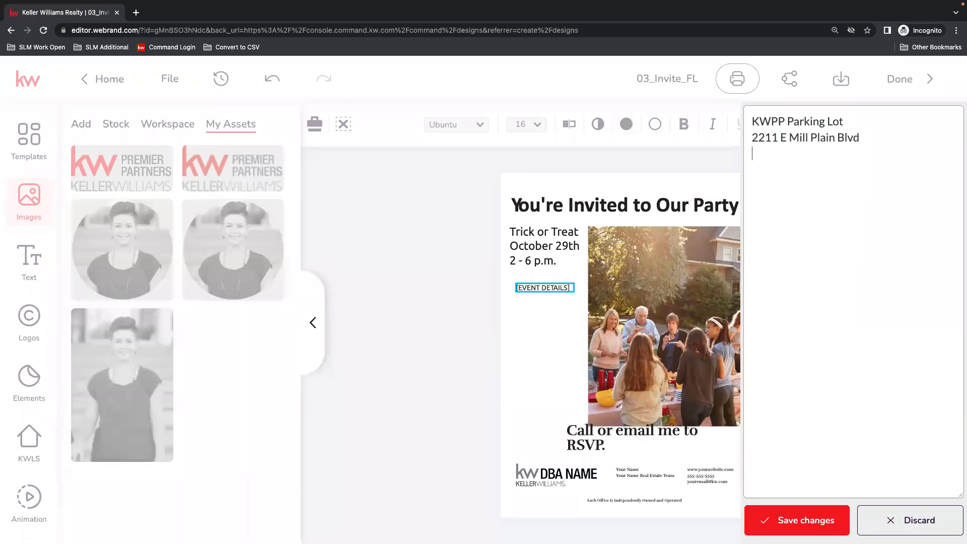
{"action": "type", "text": "lvd"}
{"action": "key", "text": "Return"}
{"action": "type", "text": "Vancouver"}
{"action": "type", "text": ", WA"}
{"action": "type", "text": " 97"}
{"action": "type", "text": "8661"}
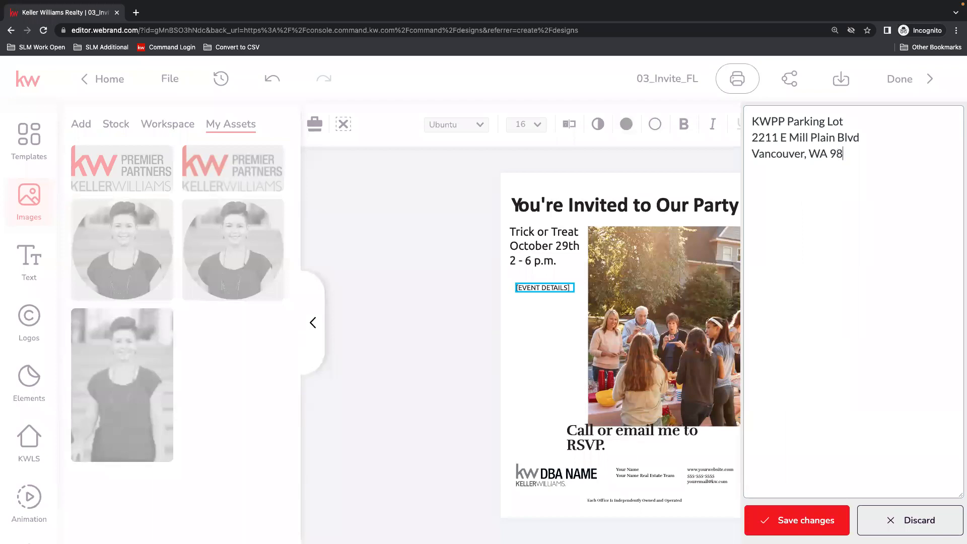
{"action": "left_click", "coordinate": [809, 519]}
Move the venue text closer below the event time and enlarge it to about 20.8 pt.
{"action": "left_click_drag", "start_coordinate": [515, 288], "coordinate": [513, 286]}
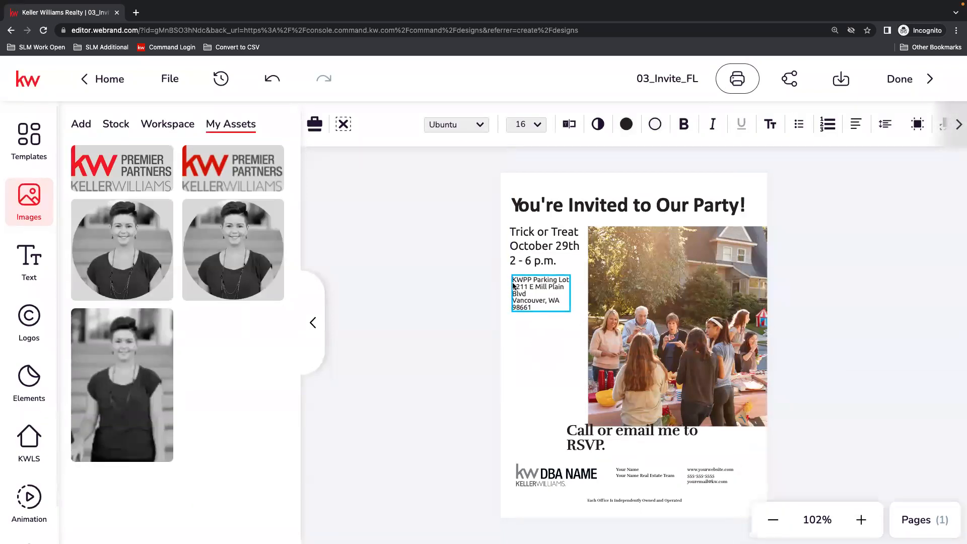
{"action": "left_click_drag", "start_coordinate": [584, 324], "coordinate": [588, 324]}
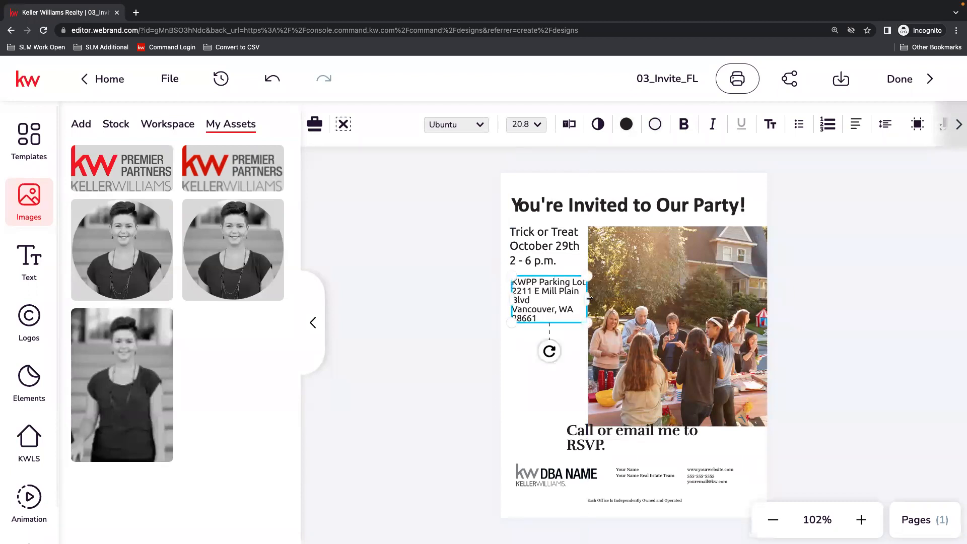
Shrink the venue text to about 19.55 pt, then shift it and the event name, date and time block slightly lower.
{"action": "left_click_drag", "start_coordinate": [591, 328], "coordinate": [581, 320]}
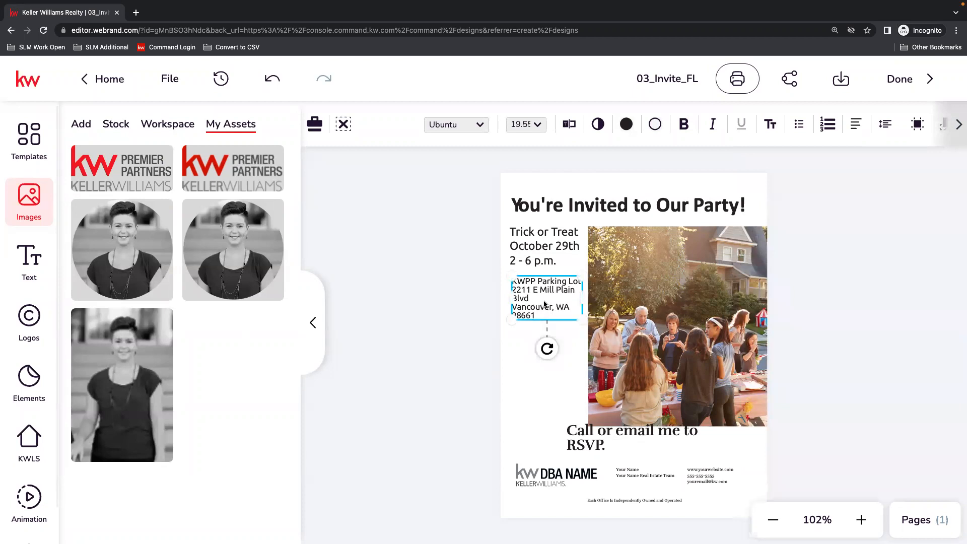
{"action": "left_click_drag", "start_coordinate": [545, 290], "coordinate": [547, 323]}
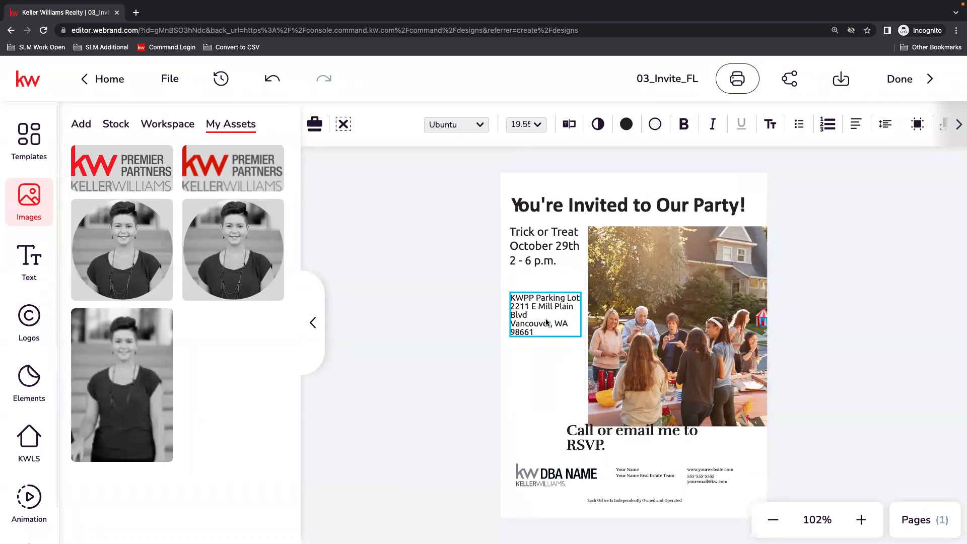
{"action": "left_click_drag", "start_coordinate": [535, 245], "coordinate": [536, 255]}
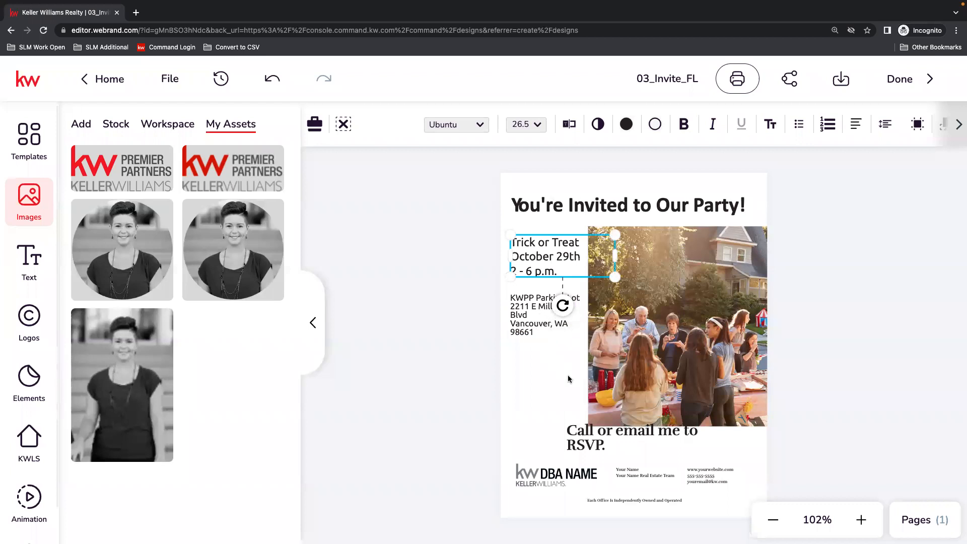
Fit the "Call or email me to RSVP." text on one line and align it above the DBA NAME logo.
{"action": "left_click", "coordinate": [607, 446]}
{"action": "mouse_move", "coordinate": [563, 455]}
{"action": "left_mouse_down"}
{"action": "mouse_move", "coordinate": [551, 443]}
{"action": "mouse_move", "coordinate": [528, 446]}
{"action": "mouse_move", "coordinate": [549, 445]}
{"action": "left_mouse_up"}
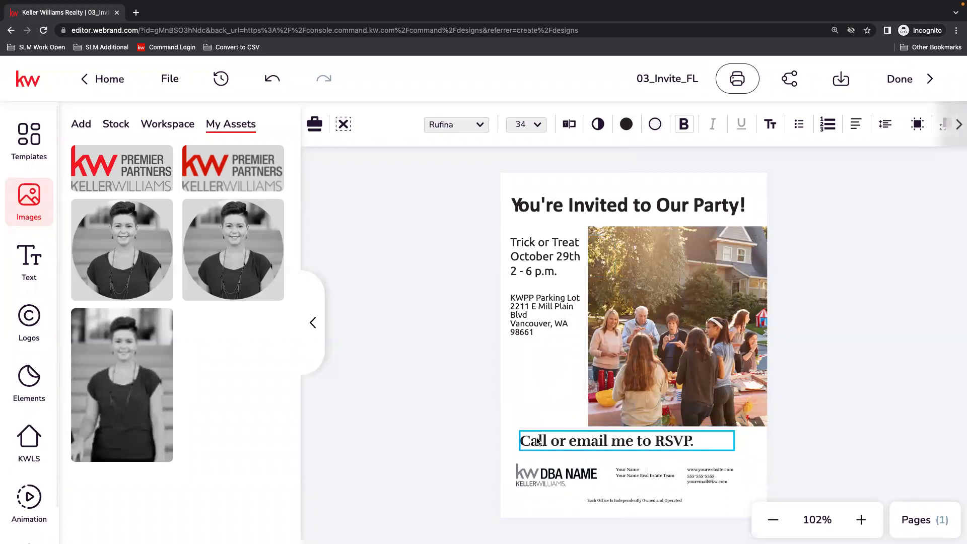
Examine the text banners, the workspace texts and the saved personal text and image assets available for the flier.
{"action": "left_click", "coordinate": [700, 328]}
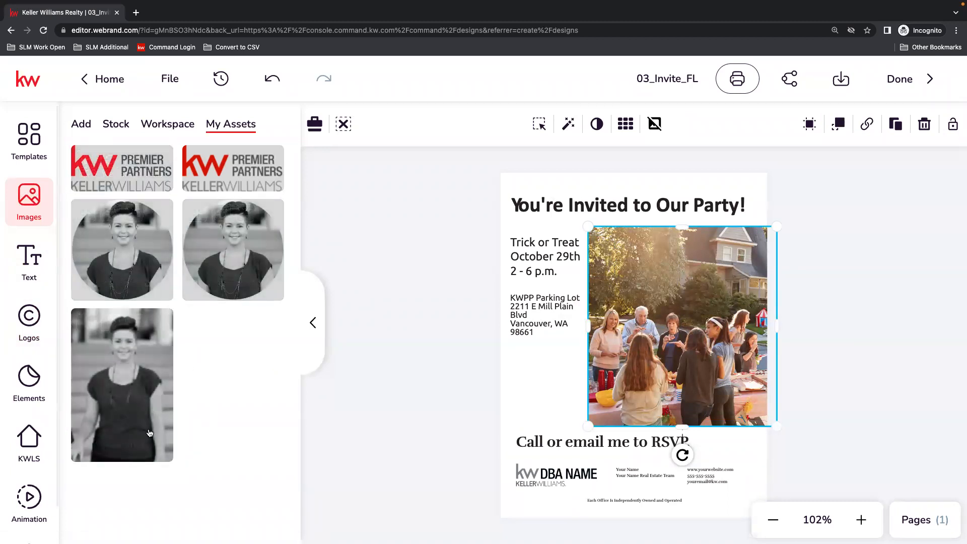
{"action": "left_click", "coordinate": [50, 274]}
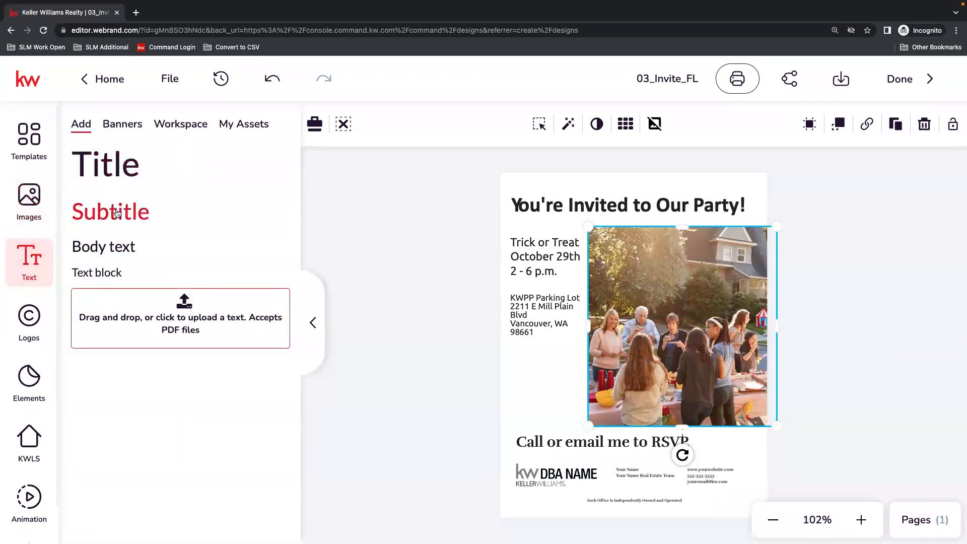
{"action": "left_click", "coordinate": [116, 130]}
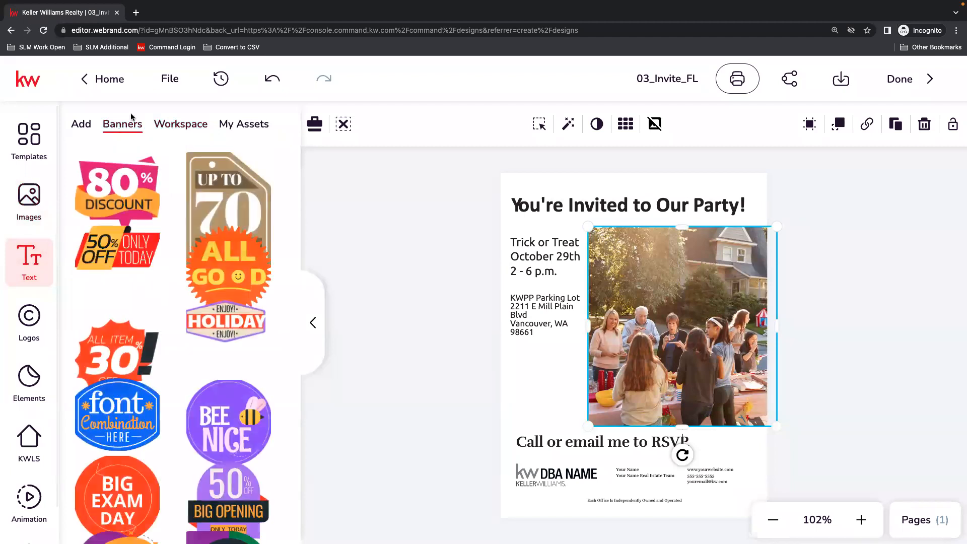
{"action": "left_click", "coordinate": [179, 123]}
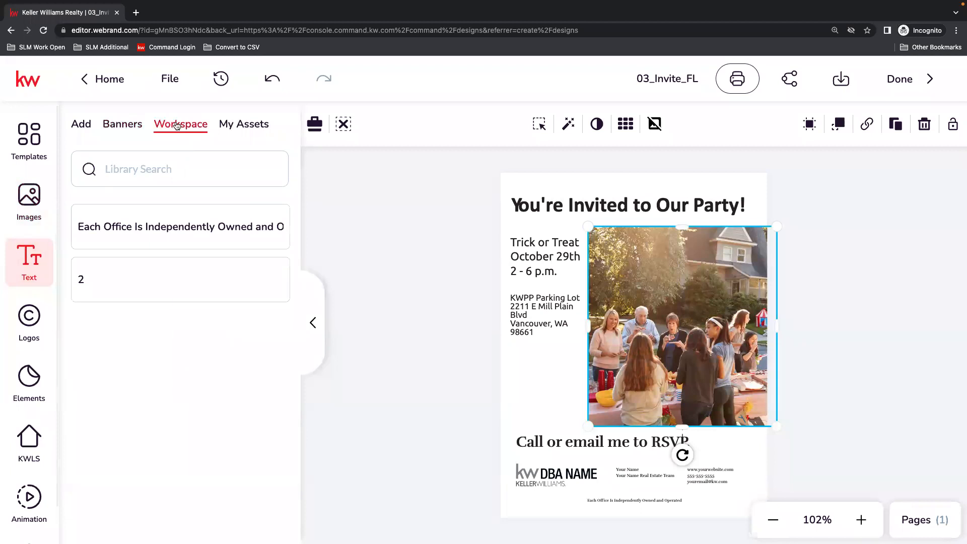
{"action": "left_click", "coordinate": [245, 124]}
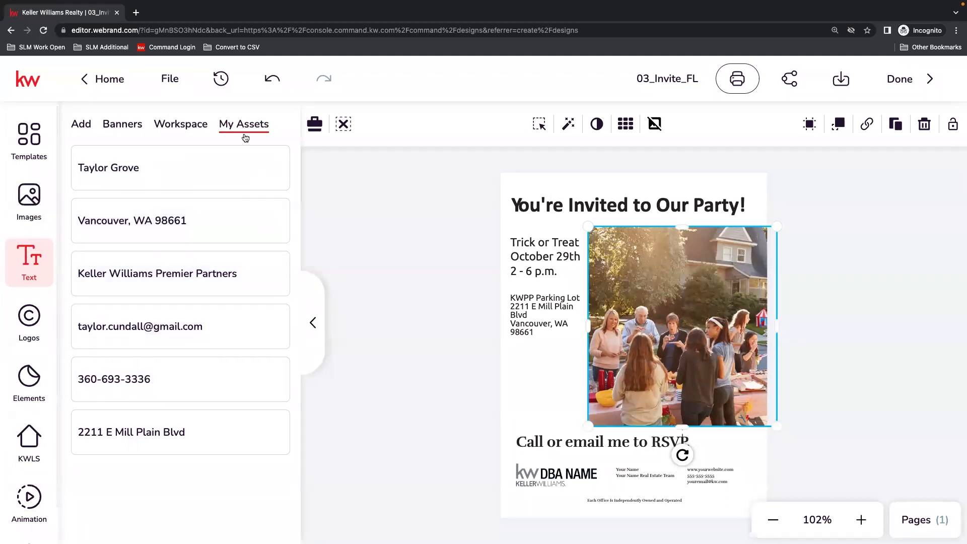
{"action": "left_click", "coordinate": [17, 201]}
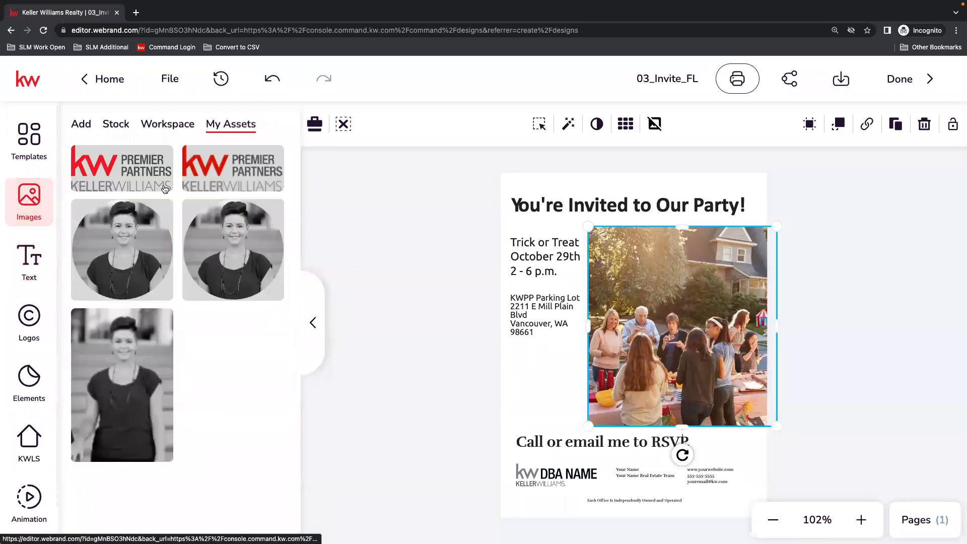
{"action": "mouse_move", "coordinate": [122, 356]}
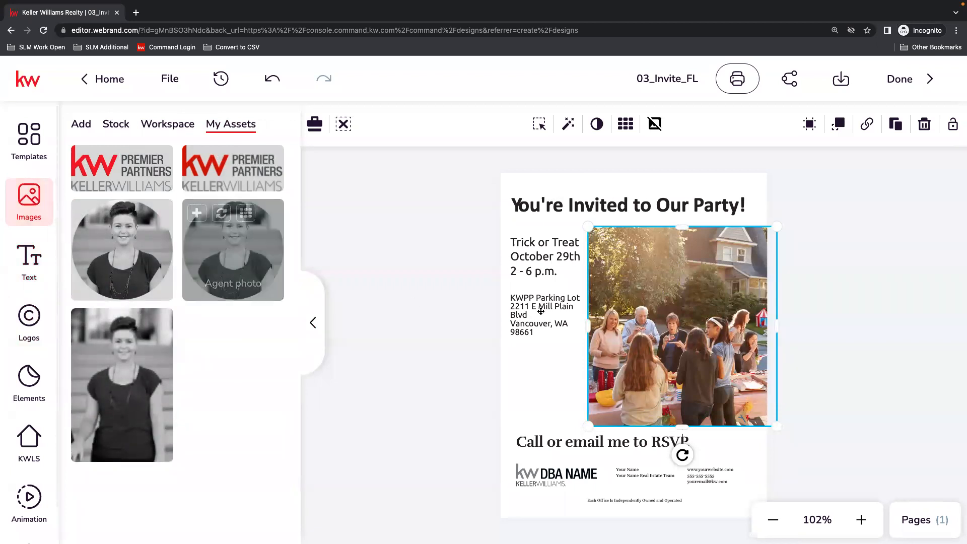
Upload the Trick or Treat image and replace the flier's party photo with it.
{"action": "left_click", "coordinate": [82, 124]}
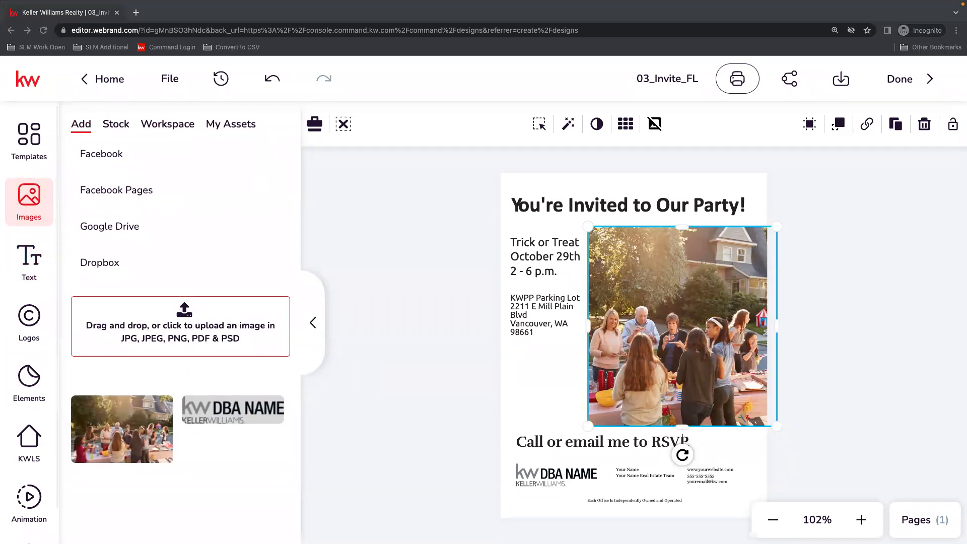
{"action": "left_click_drag", "start_coordinate": [826, 222], "coordinate": [155, 325]}
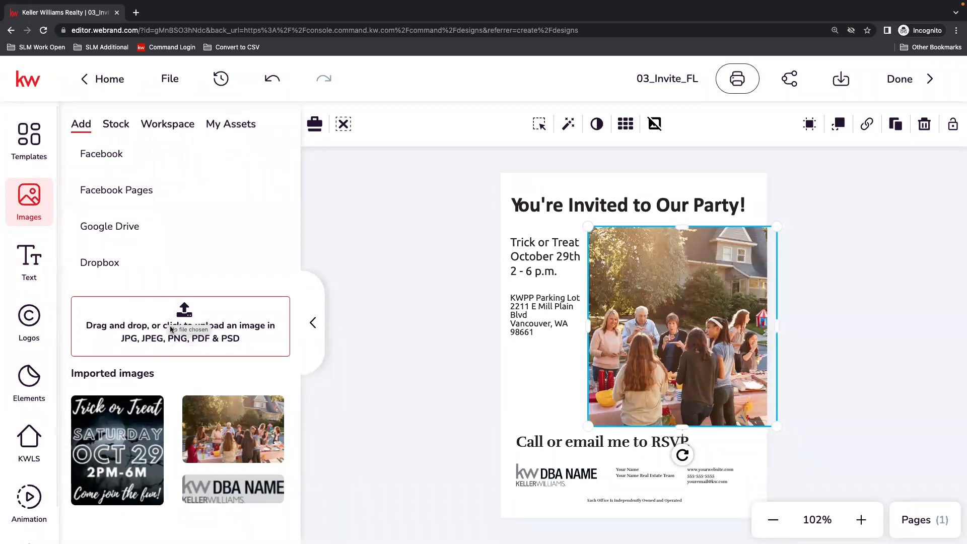
{"action": "mouse_move", "coordinate": [121, 460]}
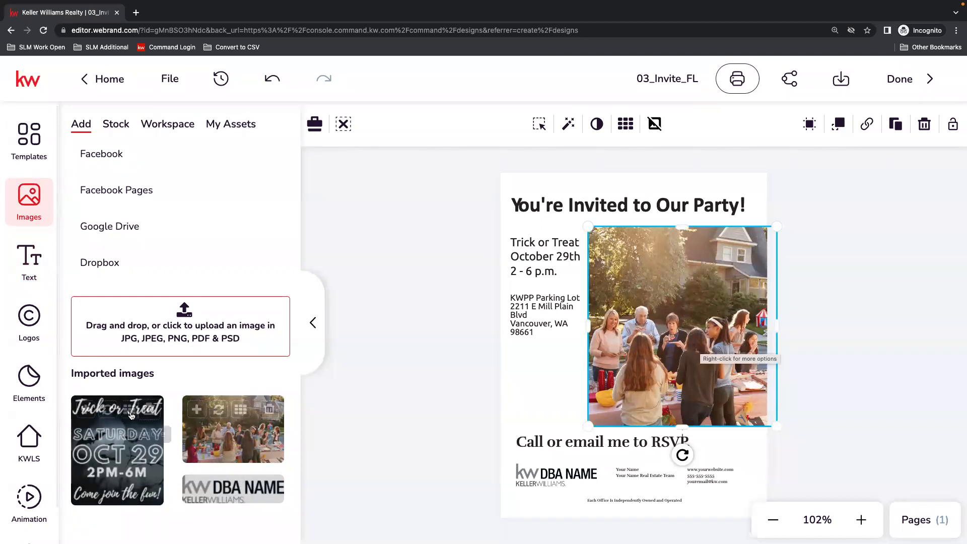
{"action": "mouse_move", "coordinate": [113, 418]}
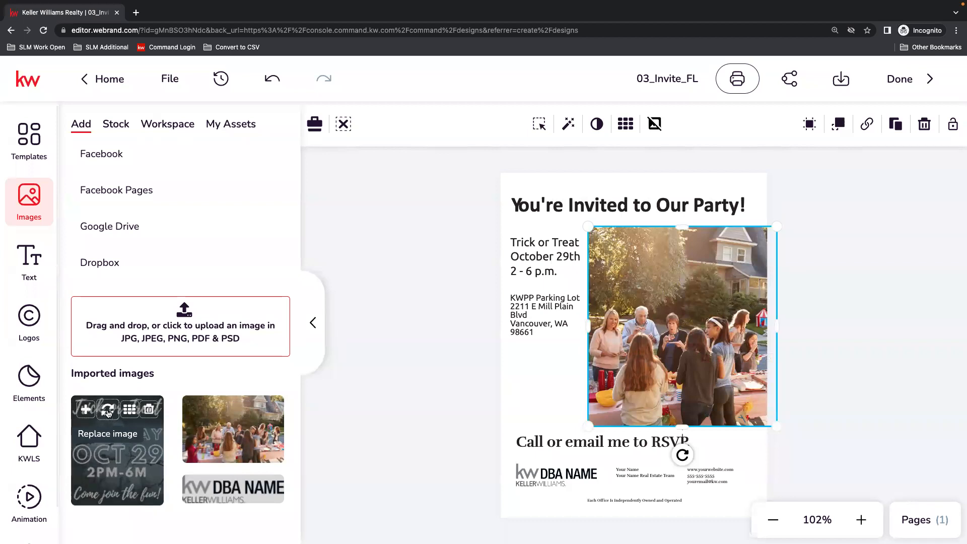
{"action": "left_click", "coordinate": [107, 411]}
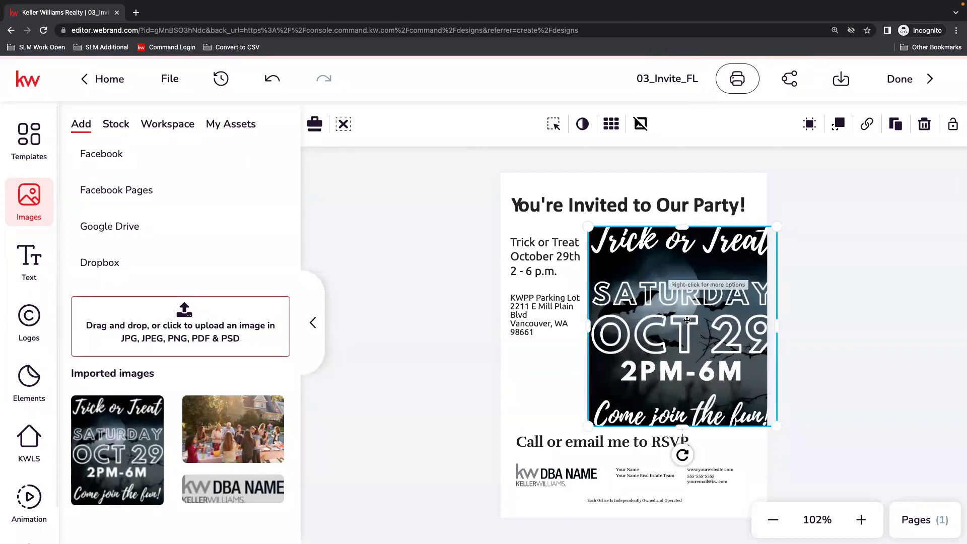
Reposition the Trick or Treat picture lower inside its frame so its heading has space above it.
{"action": "left_click", "coordinate": [554, 124]}
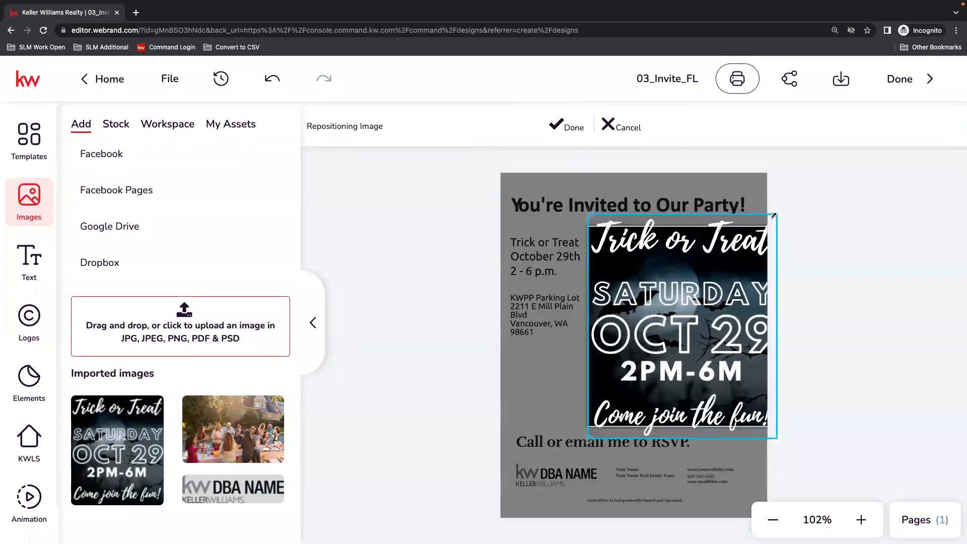
{"action": "left_click_drag", "start_coordinate": [668, 278], "coordinate": [658, 305]}
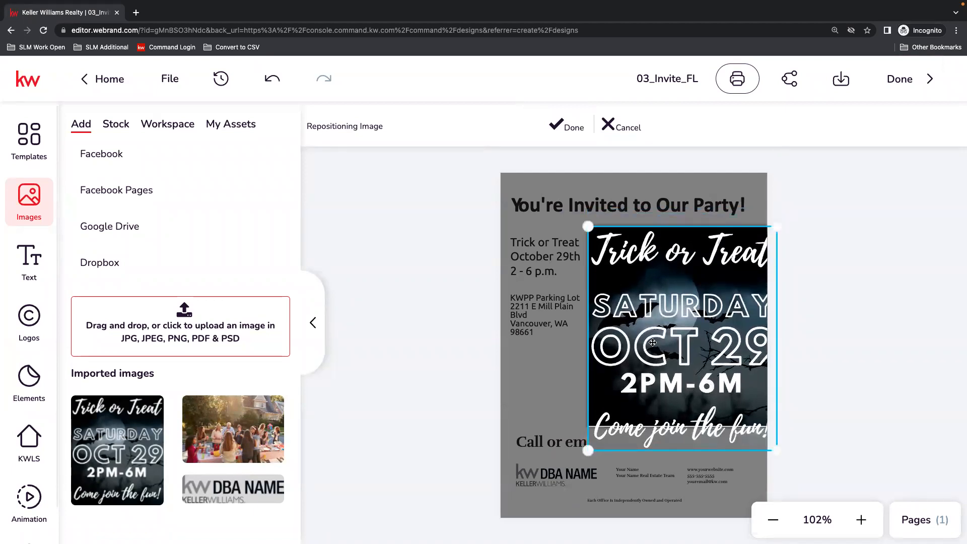
{"action": "mouse_move", "coordinate": [584, 448]}
{"action": "left_mouse_down"}
{"action": "mouse_move", "coordinate": [566, 480]}
{"action": "mouse_move", "coordinate": [589, 450]}
{"action": "left_mouse_up"}
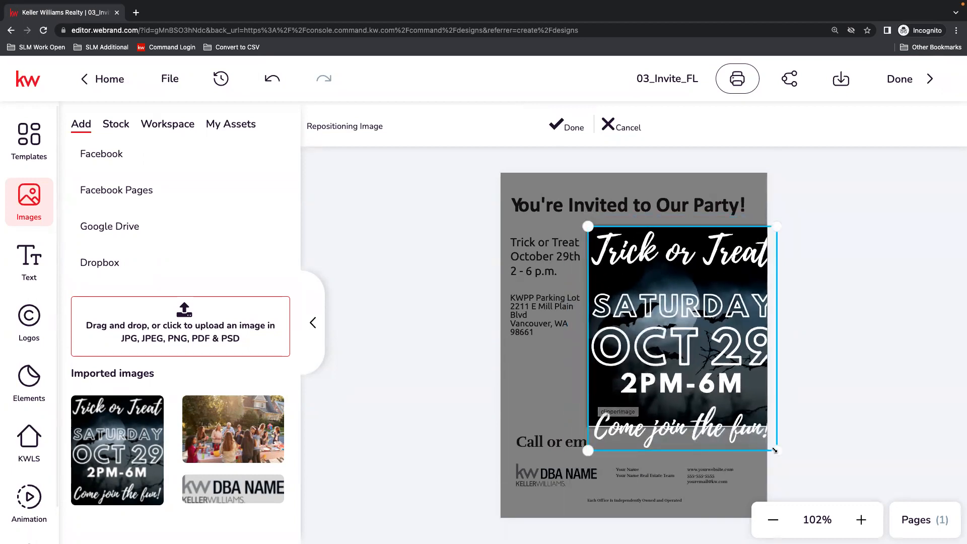
{"action": "left_click_drag", "start_coordinate": [699, 386], "coordinate": [699, 397]}
{"action": "mouse_move", "coordinate": [588, 450]}
{"action": "left_mouse_down"}
{"action": "mouse_move", "coordinate": [572, 474]}
{"action": "mouse_move", "coordinate": [588, 451]}
{"action": "left_mouse_up"}
{"action": "left_click_drag", "start_coordinate": [724, 353], "coordinate": [717, 352]}
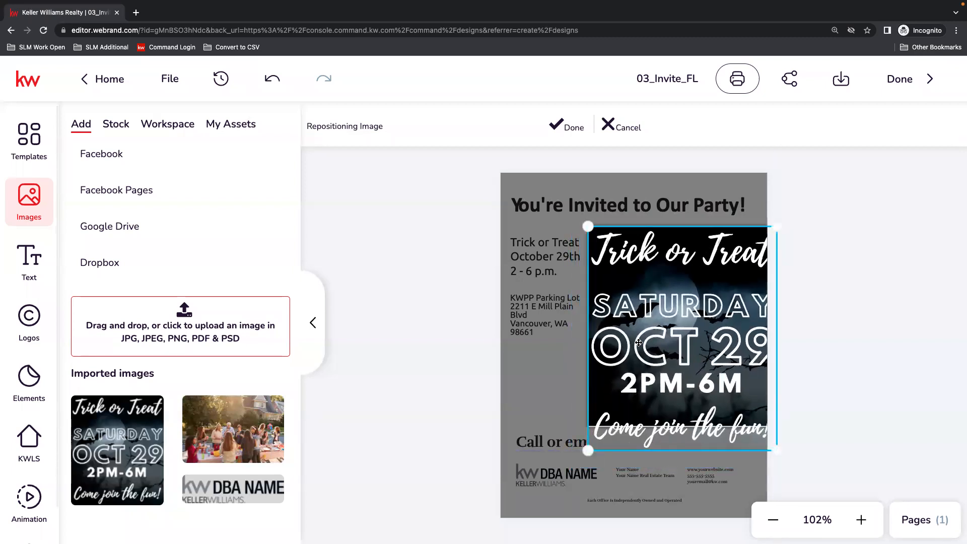
{"action": "left_click", "coordinate": [567, 127]}
Move the Trick or Treat image fully onto the page, then start and cancel another repositioning.
{"action": "mouse_move", "coordinate": [685, 298]}
{"action": "left_mouse_down"}
{"action": "mouse_move", "coordinate": [664, 299]}
{"action": "mouse_move", "coordinate": [673, 295]}
{"action": "left_mouse_up"}
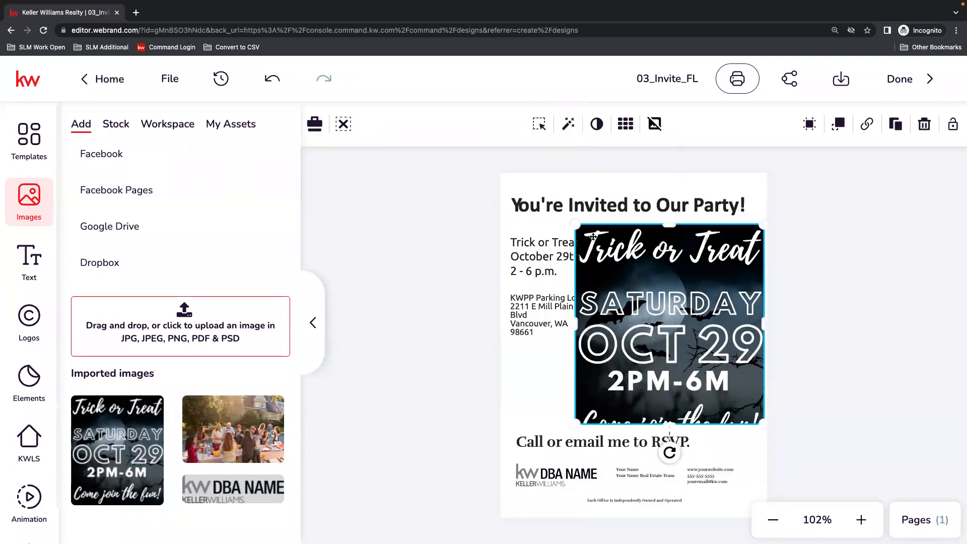
{"action": "left_click", "coordinate": [539, 124]}
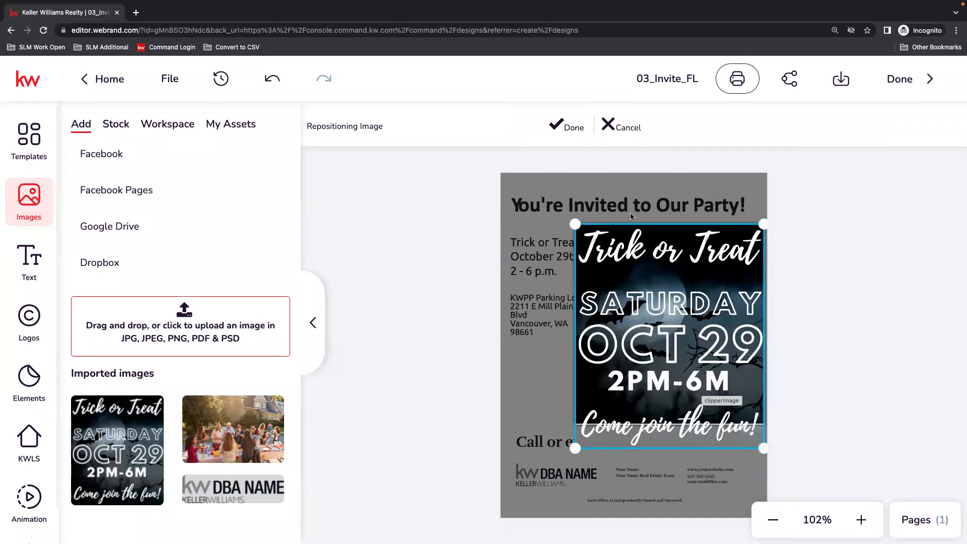
{"action": "left_click", "coordinate": [616, 127]}
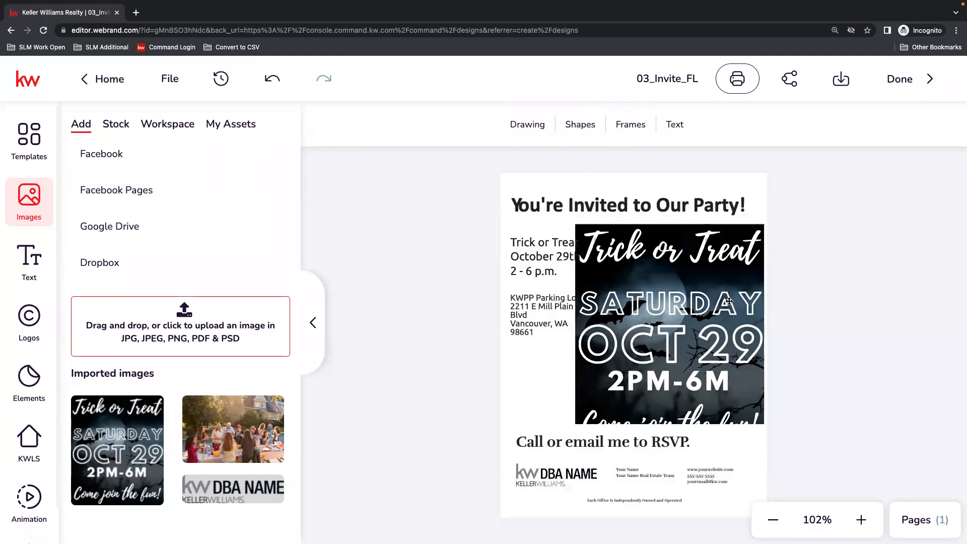
Delete the cropped Trick or Treat image from the flier and add the imported one as a new image.
{"action": "left_click", "coordinate": [672, 285]}
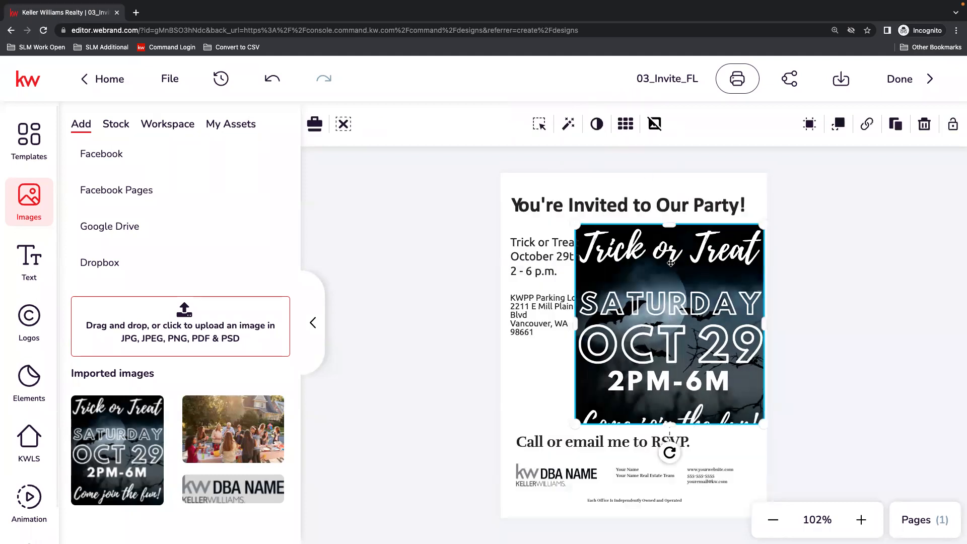
{"action": "key", "text": "Delete"}
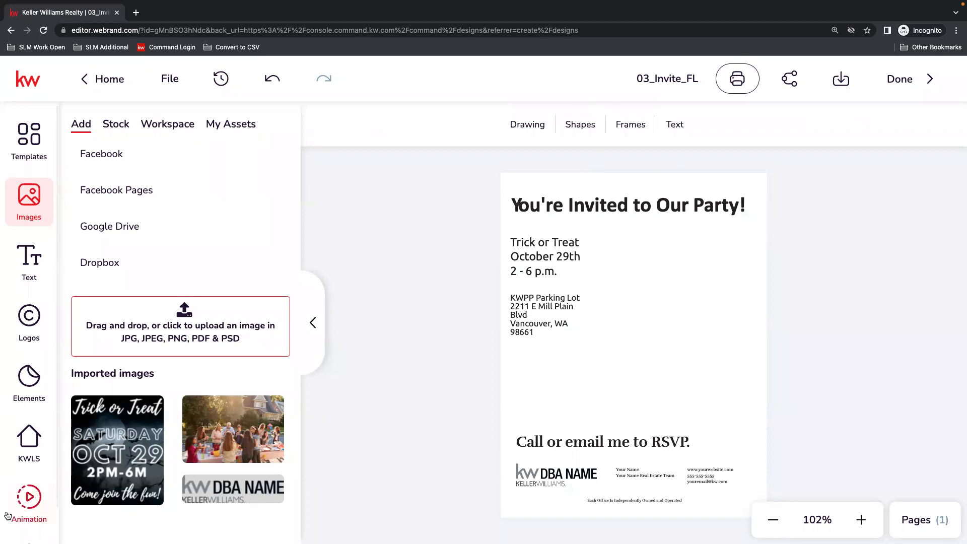
{"action": "left_click", "coordinate": [84, 411]}
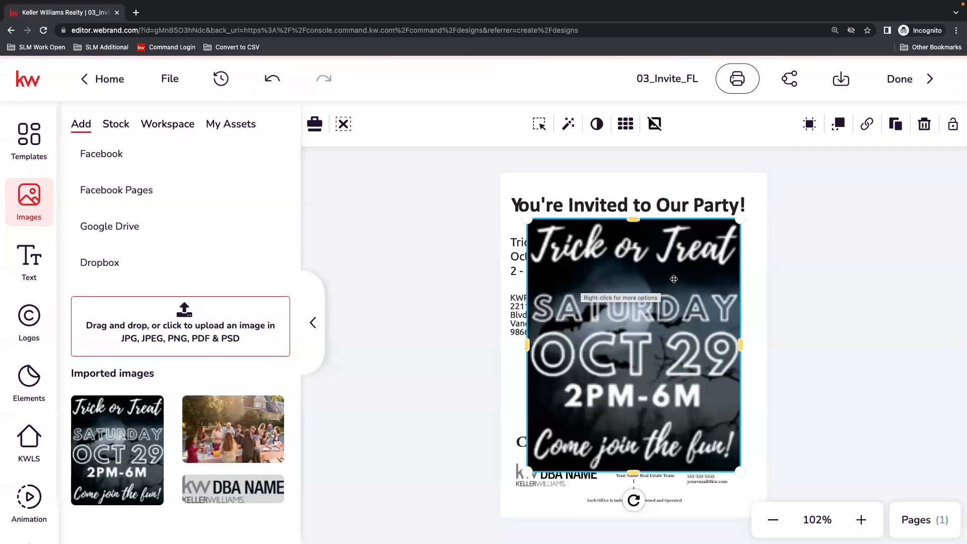
Shrink the Trick or Treat image and place it beside the event details, between the headline and the RSVP line.
{"action": "left_click_drag", "start_coordinate": [528, 217], "coordinate": [600, 244]}
{"action": "left_click_drag", "start_coordinate": [646, 350], "coordinate": [673, 268]}
{"action": "left_click_drag", "start_coordinate": [680, 262], "coordinate": [676, 264]}
{"action": "left_click_drag", "start_coordinate": [625, 388], "coordinate": [605, 418]}
{"action": "left_click_drag", "start_coordinate": [674, 377], "coordinate": [637, 386]}
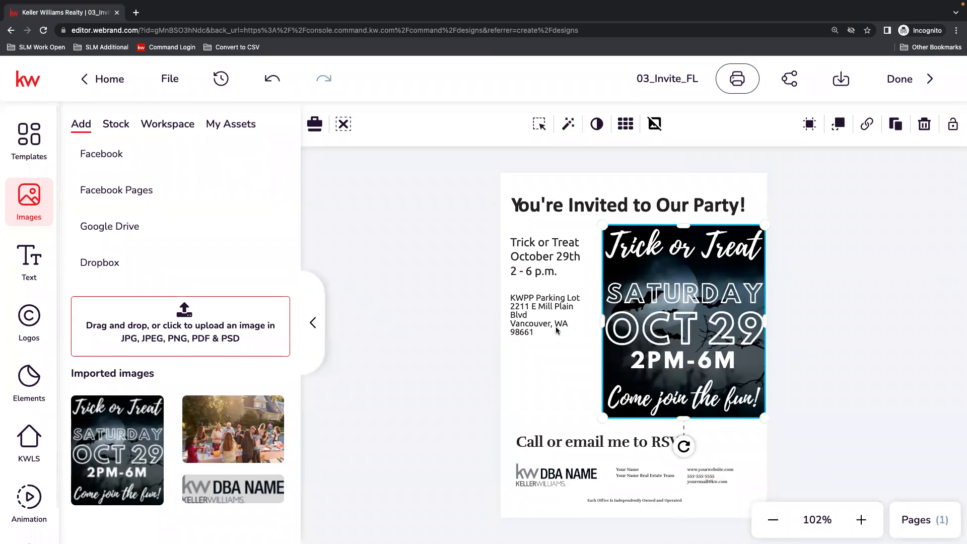
Move the venue text lower and enlarge it to about 24.05 pt in the space beside the image.
{"action": "left_click_drag", "start_coordinate": [532, 327], "coordinate": [537, 380]}
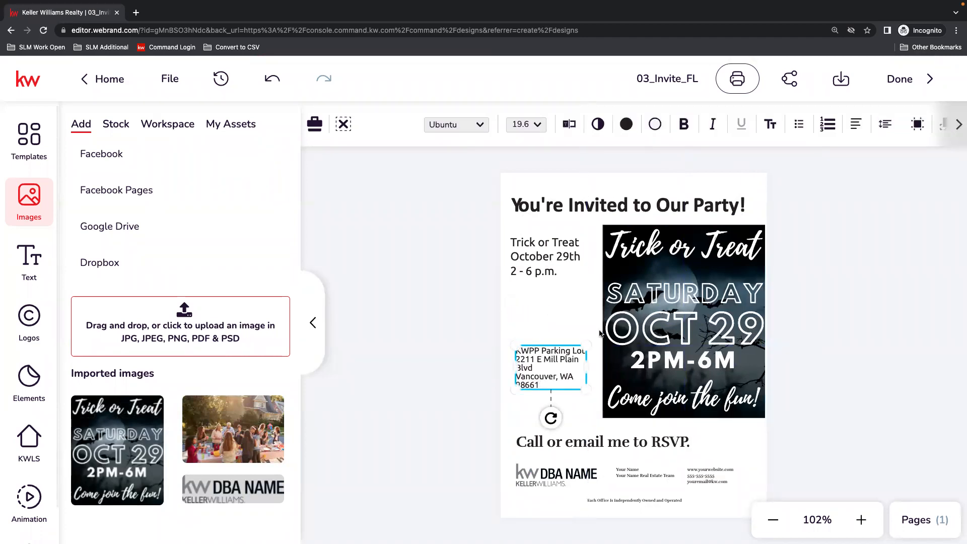
{"action": "left_click_drag", "start_coordinate": [587, 345], "coordinate": [597, 333]}
{"action": "left_click_drag", "start_coordinate": [551, 361], "coordinate": [546, 358]}
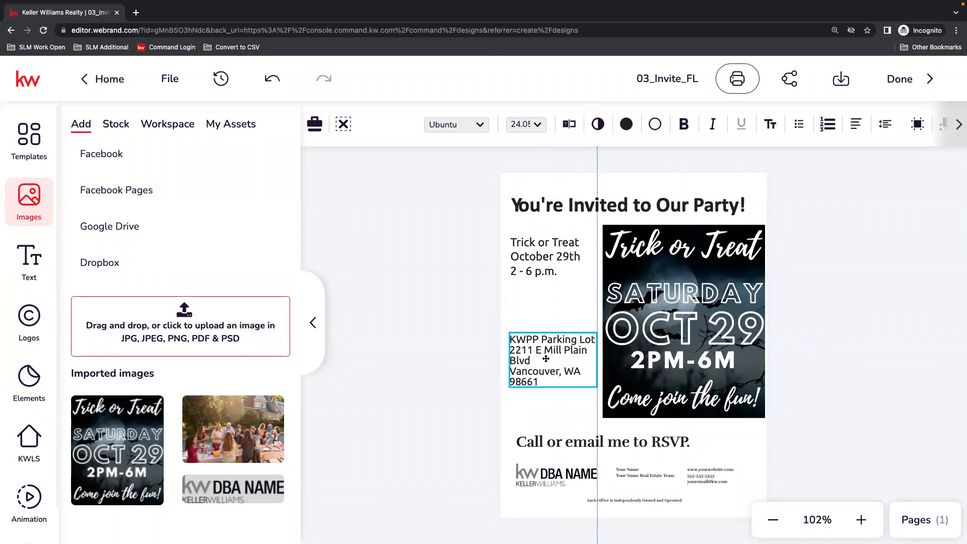
Center-align the venue text, set its font size to 18 and move it lower beside the image.
{"action": "left_click", "coordinate": [858, 125]}
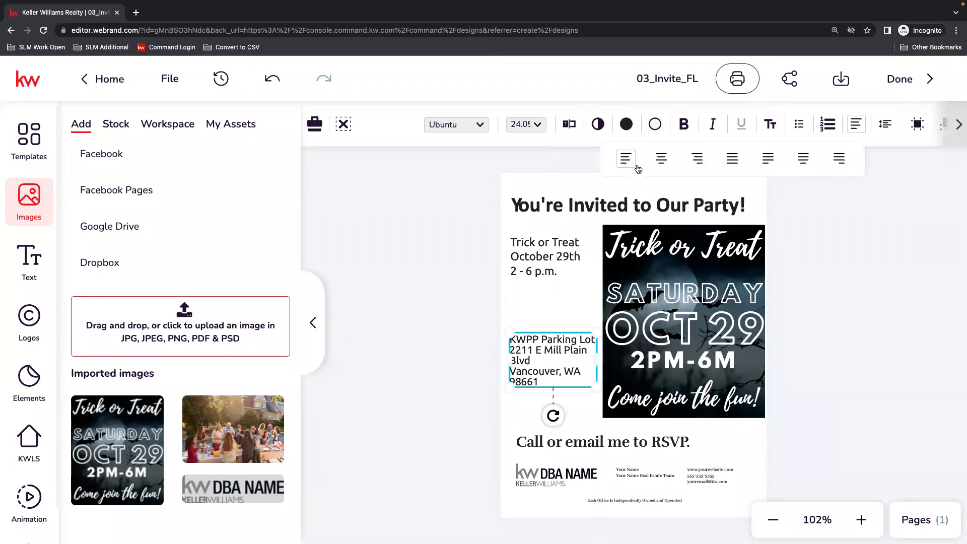
{"action": "left_click", "coordinate": [663, 160]}
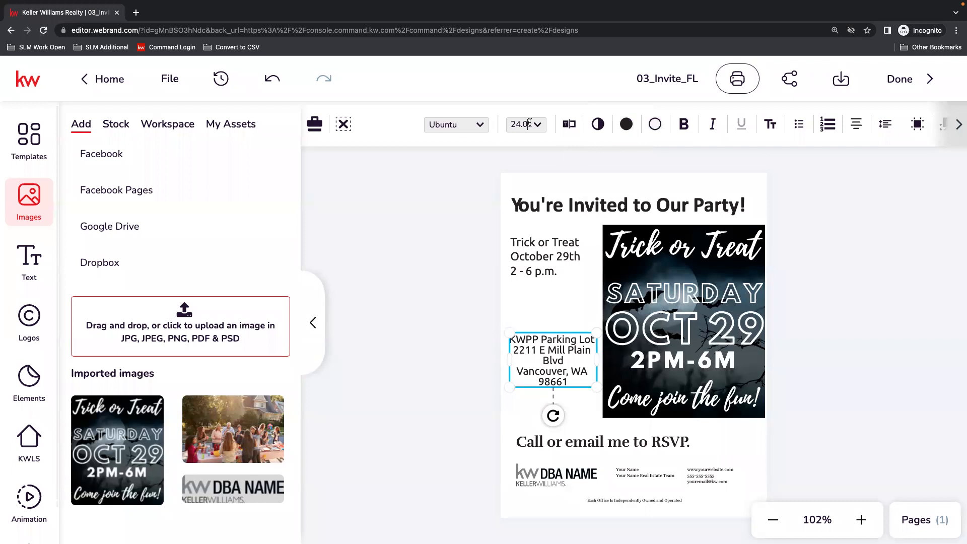
{"action": "left_click", "coordinate": [529, 123]}
{"action": "left_click", "coordinate": [535, 330]}
{"action": "left_click_drag", "start_coordinate": [533, 349], "coordinate": [533, 373]}
Center-align the event name, date and time text, then move it lower and the venue text slightly higher.
{"action": "left_click", "coordinate": [545, 256]}
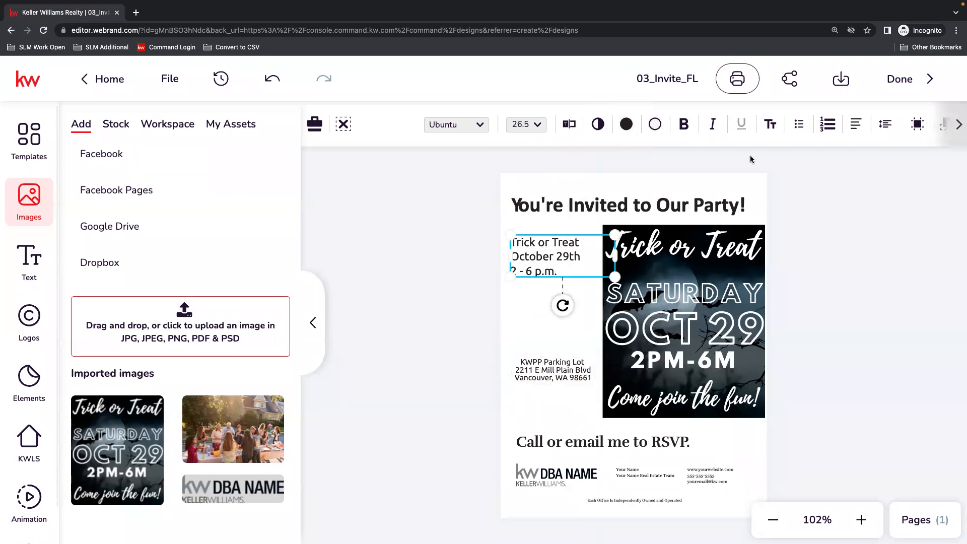
{"action": "left_click", "coordinate": [856, 124]}
{"action": "left_click", "coordinate": [661, 157]}
{"action": "left_click_drag", "start_coordinate": [559, 254], "coordinate": [551, 274]}
{"action": "left_click_drag", "start_coordinate": [552, 368], "coordinate": [551, 356]}
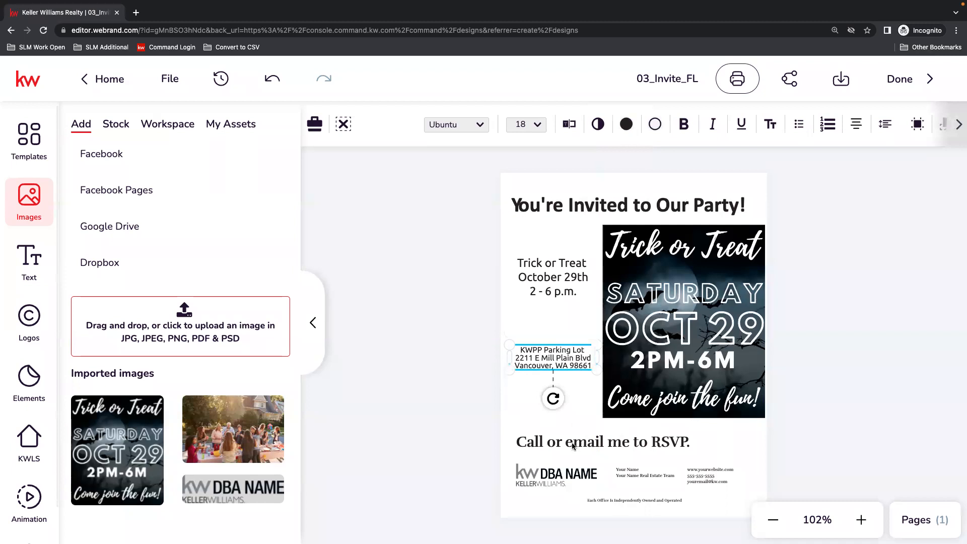
Replace the DBA NAME logo with the red KW Premier Partners logo from the saved assets and move it slightly higher.
{"action": "left_click", "coordinate": [554, 474]}
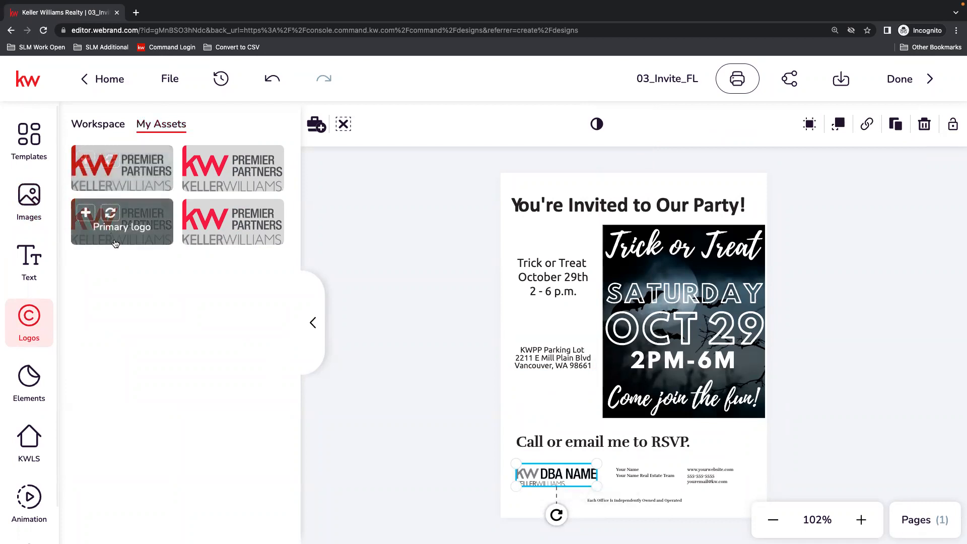
{"action": "mouse_move", "coordinate": [125, 228]}
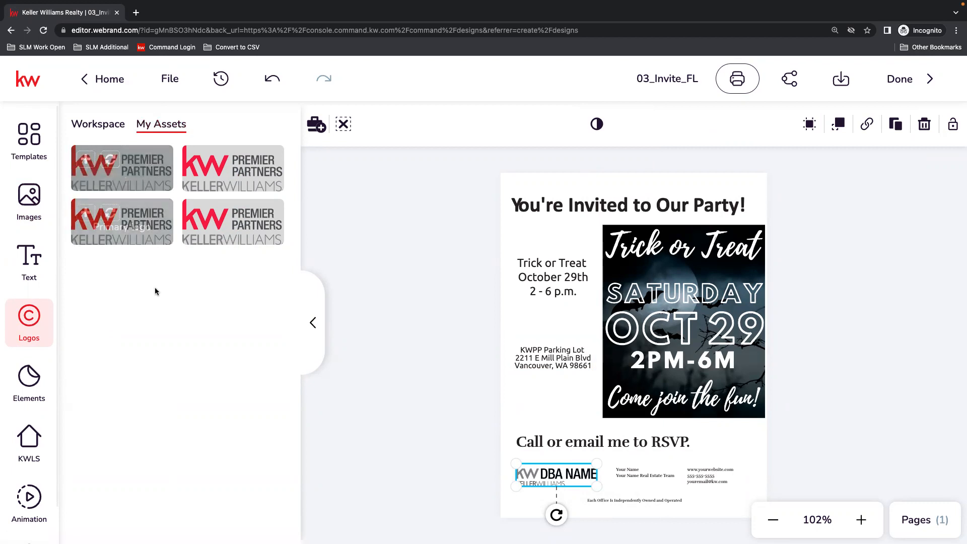
{"action": "left_click", "coordinate": [112, 161]}
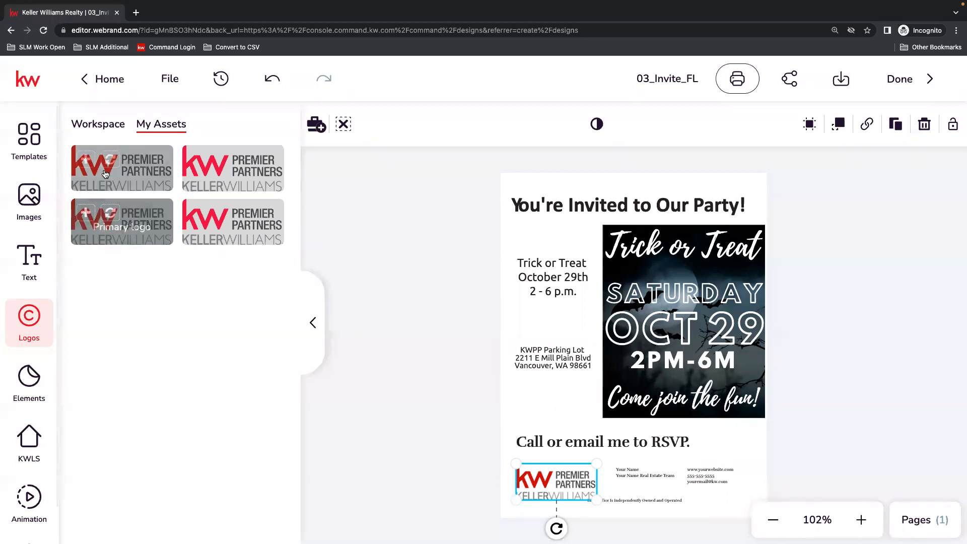
{"action": "left_click_drag", "start_coordinate": [540, 487], "coordinate": [537, 482]}
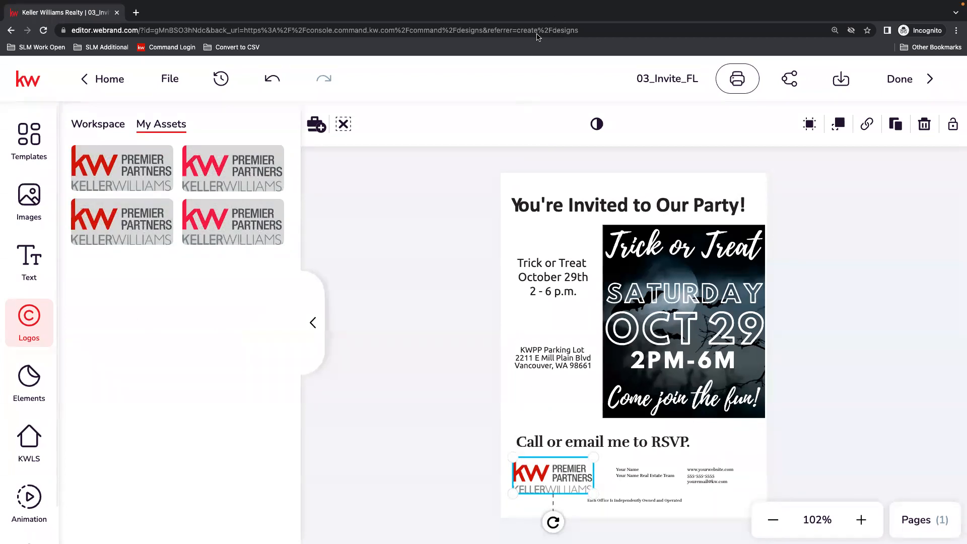
Enlarge the name placeholder beside the logo to about 12.4 pt and replace it with the agent's saved name.
{"action": "left_click", "coordinate": [634, 476]}
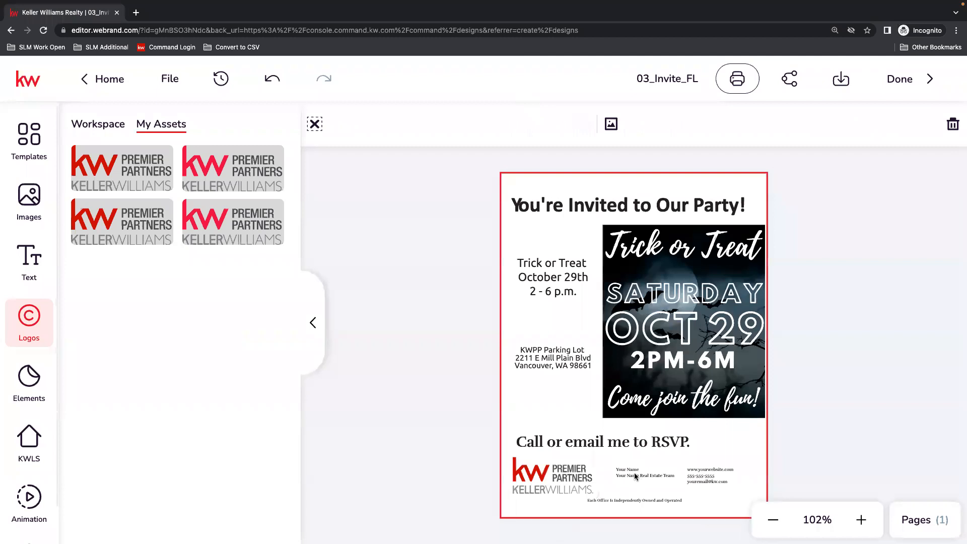
{"action": "left_click", "coordinate": [635, 476]}
{"action": "left_click_drag", "start_coordinate": [613, 483], "coordinate": [599, 497]}
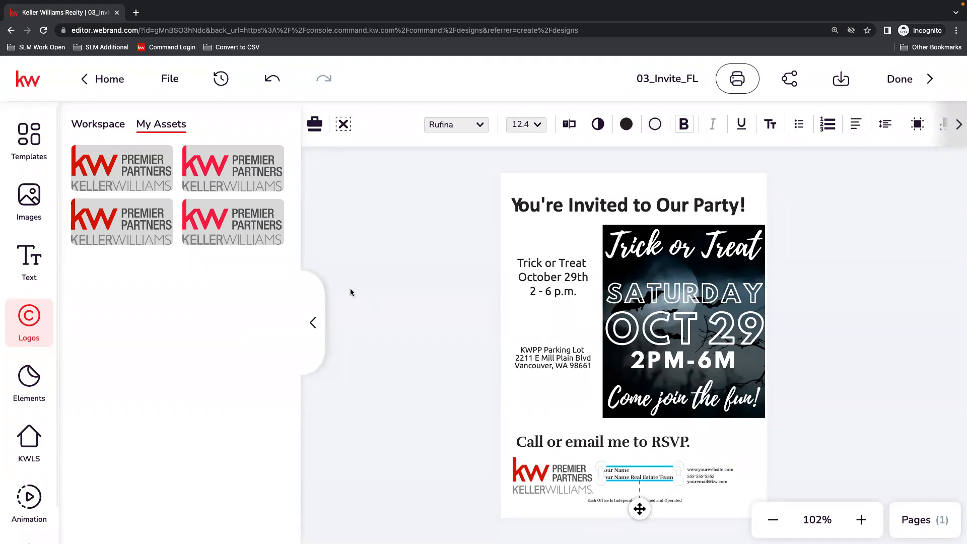
{"action": "left_click", "coordinate": [35, 280]}
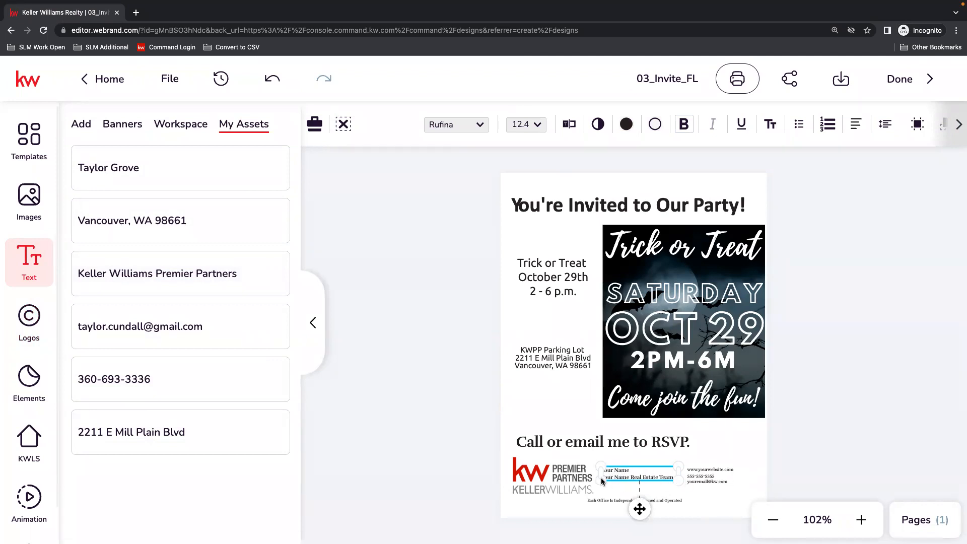
{"action": "left_click_drag", "start_coordinate": [603, 484], "coordinate": [598, 496]}
{"action": "mouse_move", "coordinate": [180, 177]}
{"action": "mouse_move", "coordinate": [212, 173]}
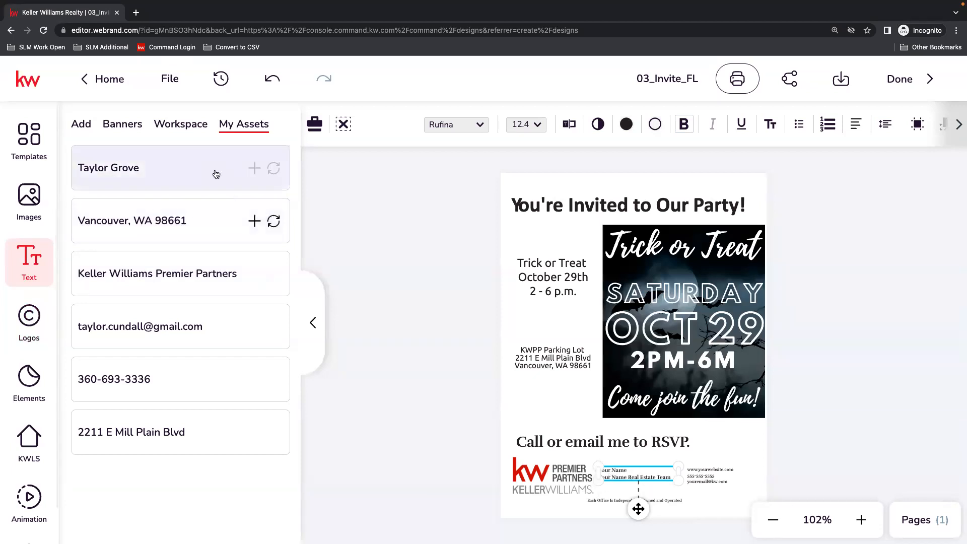
{"action": "left_click", "coordinate": [274, 169]}
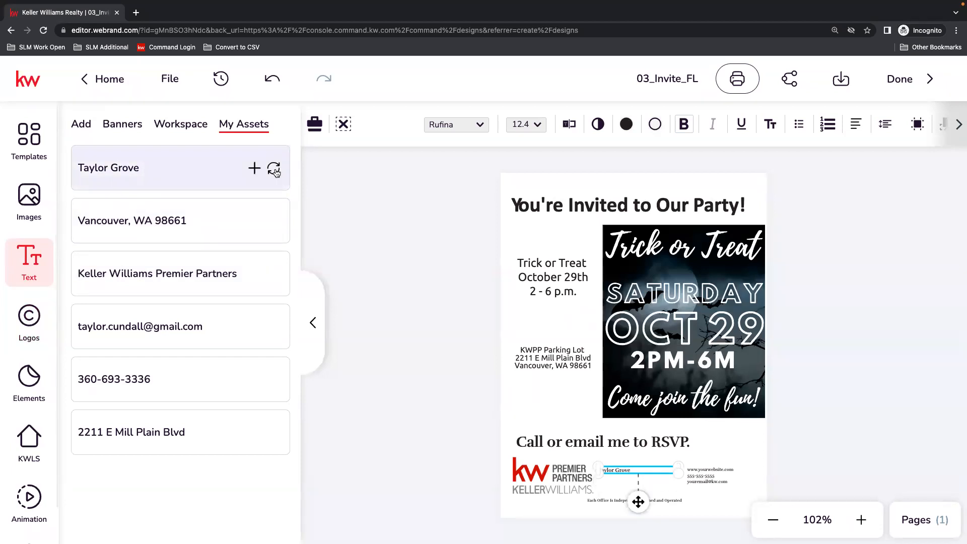
Add the line KWPP Leadership Team below the agent's name and enlarge the text block to about 13.52 pt.
{"action": "left_click", "coordinate": [636, 471]}
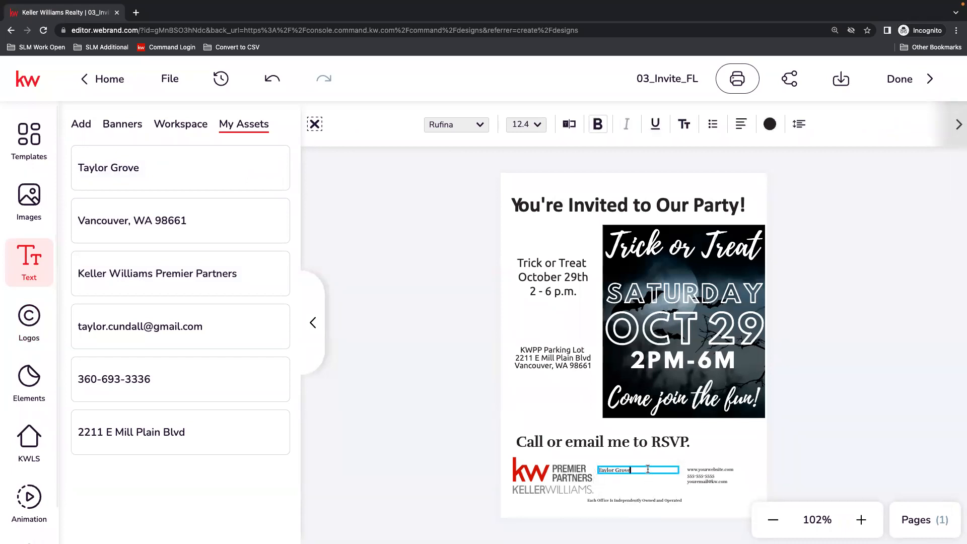
{"action": "left_click", "coordinate": [814, 423]}
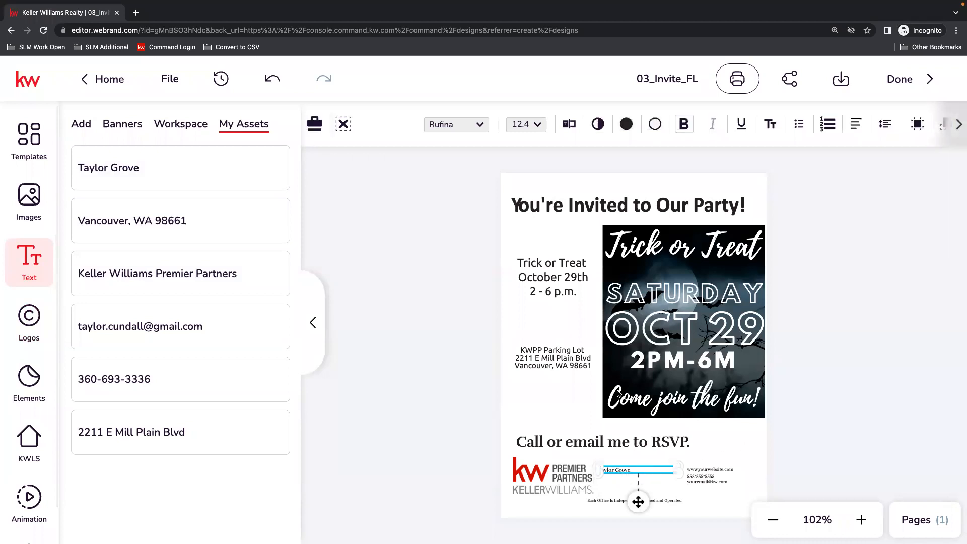
{"action": "left_click", "coordinate": [569, 124]}
{"action": "left_click", "coordinate": [853, 145]}
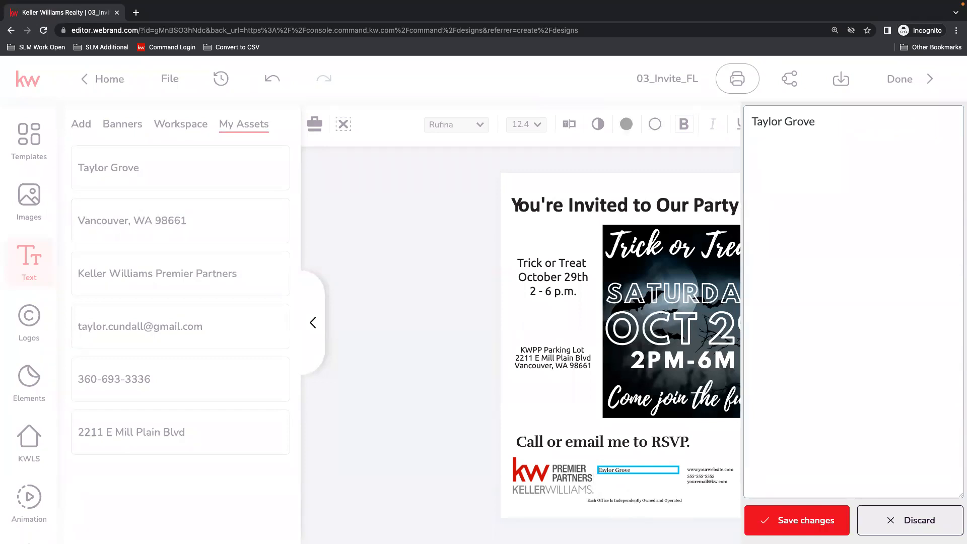
{"action": "type", "text": "KWPP Leadership"}
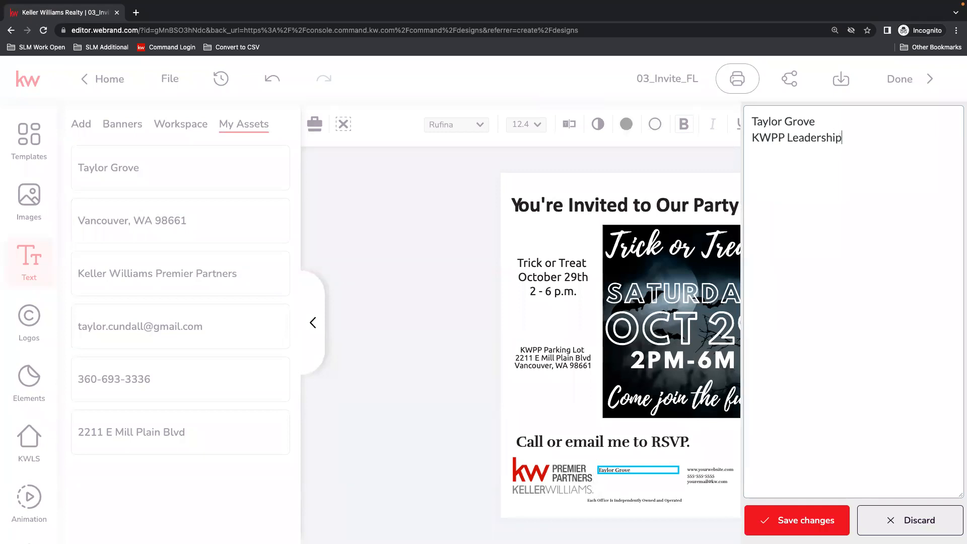
{"action": "type", "text": " team"}
{"action": "left_click", "coordinate": [832, 510]}
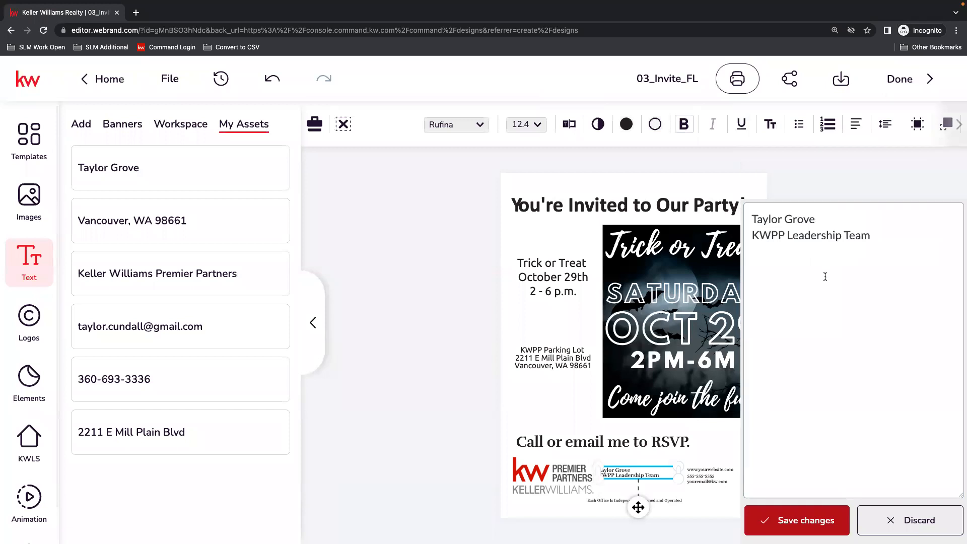
{"action": "left_click_drag", "start_coordinate": [633, 475], "coordinate": [688, 456]}
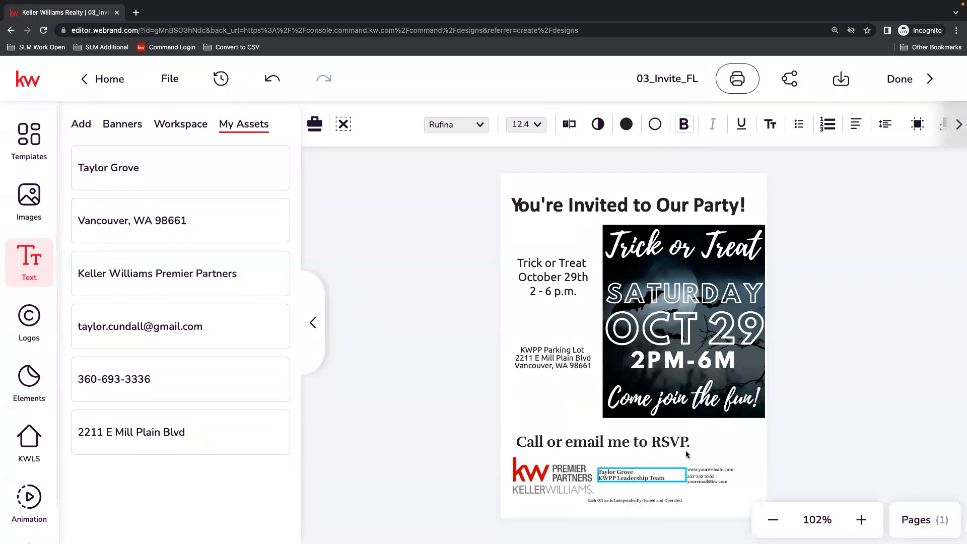
{"action": "left_click", "coordinate": [787, 473]}
Replace the placeholder website in the footer contact text with the agent's own kw.com website address.
{"action": "left_click", "coordinate": [711, 480]}
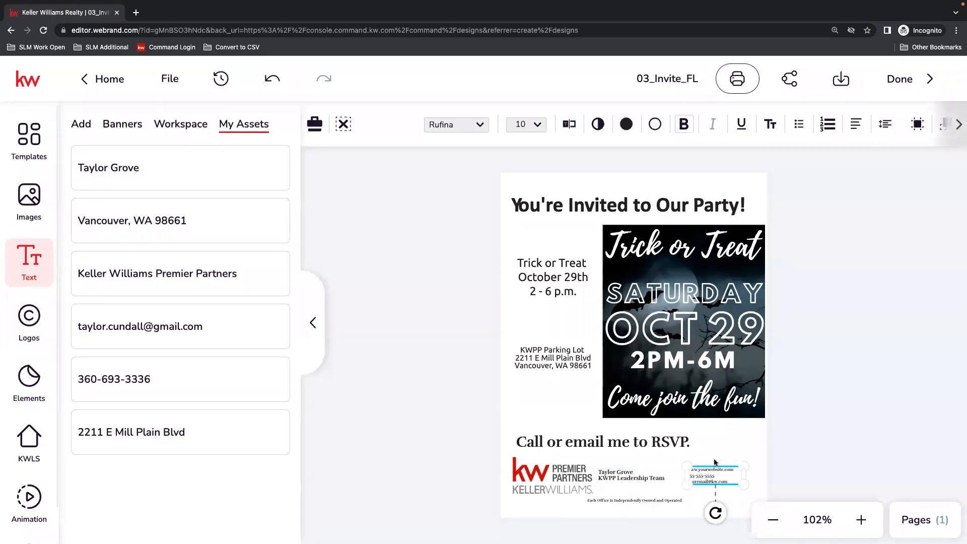
{"action": "left_click", "coordinate": [569, 125]}
{"action": "left_click_drag", "start_coordinate": [839, 119], "coordinate": [753, 117]}
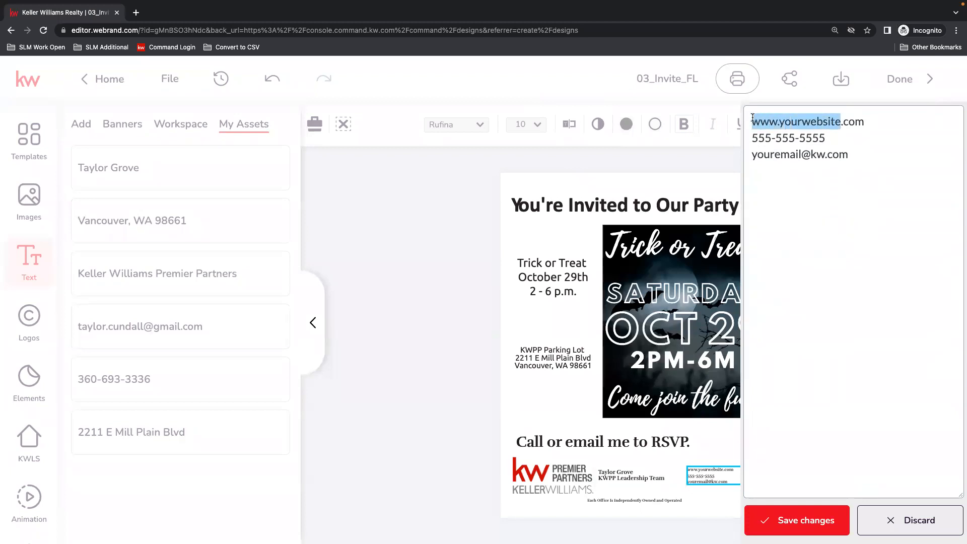
{"action": "type", "text": "tgrove"}
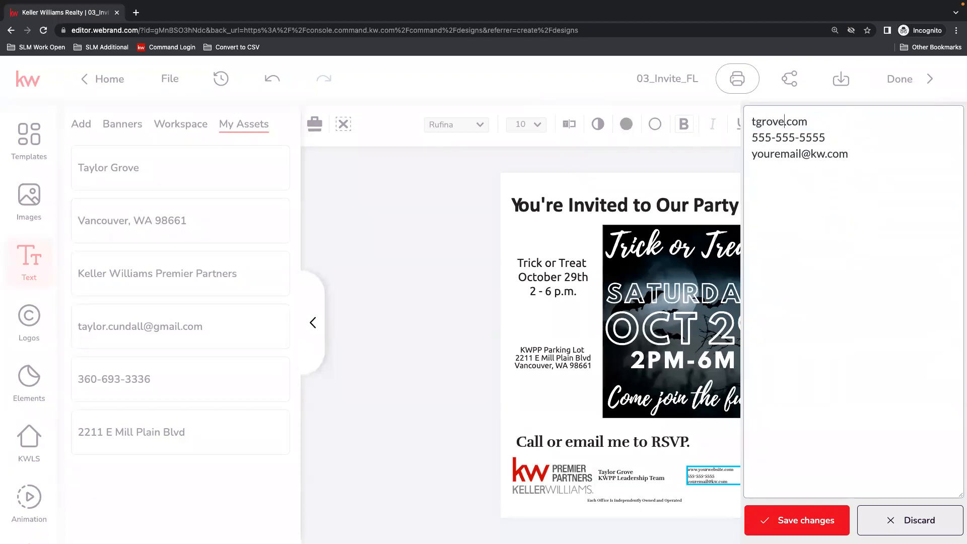
{"action": "type", "text": ".kw"}
Replace the placeholder phone number and e-mail in the contact text with the agent's own and save the changes.
{"action": "left_click_drag", "start_coordinate": [772, 136], "coordinate": [746, 136]}
{"action": "double_click", "coordinate": [785, 136]}
{"action": "double_click", "coordinate": [810, 137]}
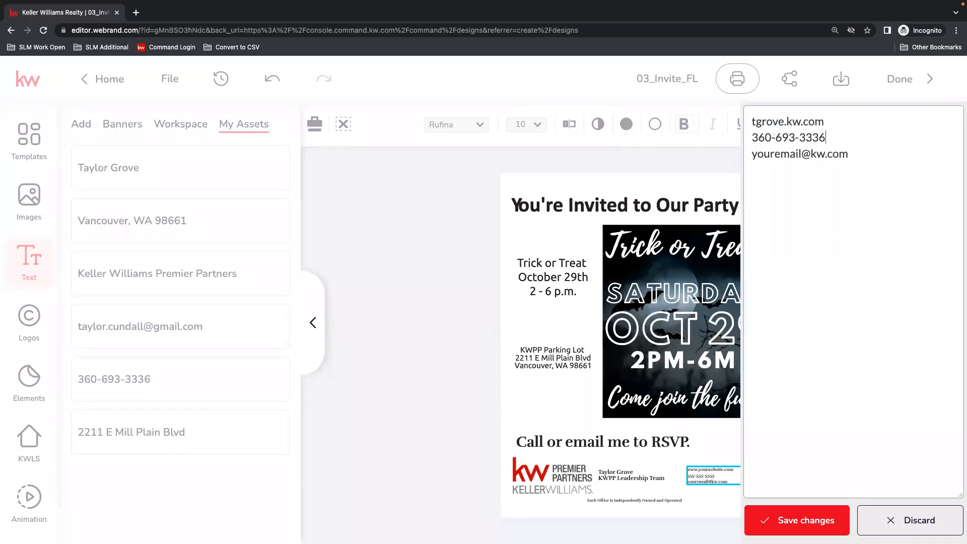
{"action": "double_click", "coordinate": [800, 154]}
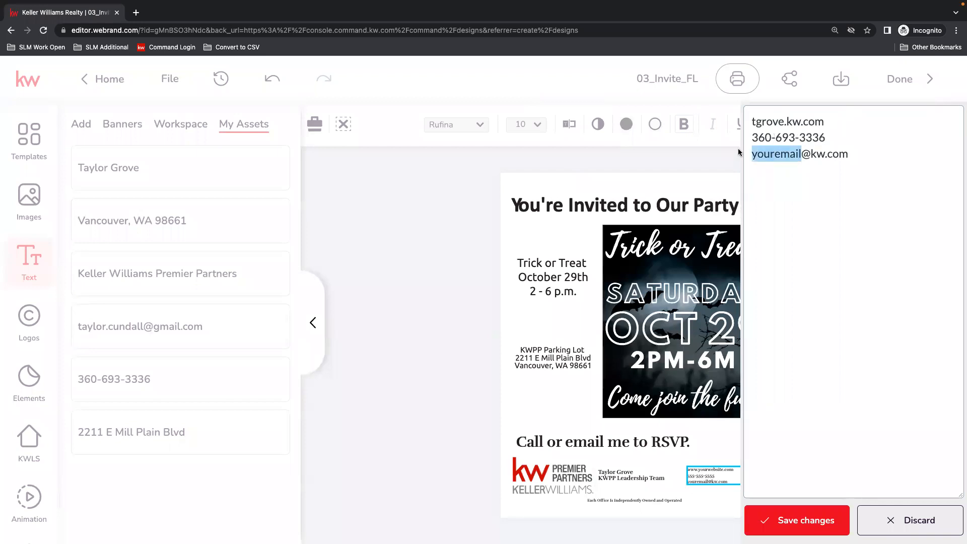
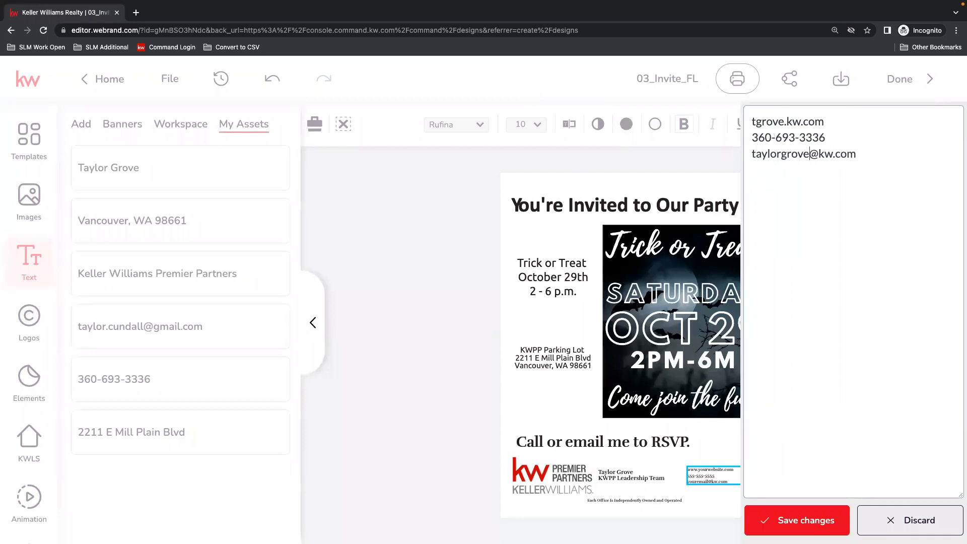
{"action": "left_click", "coordinate": [807, 522]}
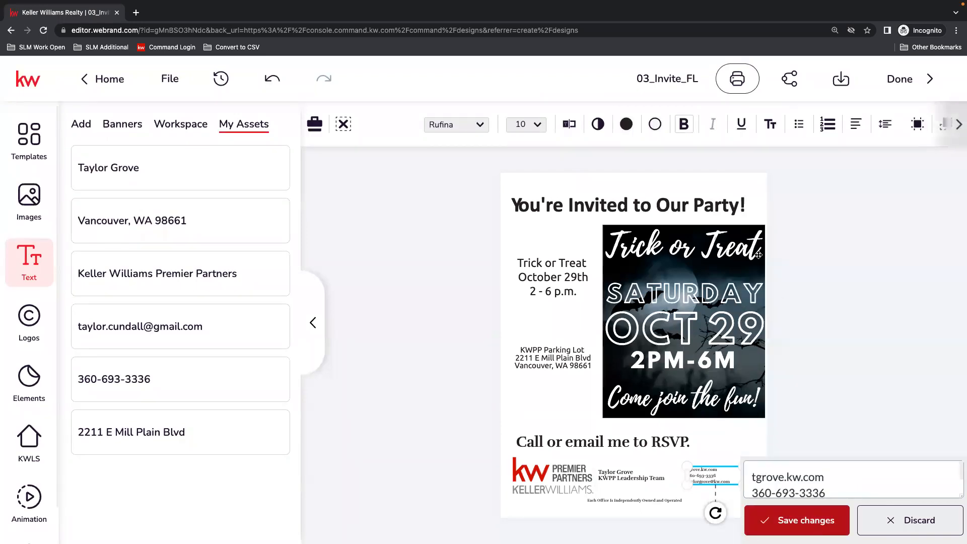
Widen the contact text frame, set its font size to 18 pt and reposition it beside the name text.
{"action": "left_click_drag", "start_coordinate": [742, 467], "coordinate": [757, 467]}
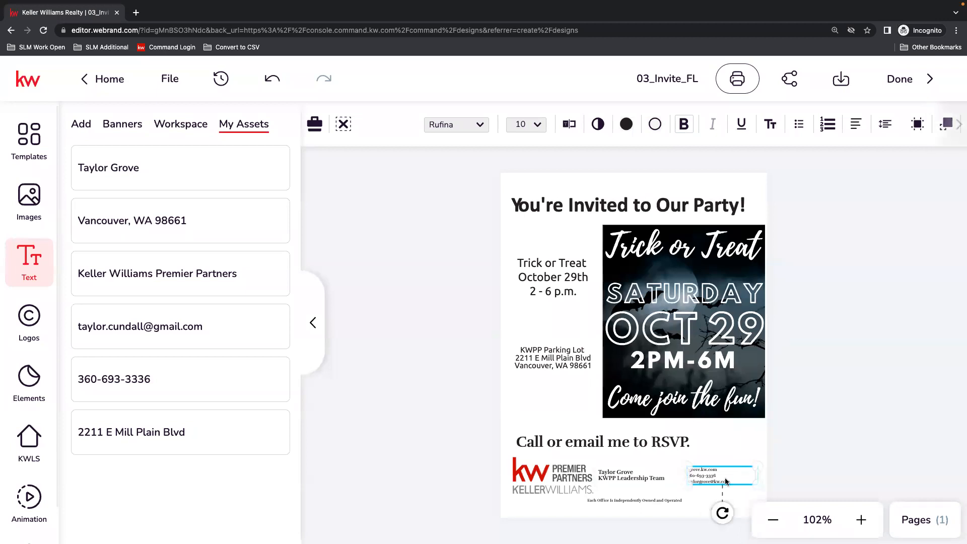
{"action": "left_click", "coordinate": [539, 130]}
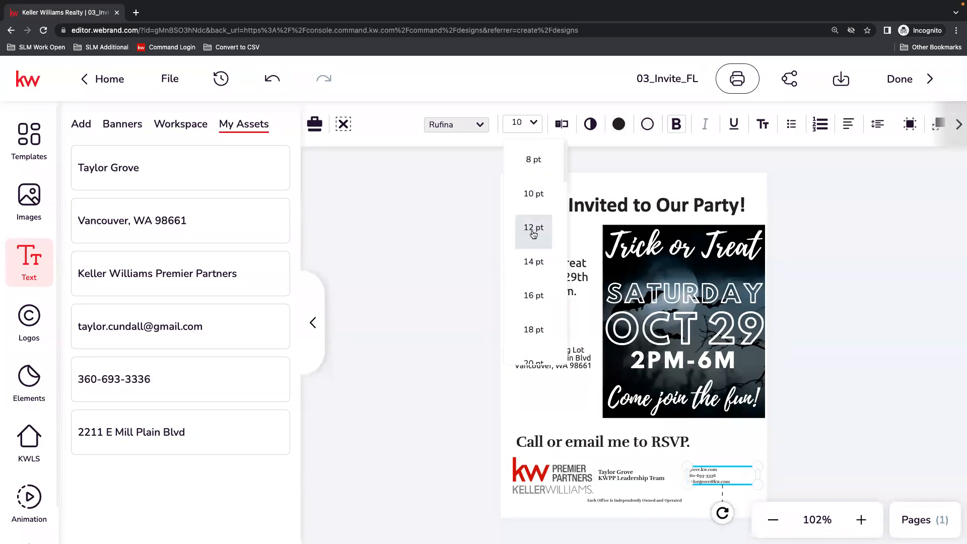
{"action": "left_click", "coordinate": [533, 328]}
{"action": "left_click_drag", "start_coordinate": [730, 471], "coordinate": [671, 473]}
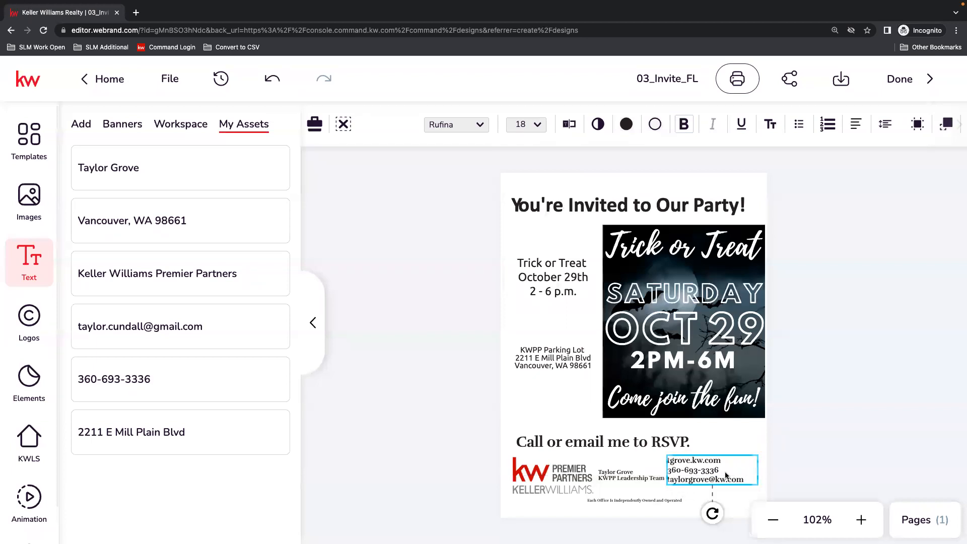
Set the name and team text to 14 pt and enlarge its frame until the text is about 19.3 pt.
{"action": "left_click", "coordinate": [650, 472]}
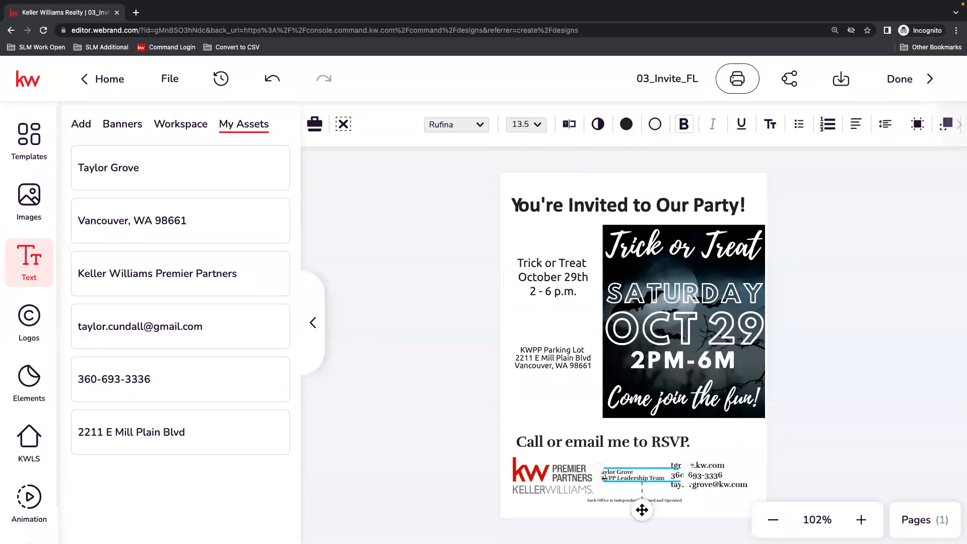
{"action": "left_click", "coordinate": [535, 123]}
{"action": "left_click", "coordinate": [534, 262]}
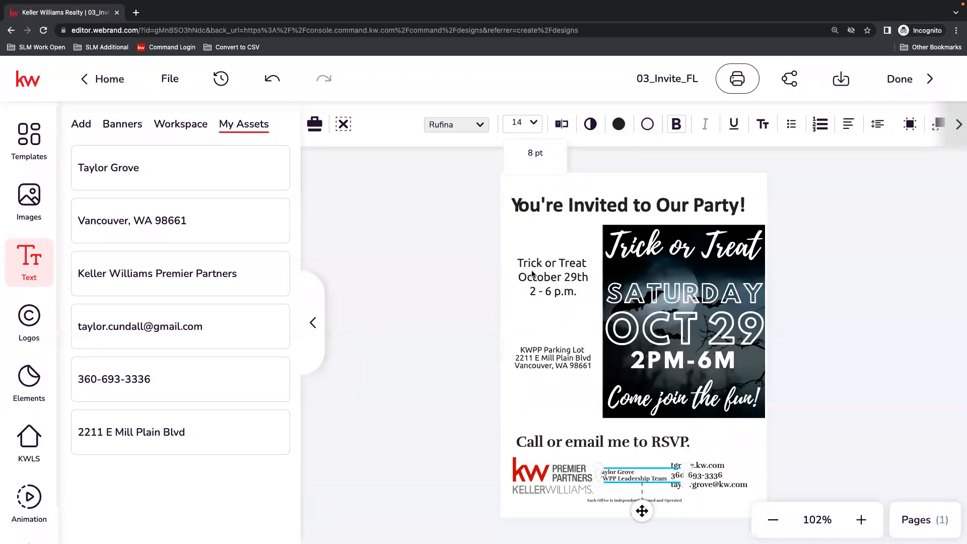
{"action": "mouse_move", "coordinate": [688, 475]}
{"action": "left_mouse_down"}
{"action": "mouse_move", "coordinate": [661, 480]}
{"action": "mouse_move", "coordinate": [717, 495]}
{"action": "left_mouse_up"}
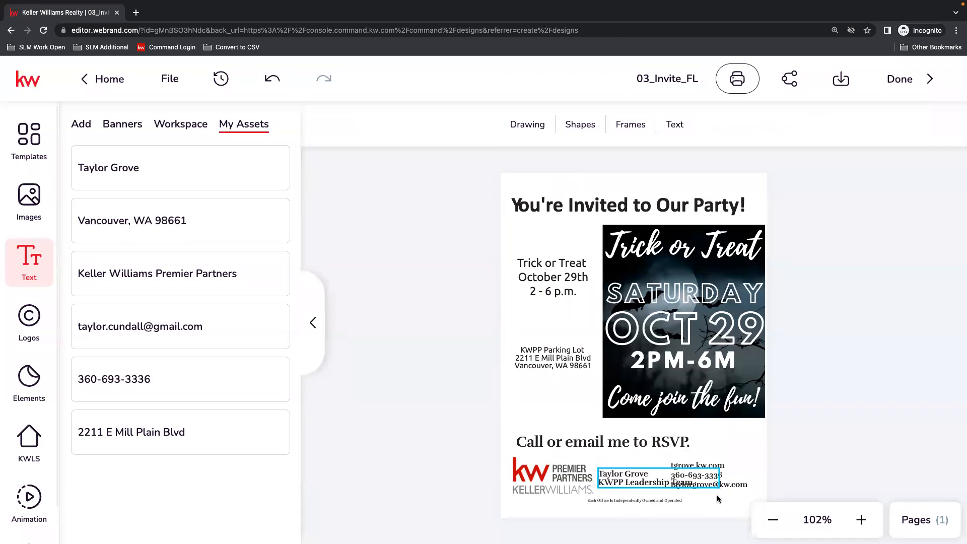
{"action": "double_click", "coordinate": [665, 483]}
{"action": "left_click", "coordinate": [669, 482]}
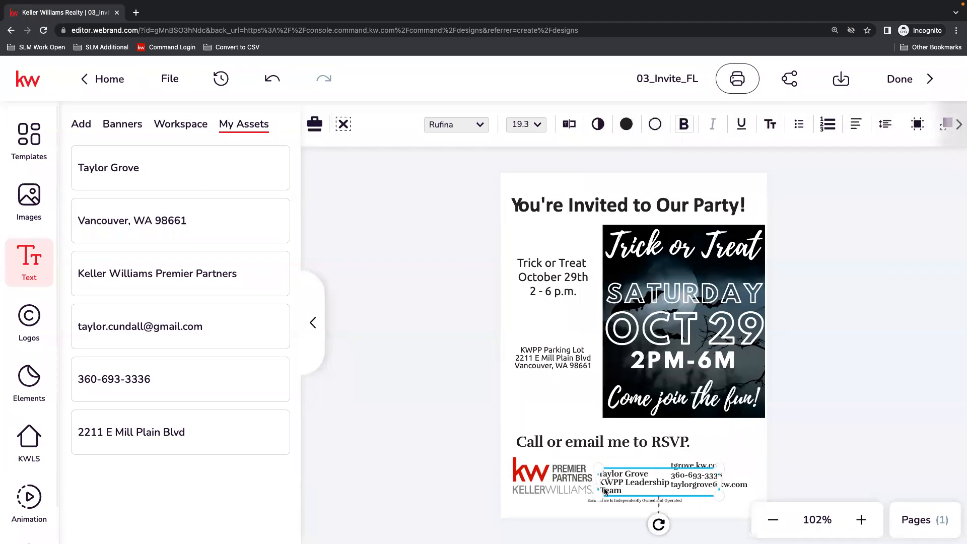
{"action": "left_click", "coordinate": [821, 459]}
Move the name and team text slightly higher beside the logo and shift the contact text toward the flier's right edge.
{"action": "left_click", "coordinate": [625, 485]}
{"action": "left_click_drag", "start_coordinate": [624, 482], "coordinate": [624, 479]}
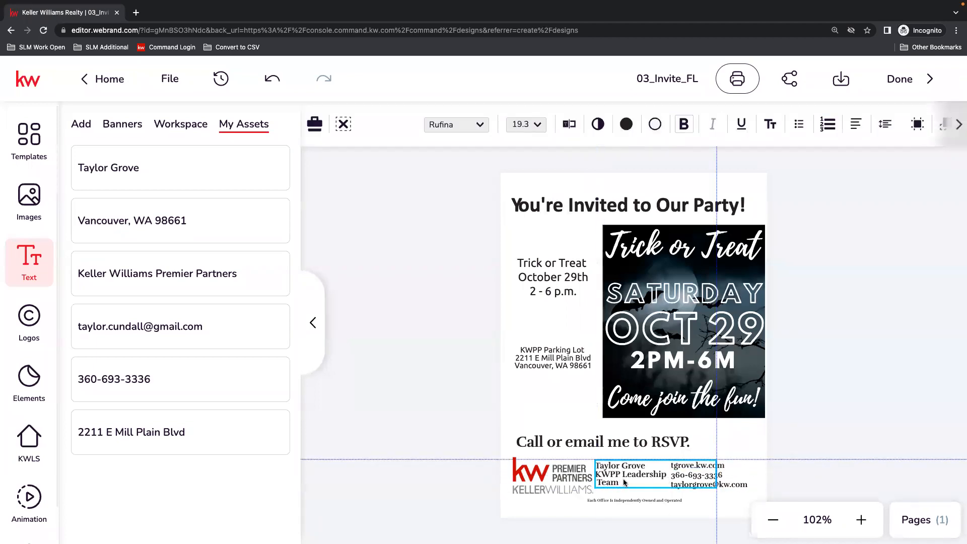
{"action": "left_click_drag", "start_coordinate": [705, 474], "coordinate": [711, 477]}
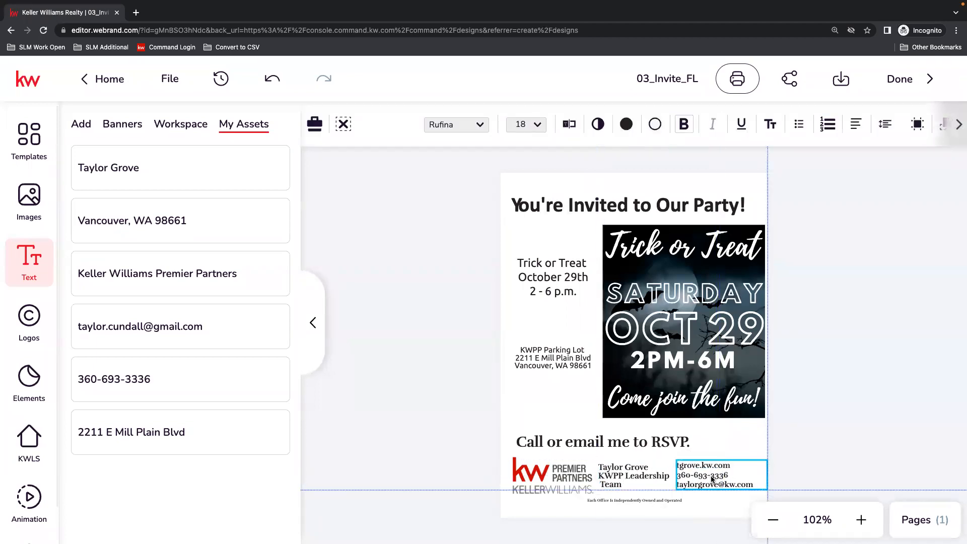
{"action": "left_click", "coordinate": [851, 450]}
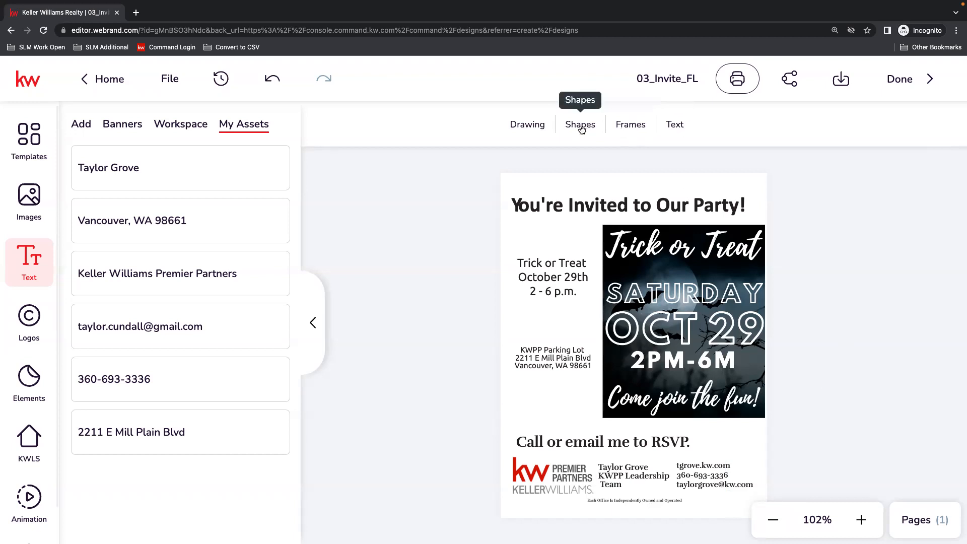
Draw a large circle over the flier's upper-left area and send it behind all other elements.
{"action": "left_click", "coordinate": [528, 128]}
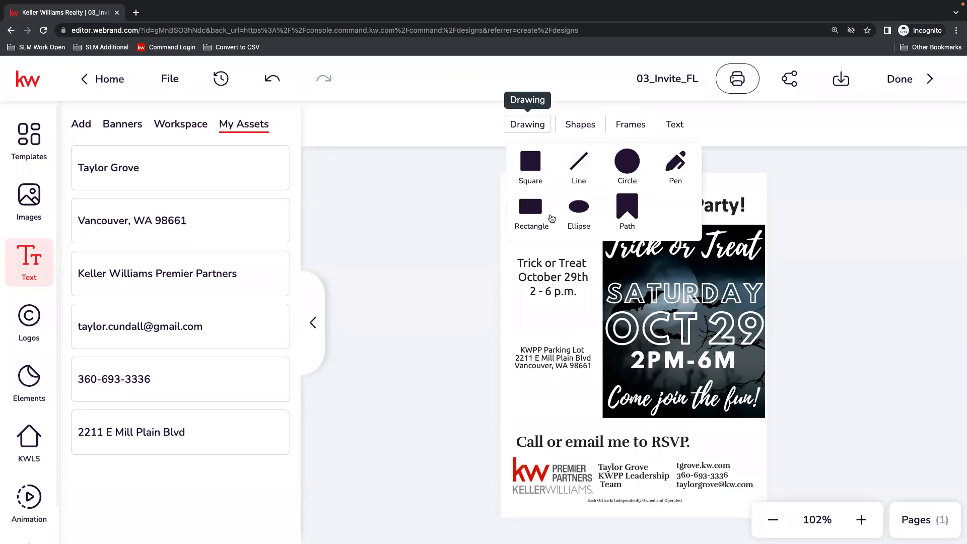
{"action": "left_click", "coordinate": [635, 161]}
{"action": "mouse_move", "coordinate": [608, 180]}
{"action": "left_mouse_down"}
{"action": "mouse_move", "coordinate": [475, 300]}
{"action": "mouse_move", "coordinate": [551, 291]}
{"action": "left_mouse_up"}
{"action": "mouse_move", "coordinate": [575, 231]}
{"action": "left_mouse_down"}
{"action": "mouse_move", "coordinate": [548, 292]}
{"action": "mouse_move", "coordinate": [550, 312]}
{"action": "left_mouse_up"}
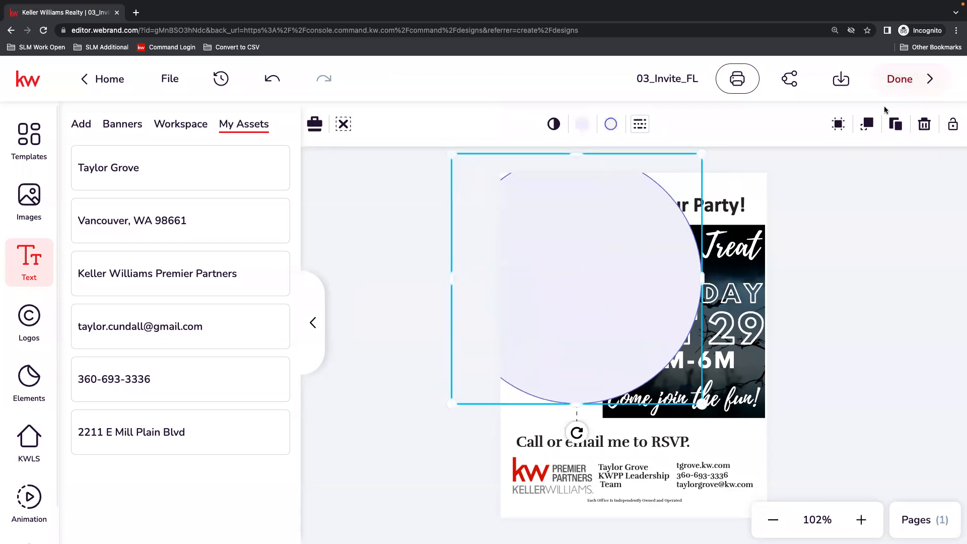
{"action": "left_click", "coordinate": [867, 124]}
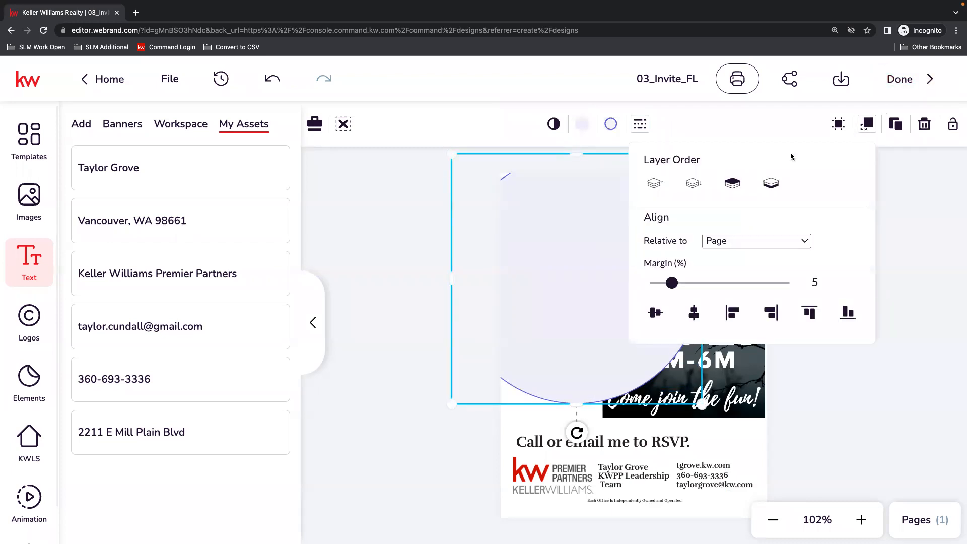
{"action": "left_click", "coordinate": [766, 185]}
{"action": "left_click", "coordinate": [929, 240]}
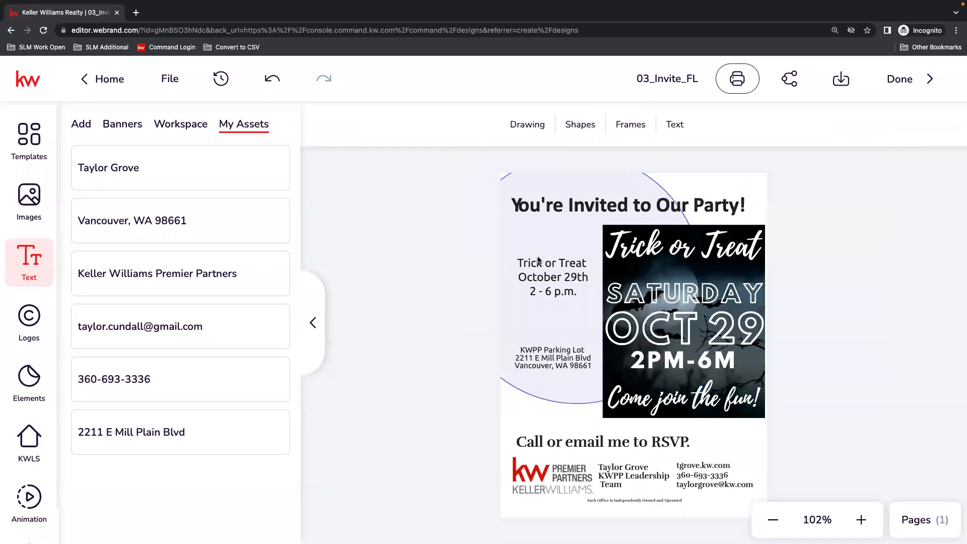
Fill the background circle with the light gray from the Workspace - Main Palette library colors.
{"action": "left_click", "coordinate": [551, 233]}
{"action": "left_click", "coordinate": [583, 124]}
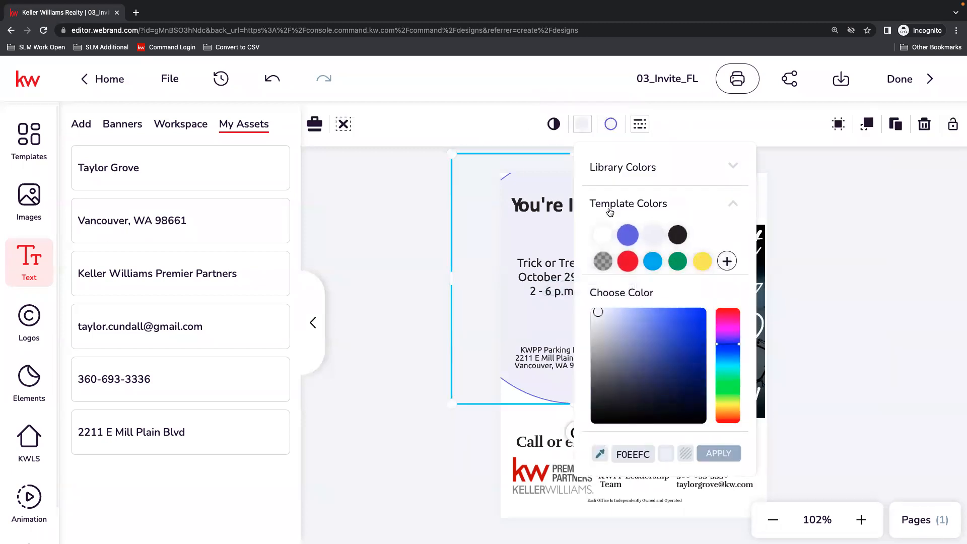
{"action": "left_click", "coordinate": [667, 174]}
{"action": "left_click", "coordinate": [655, 190]}
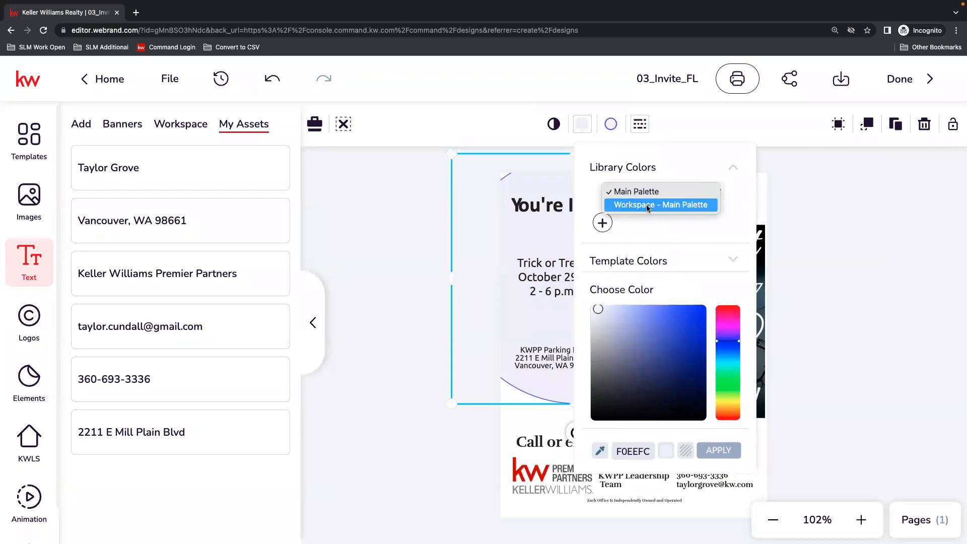
{"action": "left_click", "coordinate": [630, 204]}
{"action": "left_click", "coordinate": [678, 222]}
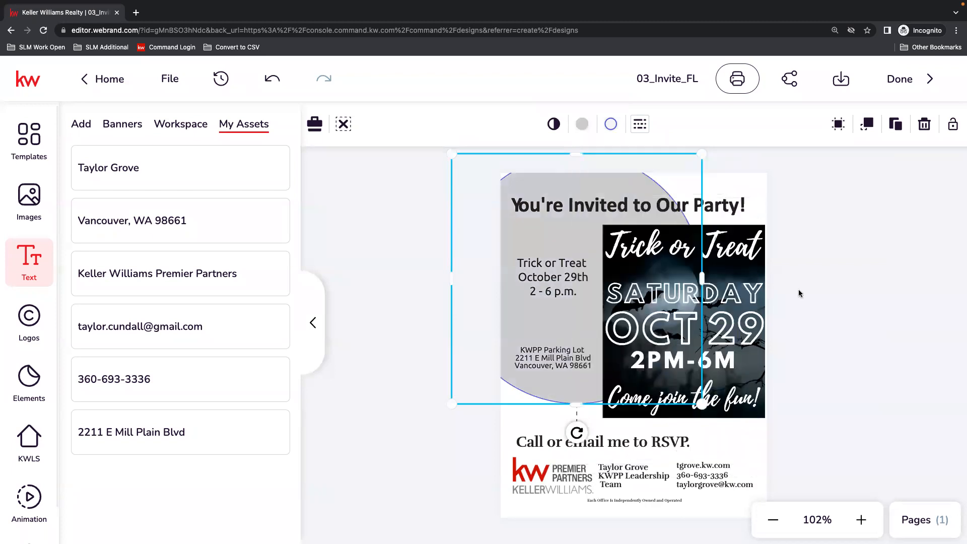
{"action": "left_click", "coordinate": [873, 283]}
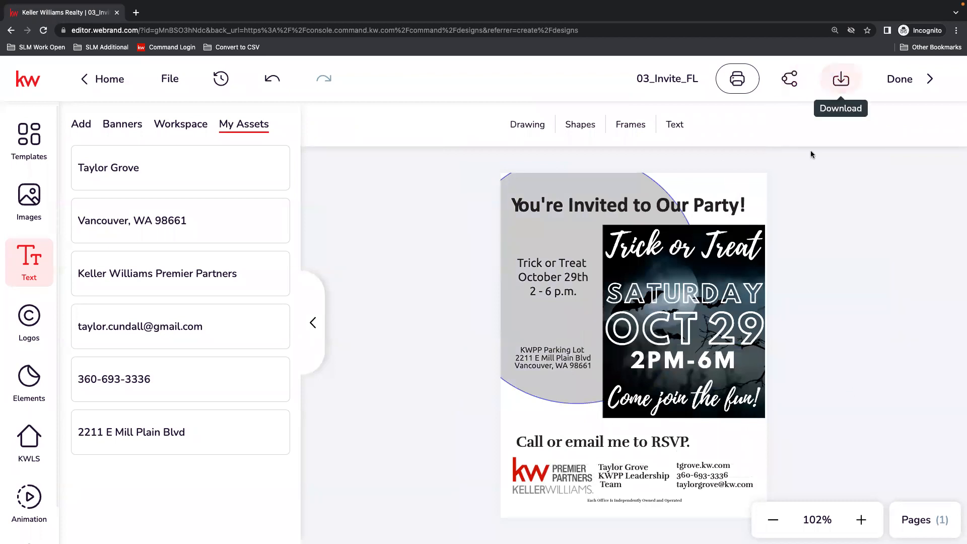
Rename the design as Trick or Treat_FL.
{"action": "left_click", "coordinate": [669, 79]}
{"action": "left_click", "coordinate": [681, 76]}
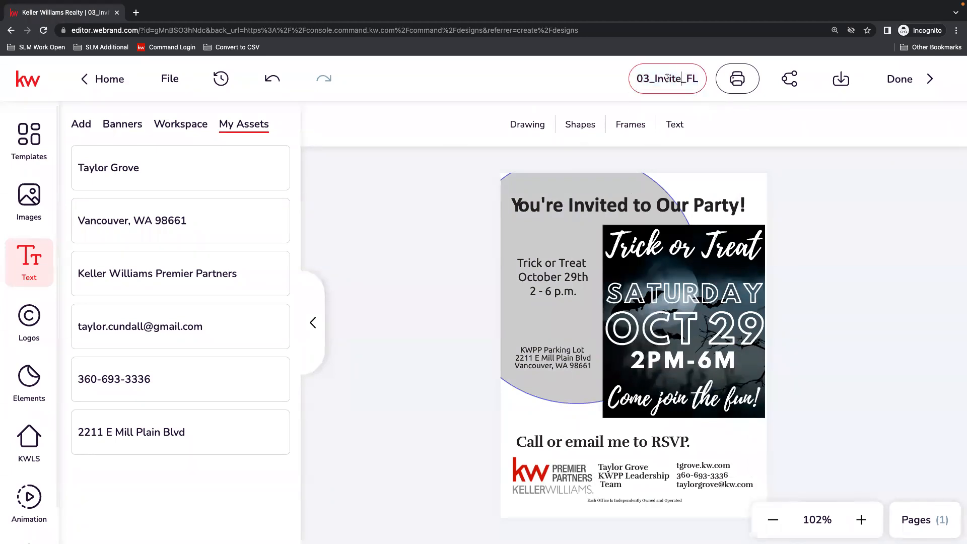
{"action": "left_click_drag", "start_coordinate": [675, 78], "coordinate": [620, 61]}
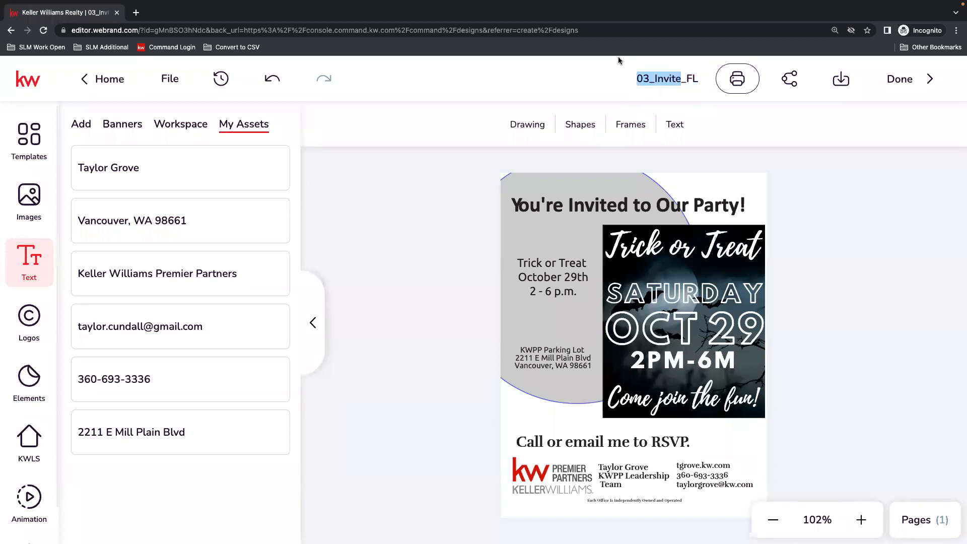
{"action": "type", "text": "Trick or "}
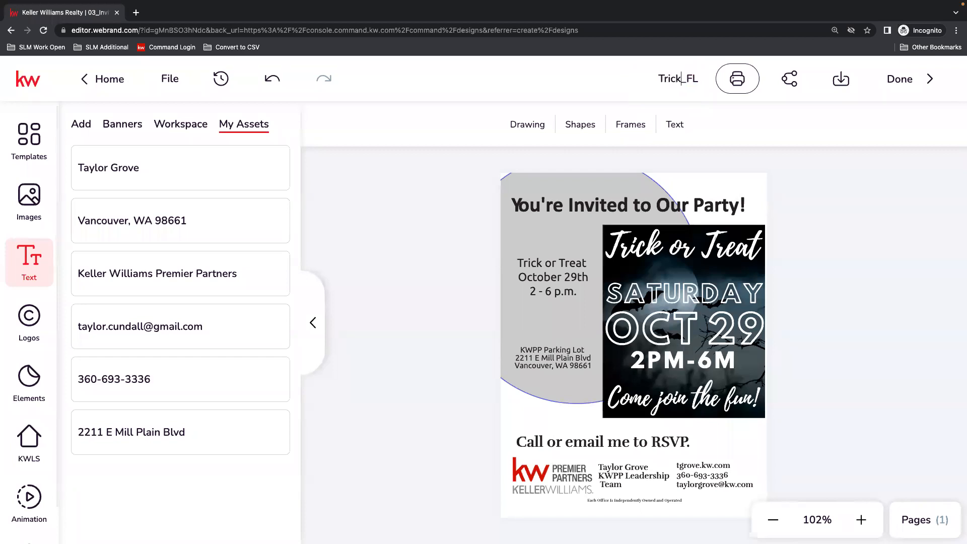
{"action": "type", "text": "Treat"}
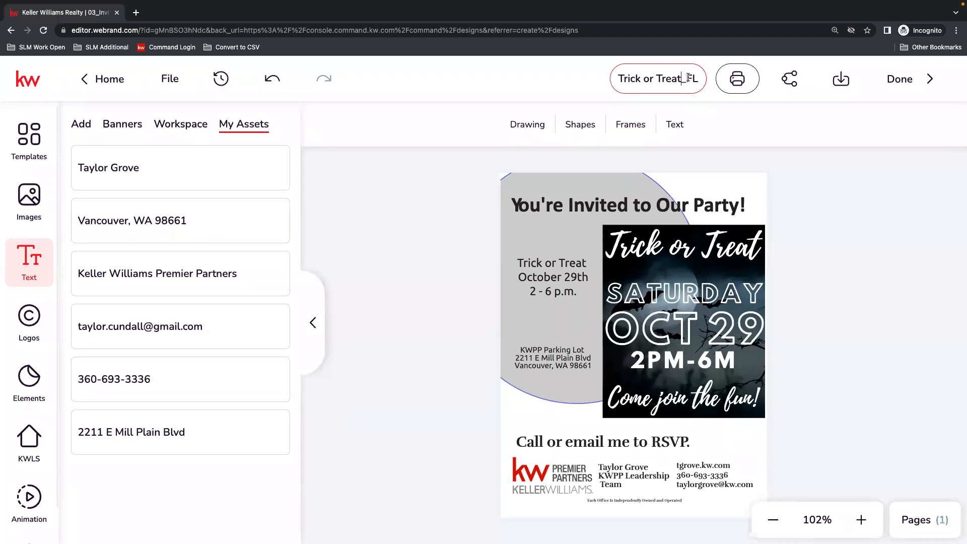
{"action": "left_click", "coordinate": [787, 194]}
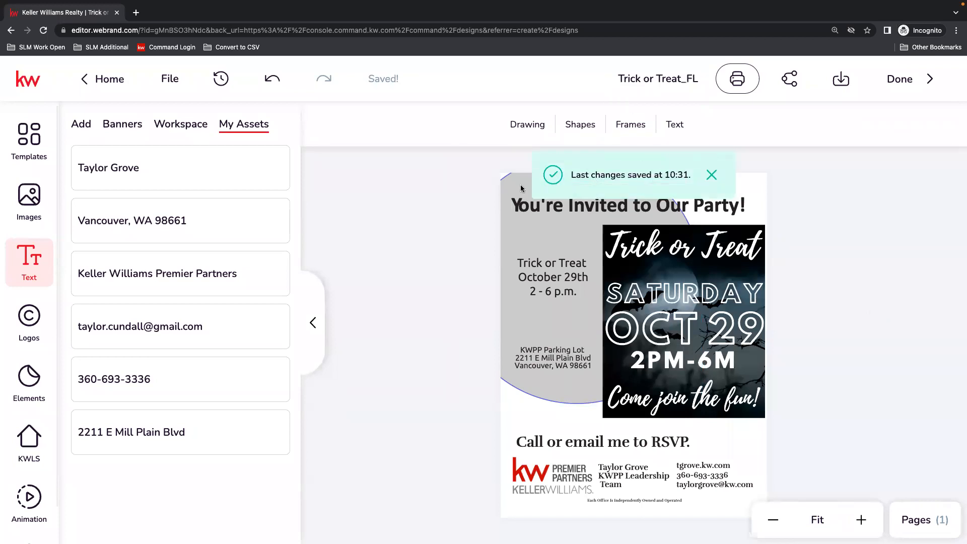
Change the background circle's outline color to black.
{"action": "left_click", "coordinate": [564, 397]}
{"action": "left_click", "coordinate": [611, 124]}
{"action": "left_click", "coordinate": [722, 228]}
{"action": "left_click", "coordinate": [854, 262]}
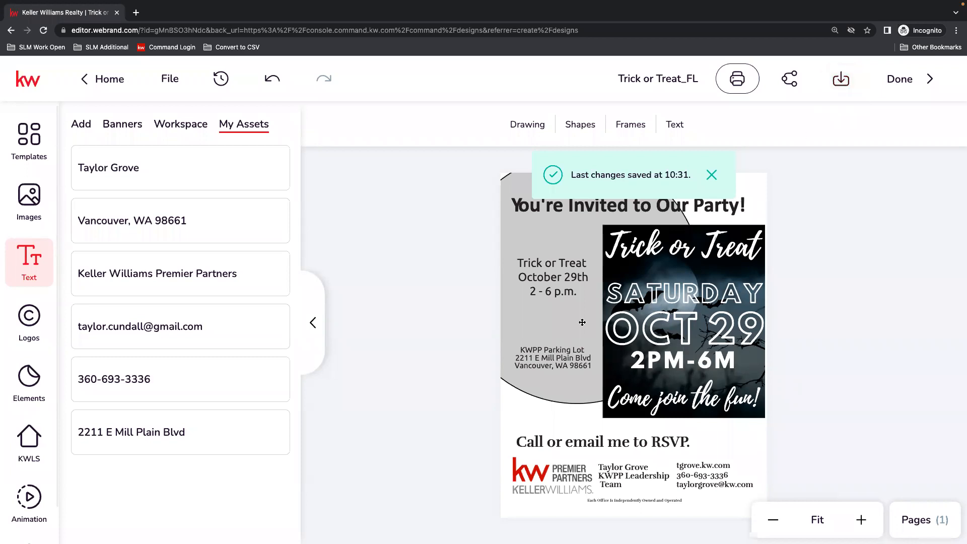
Review the download file types available for the flier, including PDF for Printing, without downloading it.
{"action": "left_click", "coordinate": [841, 80]}
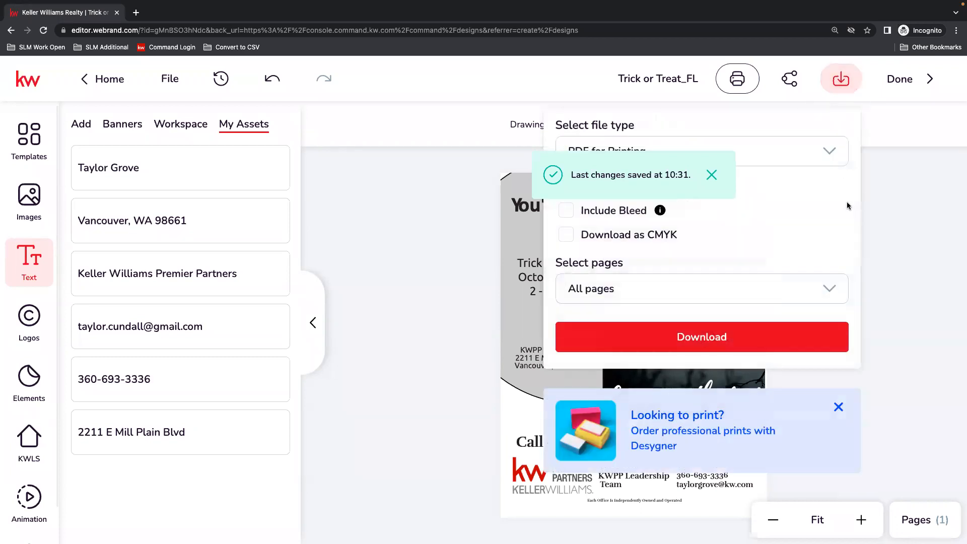
{"action": "left_click", "coordinate": [841, 79]}
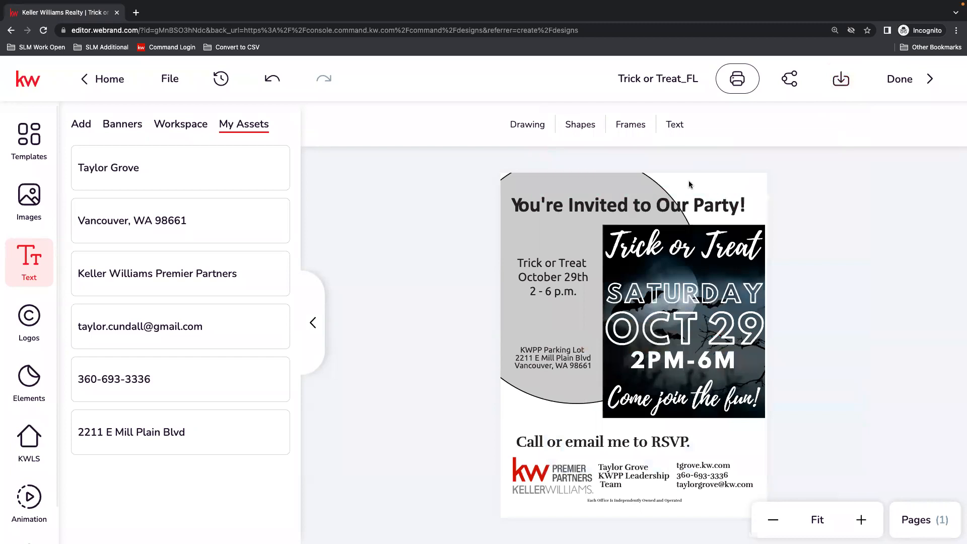
{"action": "left_click", "coordinate": [841, 79]}
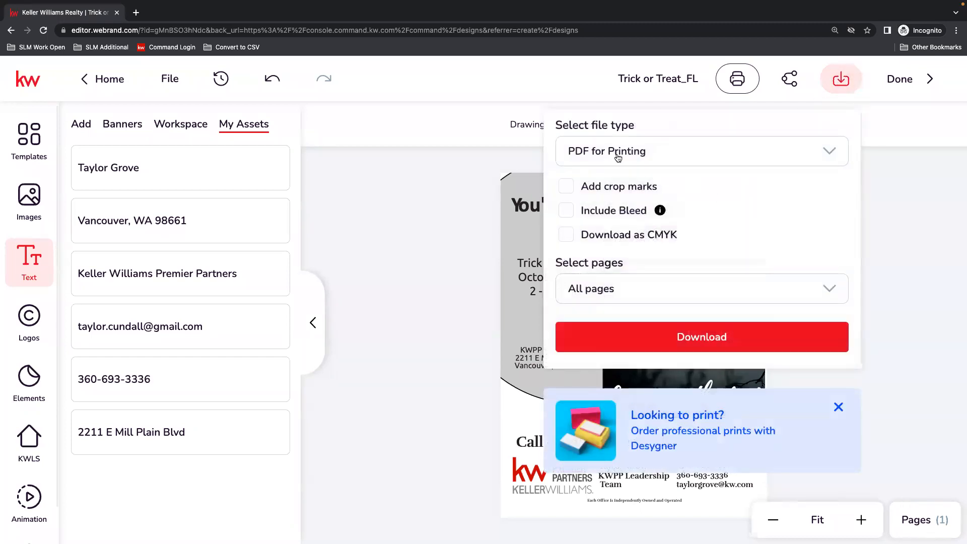
{"action": "left_click", "coordinate": [682, 154]}
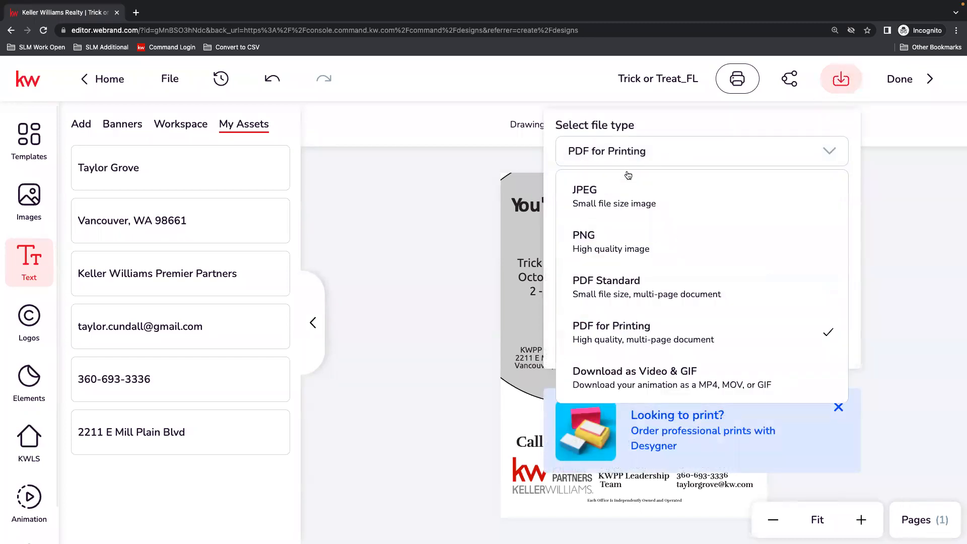
{"action": "left_click", "coordinate": [609, 337]}
{"action": "left_click", "coordinate": [618, 152]}
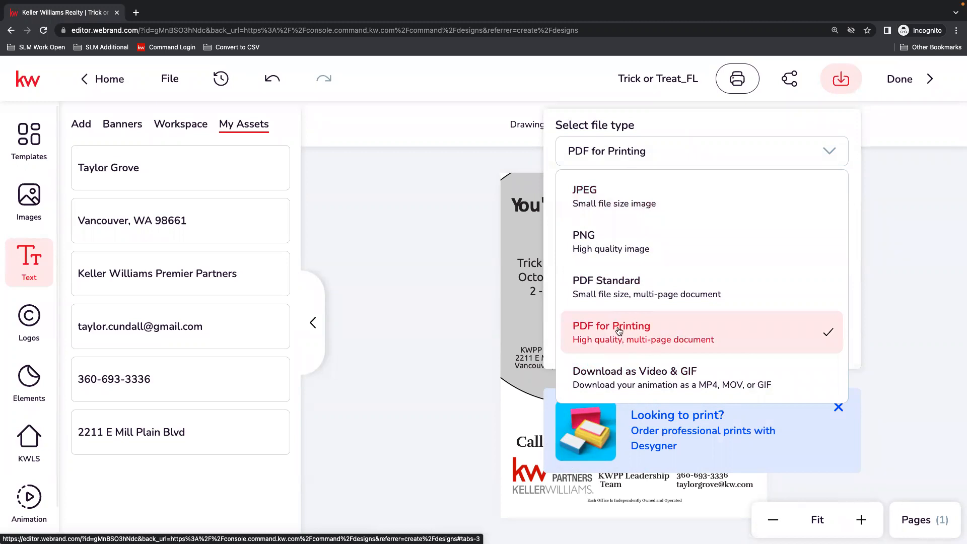
{"action": "left_click", "coordinate": [908, 300]}
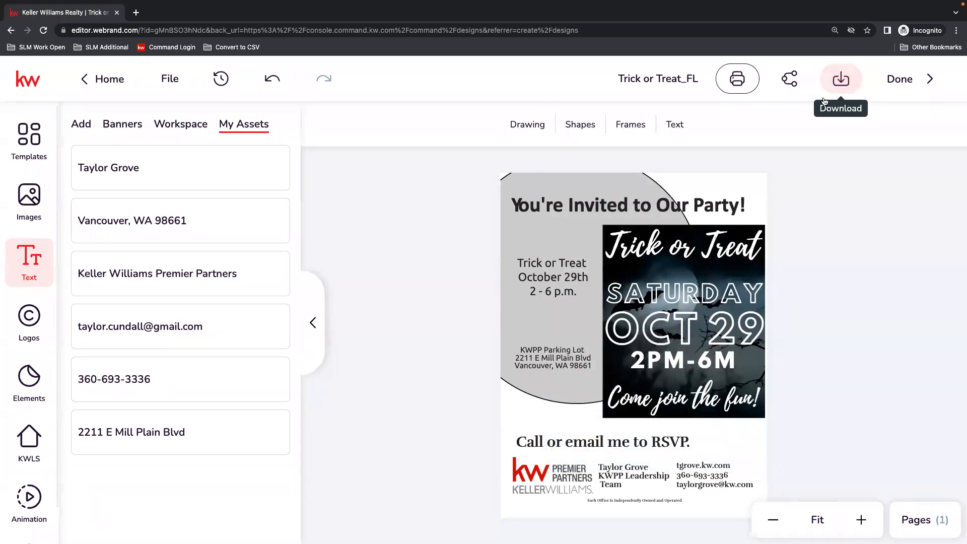
Review the print-order options for paper thickness, paper stock and number of copies, and close the order setup.
{"action": "left_click", "coordinate": [736, 80]}
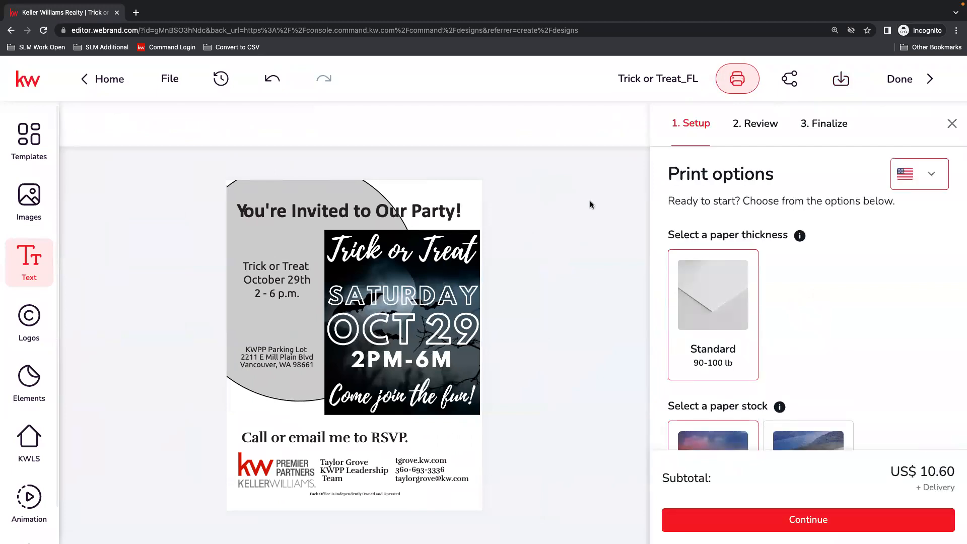
{"action": "scroll", "coordinate": [880, 225], "scroll_direction": "down", "scroll_amount": 1}
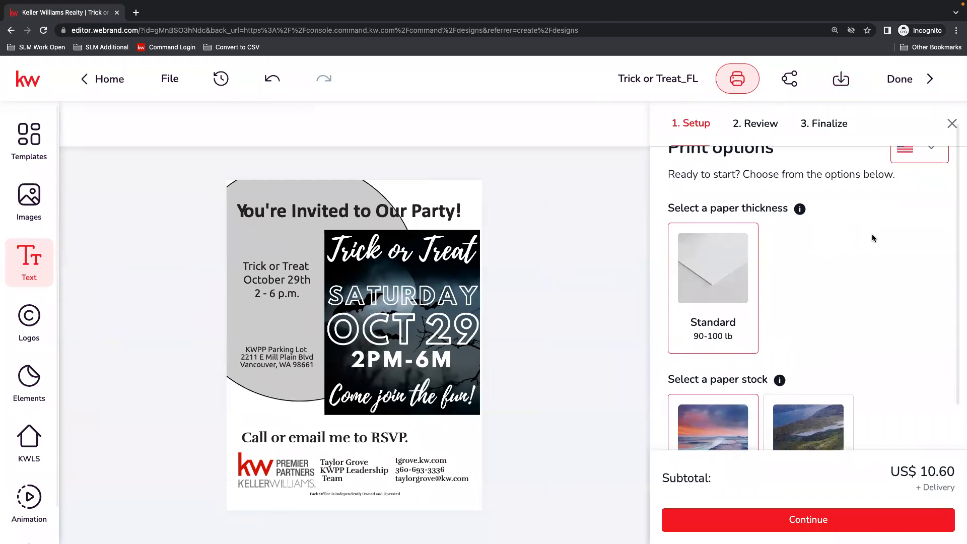
{"action": "scroll", "coordinate": [872, 236], "scroll_direction": "down", "scroll_amount": 2}
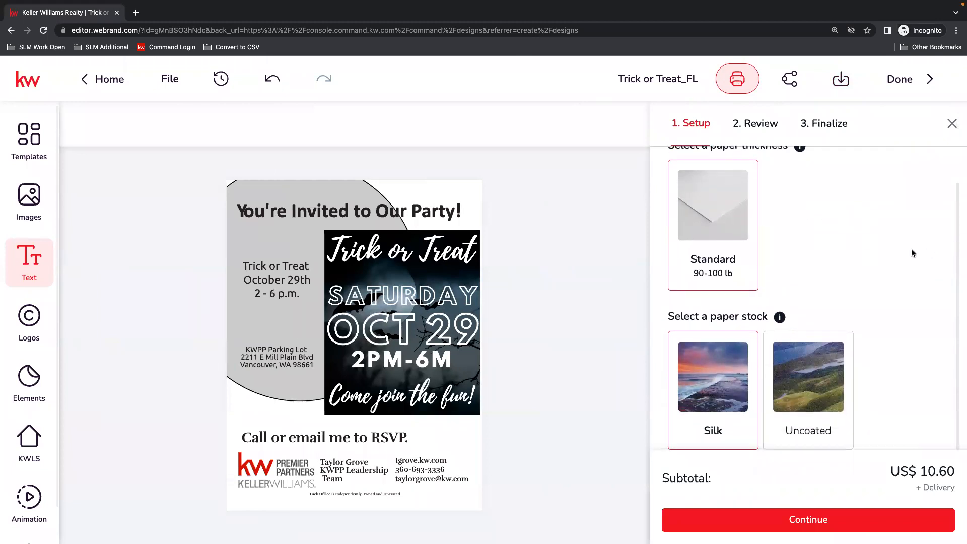
{"action": "scroll", "coordinate": [884, 235], "scroll_direction": "down", "scroll_amount": 1}
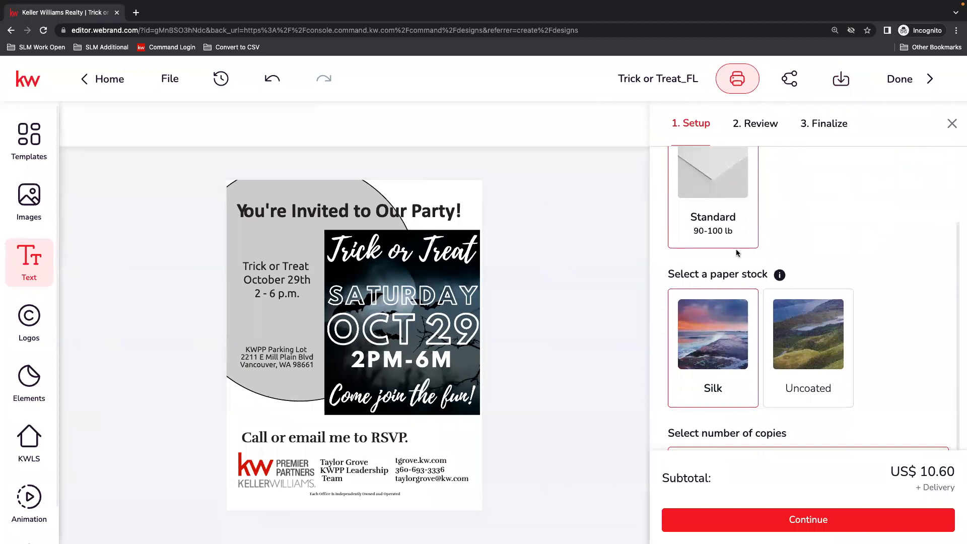
{"action": "scroll", "coordinate": [784, 224], "scroll_direction": "down", "scroll_amount": 1}
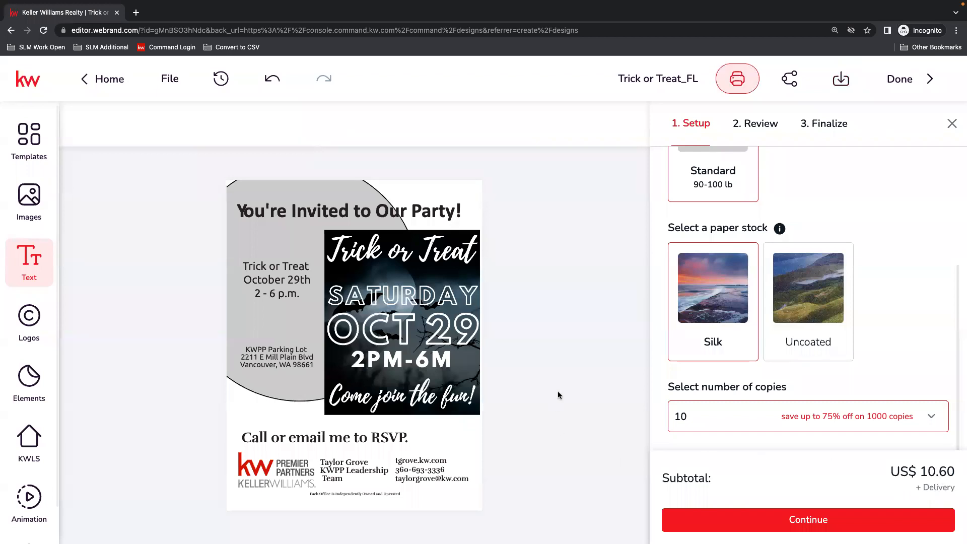
{"action": "left_click", "coordinate": [952, 123]}
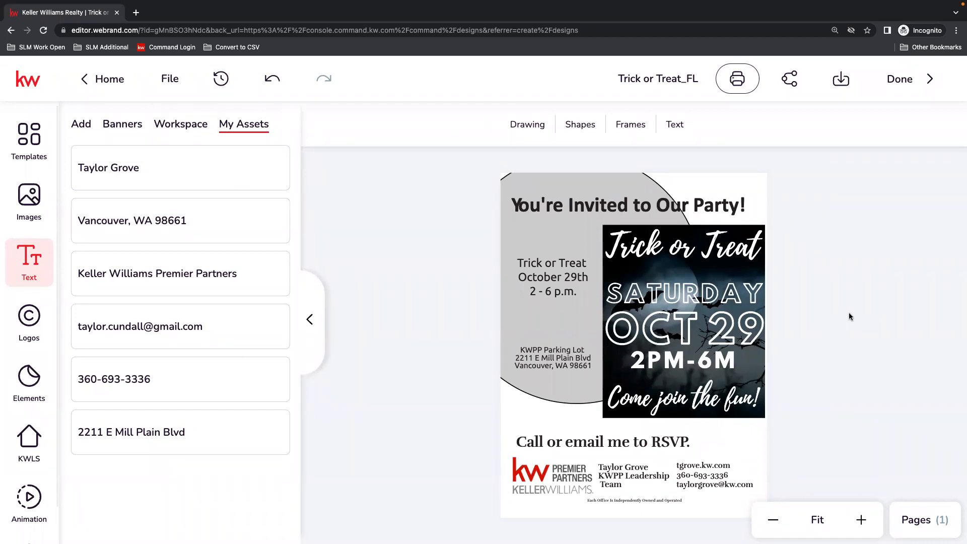
Finish editing with the changes saved and reopen Trick or Treat_FL from the Designs list.
{"action": "left_click", "coordinate": [902, 80]}
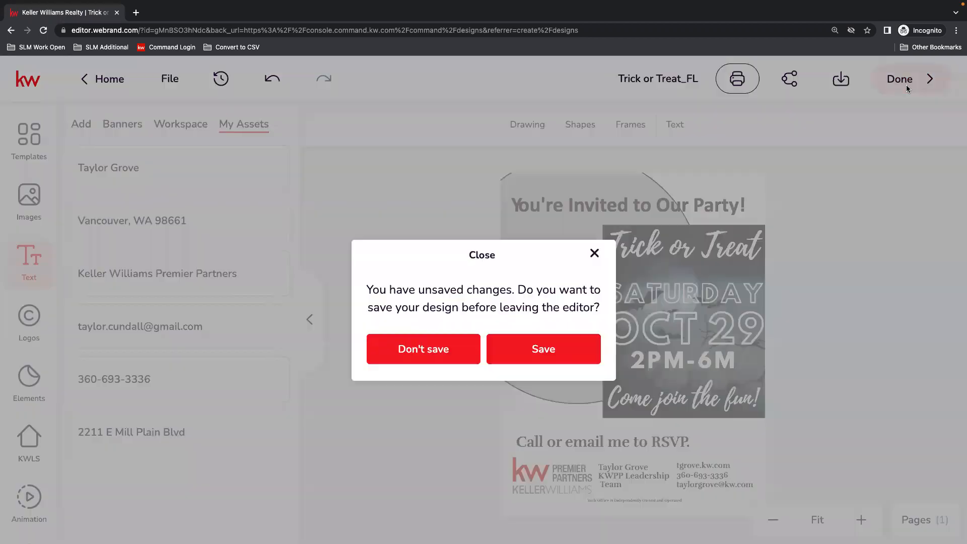
{"action": "left_click", "coordinate": [538, 356]}
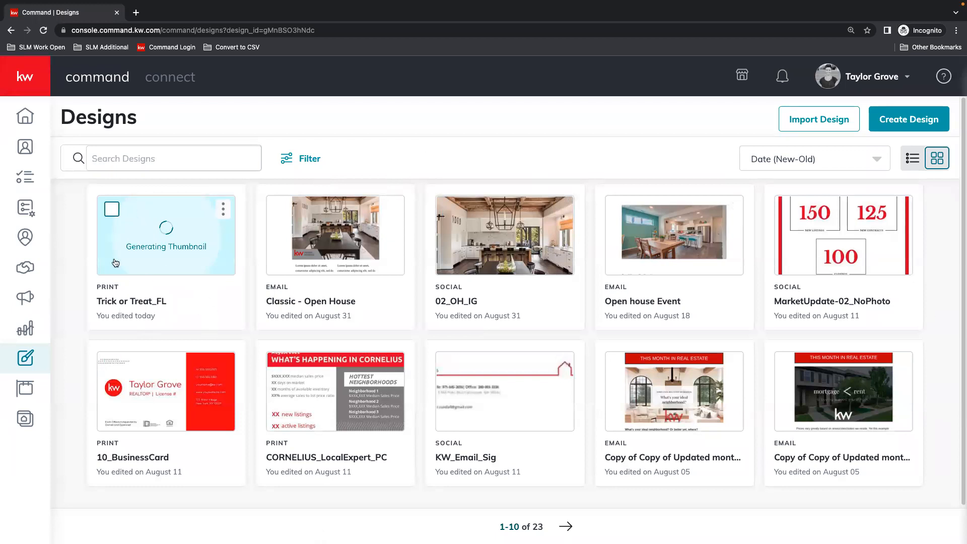
{"action": "mouse_move", "coordinate": [188, 198]}
{"action": "left_click", "coordinate": [220, 221]}
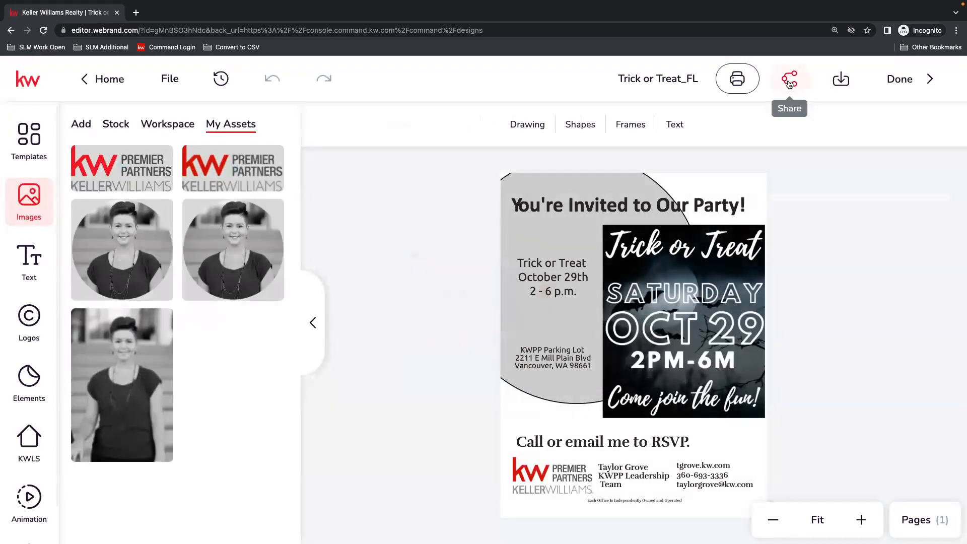
Examine the flier's sharing options and link access levels, leaving the access at Anyone with the link.
{"action": "left_click", "coordinate": [790, 80]}
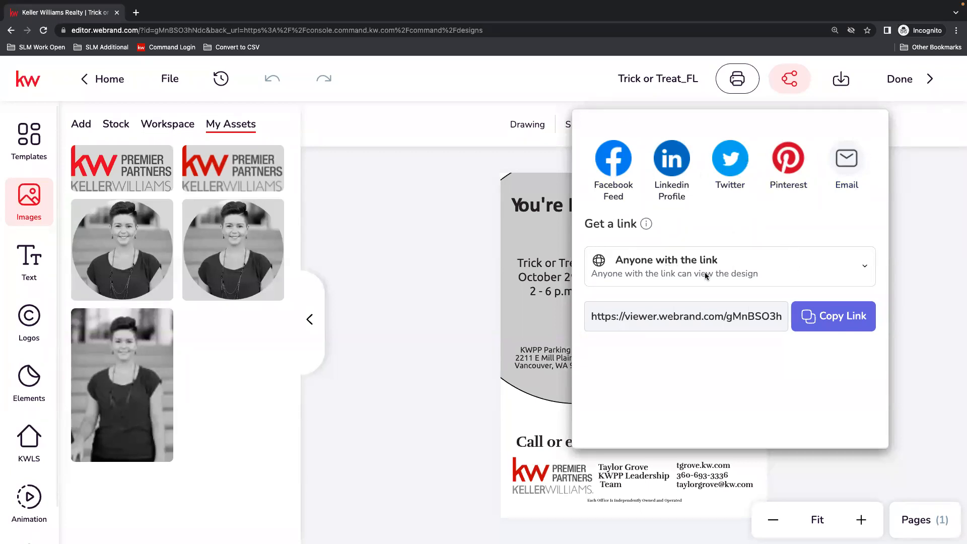
{"action": "left_click", "coordinate": [654, 273]}
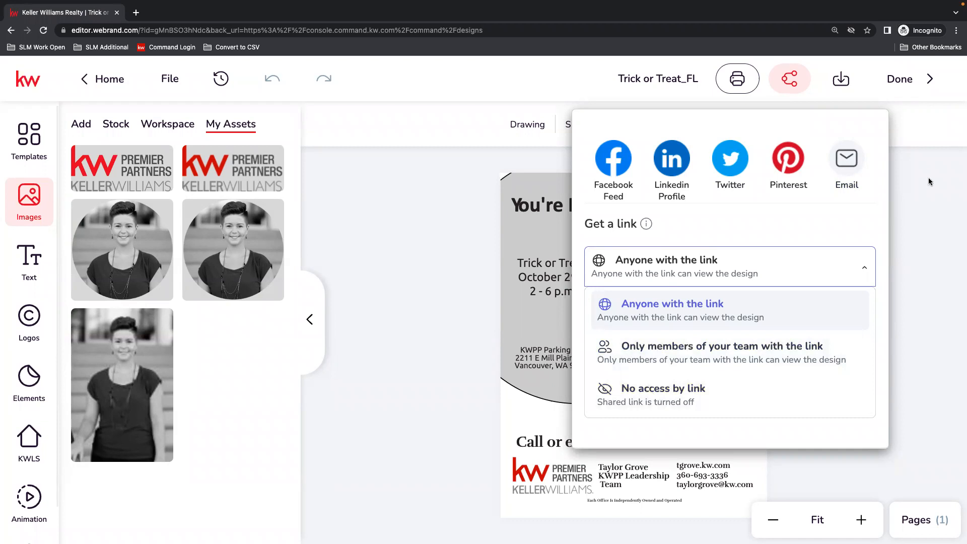
{"action": "left_click", "coordinate": [837, 270]}
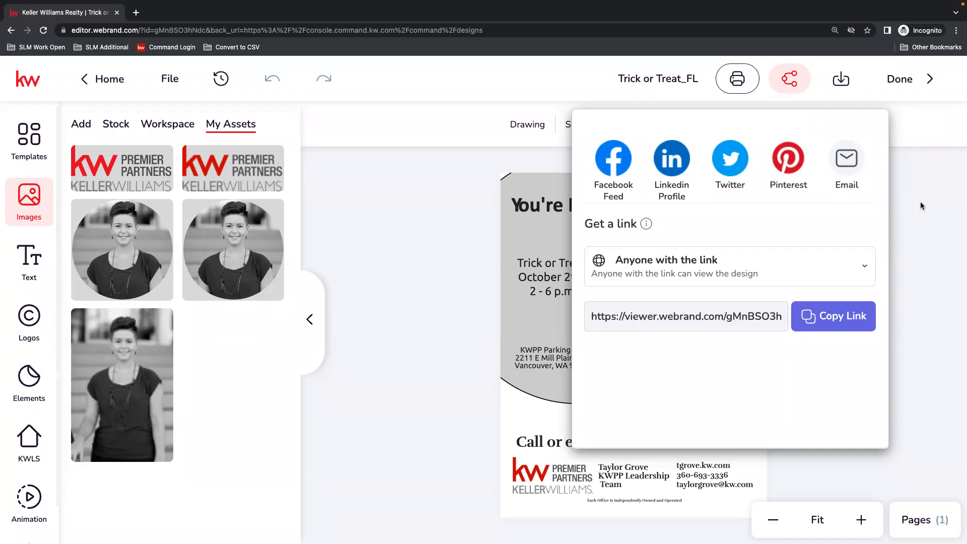
{"action": "left_click", "coordinate": [907, 237]}
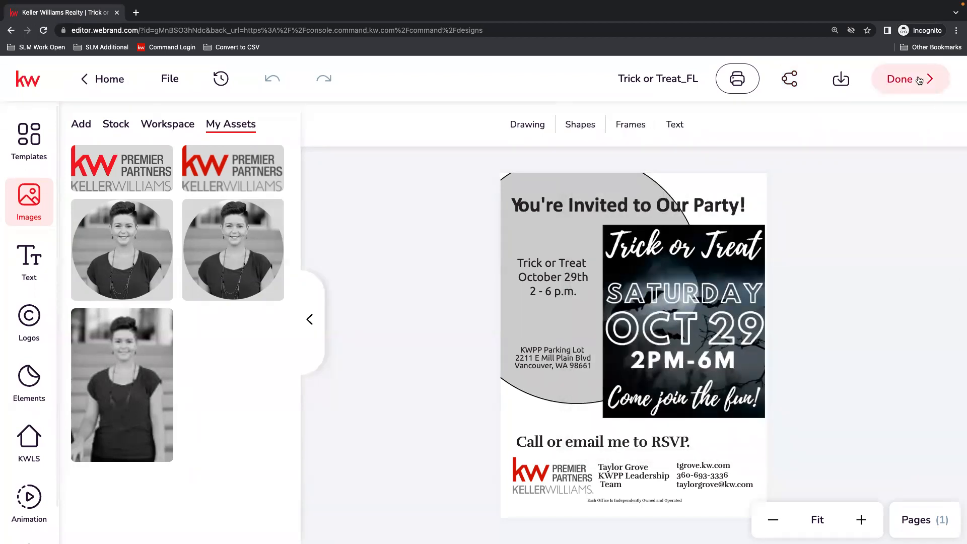
Download the flier as a PNG image.
{"action": "left_click", "coordinate": [842, 77]}
{"action": "left_click", "coordinate": [725, 153]}
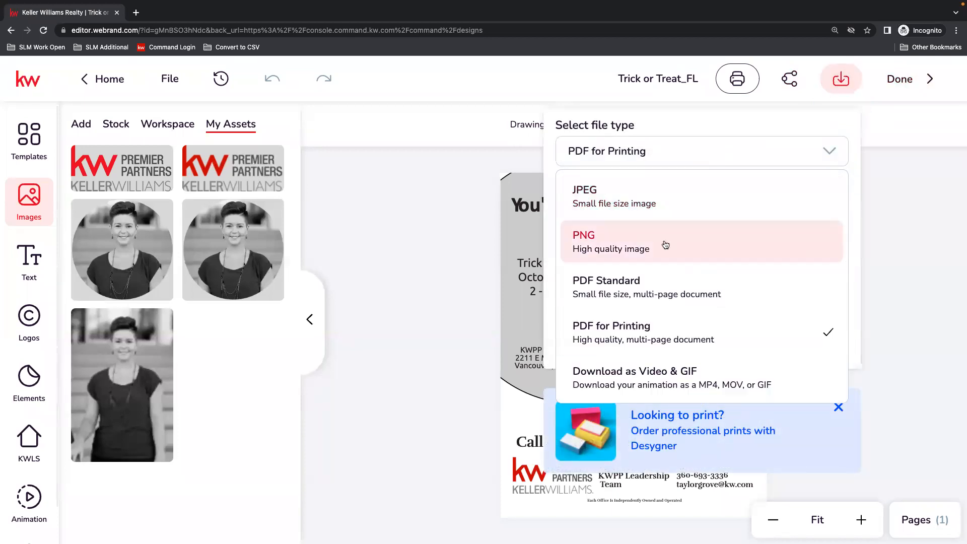
{"action": "left_click", "coordinate": [665, 245]}
{"action": "left_click", "coordinate": [768, 332]}
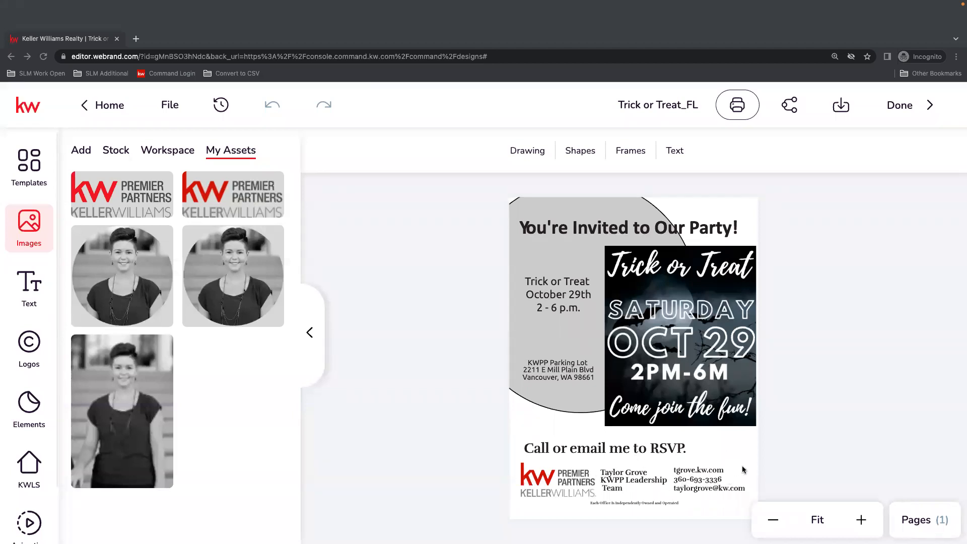
Finish editing the flier, and look through the second page of the Designs list and the design type filters.
{"action": "left_click", "coordinate": [850, 422]}
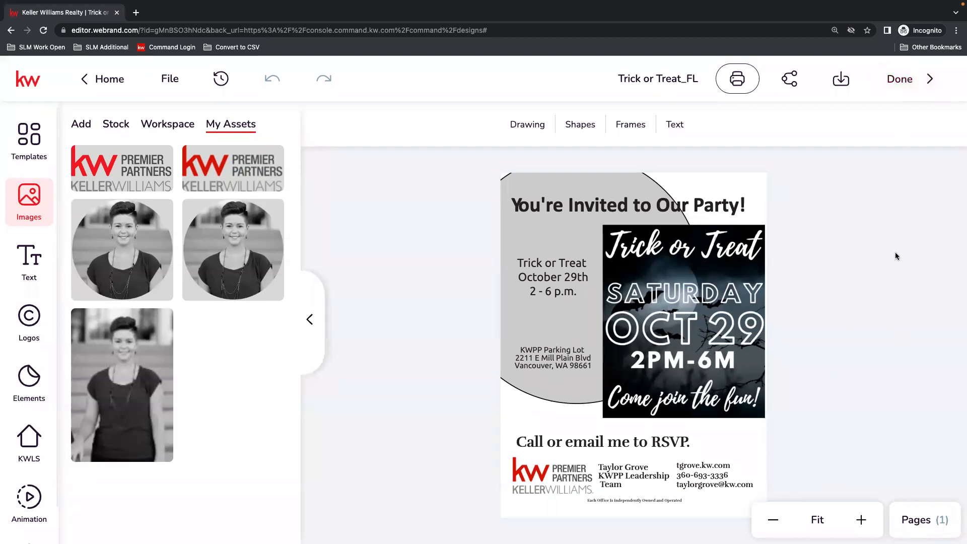
{"action": "left_click", "coordinate": [899, 80]}
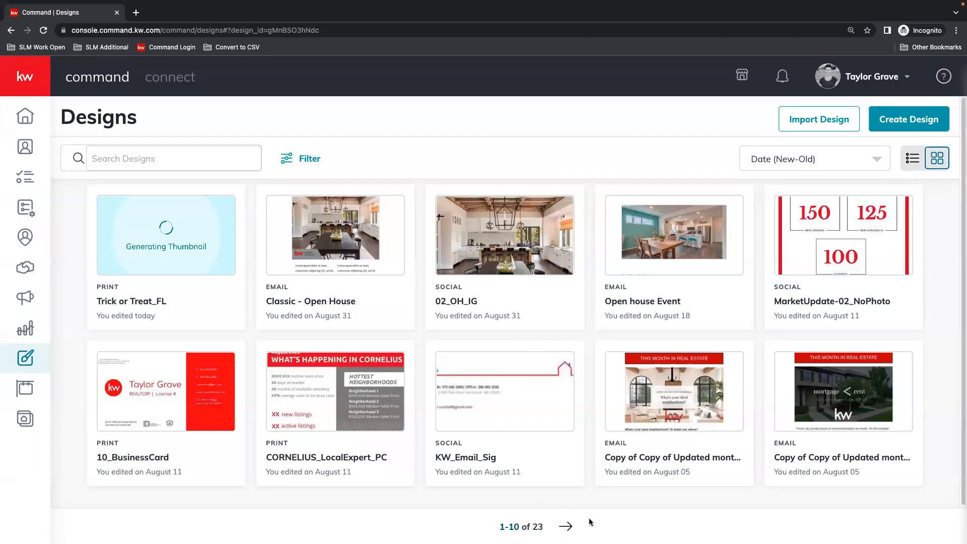
{"action": "left_click", "coordinate": [563, 527]}
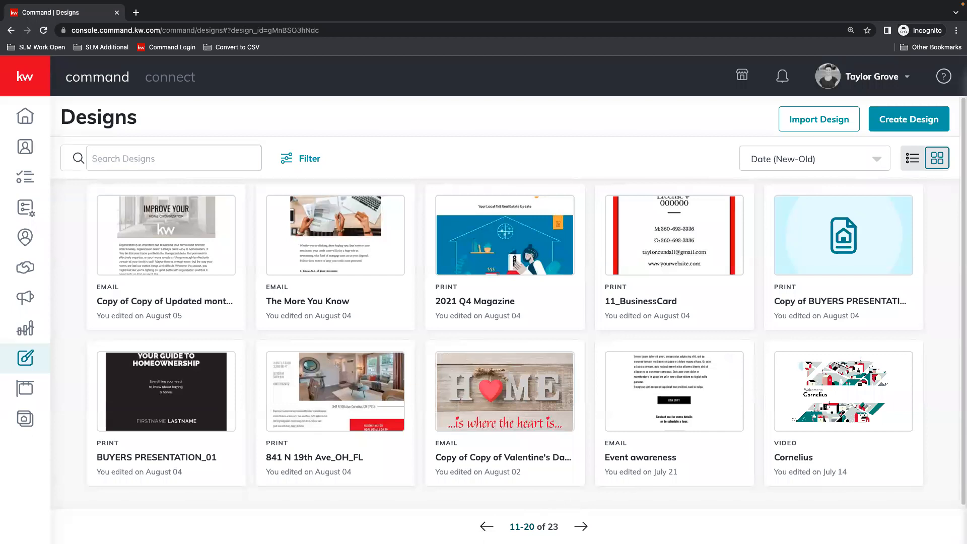
{"action": "left_click", "coordinate": [487, 526]}
{"action": "left_click", "coordinate": [308, 158]}
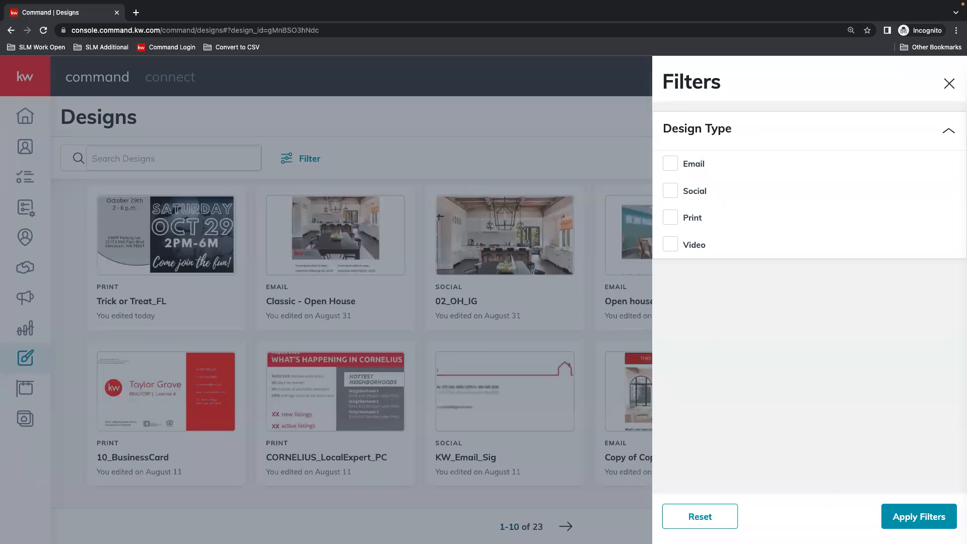
{"action": "left_click", "coordinate": [948, 83]}
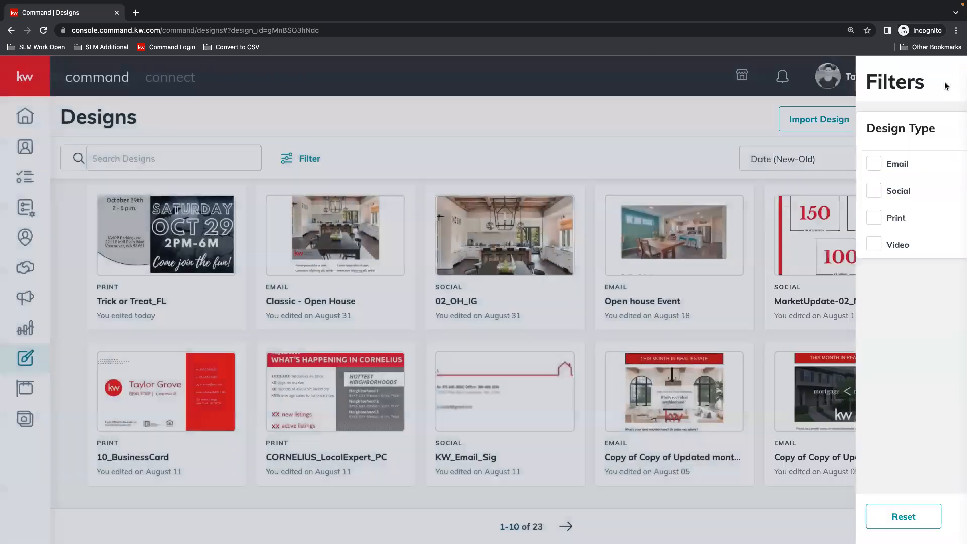
Reopen Trick or Treat_FL and advance its print order to the design review with the preselected print options.
{"action": "left_click", "coordinate": [201, 251]}
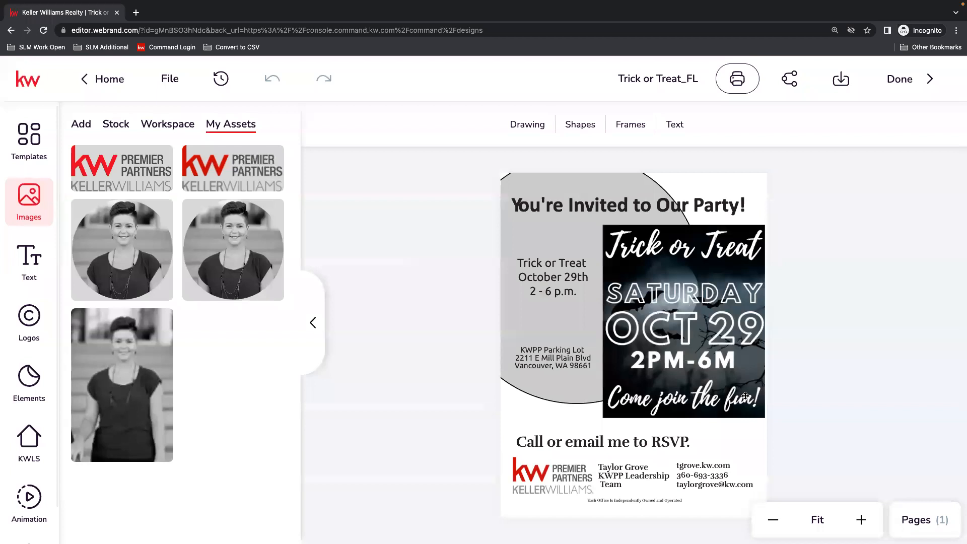
{"action": "left_click", "coordinate": [740, 80]}
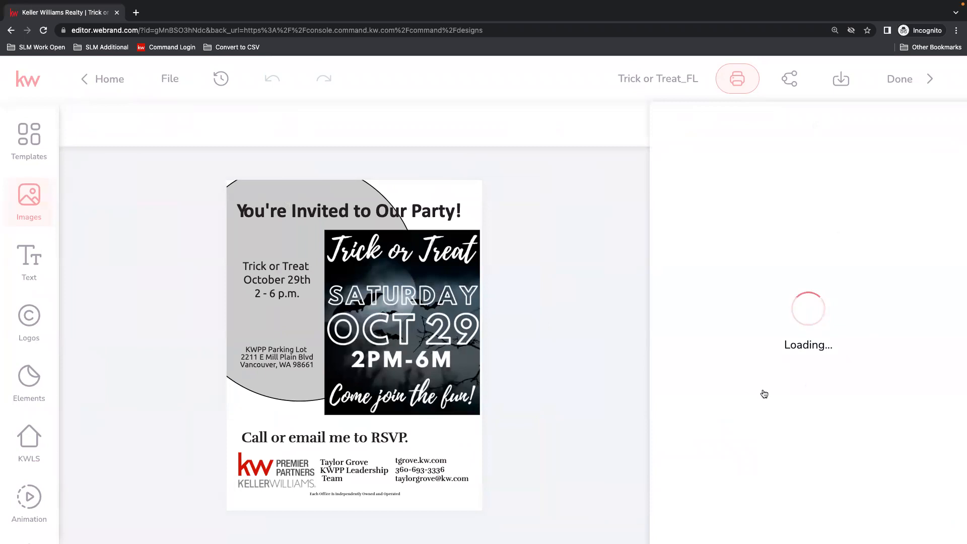
{"action": "scroll", "coordinate": [831, 403], "scroll_direction": "down", "scroll_amount": 1}
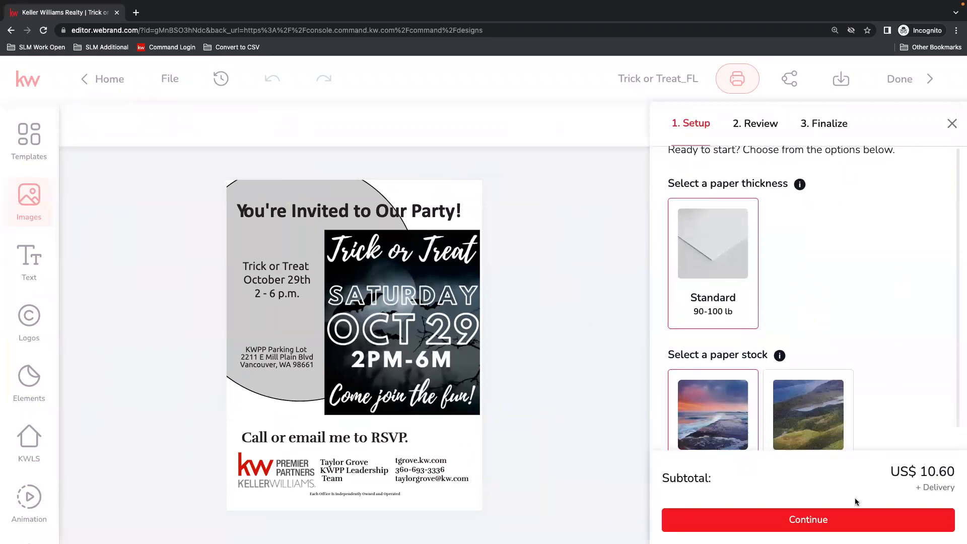
{"action": "left_click", "coordinate": [845, 527]}
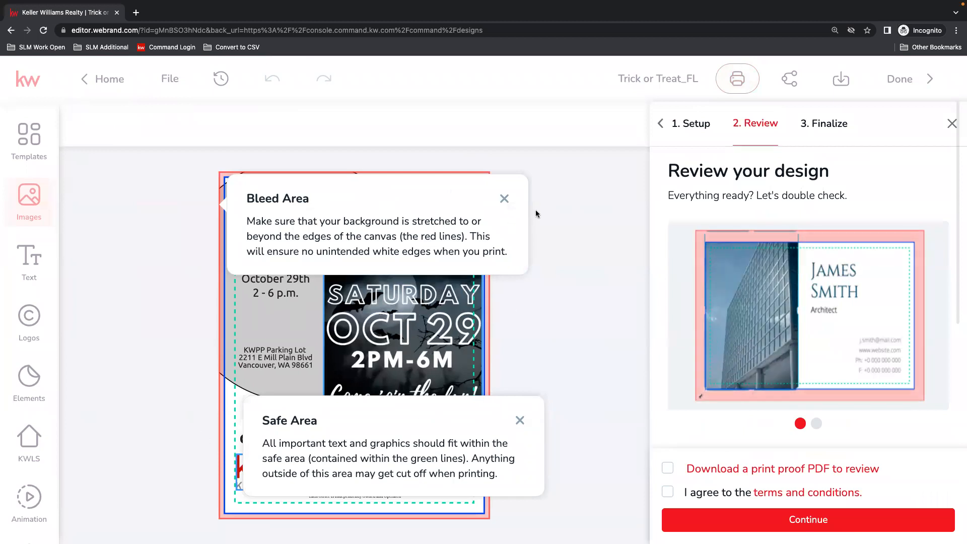
Dismiss the Bleed Area and Safe Area notes to check the flier against the print guides, and close the print order.
{"action": "left_click", "coordinate": [504, 199]}
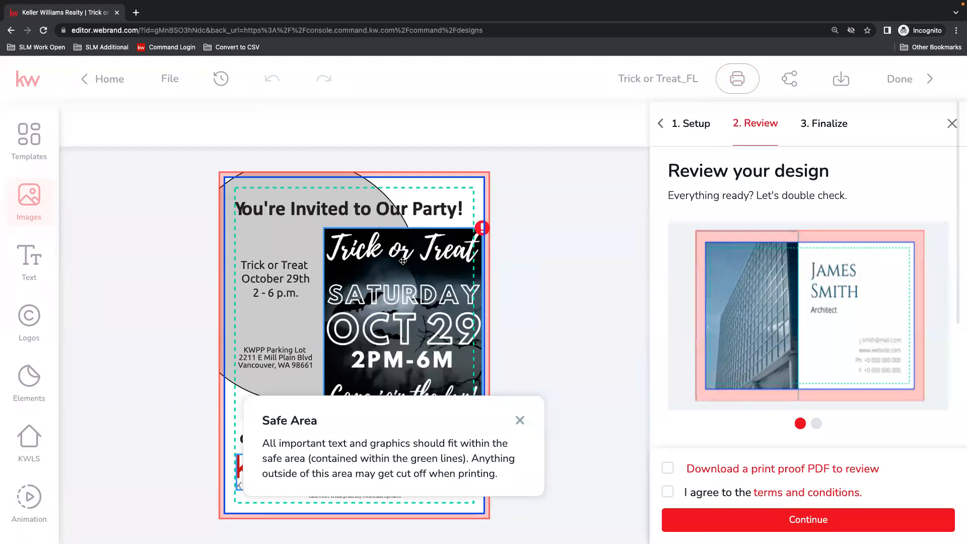
{"action": "left_click", "coordinate": [520, 421]}
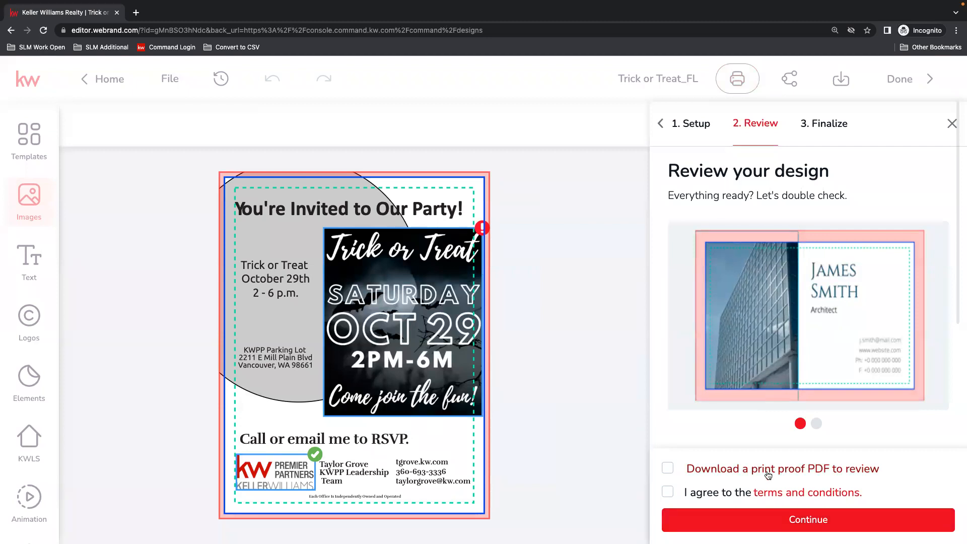
{"action": "left_click", "coordinate": [660, 123]}
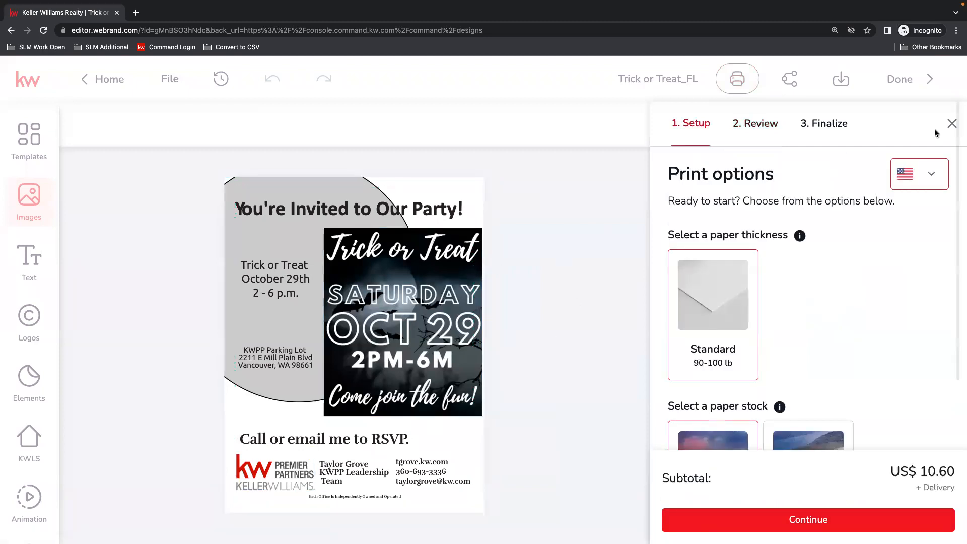
{"action": "left_click", "coordinate": [952, 124]}
Shift the Trick or Treat image slightly left toward the safe area and recheck the flier in the print order's design review.
{"action": "mouse_move", "coordinate": [727, 266]}
{"action": "left_mouse_down"}
{"action": "mouse_move", "coordinate": [707, 266]}
{"action": "mouse_move", "coordinate": [716, 269]}
{"action": "left_mouse_up"}
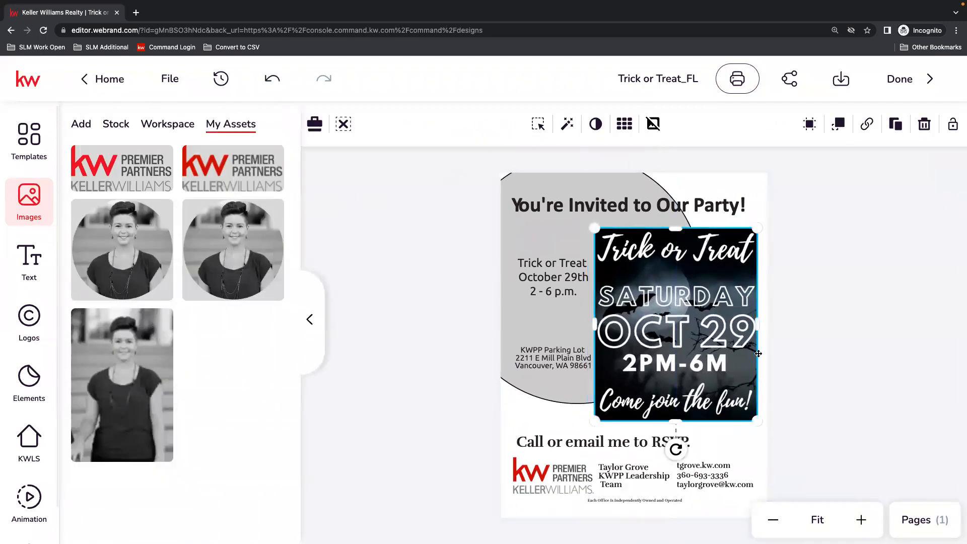
{"action": "left_click", "coordinate": [739, 79]}
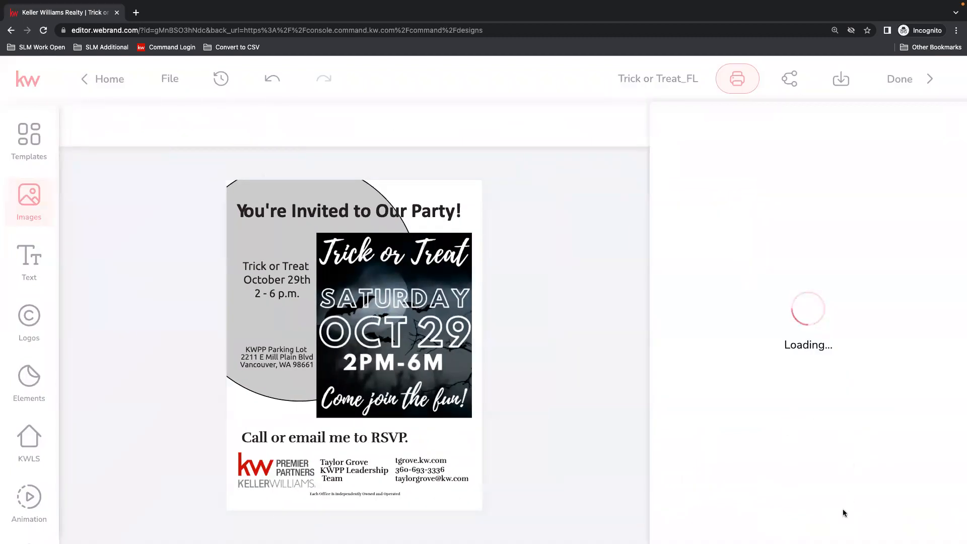
{"action": "left_click", "coordinate": [804, 511]}
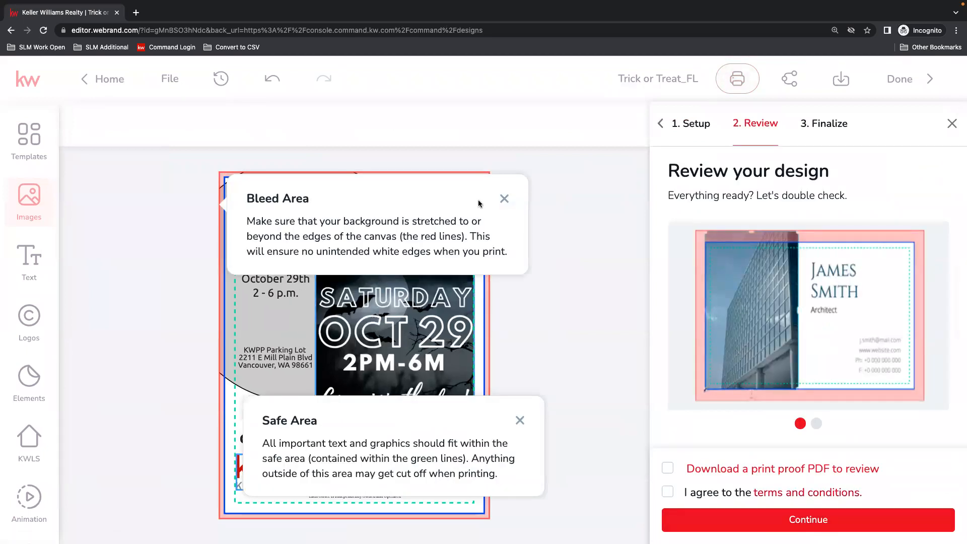
{"action": "left_click", "coordinate": [504, 198]}
{"action": "left_click", "coordinate": [520, 421]}
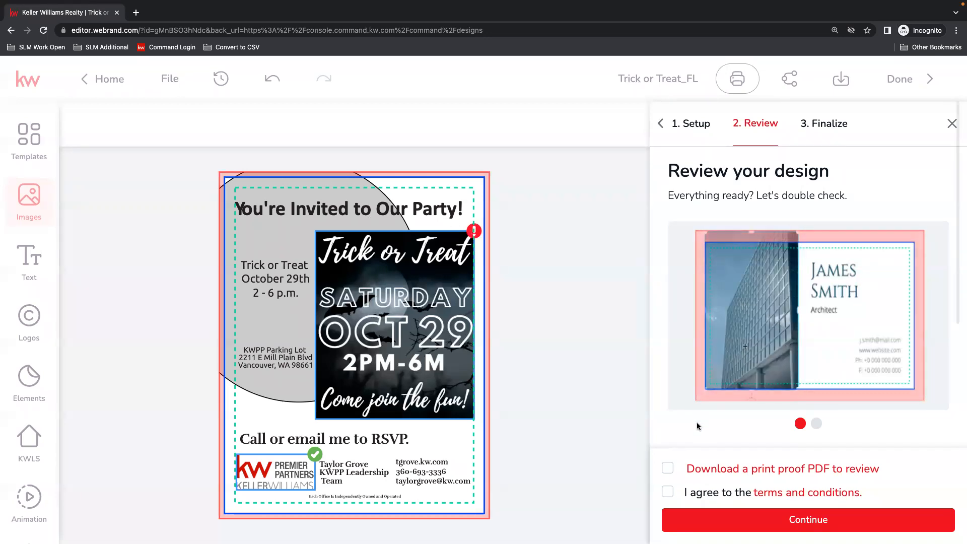
Download the print proof PDF, inspect the whole page of trickortreatfl_original.pdf, and close it.
{"action": "left_click", "coordinate": [668, 469]}
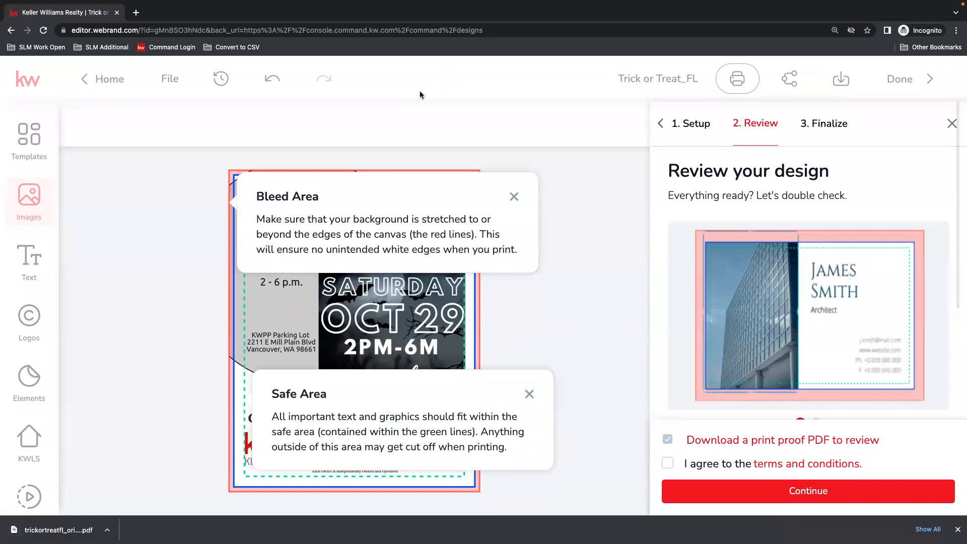
{"action": "left_click", "coordinate": [74, 531]}
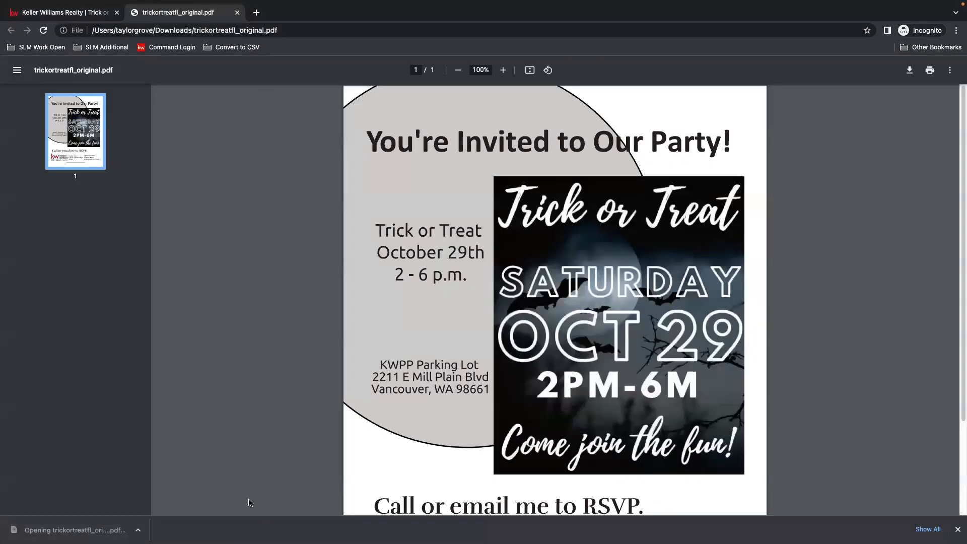
{"action": "scroll", "coordinate": [694, 346], "scroll_direction": "down", "scroll_amount": 2}
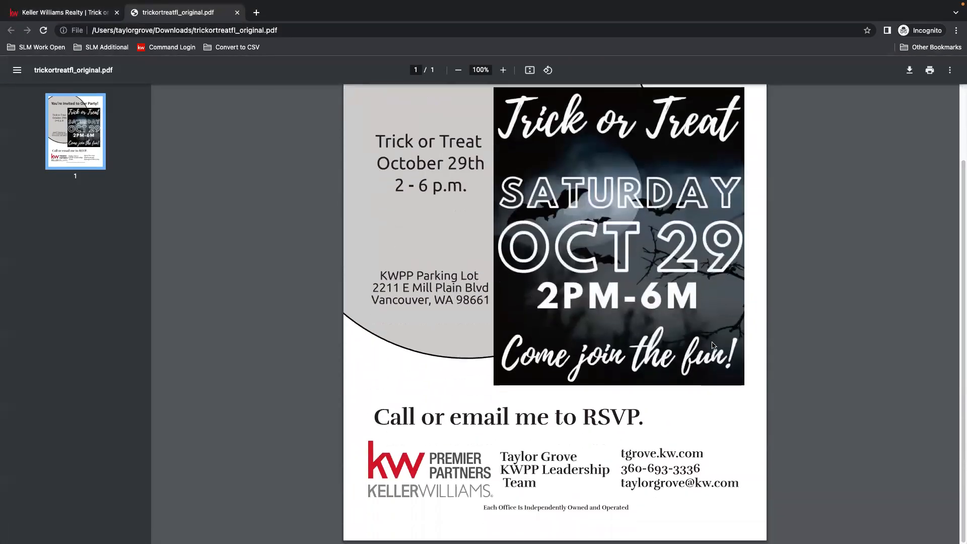
{"action": "scroll", "coordinate": [392, 325], "scroll_direction": "up", "scroll_amount": 2}
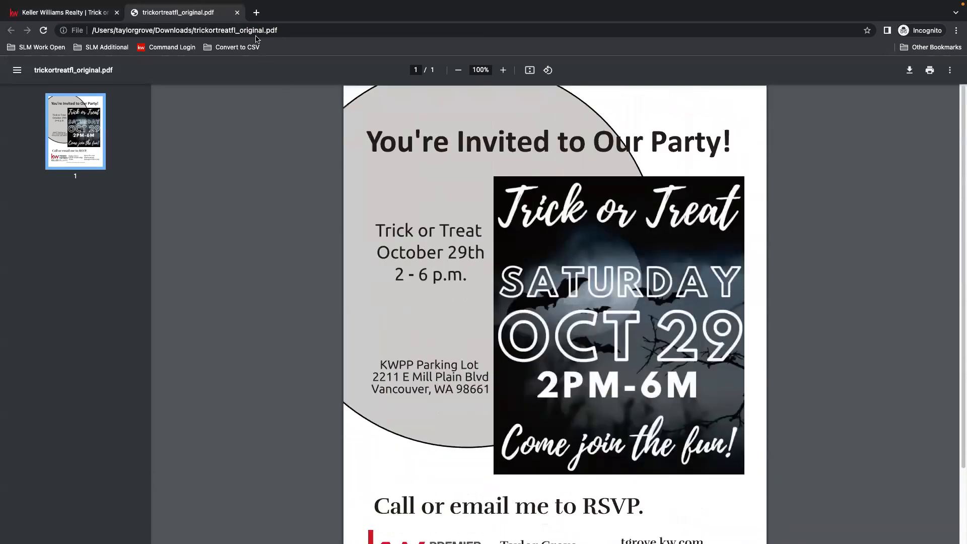
{"action": "left_click", "coordinate": [236, 13]}
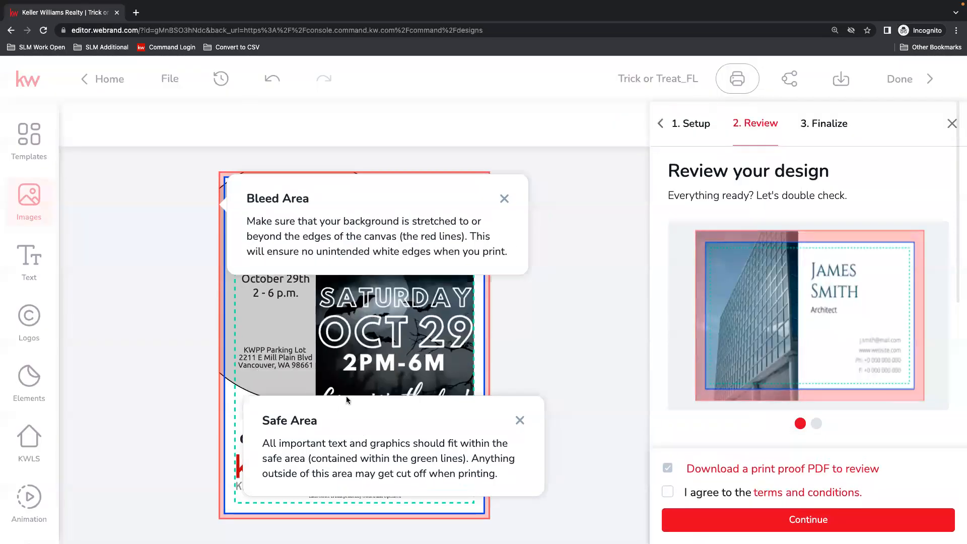
Agree to the print terms and conditions and examine the shipping and payment fields, closing the order without placing it.
{"action": "left_click", "coordinate": [668, 491]}
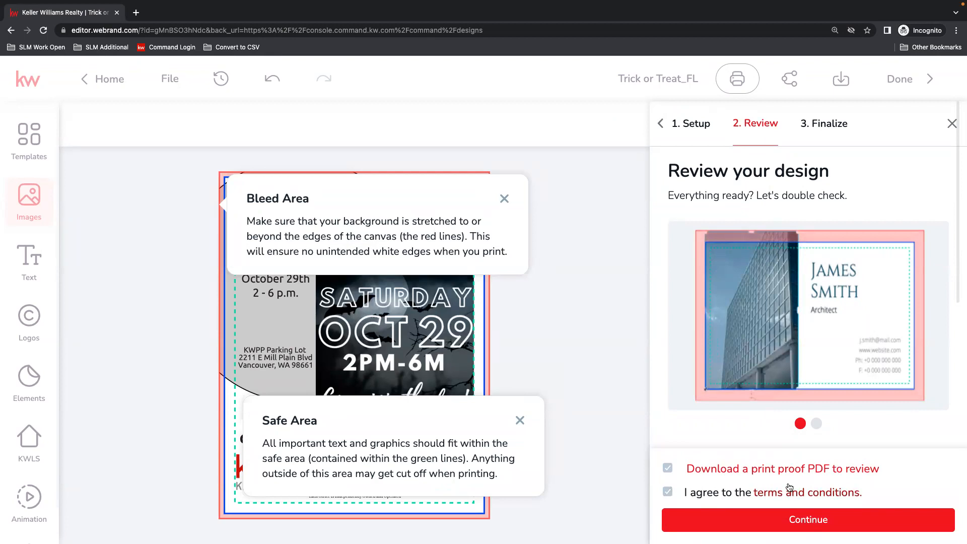
{"action": "left_click", "coordinate": [808, 527]}
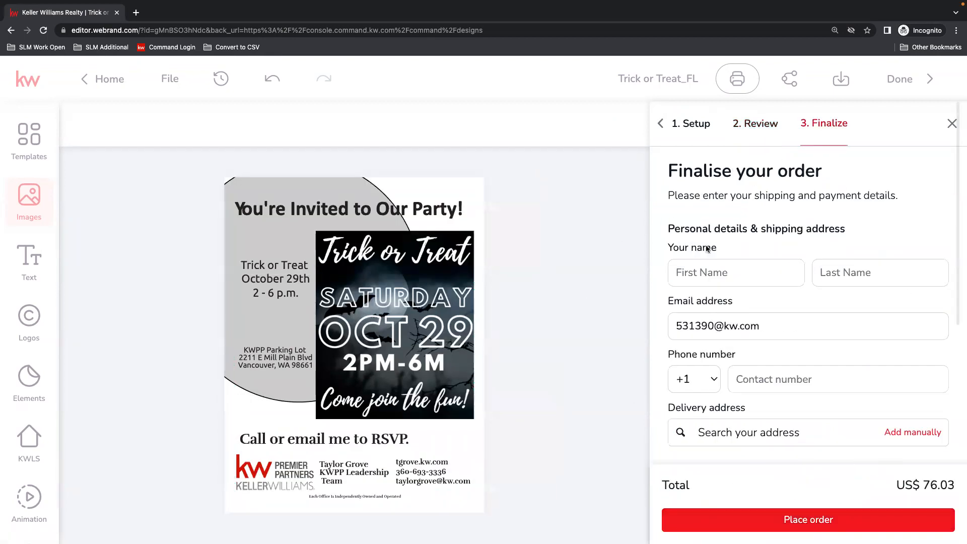
{"action": "left_click", "coordinate": [697, 273]}
{"action": "left_click", "coordinate": [836, 272]}
{"action": "left_click", "coordinate": [778, 335]}
{"action": "scroll", "coordinate": [816, 377], "scroll_direction": "down", "scroll_amount": 3}
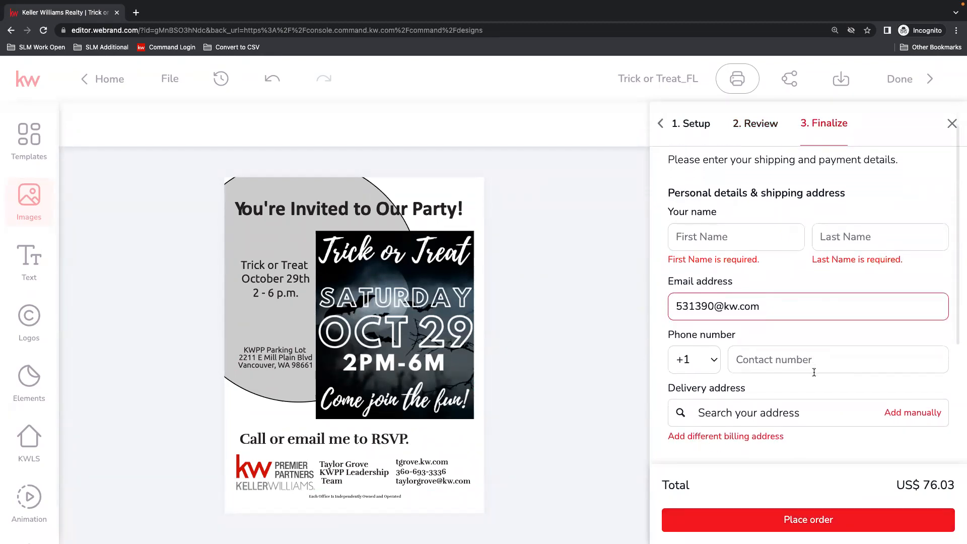
{"action": "left_click", "coordinate": [757, 275]}
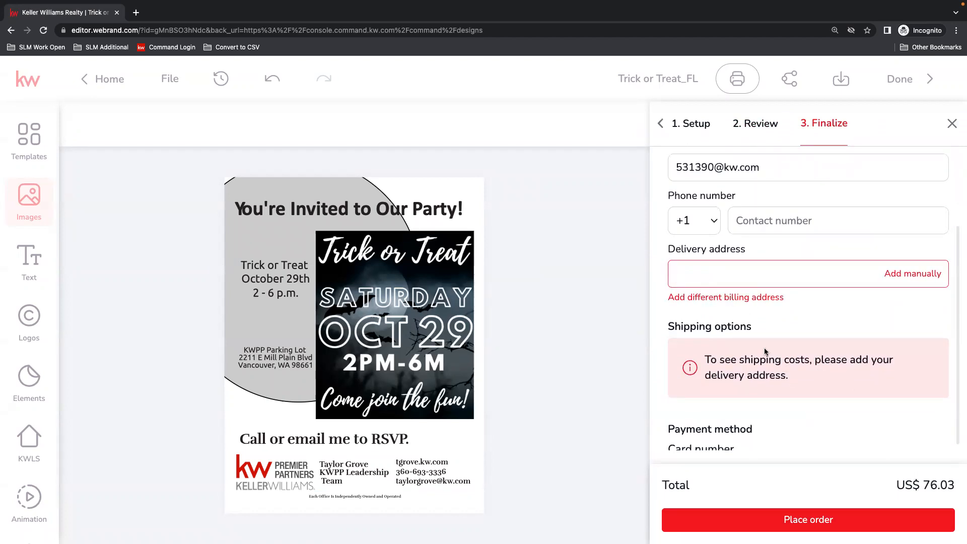
{"action": "scroll", "coordinate": [767, 353], "scroll_direction": "down", "scroll_amount": 3}
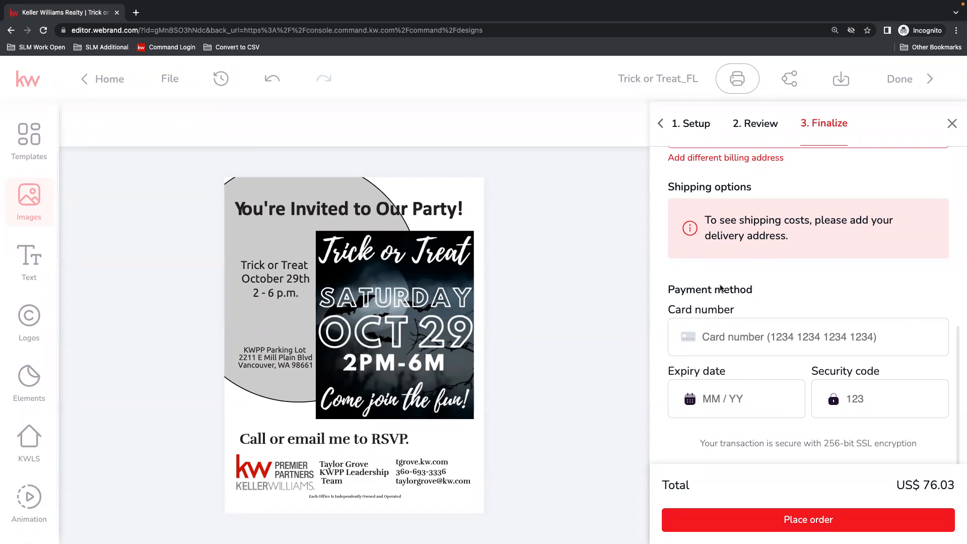
{"action": "left_click", "coordinate": [952, 124]}
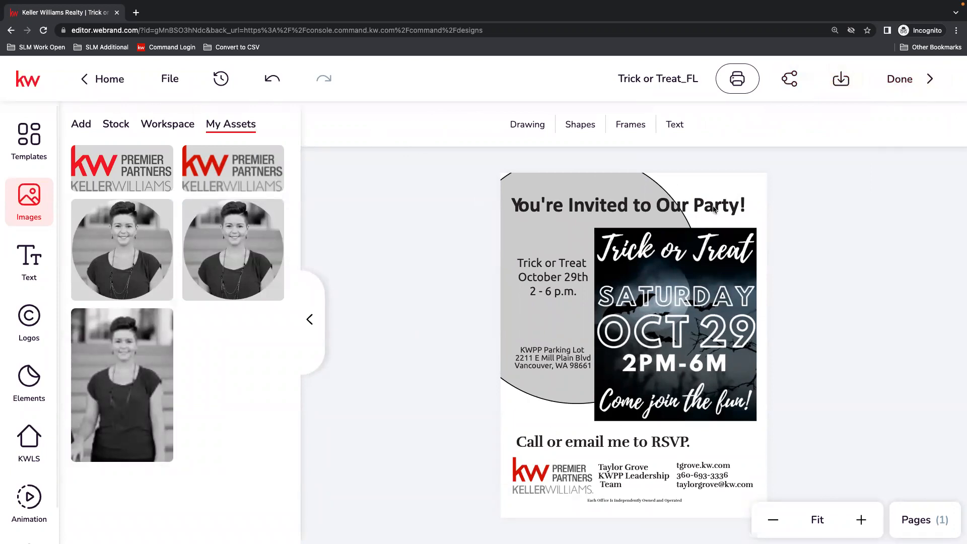
Finish editing the flier and start importing a design from the Designs list.
{"action": "left_click", "coordinate": [910, 80]}
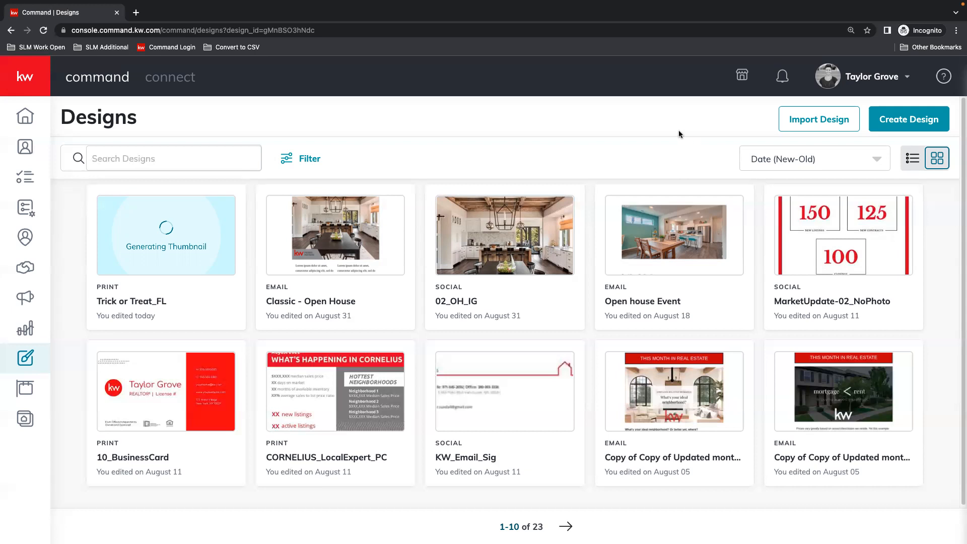
{"action": "left_click", "coordinate": [802, 119]}
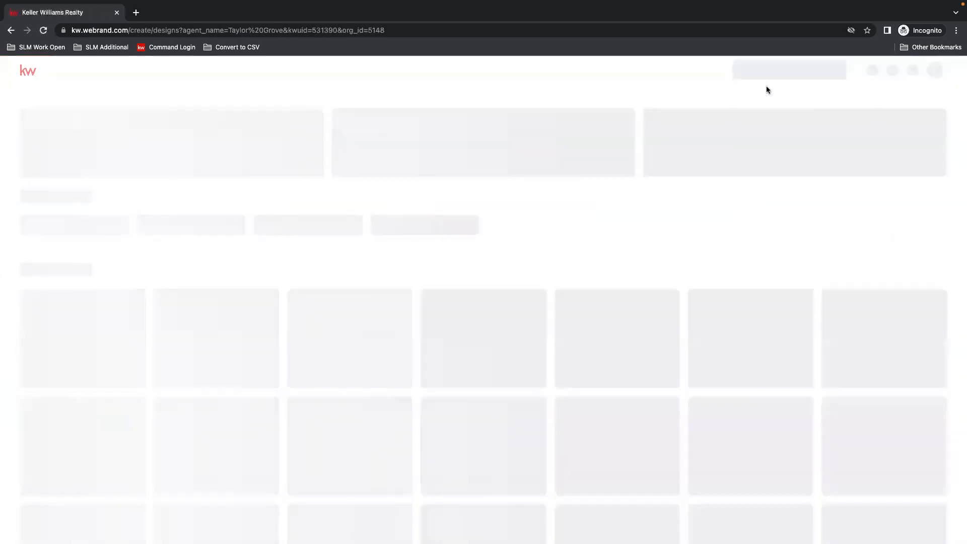
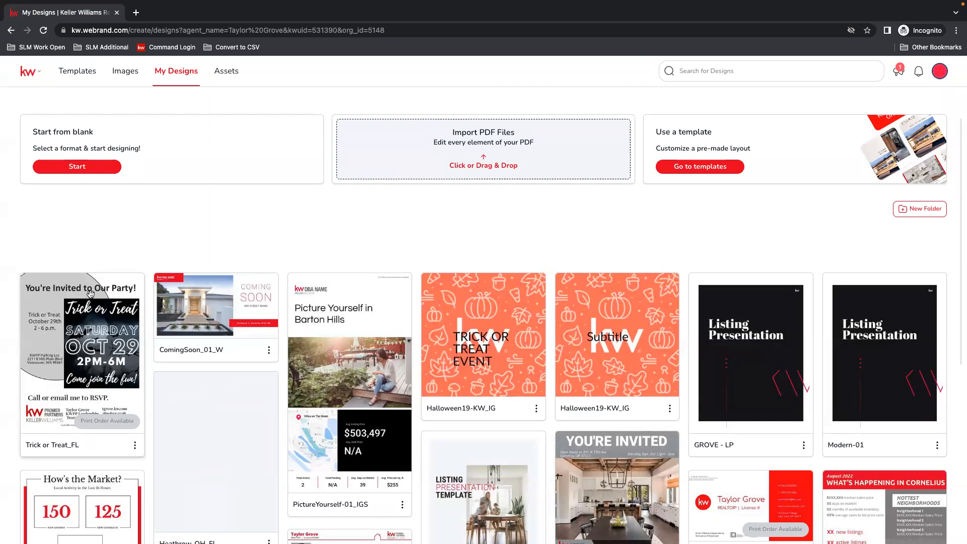
Open the brand assets and look through the Colors & Fonts, Images and Logos sections.
{"action": "left_click", "coordinate": [226, 74]}
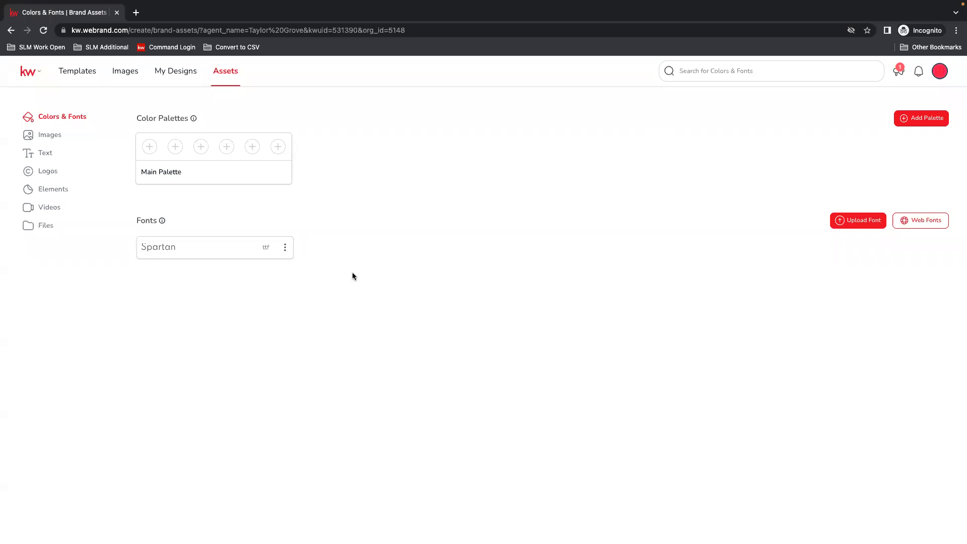
{"action": "left_click", "coordinate": [44, 140]}
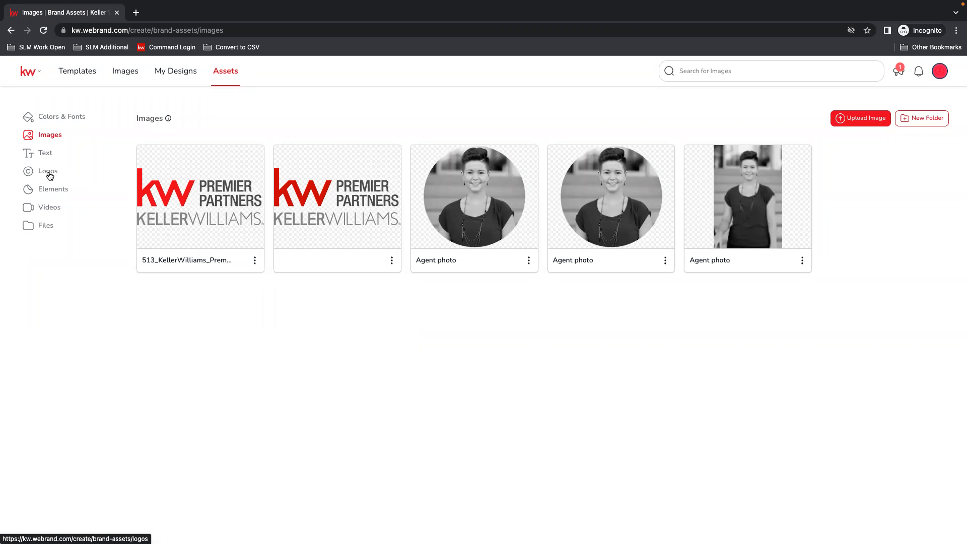
{"action": "left_click", "coordinate": [51, 175]}
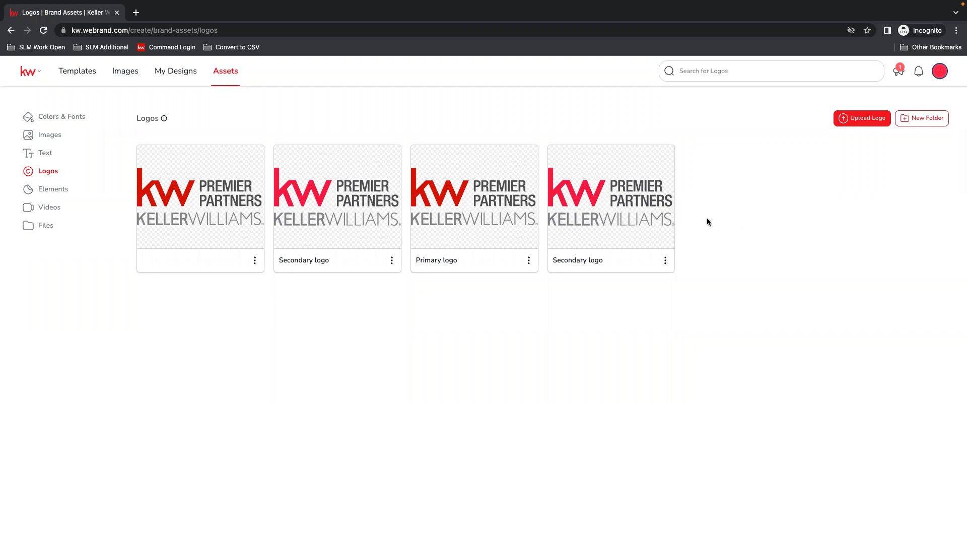
{"action": "left_click_drag", "start_coordinate": [398, 129], "coordinate": [428, 144]}
{"action": "left_click", "coordinate": [419, 120]}
{"action": "key", "text": "ctrl+super+f"}
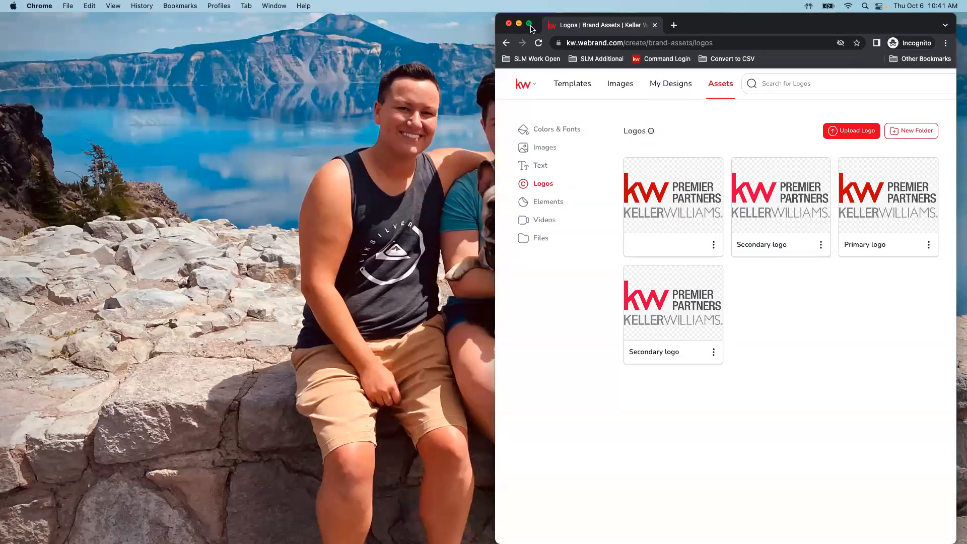
{"action": "left_click", "coordinate": [527, 23]}
{"action": "left_click", "coordinate": [136, 12]}
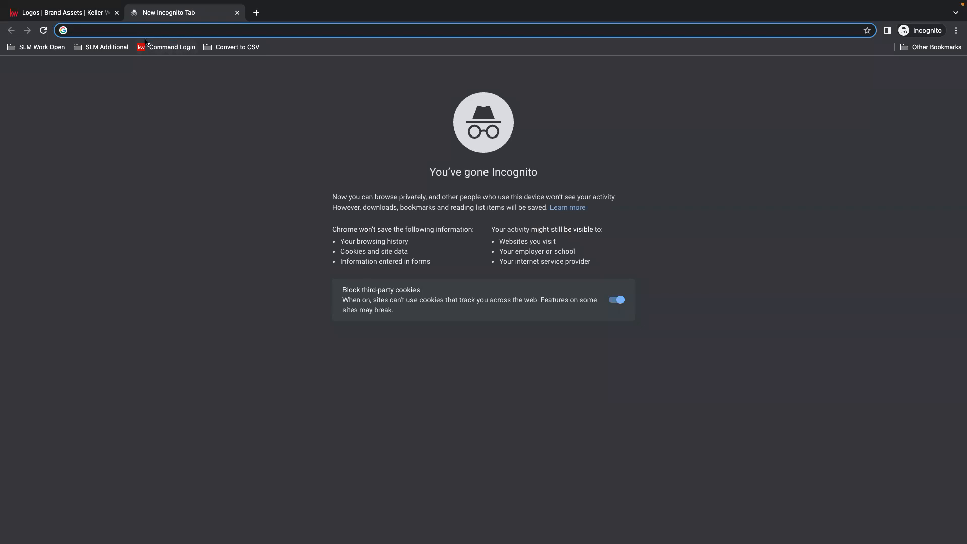
{"action": "left_click", "coordinate": [237, 13]}
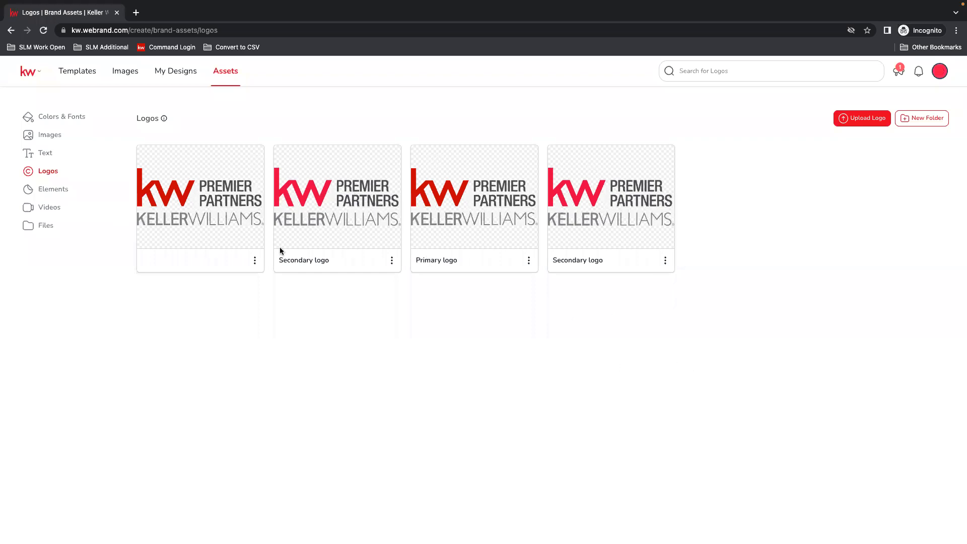
Open the brand's text assets and examine the field types available for a new text asset.
{"action": "left_click", "coordinate": [36, 154]}
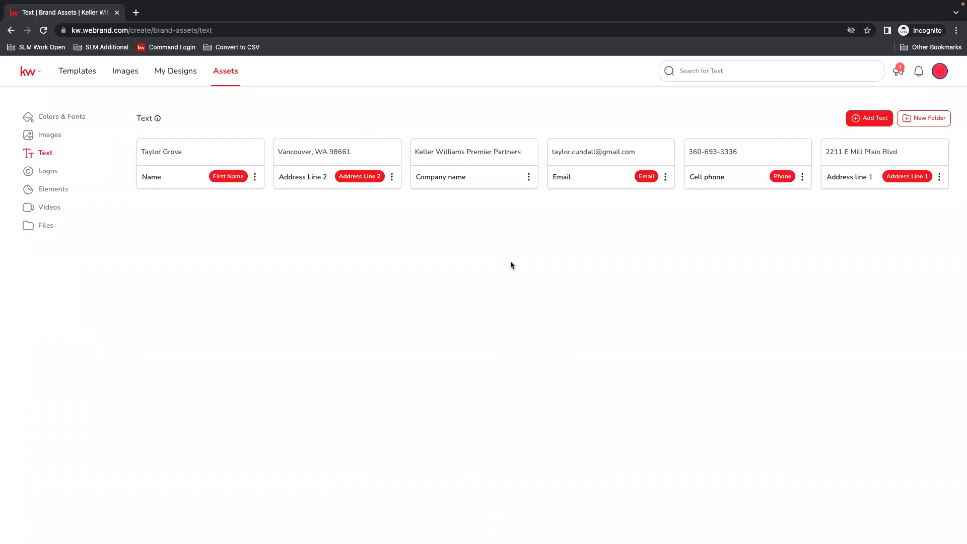
{"action": "left_click", "coordinate": [870, 118]}
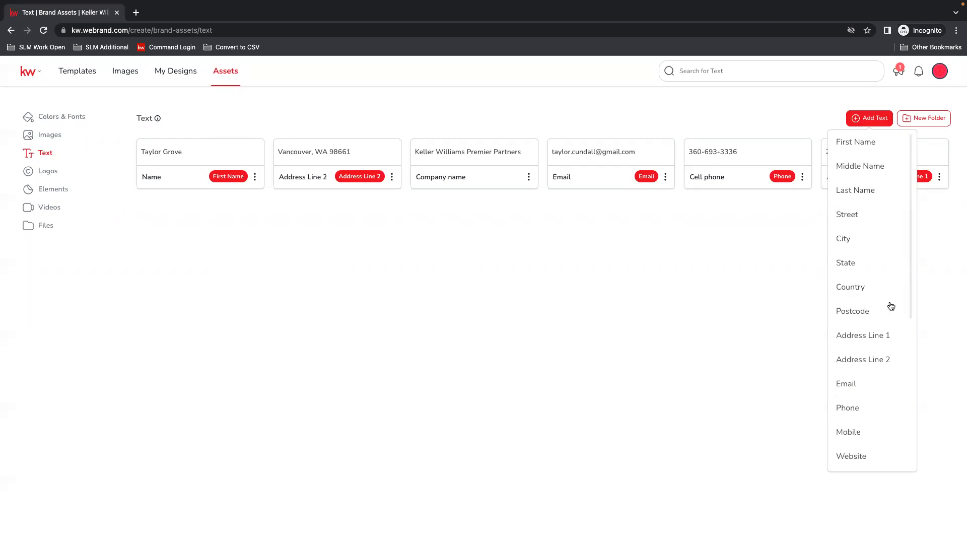
{"action": "scroll", "coordinate": [877, 284], "scroll_direction": "down", "scroll_amount": 1}
{"action": "scroll", "coordinate": [884, 290], "scroll_direction": "down", "scroll_amount": 5}
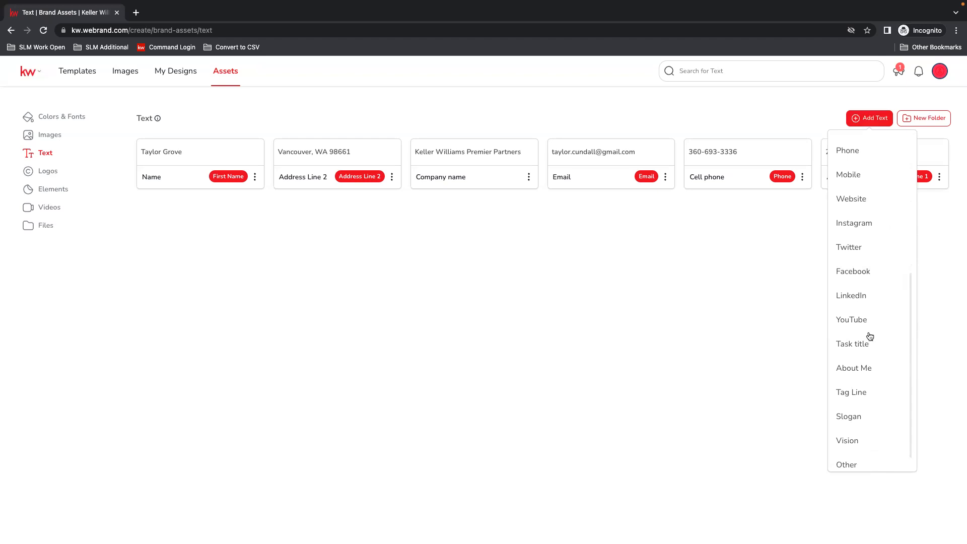
{"action": "scroll", "coordinate": [878, 435], "scroll_direction": "down", "scroll_amount": 1}
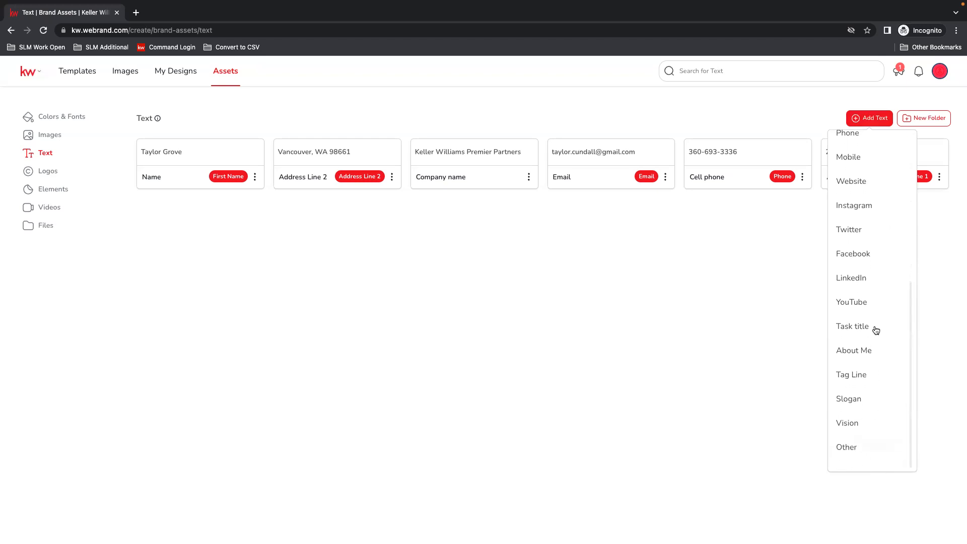
{"action": "scroll", "coordinate": [890, 236], "scroll_direction": "up", "scroll_amount": 2}
{"action": "scroll", "coordinate": [889, 237], "scroll_direction": "up", "scroll_amount": 4}
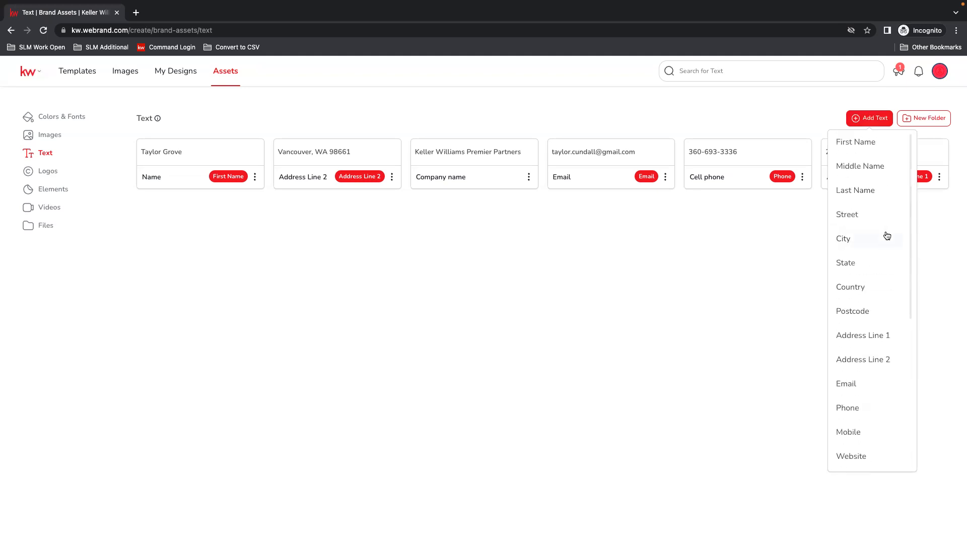
{"action": "scroll", "coordinate": [879, 397], "scroll_direction": "down", "scroll_amount": 2}
{"action": "scroll", "coordinate": [883, 399], "scroll_direction": "down", "scroll_amount": 5}
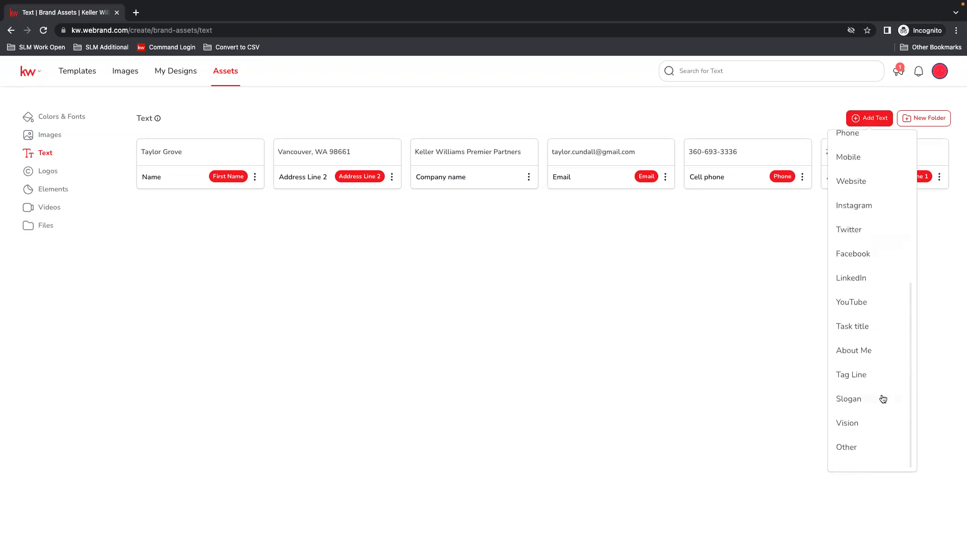
Add a text asset of type Other with the label TEST and the content TEST, and save it.
{"action": "left_click", "coordinate": [851, 448]}
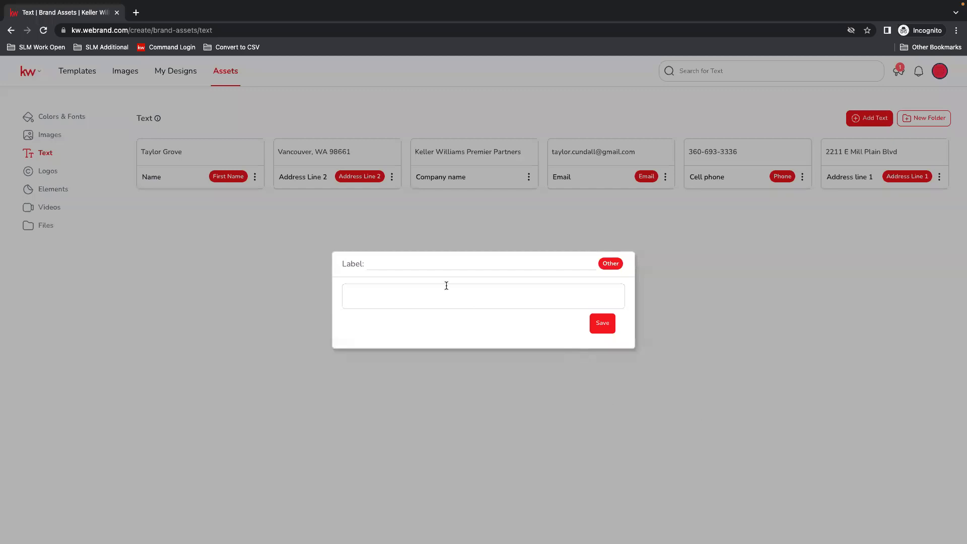
{"action": "left_click", "coordinate": [381, 297]}
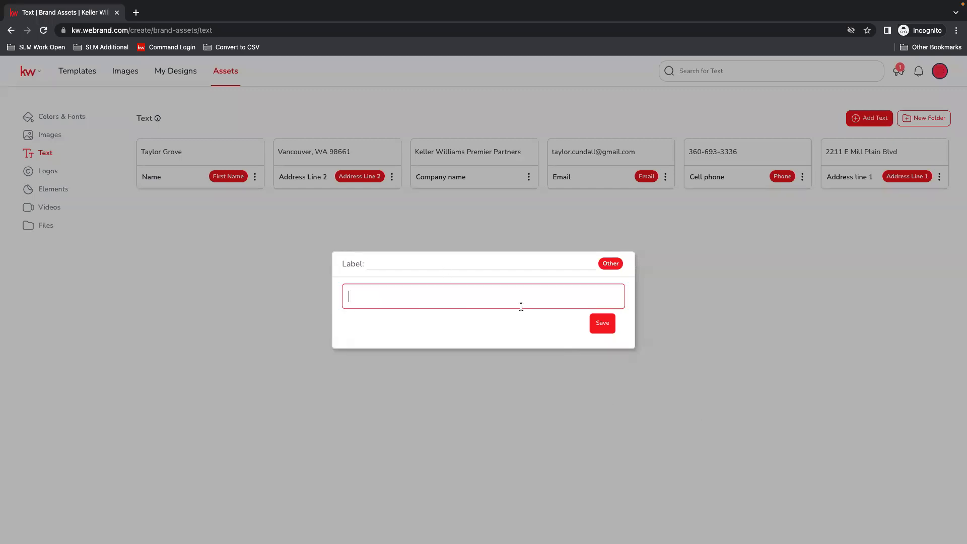
{"action": "left_click", "coordinate": [400, 264]}
{"action": "type", "text": "T"}
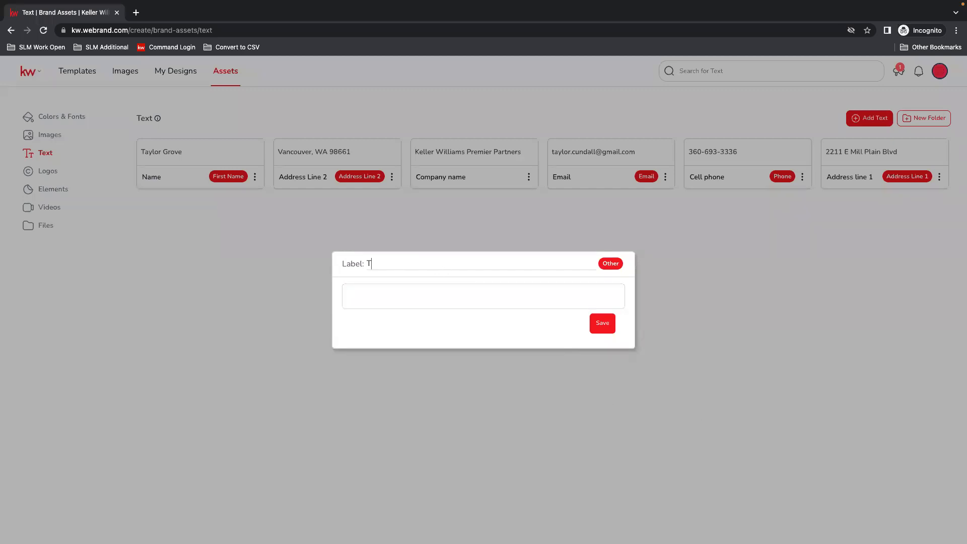
{"action": "type", "text": "ESTY"}
{"action": "type", "text": "TEST"}
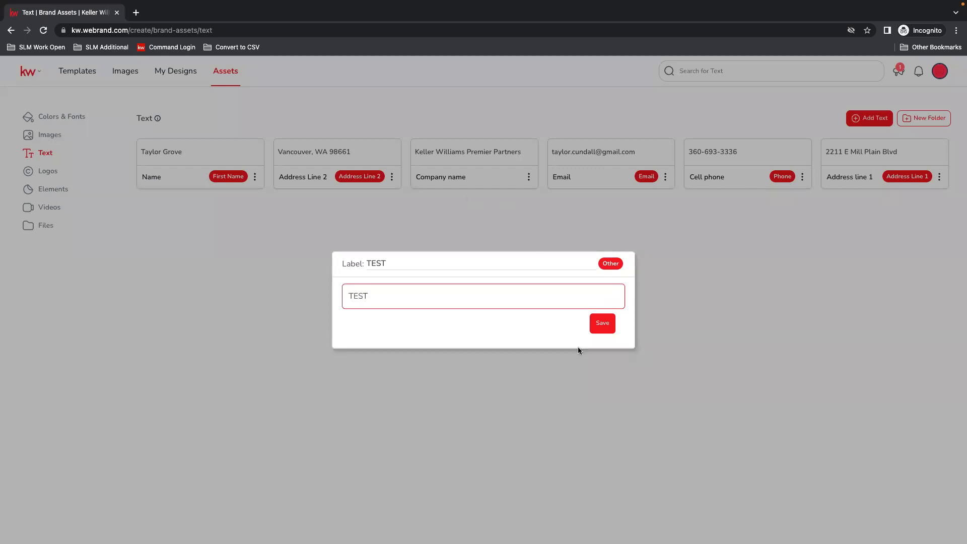
{"action": "left_click", "coordinate": [607, 323]}
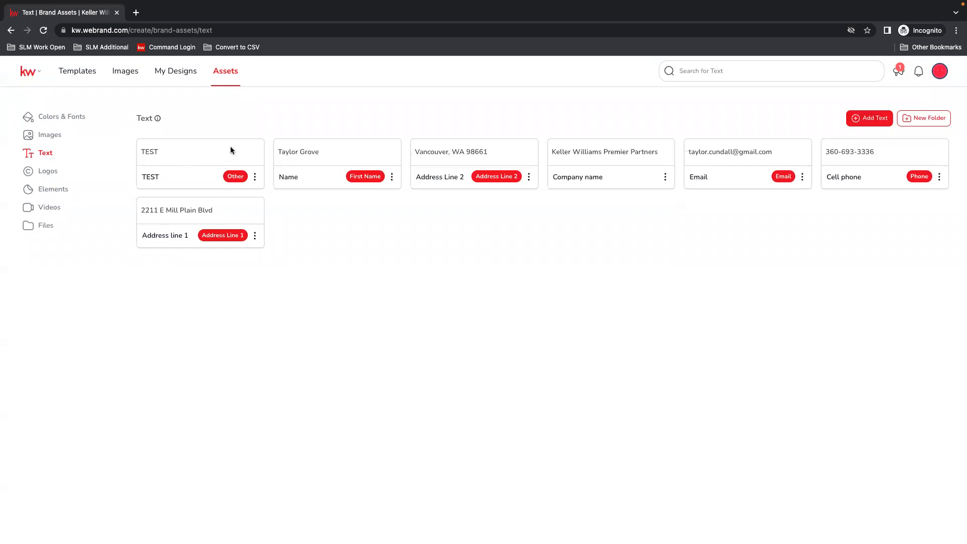
Delete the TEST entry from the text assets.
{"action": "left_click", "coordinate": [255, 178]}
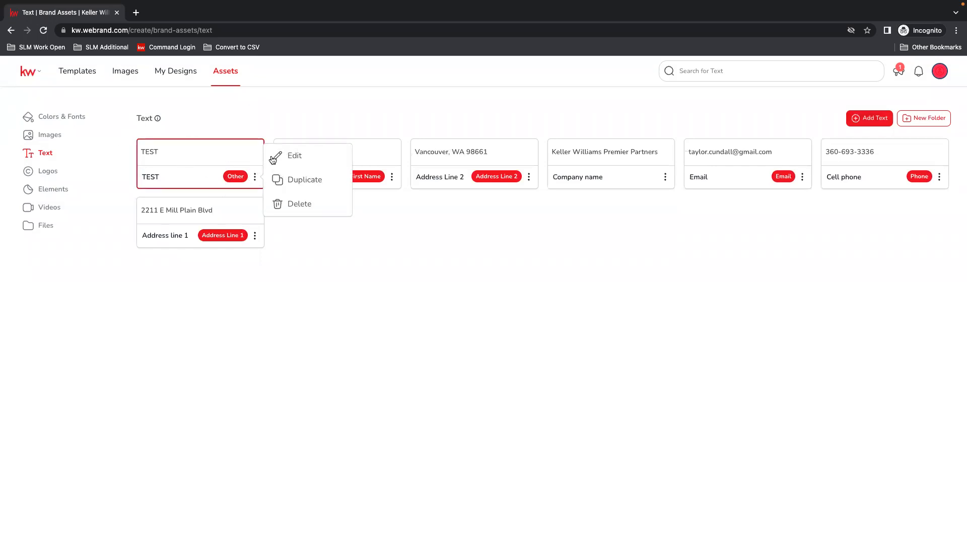
{"action": "left_click", "coordinate": [317, 209]}
{"action": "left_click", "coordinate": [519, 121]}
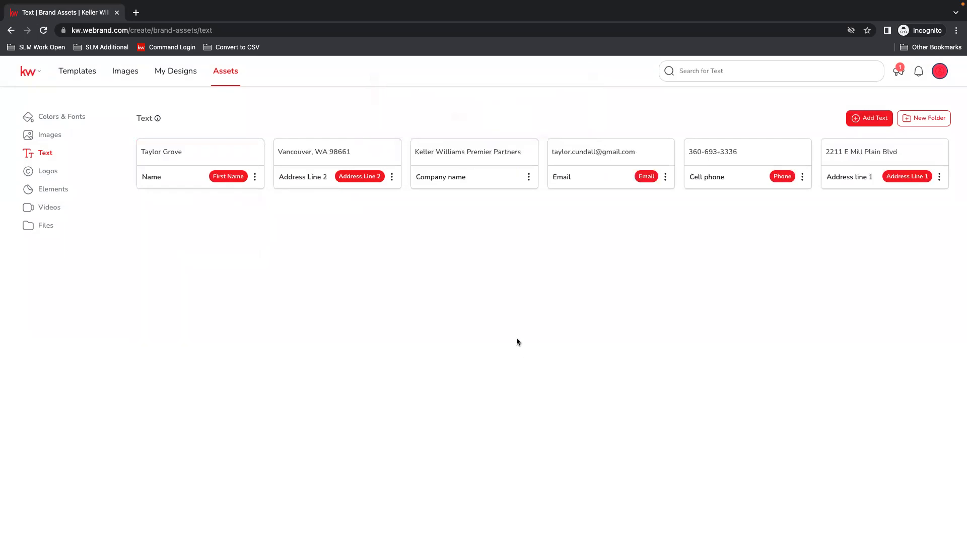
Look through the Elements, Videos and Files sections of the brand assets.
{"action": "left_click", "coordinate": [54, 190]}
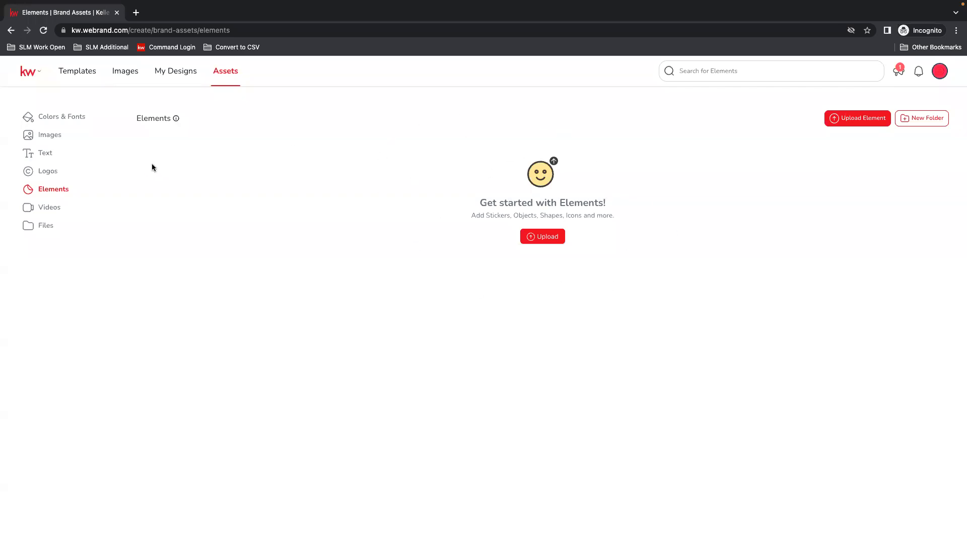
{"action": "left_click", "coordinate": [25, 209]}
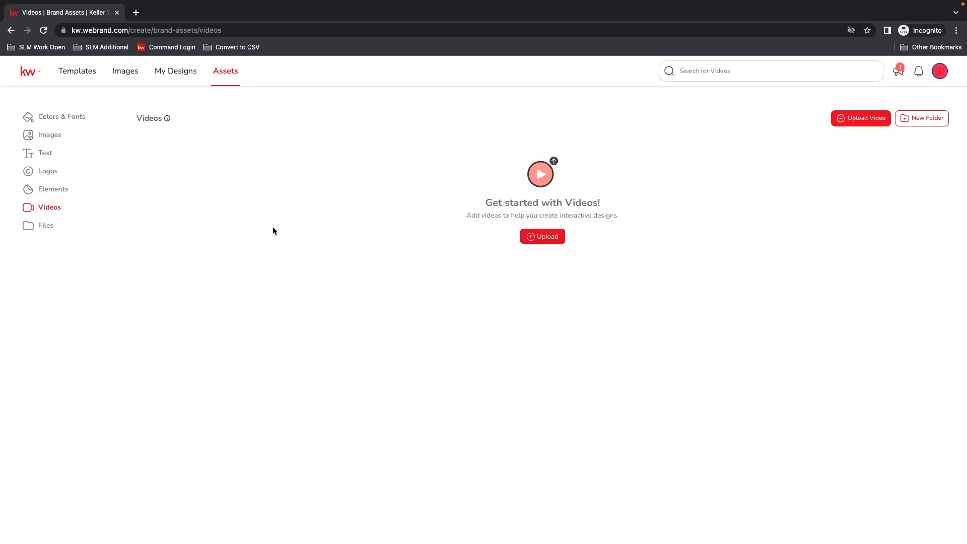
{"action": "left_click", "coordinate": [30, 225]}
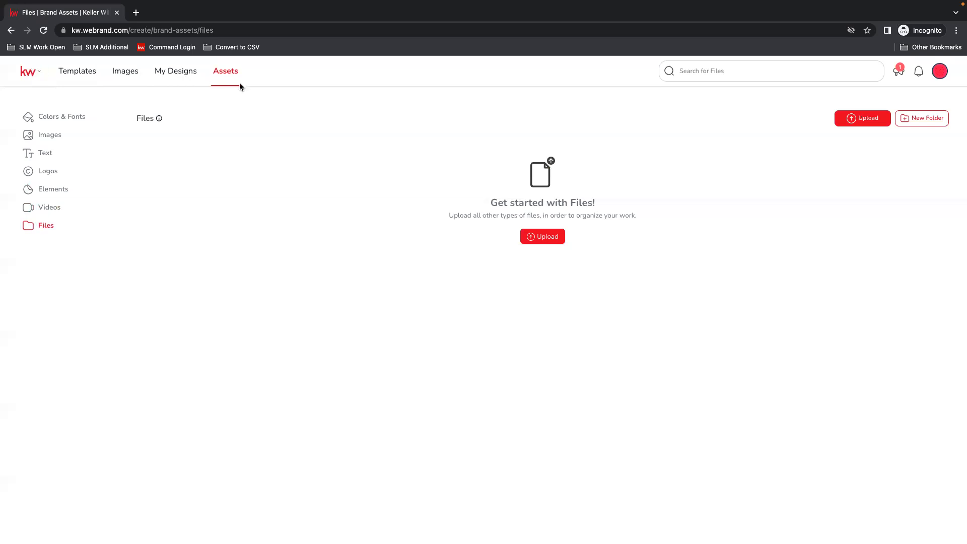
Go to the templates and show the Listing Presentation ones in the Listings category.
{"action": "left_click", "coordinate": [92, 76]}
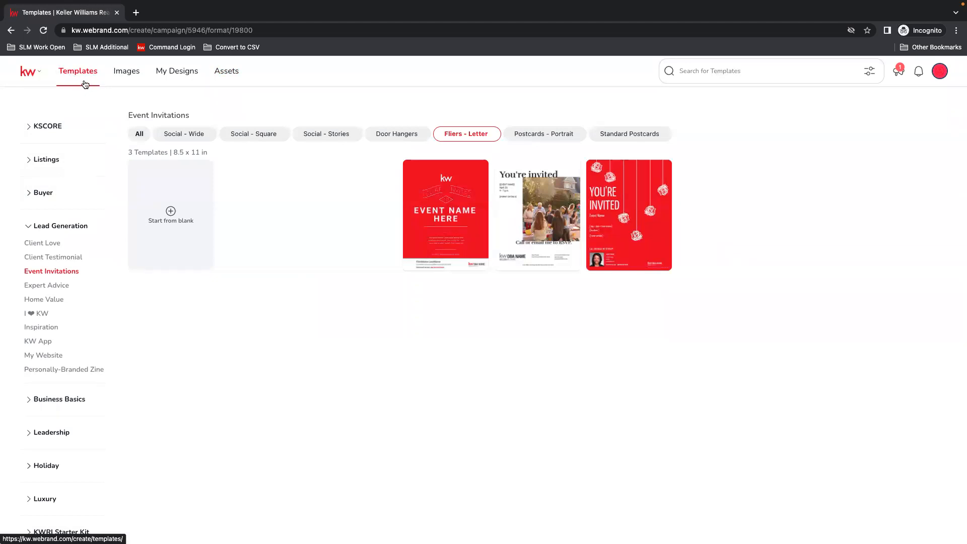
{"action": "left_click", "coordinate": [36, 226]}
{"action": "left_click", "coordinate": [36, 165]}
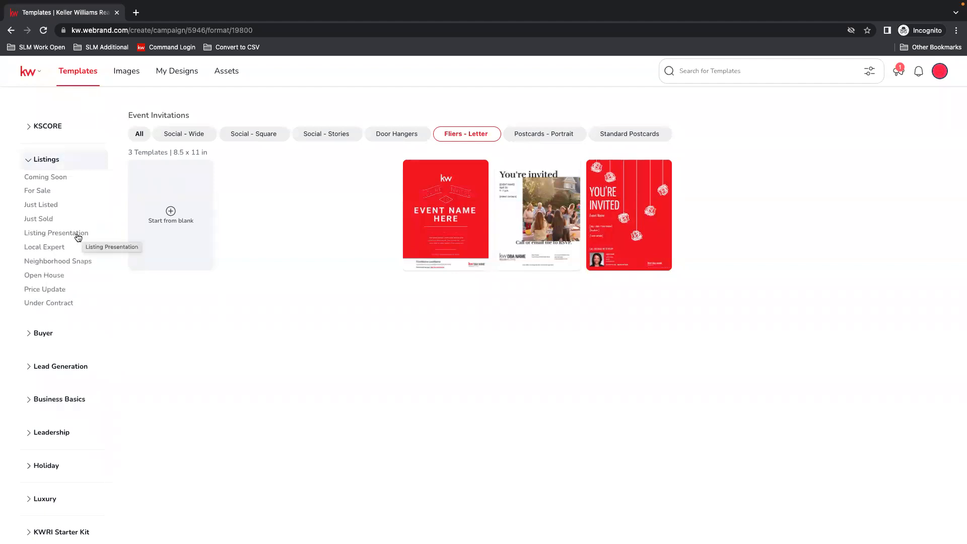
{"action": "left_click", "coordinate": [79, 233]}
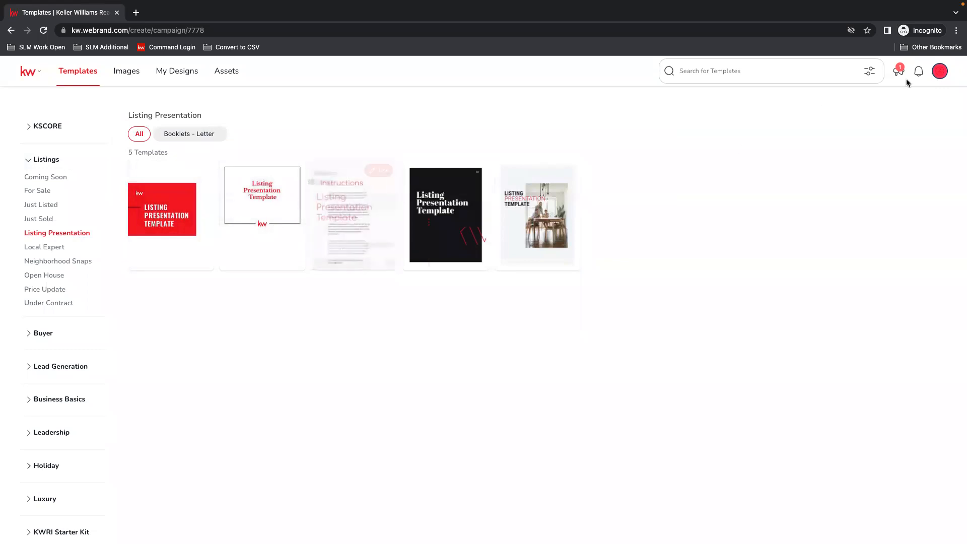
Enlarge the browser's page zoom to make the Listing Presentation templates easier to see.
{"action": "left_click", "coordinate": [954, 30]}
{"action": "left_click", "coordinate": [926, 126]}
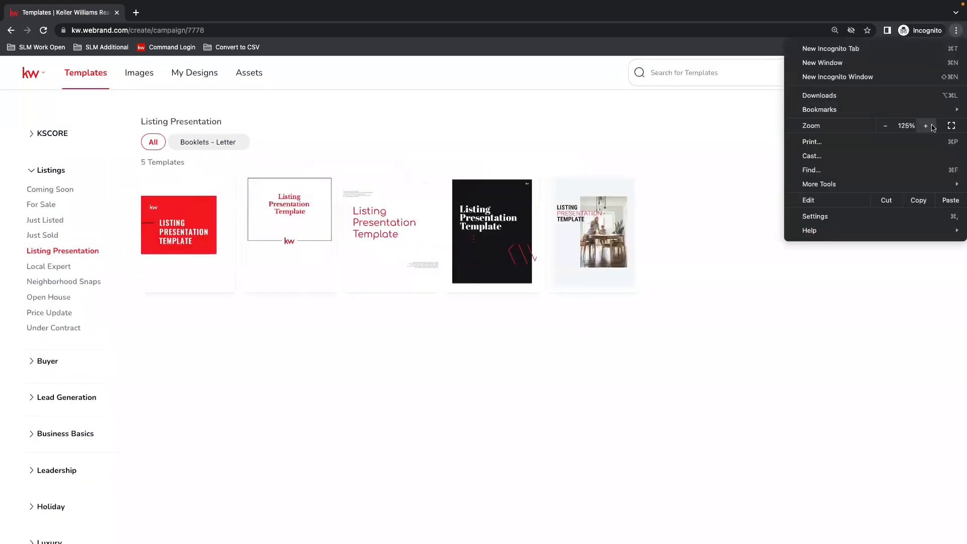
{"action": "left_click", "coordinate": [926, 125]}
{"action": "left_click", "coordinate": [926, 125]}
{"action": "left_click", "coordinate": [291, 426]}
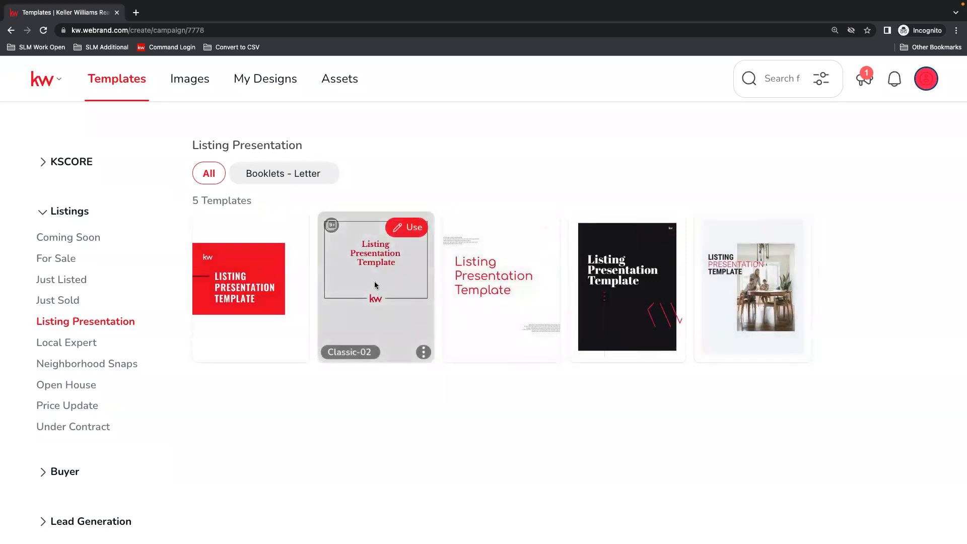
Start a design from the Classic-02 template and rename it Listing Presentation Template.
{"action": "left_click", "coordinate": [403, 230]}
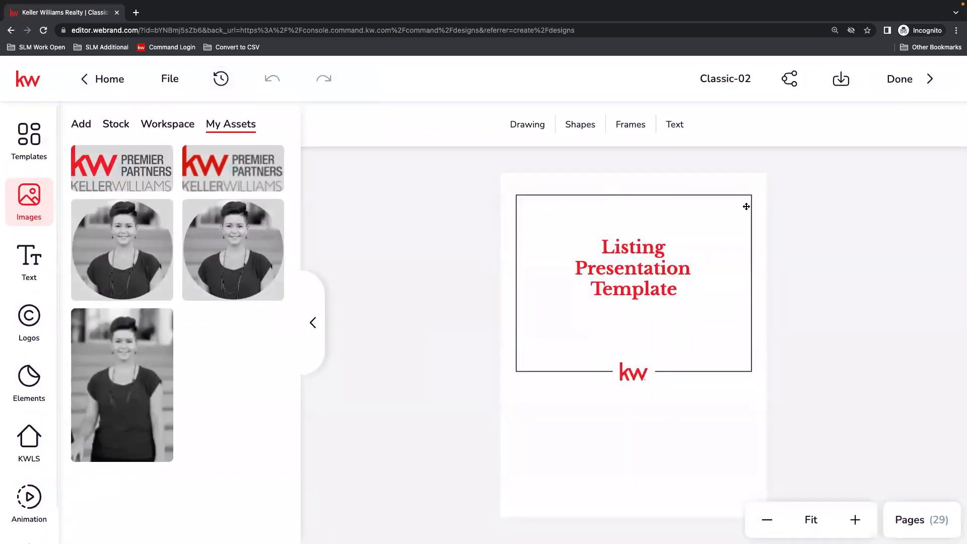
{"action": "triple_click", "coordinate": [728, 78]}
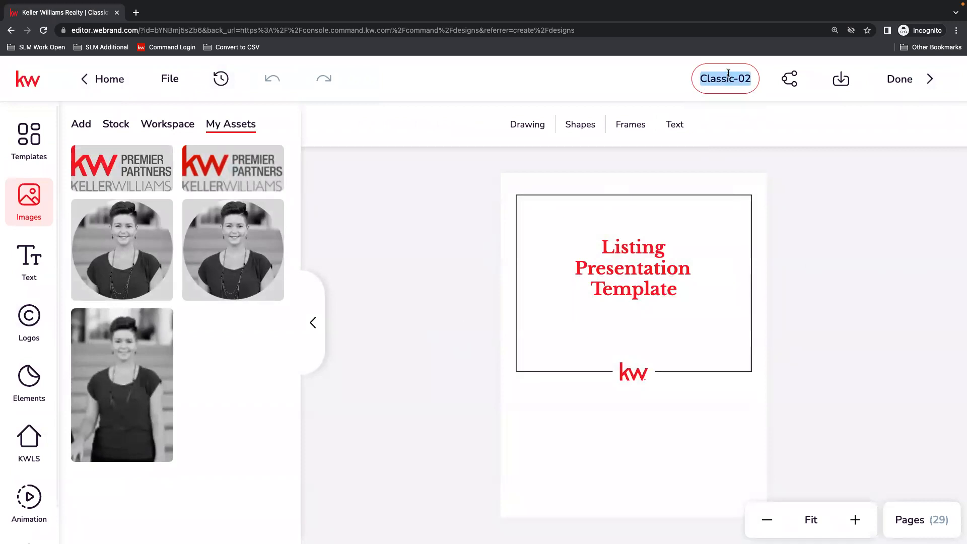
{"action": "triple_click", "coordinate": [728, 76]}
{"action": "type", "text": "Li"}
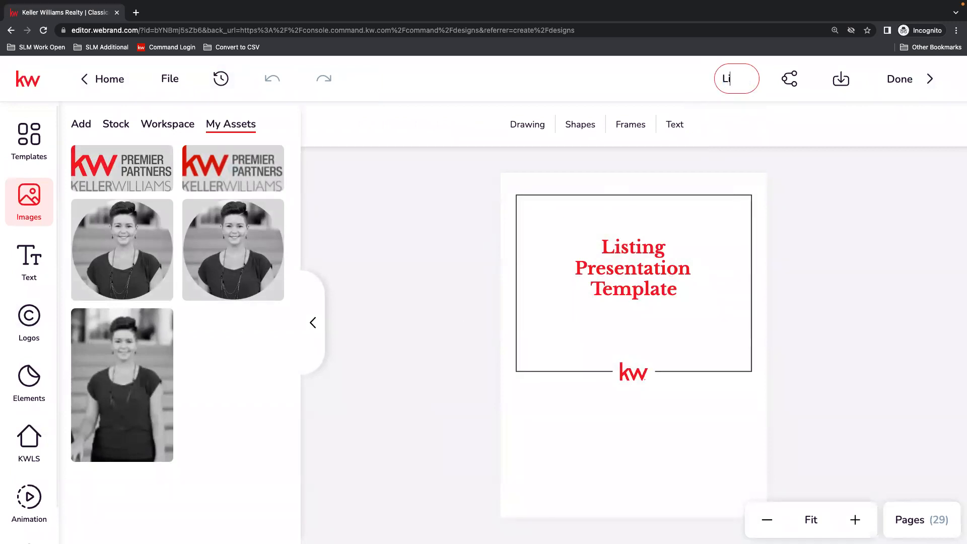
{"action": "type", "text": "sting Prese"}
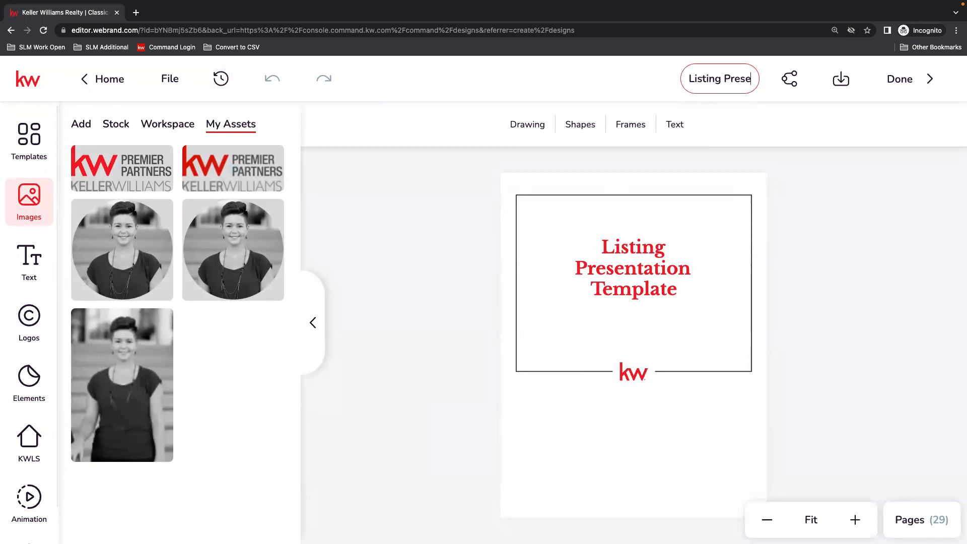
{"action": "type", "text": "ntation Template"}
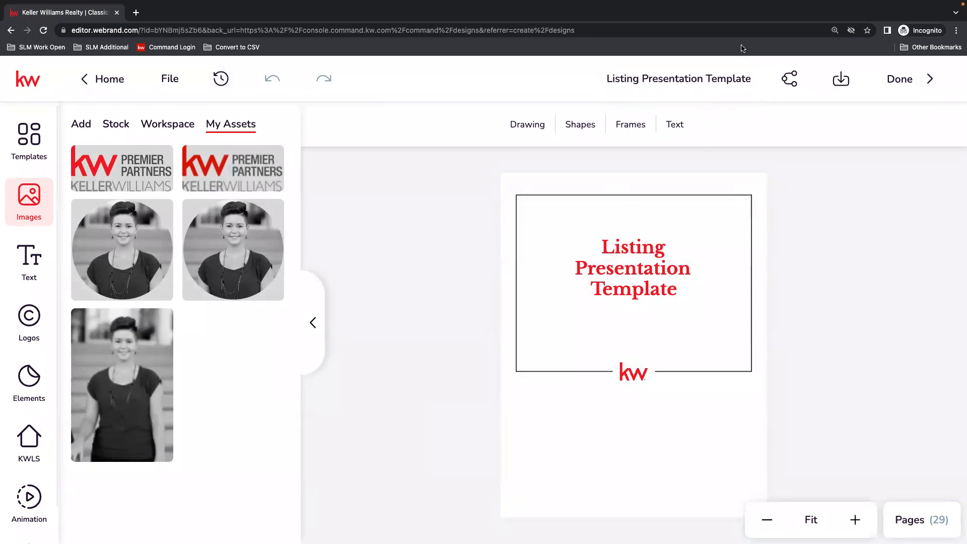
{"action": "left_click", "coordinate": [767, 162]}
Show the design's page list and open the Instructions on page 2 for reading.
{"action": "left_click", "coordinate": [913, 526]}
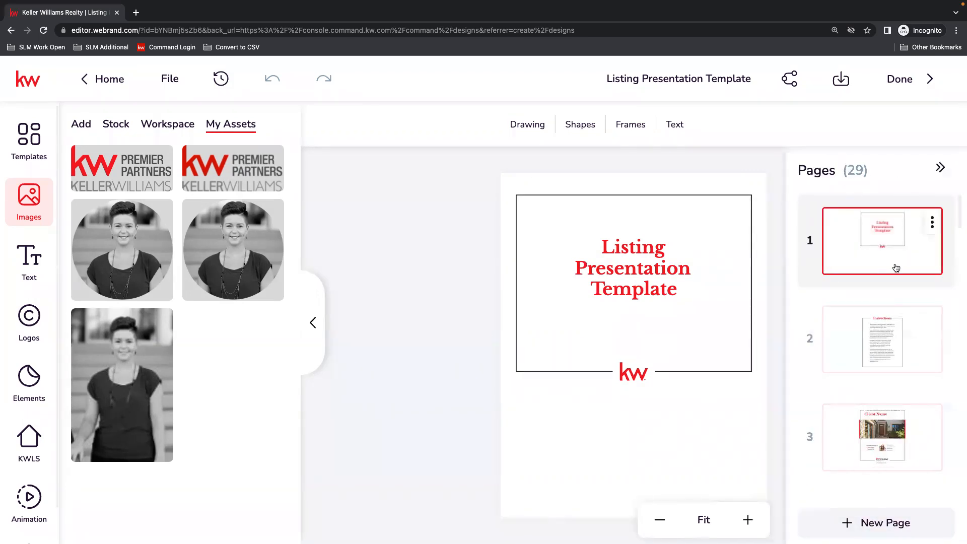
{"action": "scroll", "coordinate": [901, 282], "scroll_direction": "down", "scroll_amount": 1}
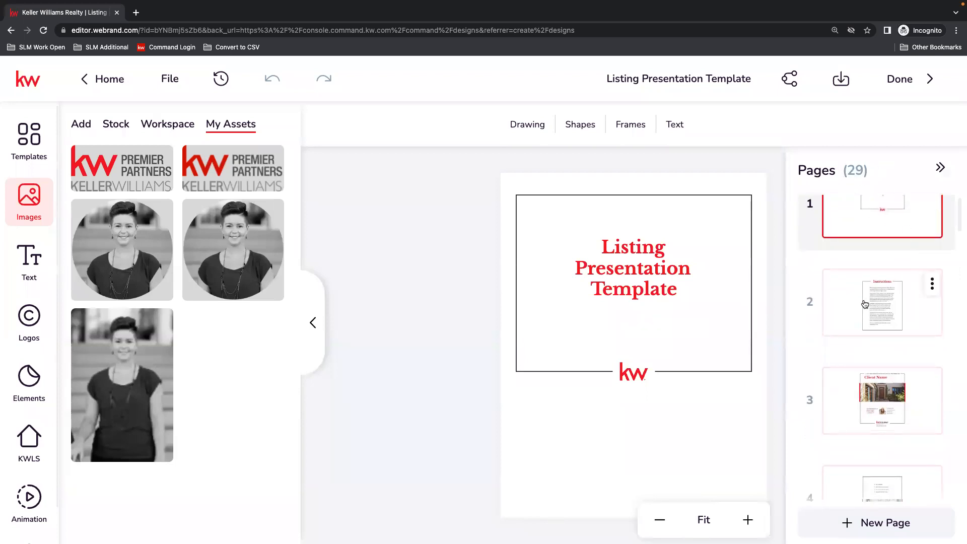
{"action": "left_click_drag", "start_coordinate": [883, 302], "coordinate": [883, 302]}
{"action": "left_click", "coordinate": [883, 303]}
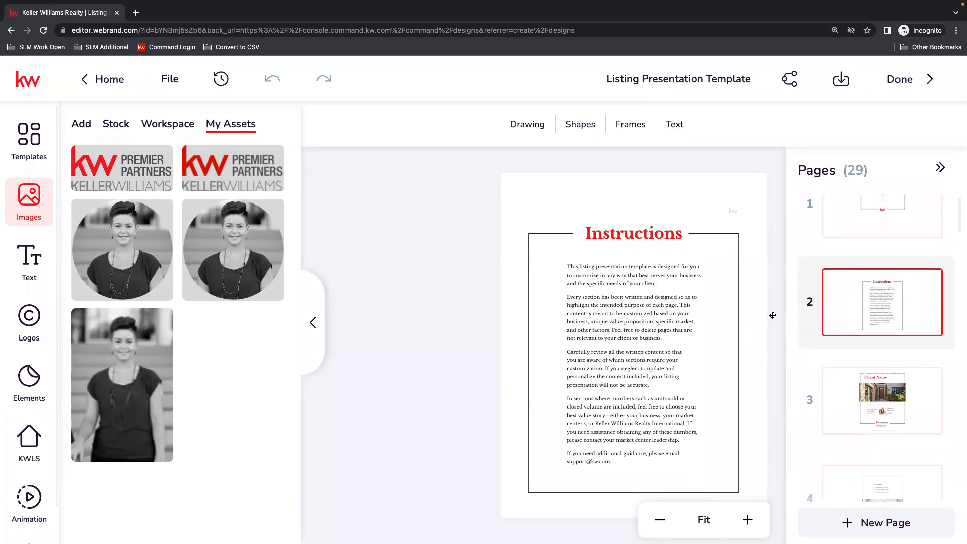
Delete the Instructions page, page 2, from the listing presentation.
{"action": "left_click", "coordinate": [932, 284]}
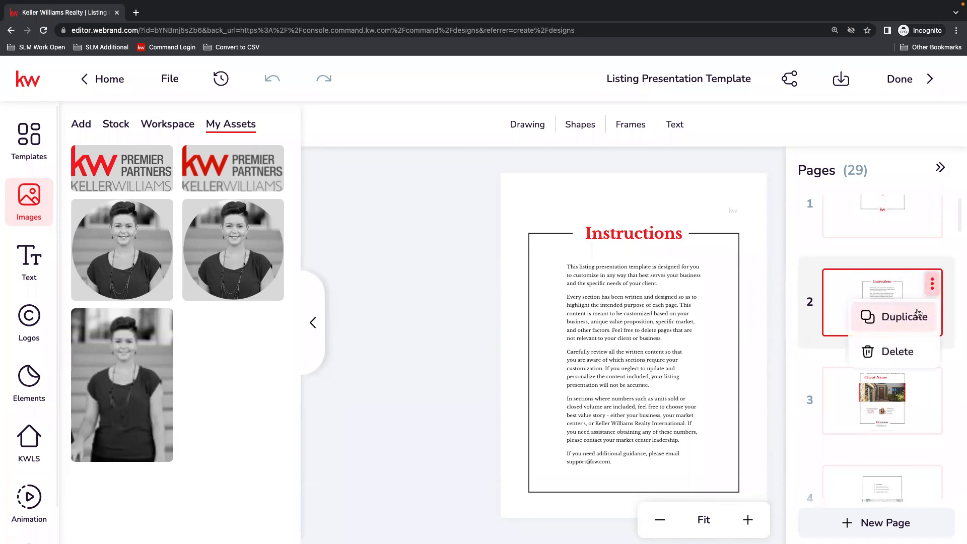
{"action": "left_click", "coordinate": [891, 351]}
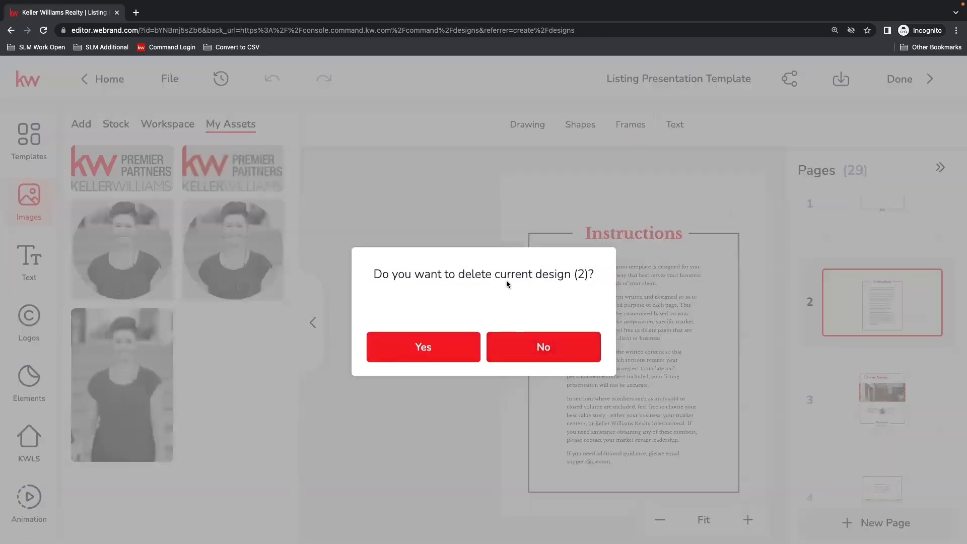
{"action": "left_click", "coordinate": [456, 348]}
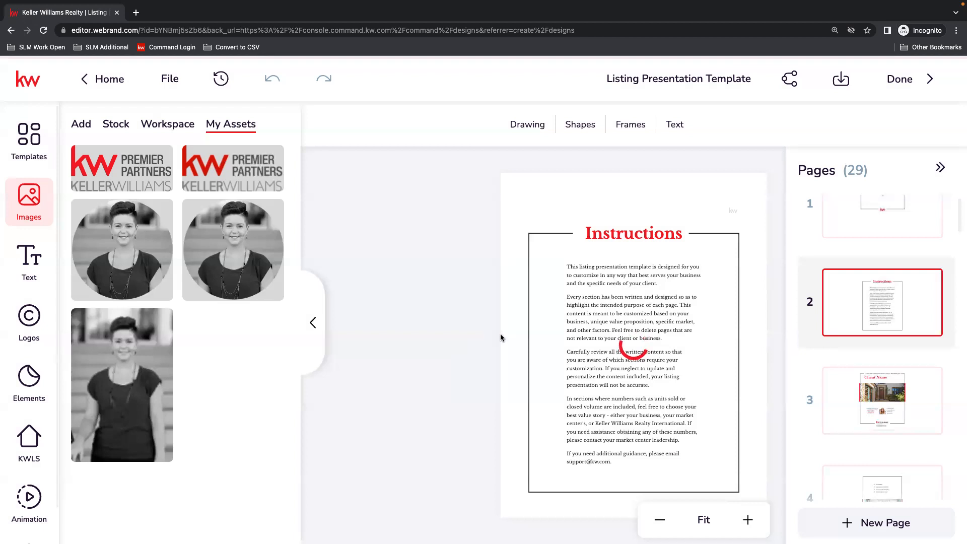
Widen the text box of the title word Template on page 1 so the word fits on one line.
{"action": "left_click", "coordinate": [888, 228]}
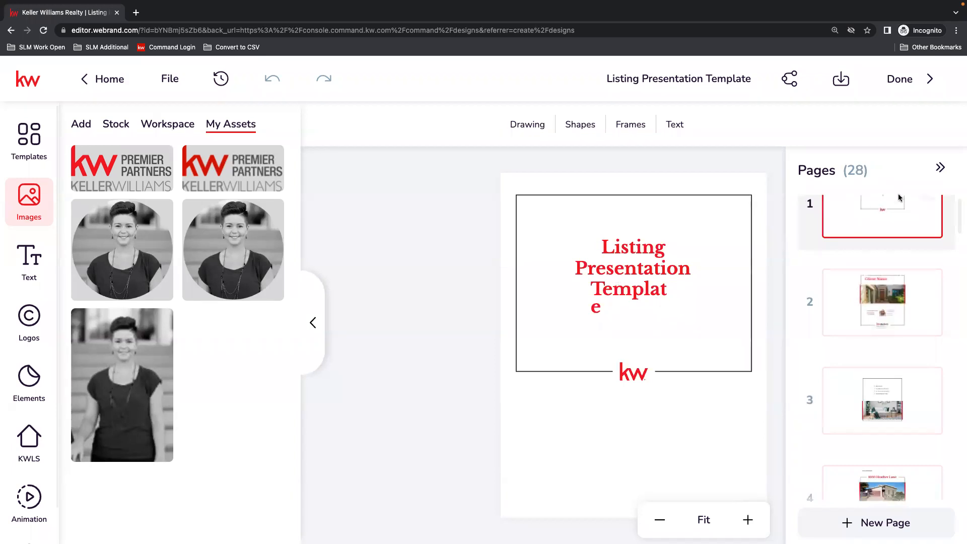
{"action": "left_click", "coordinate": [655, 282]}
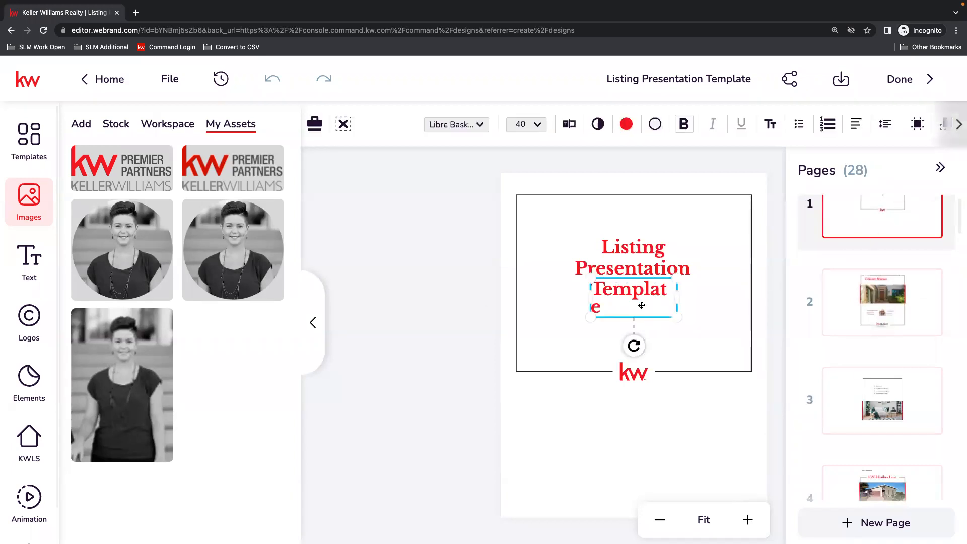
{"action": "left_click_drag", "start_coordinate": [677, 298], "coordinate": [684, 299]}
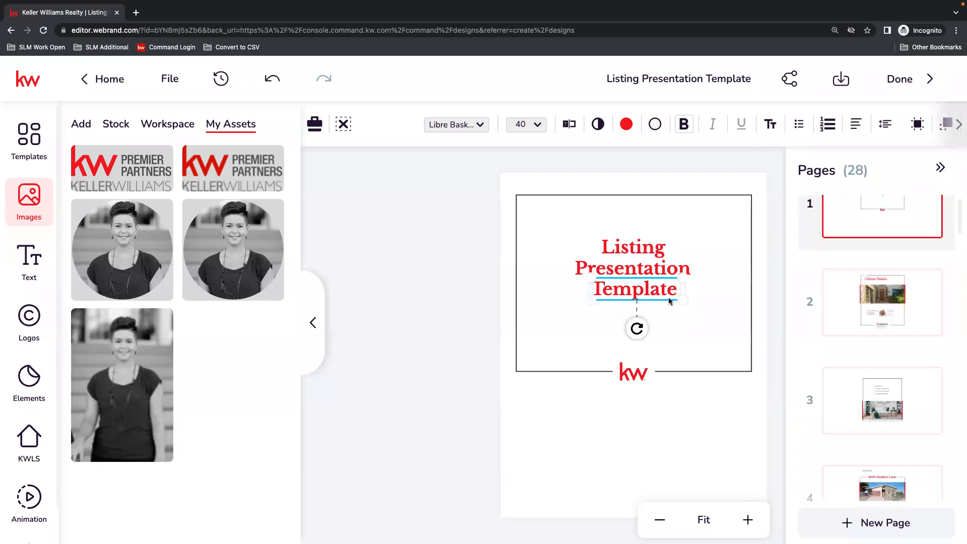
{"action": "left_click", "coordinate": [714, 413]}
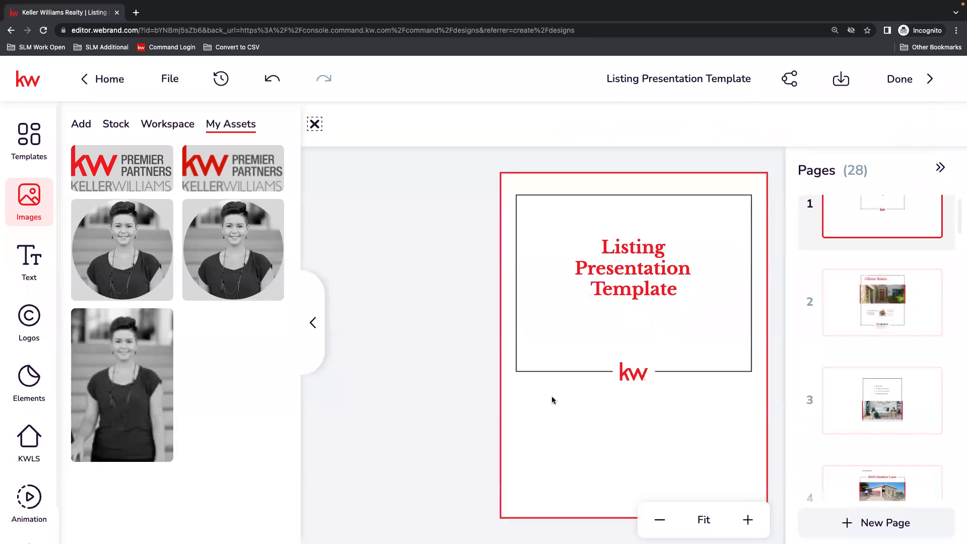
{"action": "left_click", "coordinate": [773, 329]}
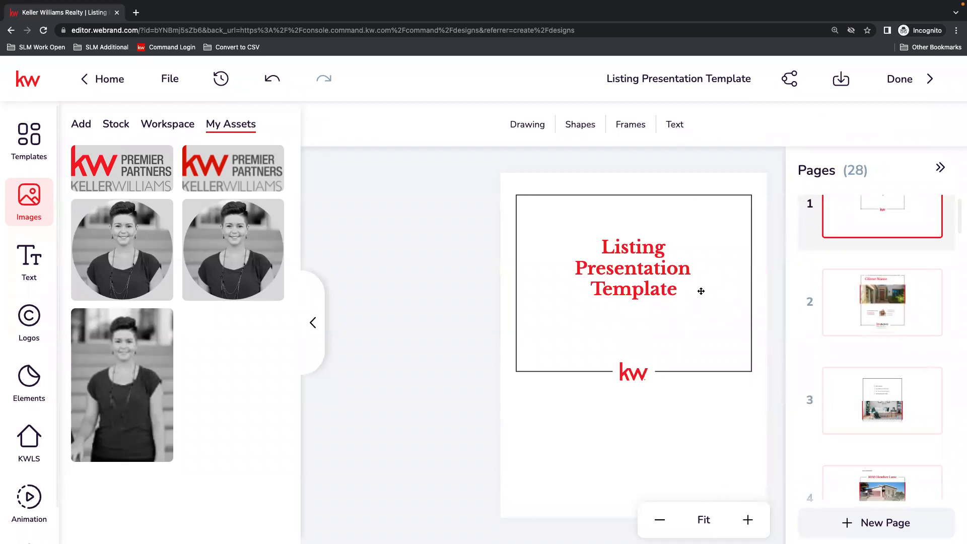
Add a Subtitle text element to page 1 and place it below the framed title and kw logo.
{"action": "left_click", "coordinate": [676, 124]}
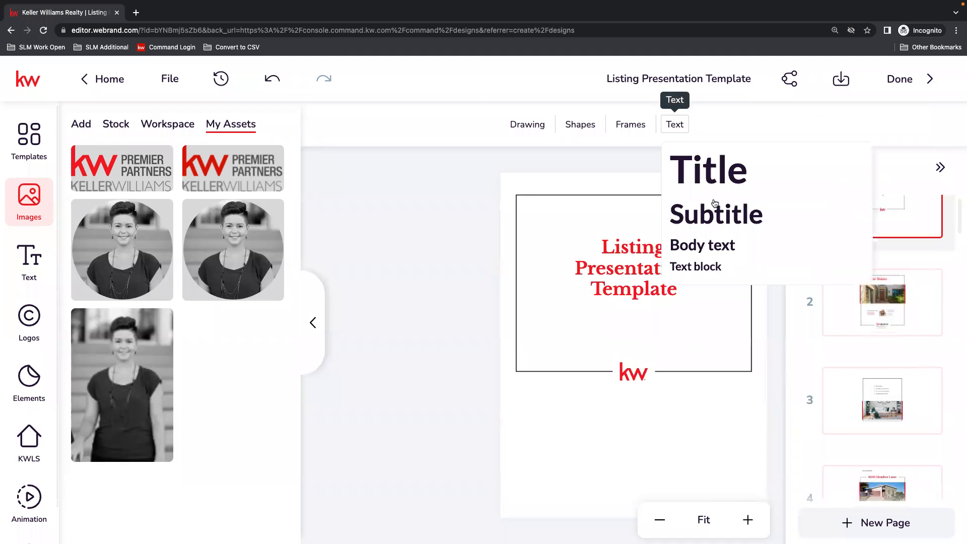
{"action": "left_click", "coordinate": [723, 225]}
{"action": "left_click_drag", "start_coordinate": [623, 348], "coordinate": [620, 446]}
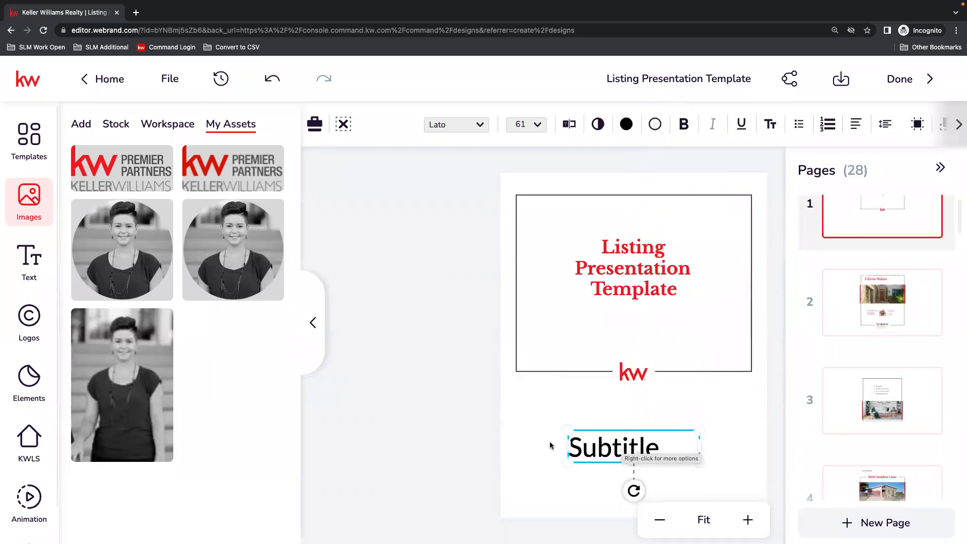
Replace the subtitle's text with "Created by" followed by the agent's full name and save the changes.
{"action": "left_click", "coordinate": [568, 125]}
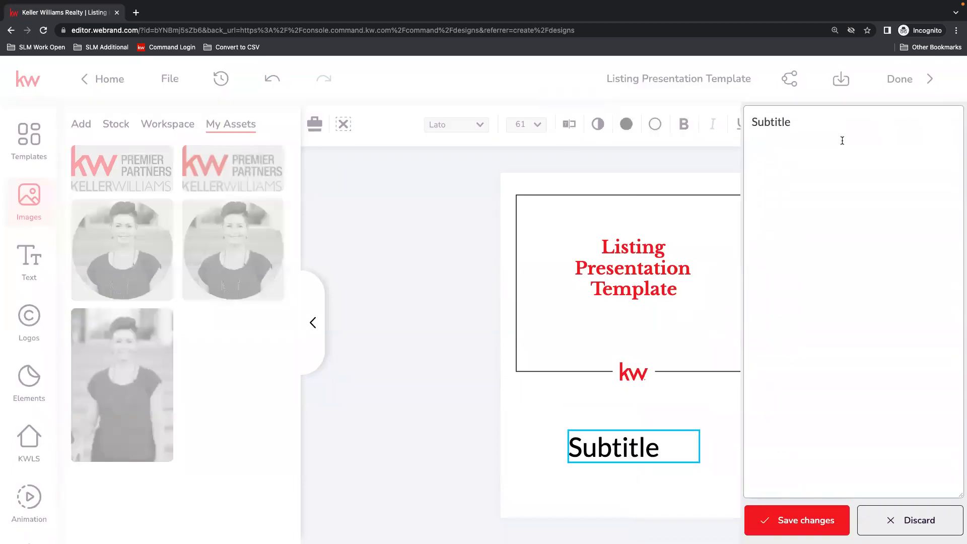
{"action": "left_click_drag", "start_coordinate": [793, 122], "coordinate": [734, 118]}
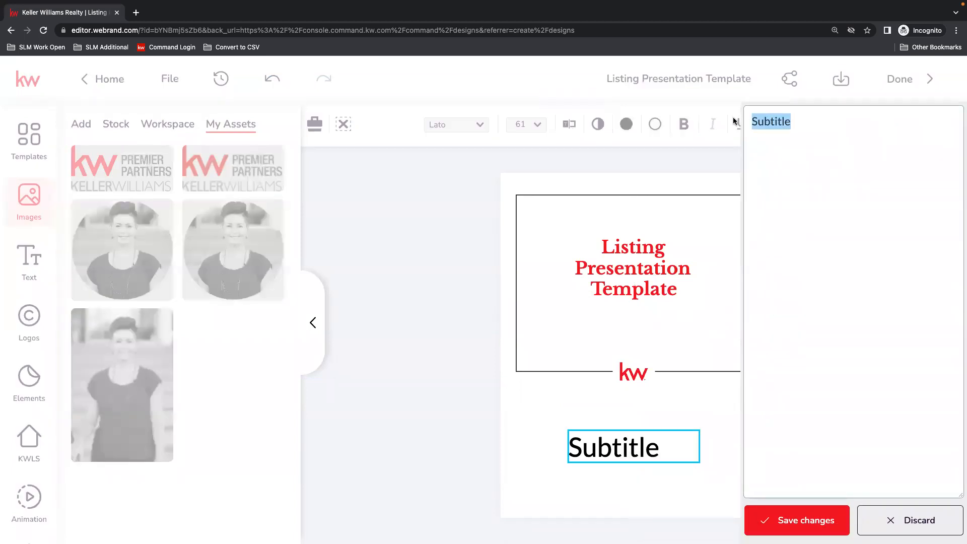
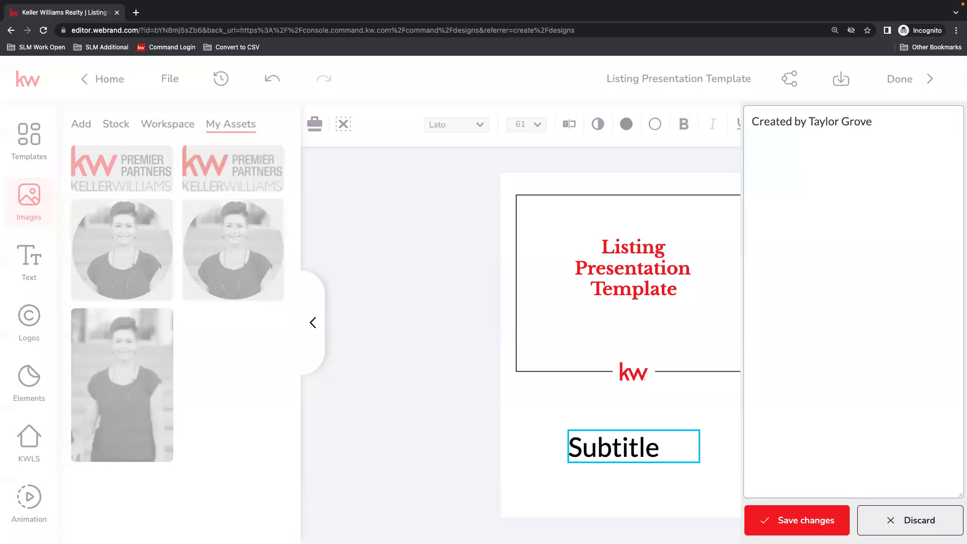
{"action": "left_click", "coordinate": [812, 519]}
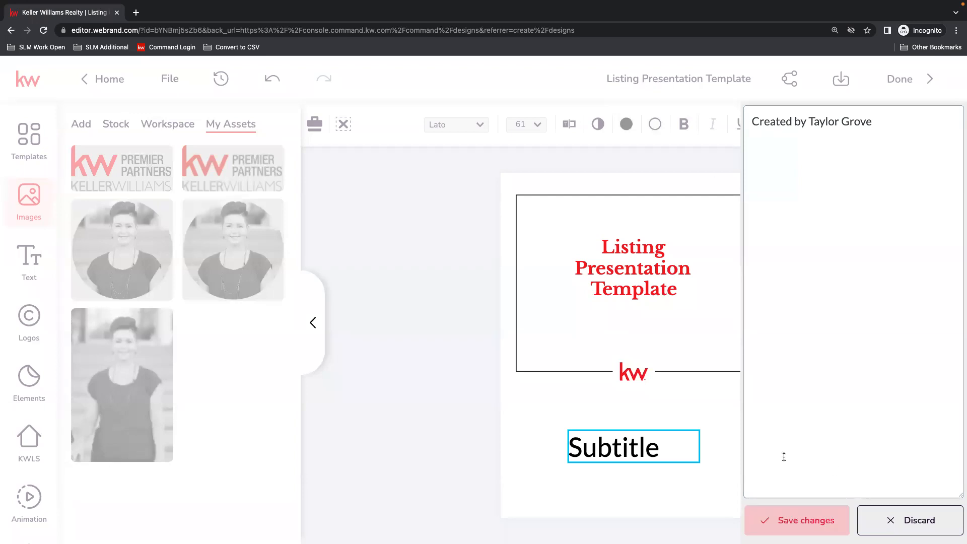
Widen the "Created by" text box on both sides, center its text and set the font size to 38 pt.
{"action": "left_click_drag", "start_coordinate": [566, 472], "coordinate": [534, 473]}
{"action": "left_click_drag", "start_coordinate": [700, 471], "coordinate": [748, 453]}
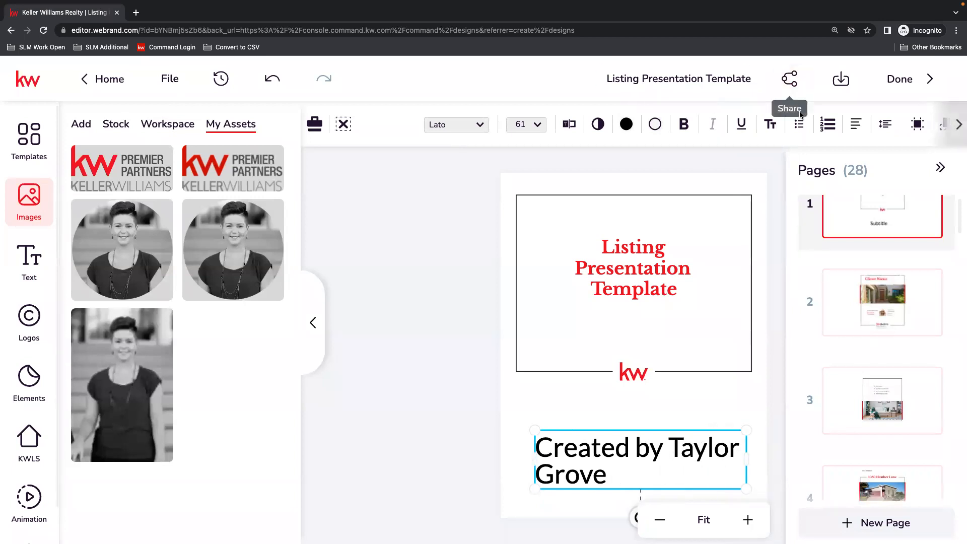
{"action": "left_click", "coordinate": [860, 127]}
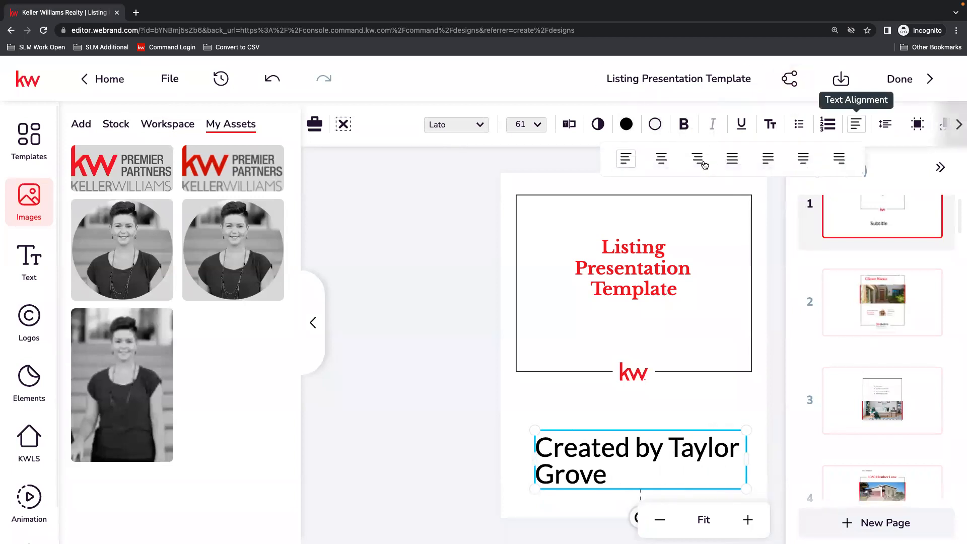
{"action": "left_click", "coordinate": [661, 160]}
{"action": "left_click", "coordinate": [534, 126]}
{"action": "scroll", "coordinate": [529, 297], "scroll_direction": "down", "scroll_amount": 3}
{"action": "scroll", "coordinate": [538, 297], "scroll_direction": "down", "scroll_amount": 5}
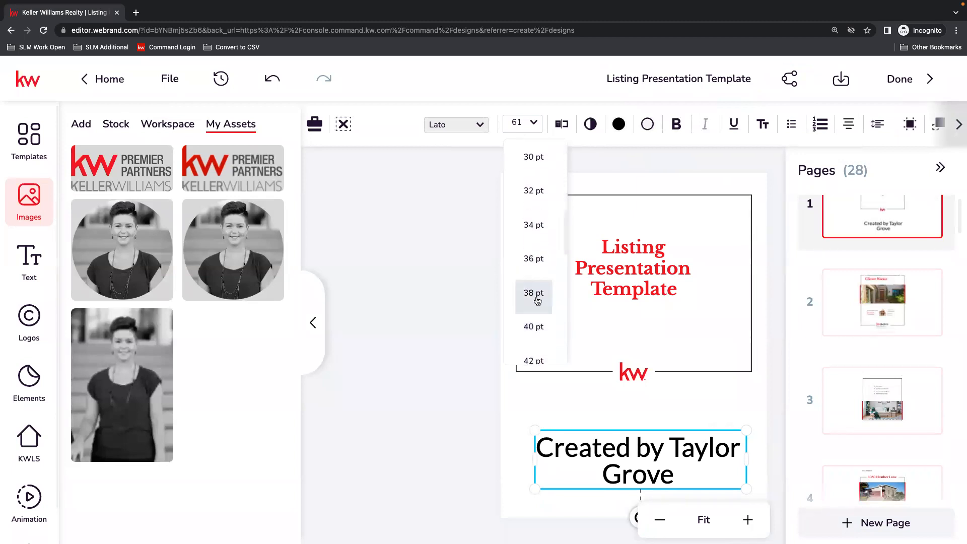
{"action": "left_click", "coordinate": [535, 297]}
{"action": "left_click", "coordinate": [461, 482]}
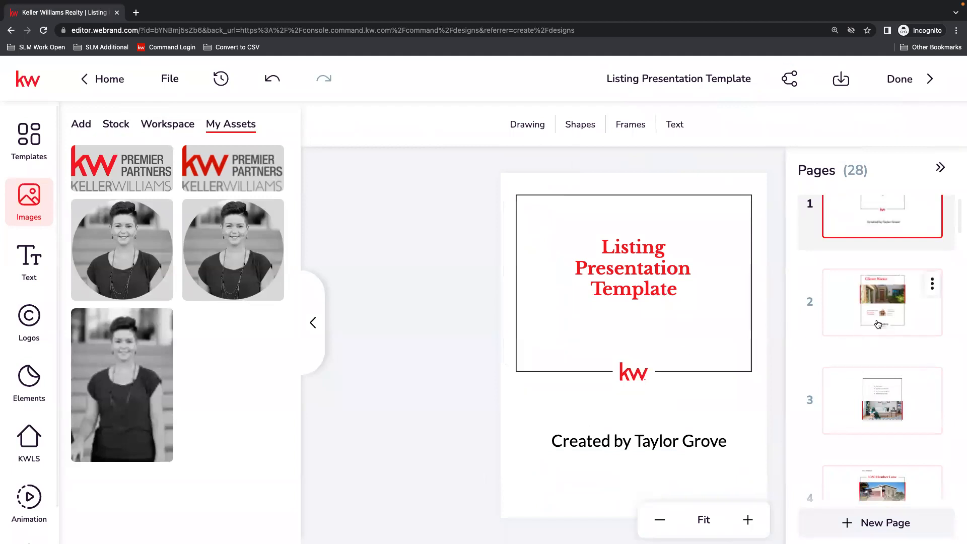
On page 2, replace the Firstname Lastname placeholder with the agent's name from the saved text assets.
{"action": "left_click", "coordinate": [890, 295]}
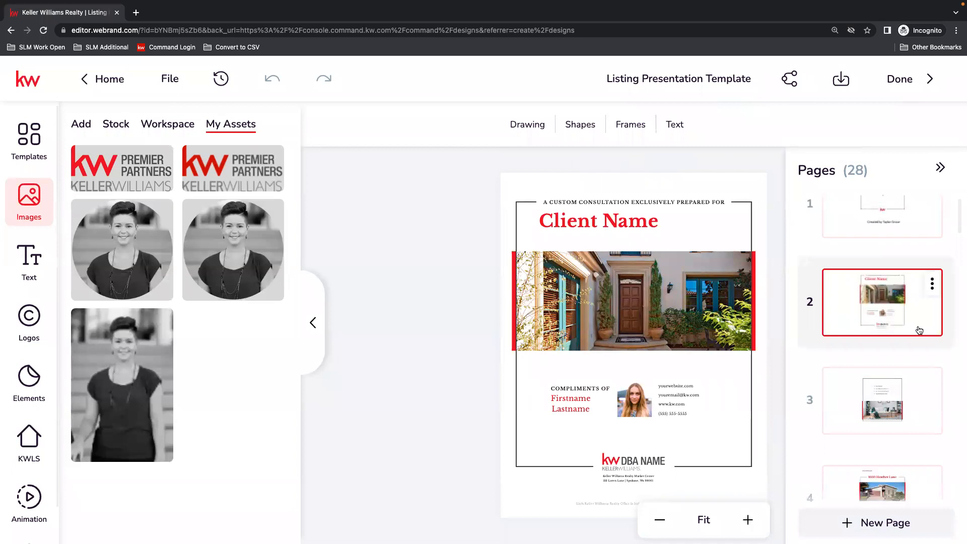
{"action": "scroll", "coordinate": [917, 330], "scroll_direction": "up", "scroll_amount": 1}
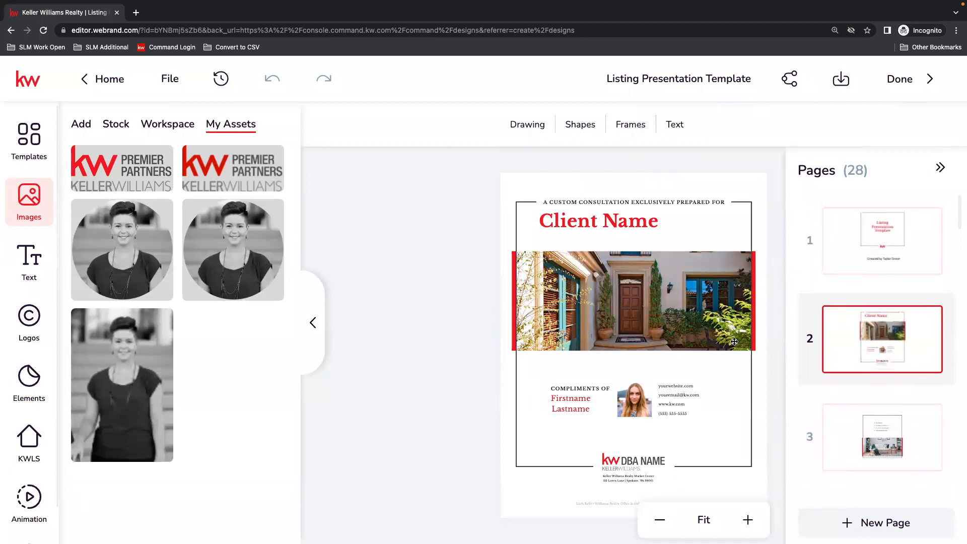
{"action": "left_click", "coordinate": [616, 221]}
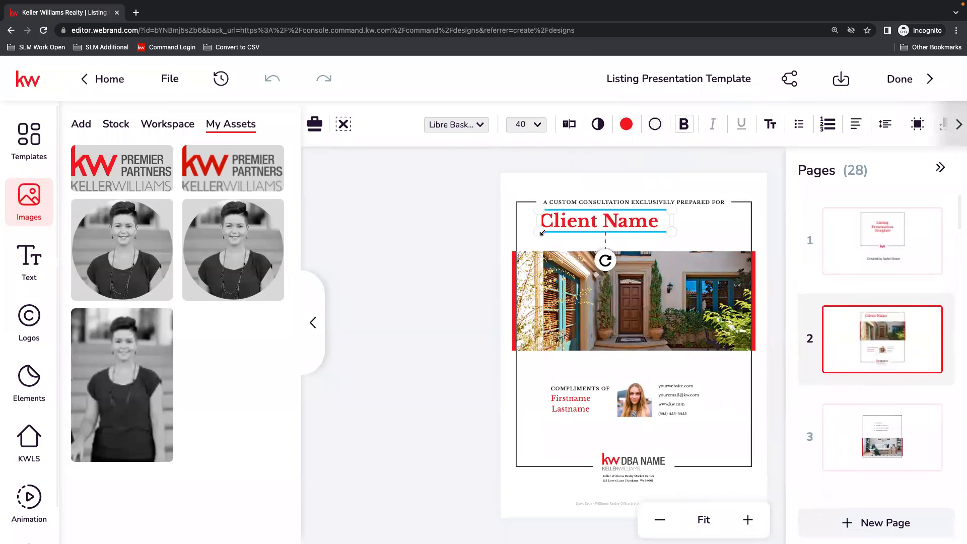
{"action": "left_click", "coordinate": [569, 403]}
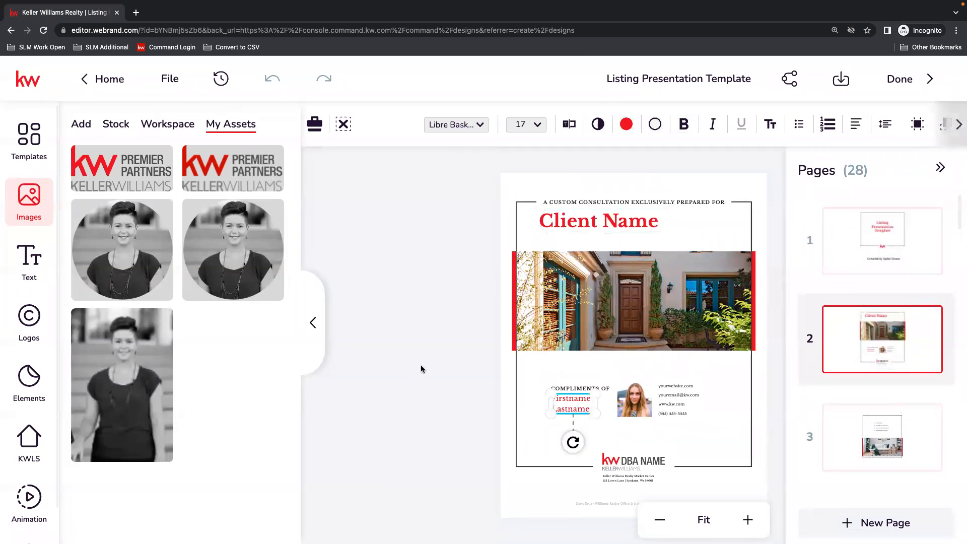
{"action": "mouse_move", "coordinate": [79, 254]}
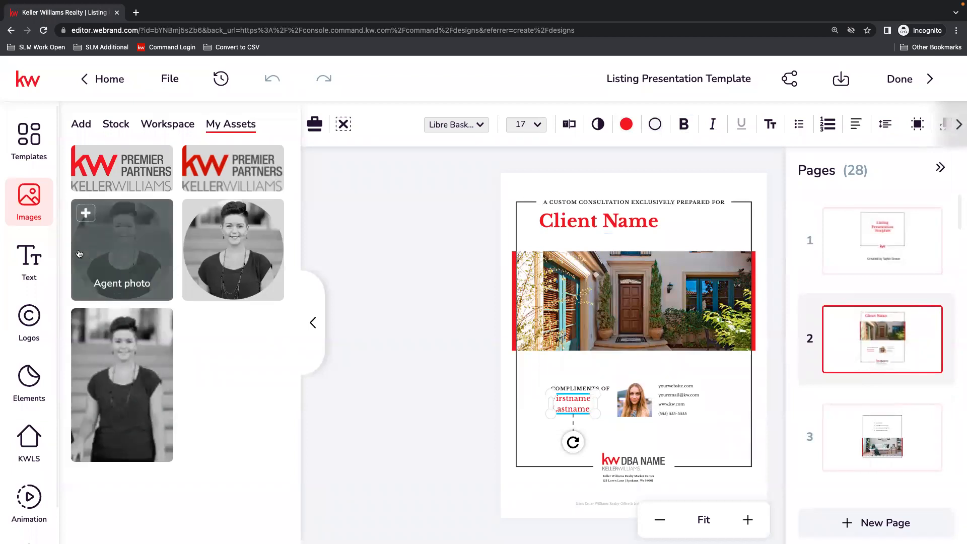
{"action": "left_click", "coordinate": [29, 258]}
{"action": "left_click", "coordinate": [245, 130]}
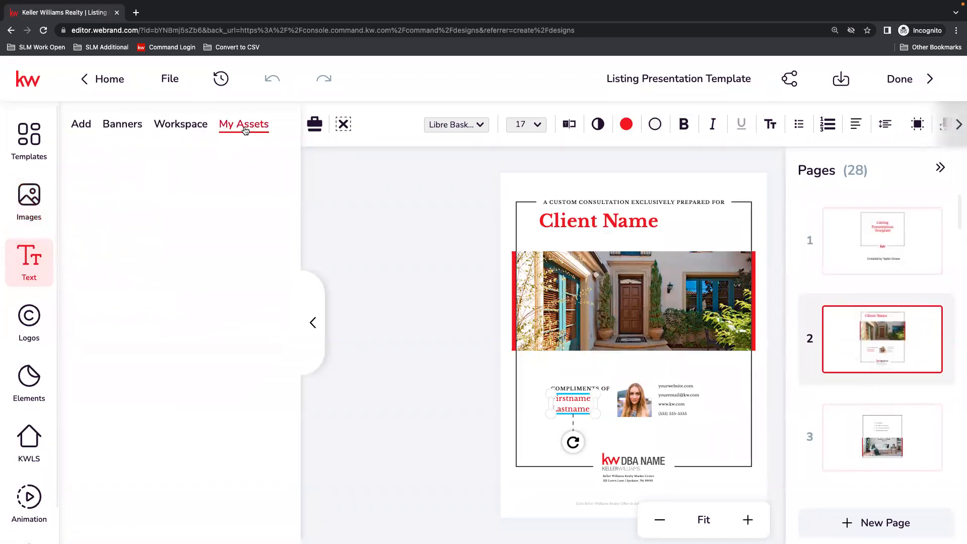
{"action": "left_click", "coordinate": [276, 170]}
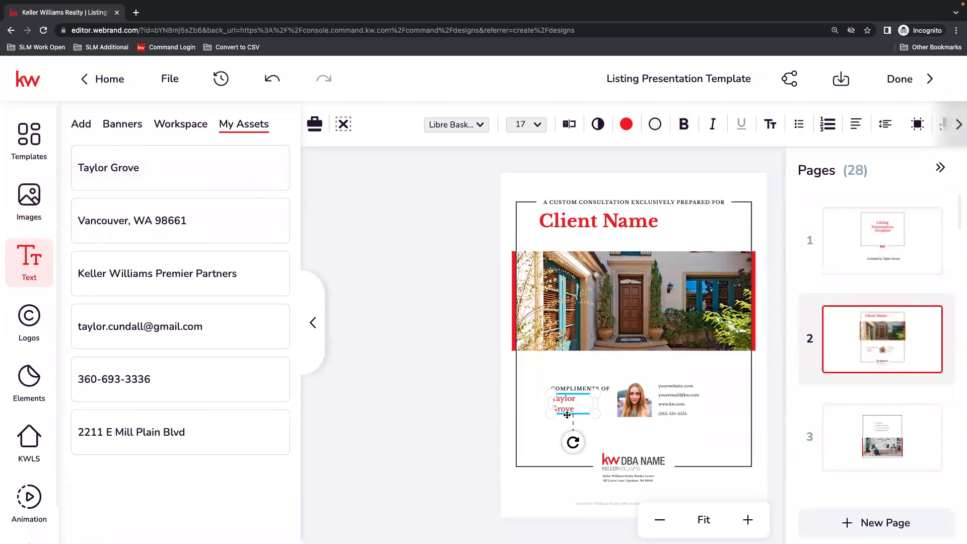
Replace the placeholder website and e-mail in page 2's contact block with the agent's own website and e-mail address.
{"action": "left_click", "coordinate": [696, 391]}
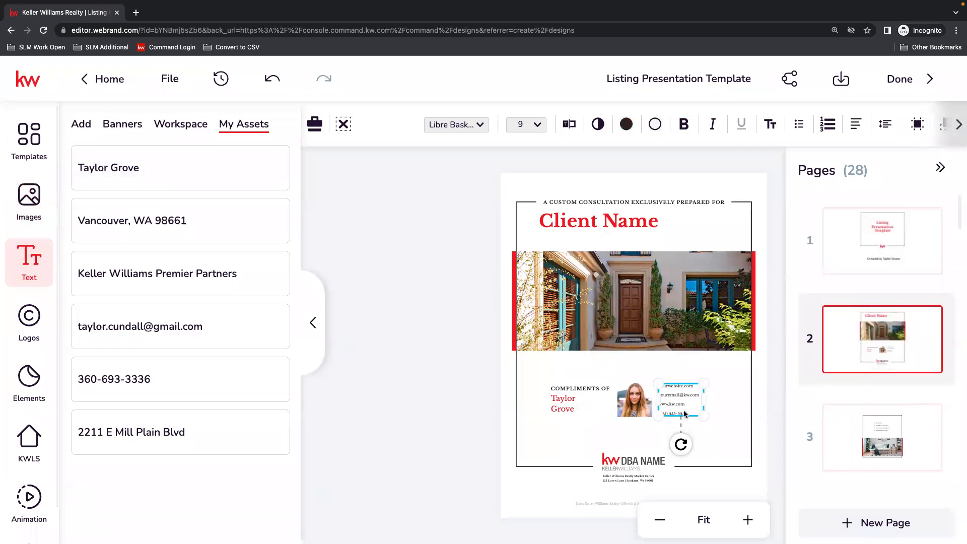
{"action": "left_click", "coordinate": [573, 125]}
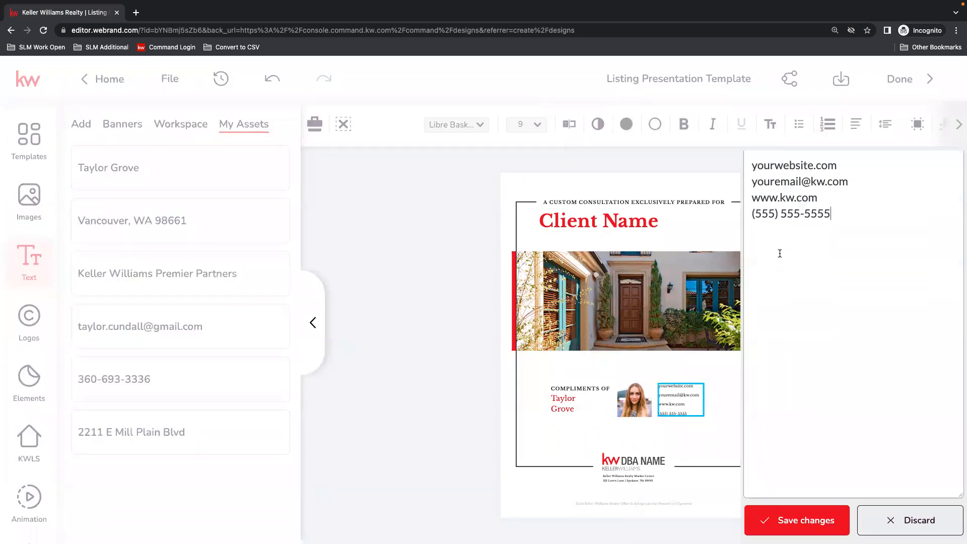
{"action": "left_click_drag", "start_coordinate": [813, 121], "coordinate": [751, 120]}
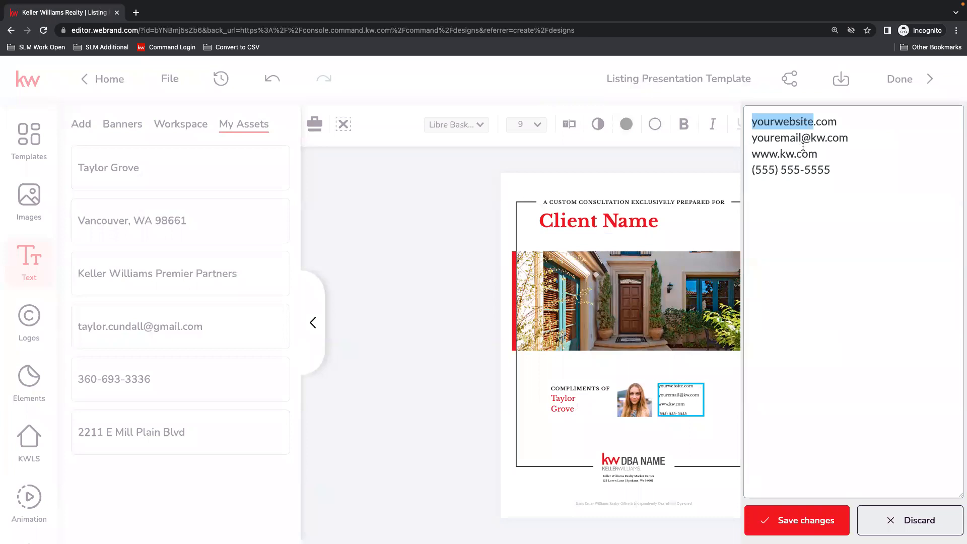
{"action": "type", "text": "tgrove"}
{"action": "type", "text": ".kw"}
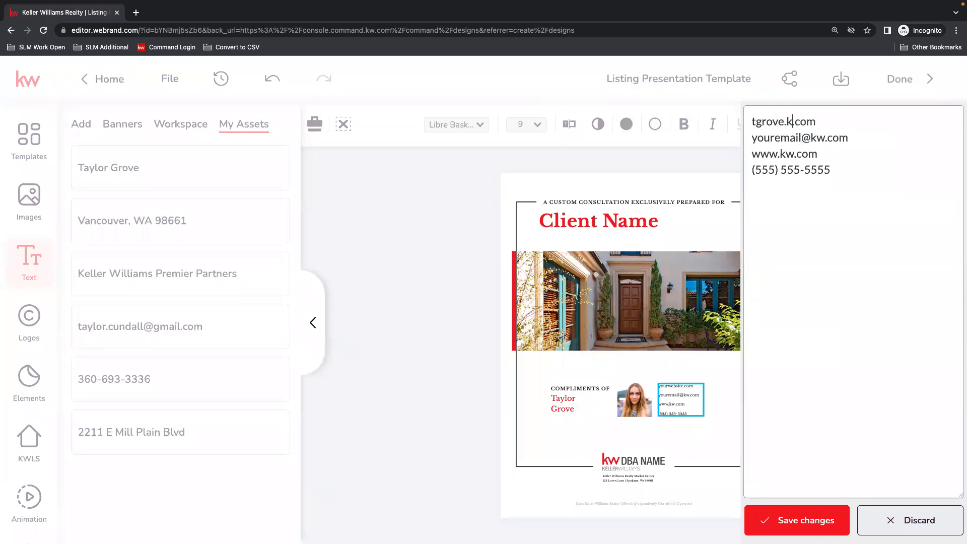
{"action": "left_click_drag", "start_coordinate": [804, 138], "coordinate": [749, 139]}
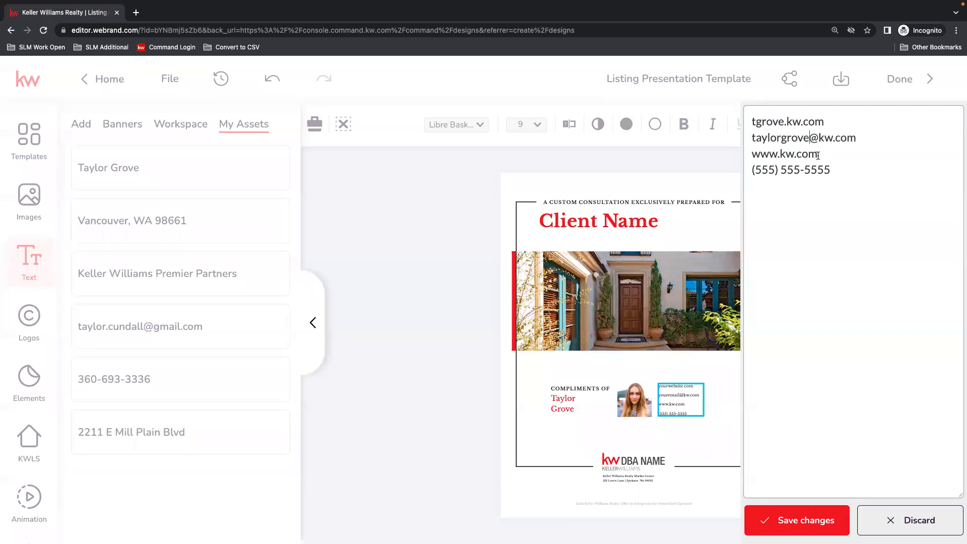
{"action": "left_click_drag", "start_coordinate": [818, 156], "coordinate": [771, 157]}
{"action": "key", "text": "BackSpace"}
{"action": "key", "text": "BackSpace"}
{"action": "key", "text": "BackSpace"}
{"action": "key", "text": "BackSpace"}
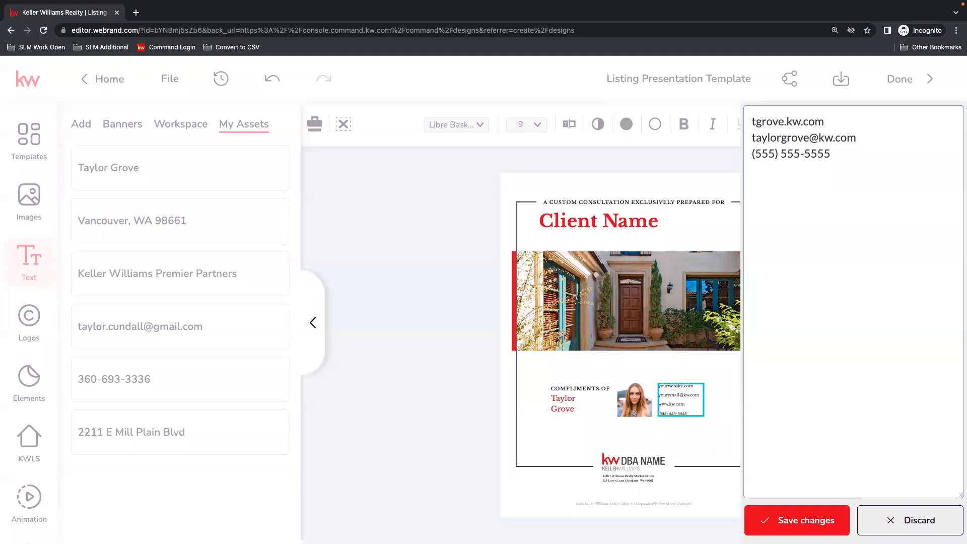
Replace the contact block's placeholder phone number with the agent's number, save it and enlarge the block to about 14.85 pt text.
{"action": "left_click_drag", "start_coordinate": [775, 154], "coordinate": [755, 155]}
{"action": "double_click", "coordinate": [791, 153]}
{"action": "double_click", "coordinate": [817, 153]}
{"action": "left_click", "coordinate": [792, 521]}
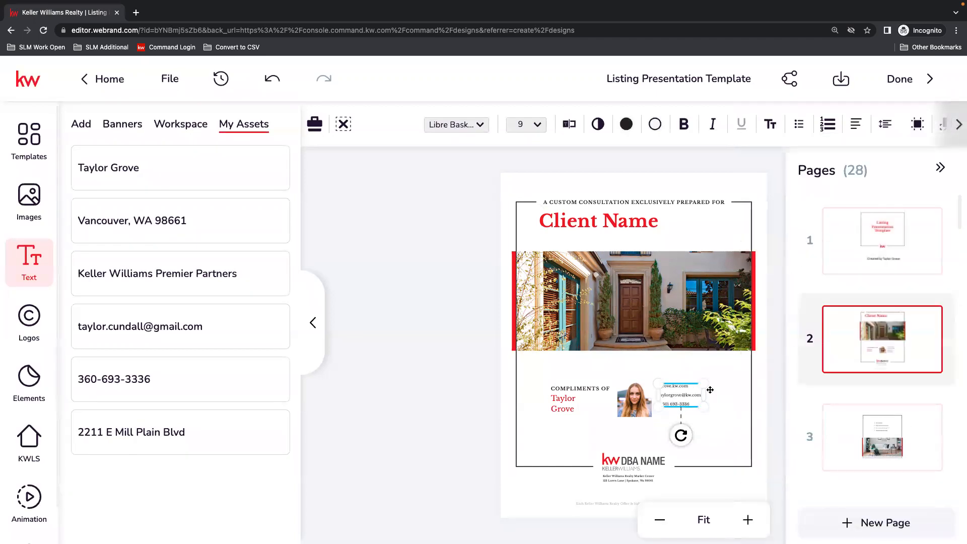
{"action": "left_click_drag", "start_coordinate": [706, 406], "coordinate": [735, 418]}
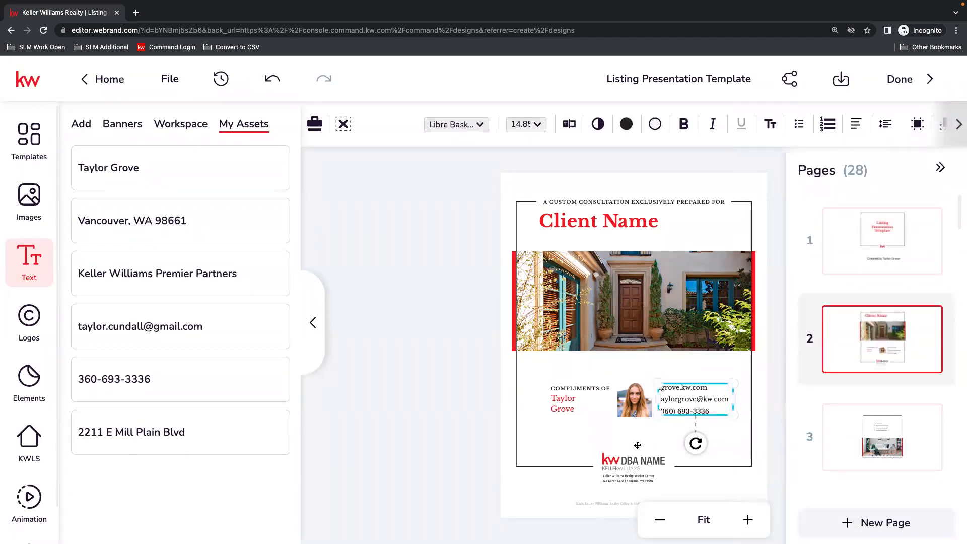
Replace the sample portrait on page 2 with the saved round Agent photo and enlarge it slightly.
{"action": "left_click", "coordinate": [625, 403]}
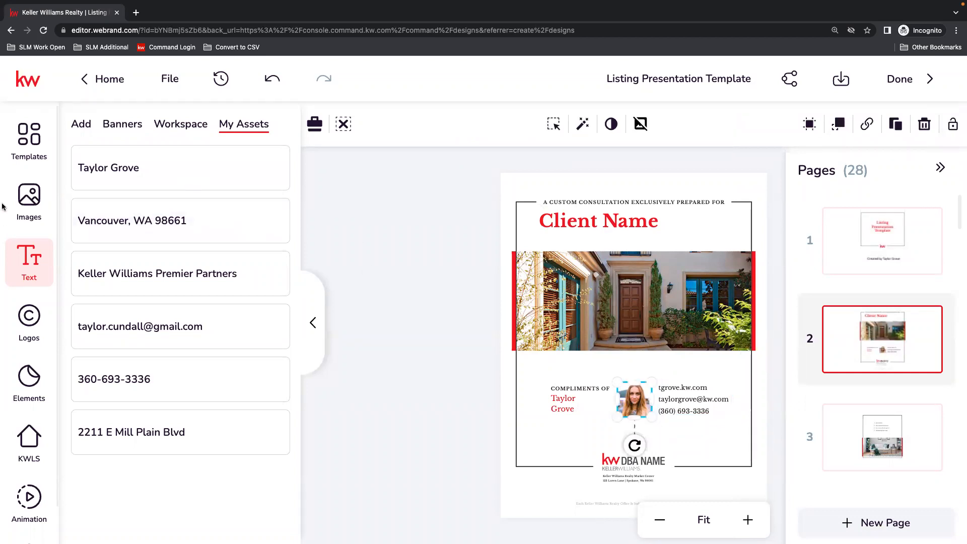
{"action": "left_click", "coordinate": [29, 200]}
{"action": "mouse_move", "coordinate": [248, 253]}
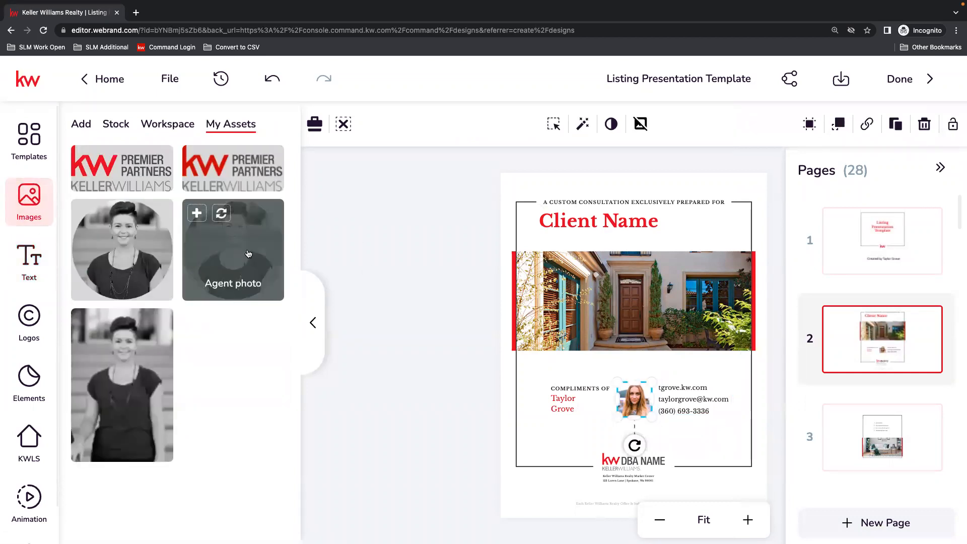
{"action": "left_click", "coordinate": [221, 214]}
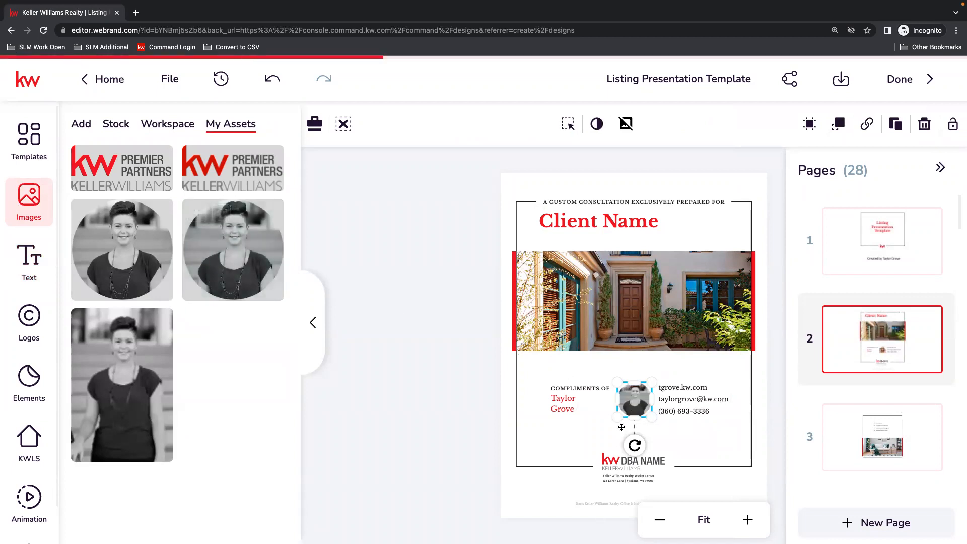
{"action": "mouse_move", "coordinate": [617, 418]}
{"action": "left_mouse_down"}
{"action": "mouse_move", "coordinate": [607, 428]}
{"action": "mouse_move", "coordinate": [635, 414]}
{"action": "left_mouse_up"}
{"action": "left_click", "coordinate": [756, 484]}
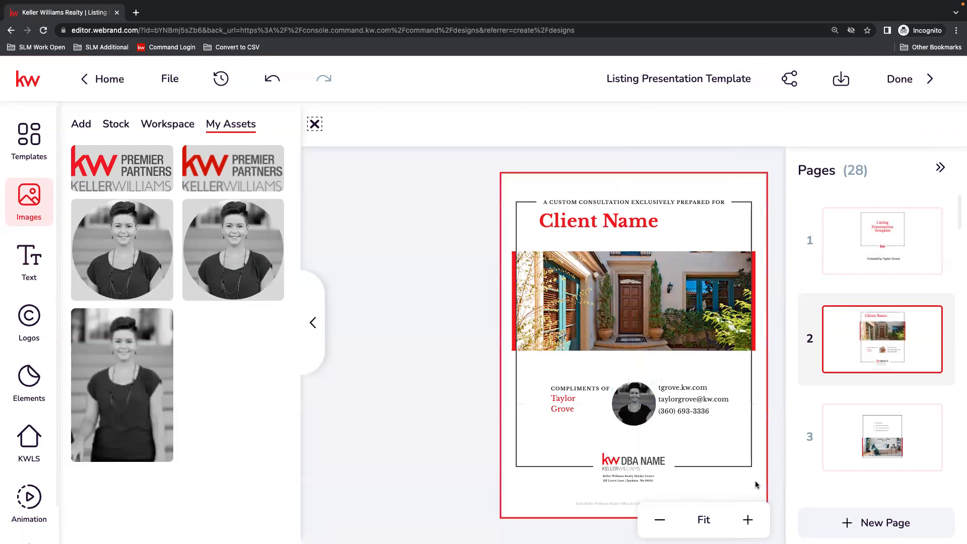
{"action": "left_click", "coordinate": [778, 461]}
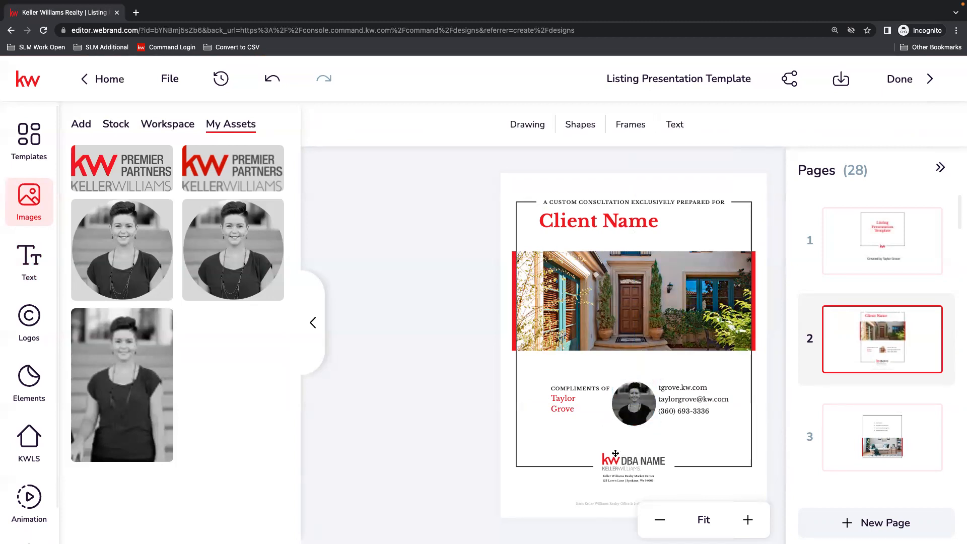
Open the saved logos and try adding the KW Premier Partners logo to page 2, deleting the added copy.
{"action": "left_click", "coordinate": [640, 466]}
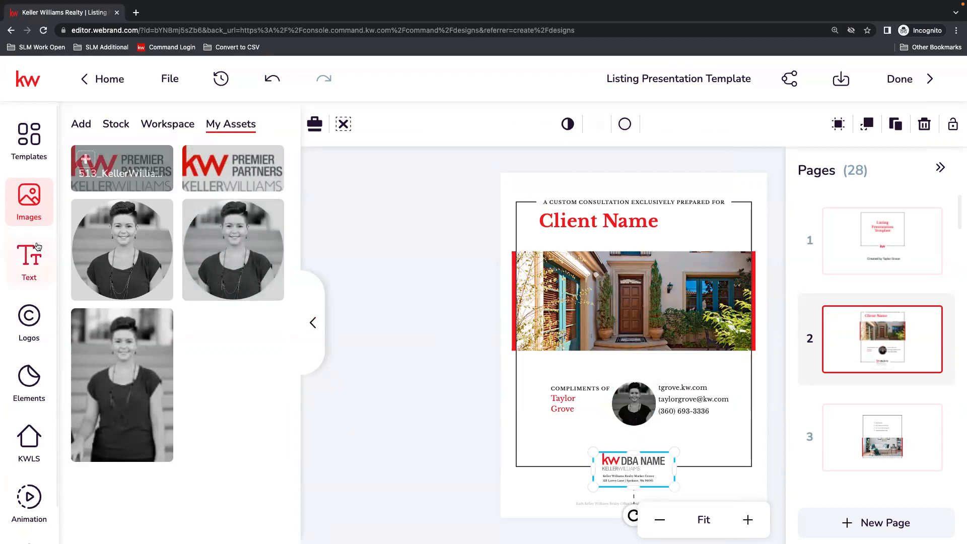
{"action": "left_click", "coordinate": [33, 312]}
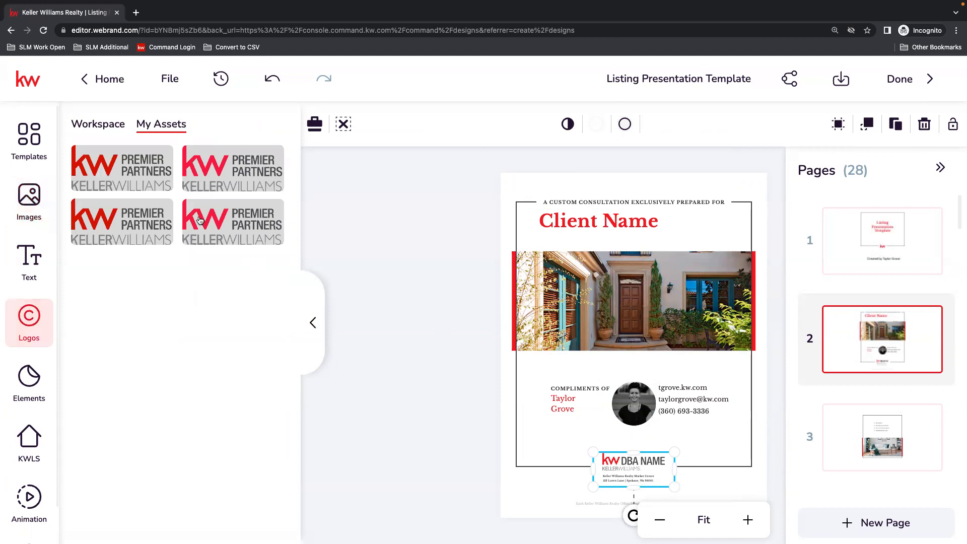
{"action": "left_click", "coordinate": [124, 164]}
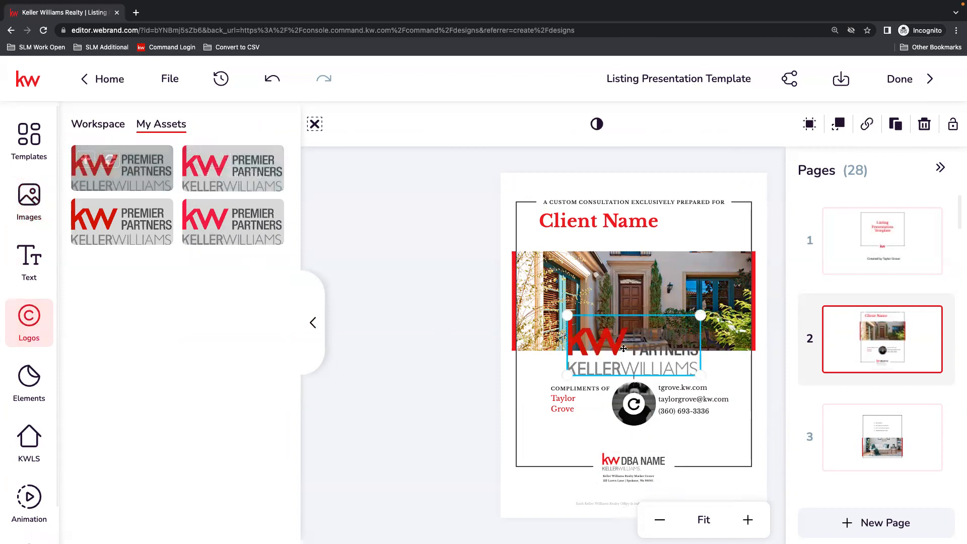
{"action": "key", "text": "Delete"}
Shift the white box behind the DBA NAME logo downward and replace the logo with the saved KW Premier Partners logo.
{"action": "left_click", "coordinate": [642, 462]}
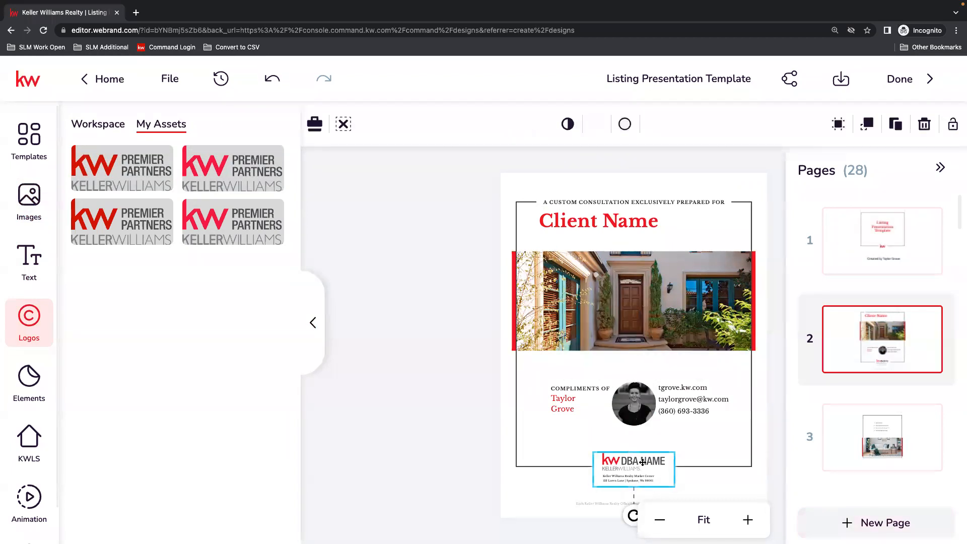
{"action": "left_click_drag", "start_coordinate": [637, 474], "coordinate": [659, 477]}
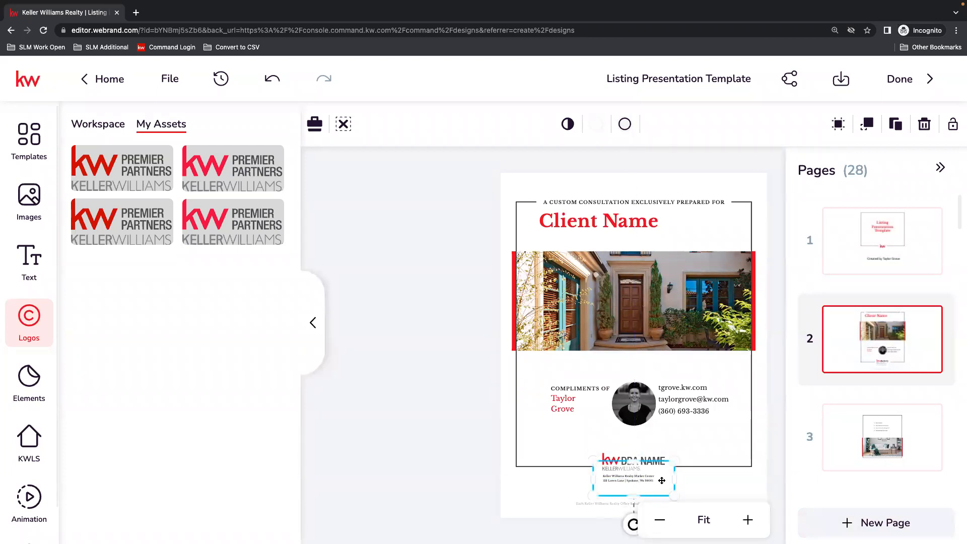
{"action": "left_click", "coordinate": [651, 459]}
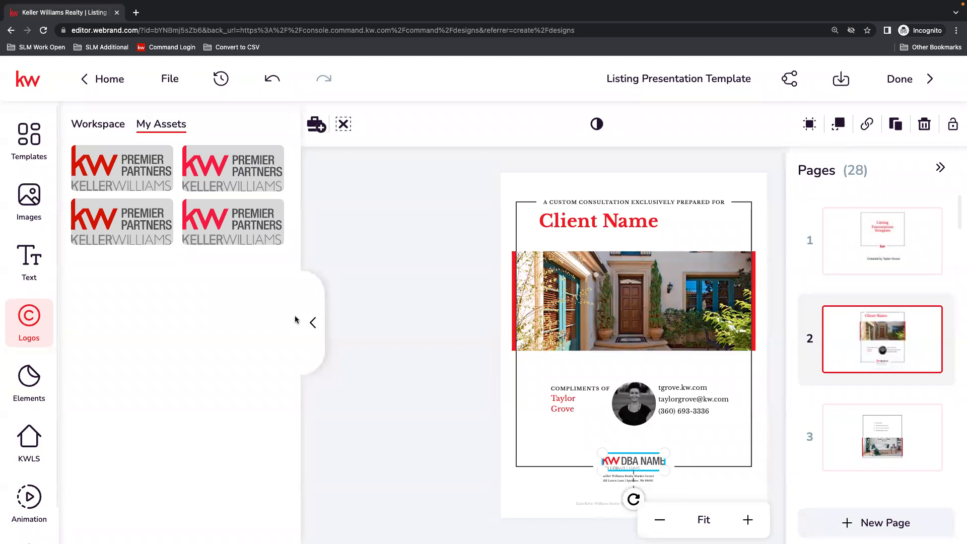
{"action": "mouse_move", "coordinate": [660, 490]}
{"action": "left_mouse_down"}
{"action": "mouse_move", "coordinate": [658, 532]}
{"action": "mouse_move", "coordinate": [657, 438]}
{"action": "mouse_move", "coordinate": [656, 496]}
{"action": "mouse_move", "coordinate": [657, 470]}
{"action": "mouse_move", "coordinate": [736, 471]}
{"action": "mouse_move", "coordinate": [732, 481]}
{"action": "mouse_move", "coordinate": [655, 477]}
{"action": "left_mouse_up"}
{"action": "left_click", "coordinate": [682, 478]}
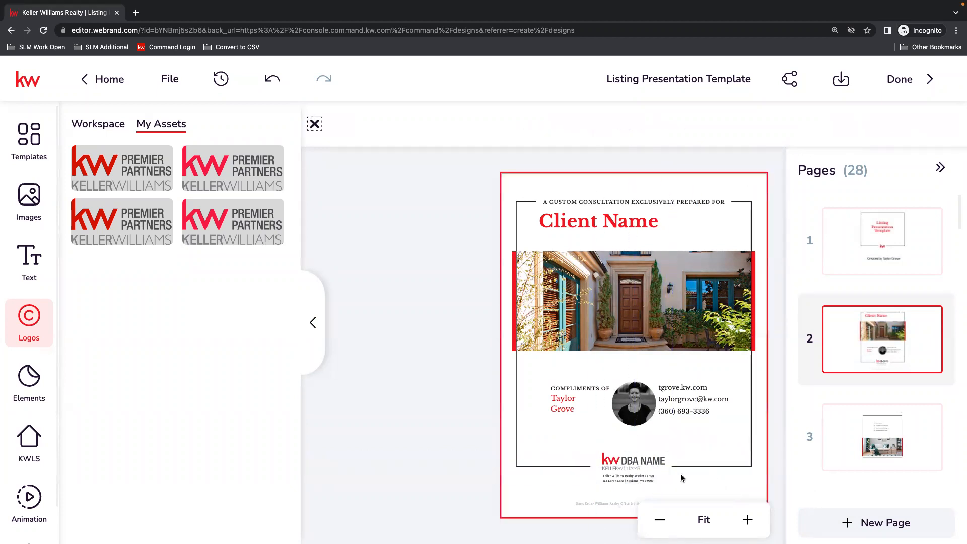
{"action": "left_click", "coordinate": [655, 474]}
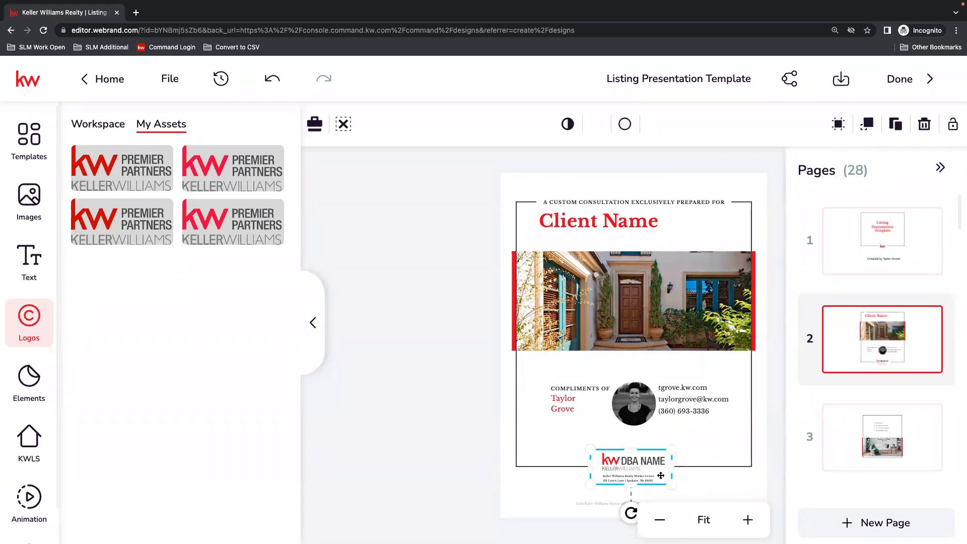
{"action": "left_click_drag", "start_coordinate": [661, 481], "coordinate": [664, 500]}
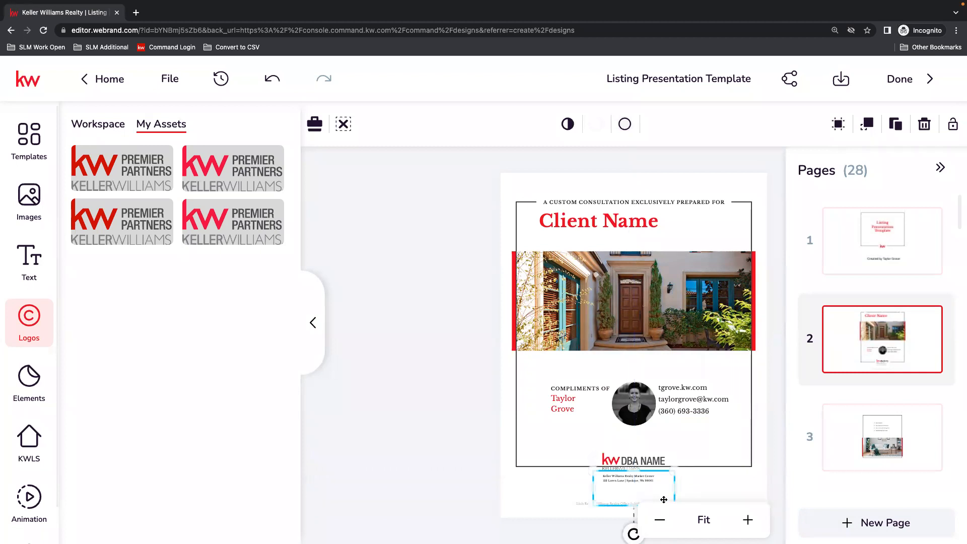
{"action": "left_click", "coordinate": [645, 461]}
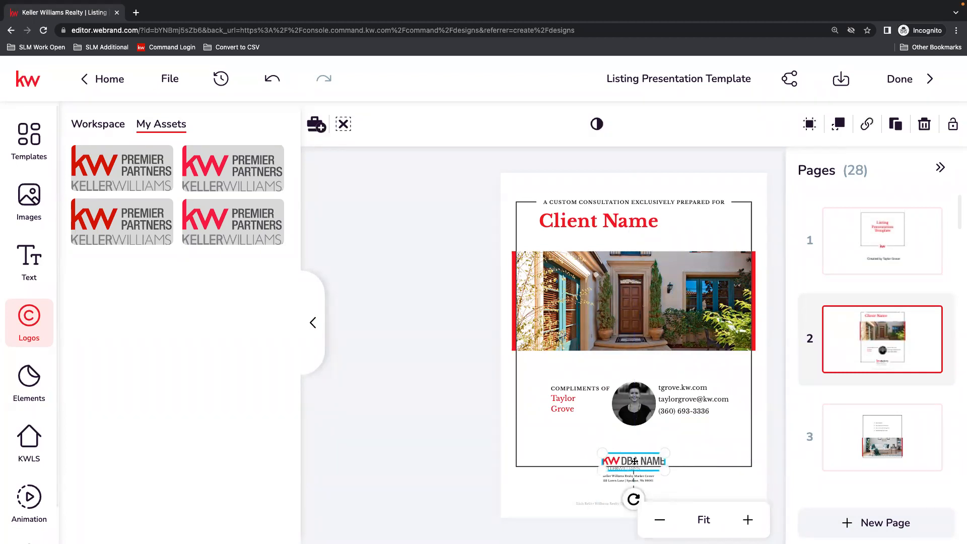
{"action": "left_click", "coordinate": [100, 162]}
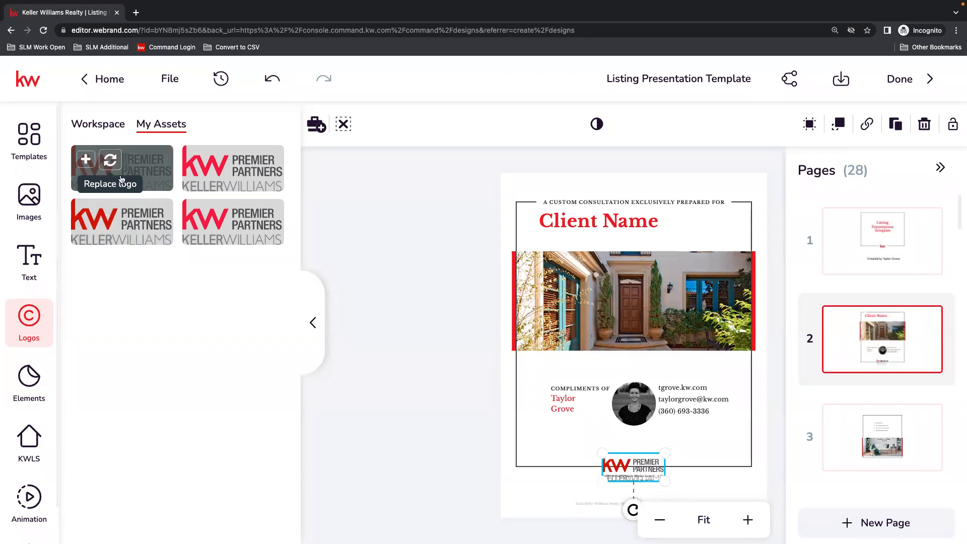
Move the white box back up behind the Premier Partners logo and raise the logo off the address text.
{"action": "left_click_drag", "start_coordinate": [666, 480], "coordinate": [664, 478]}
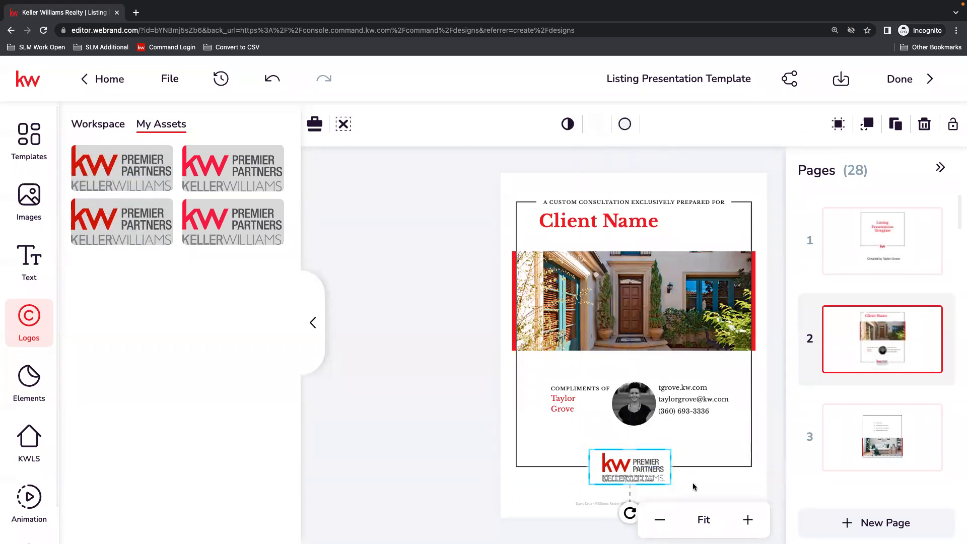
{"action": "left_click", "coordinate": [697, 488]}
{"action": "left_click", "coordinate": [648, 474]}
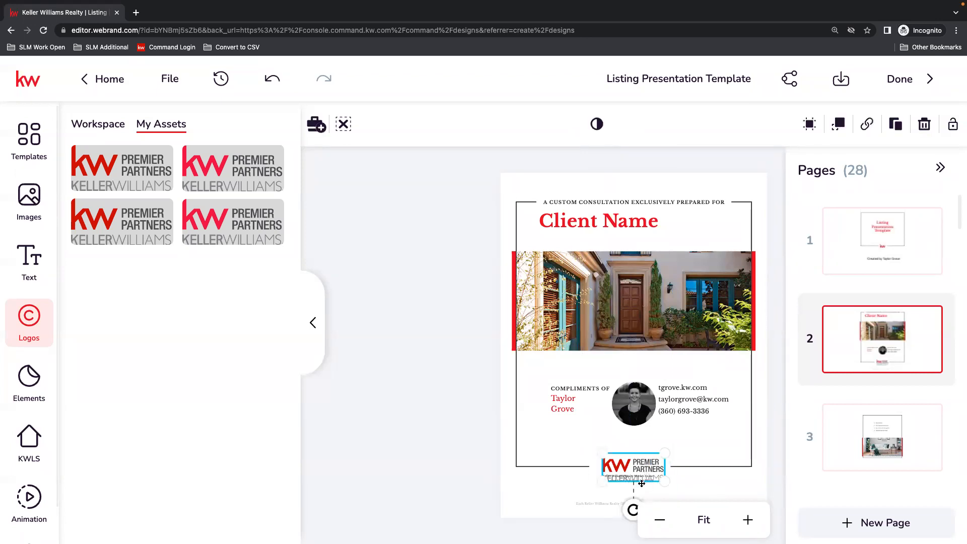
{"action": "left_click_drag", "start_coordinate": [644, 473], "coordinate": [644, 465]}
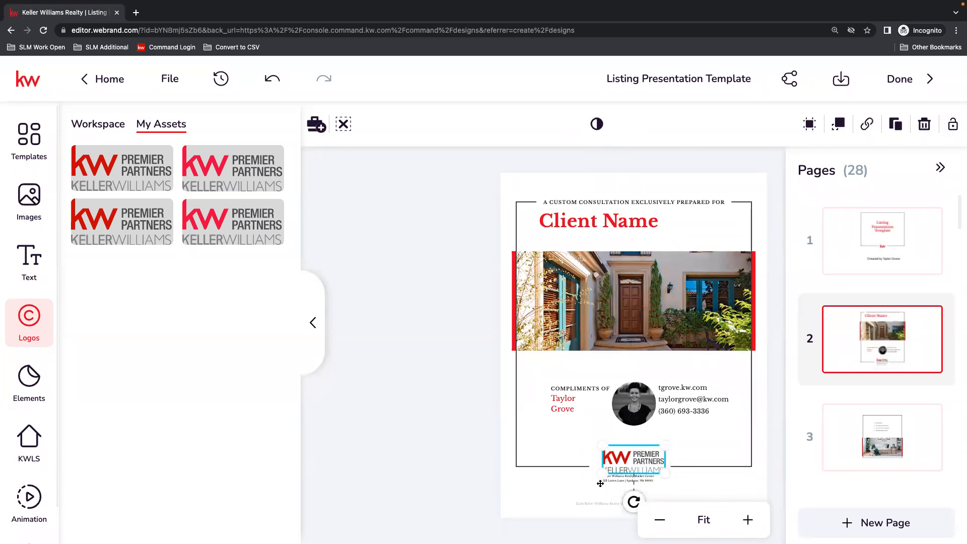
Position the market center address text block just beneath the Premier Partners logo.
{"action": "left_click", "coordinate": [602, 484]}
{"action": "left_click", "coordinate": [603, 483]}
{"action": "left_click", "coordinate": [599, 494]}
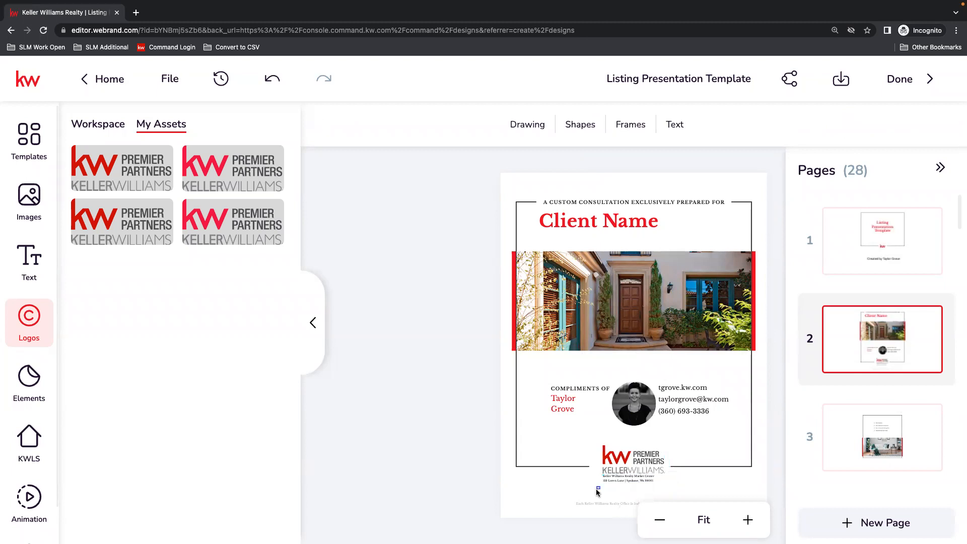
{"action": "left_click", "coordinate": [621, 484]}
{"action": "left_click_drag", "start_coordinate": [621, 484], "coordinate": [637, 483]}
{"action": "left_click", "coordinate": [650, 457]}
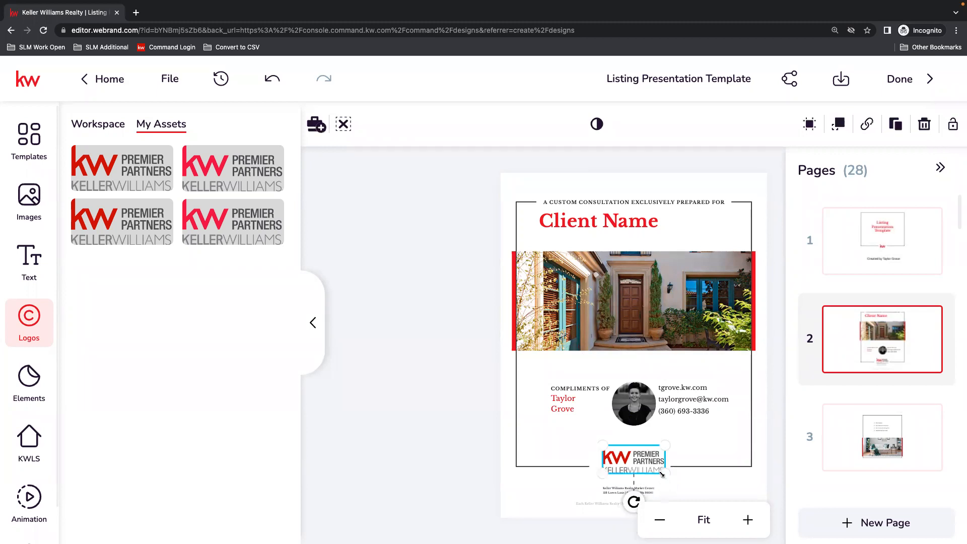
{"action": "left_click", "coordinate": [717, 485]}
{"action": "mouse_move", "coordinate": [636, 491]}
{"action": "left_mouse_down"}
{"action": "mouse_move", "coordinate": [637, 484]}
{"action": "mouse_move", "coordinate": [693, 498]}
{"action": "mouse_move", "coordinate": [639, 487]}
{"action": "left_mouse_up"}
Edit the address text block so its first line reads Keller Williams Premier Partners.
{"action": "double_click", "coordinate": [633, 483]}
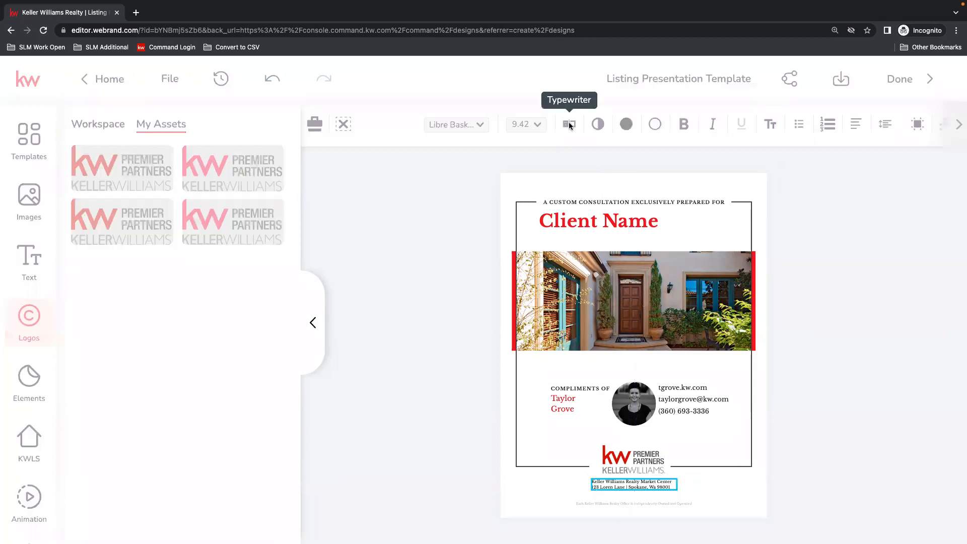
{"action": "left_click_drag", "start_coordinate": [937, 122], "coordinate": [829, 120]}
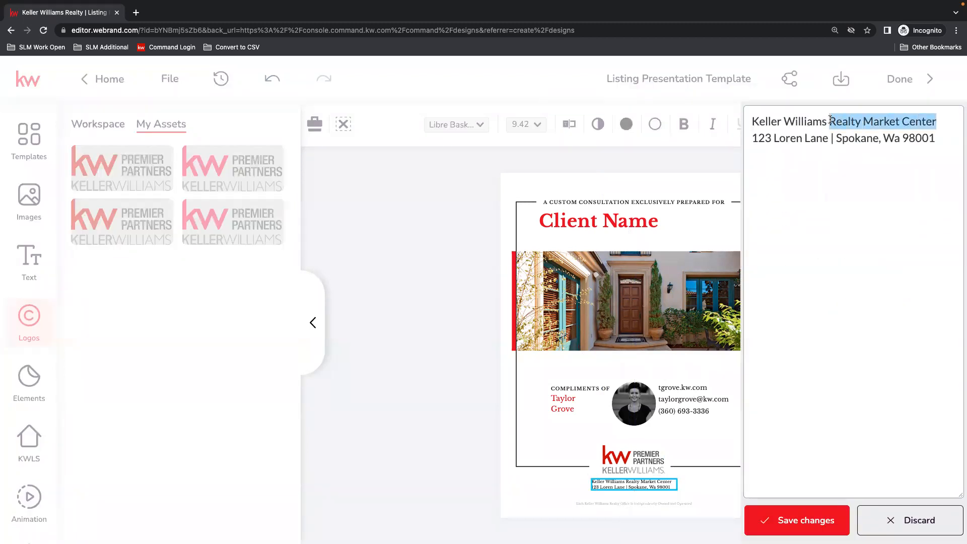
{"action": "type", "text": "Premier"}
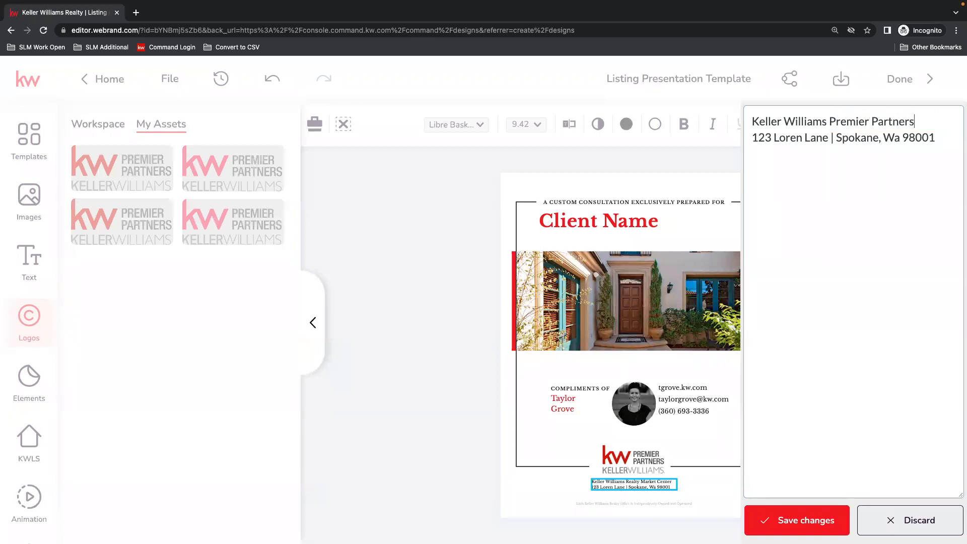
Replace the placeholder street in the address block's second line with the office's own street address.
{"action": "left_click_drag", "start_coordinate": [829, 138], "coordinate": [748, 139]}
{"action": "type", "text": "2211 E Mill Plain V"}
{"action": "key", "text": "BackSpace"}
{"action": "type", "text": "Blvd"}
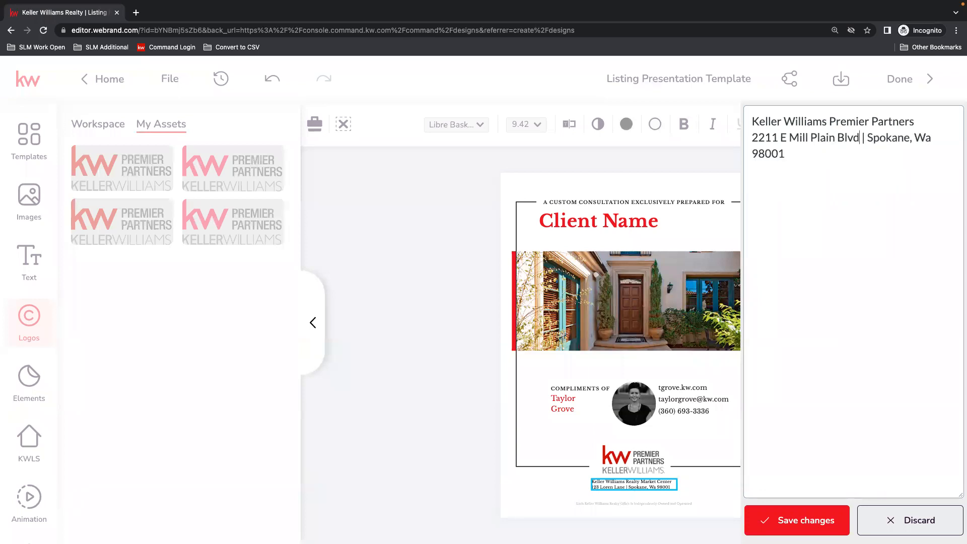
Replace the placeholder city, state and ZIP code with the office's own and save the text changes.
{"action": "left_click_drag", "start_coordinate": [897, 140], "coordinate": [910, 138]}
{"action": "key", "text": "BackSpace"}
{"action": "key", "text": "BackSpace"}
{"action": "type", "text": "Van"}
{"action": "type", "text": "couver"}
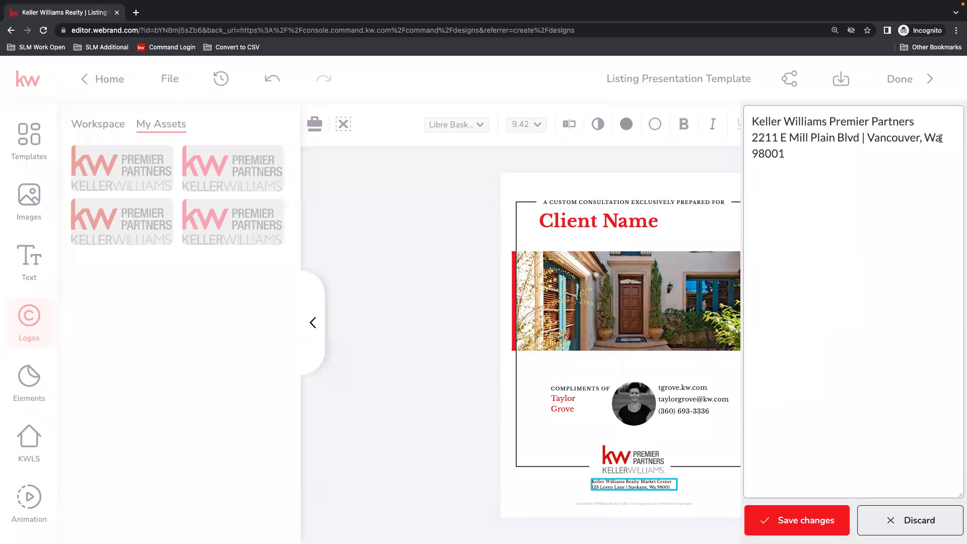
{"action": "type", "text": ", WA"}
{"action": "key", "text": "BackSpace"}
{"action": "key", "text": "BackSpace"}
{"action": "type", "text": "66"}
{"action": "left_click", "coordinate": [798, 520]}
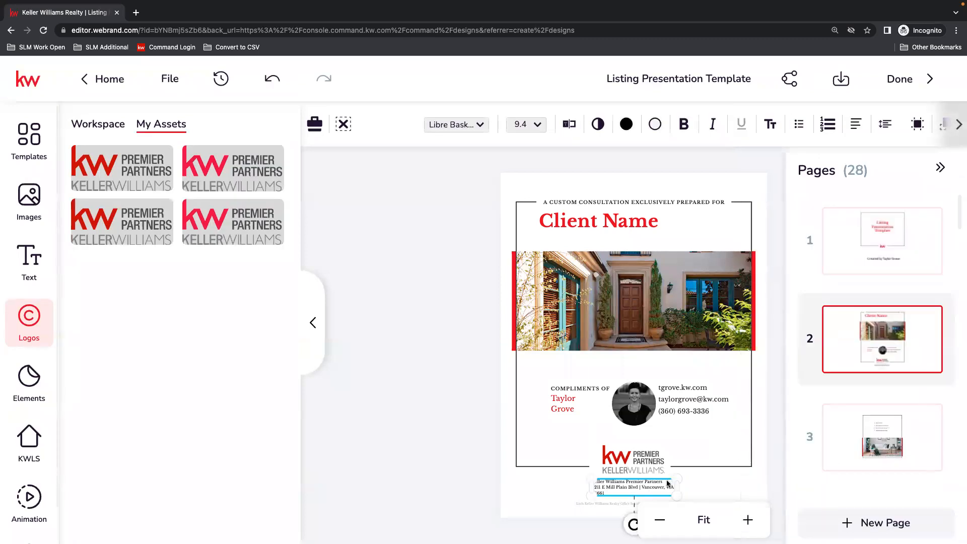
Widen the address block so the office address fits on one line, and center its text.
{"action": "left_click_drag", "start_coordinate": [675, 485], "coordinate": [693, 486]}
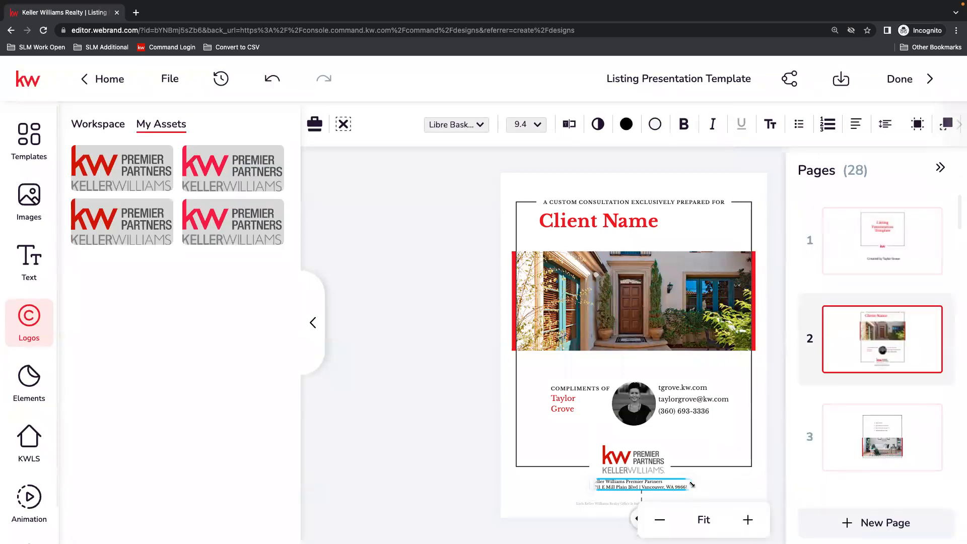
{"action": "left_click", "coordinate": [856, 124]}
{"action": "left_click", "coordinate": [661, 159]}
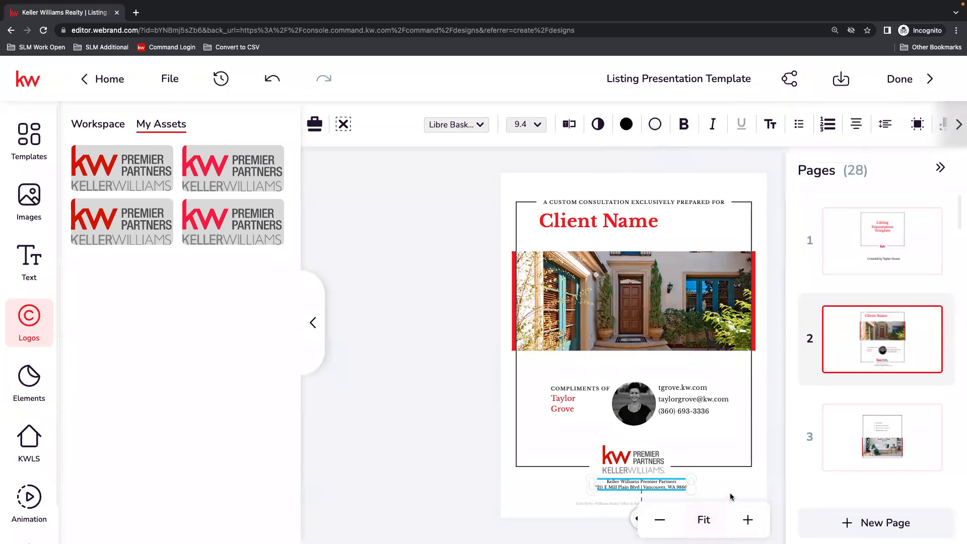
{"action": "left_click", "coordinate": [776, 491]}
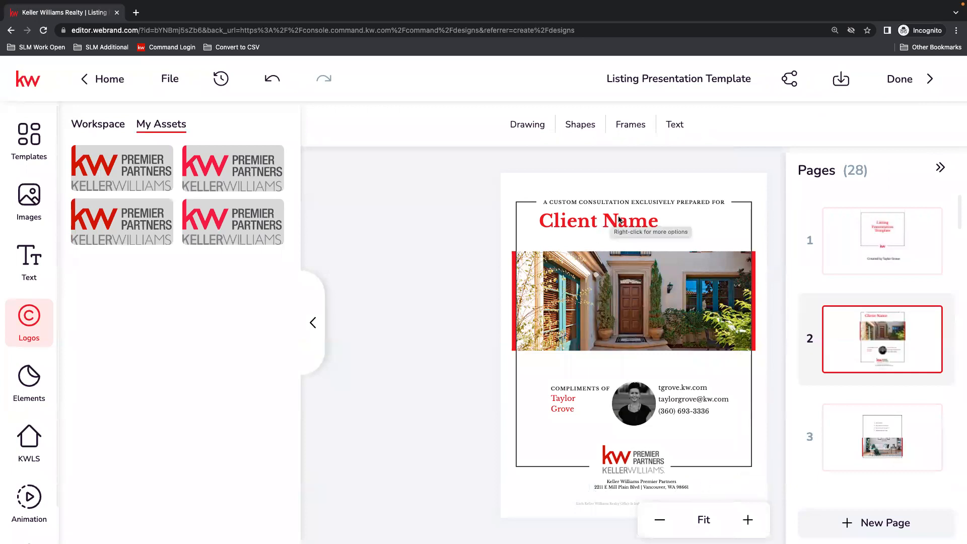
{"action": "left_click", "coordinate": [605, 223]}
{"action": "left_click", "coordinate": [668, 294]}
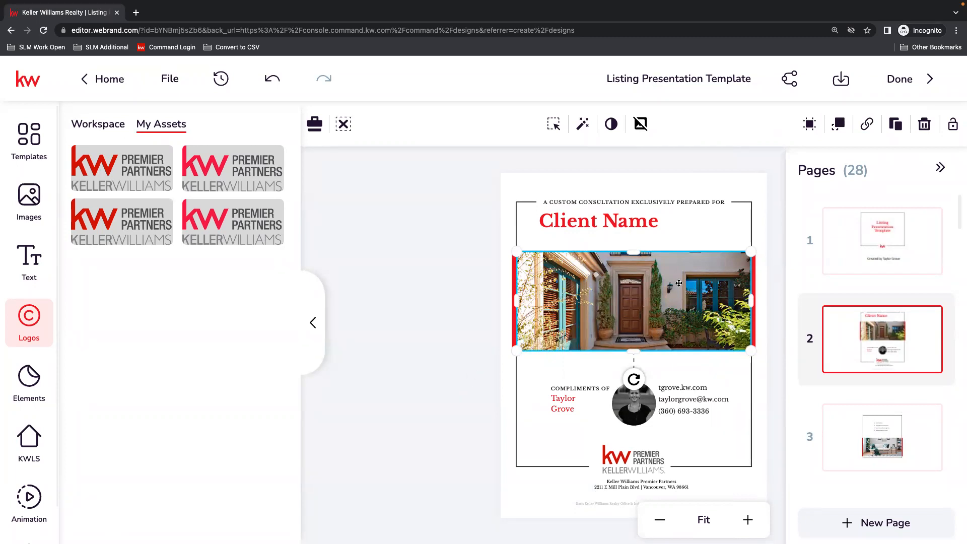
{"action": "left_click", "coordinate": [775, 238]}
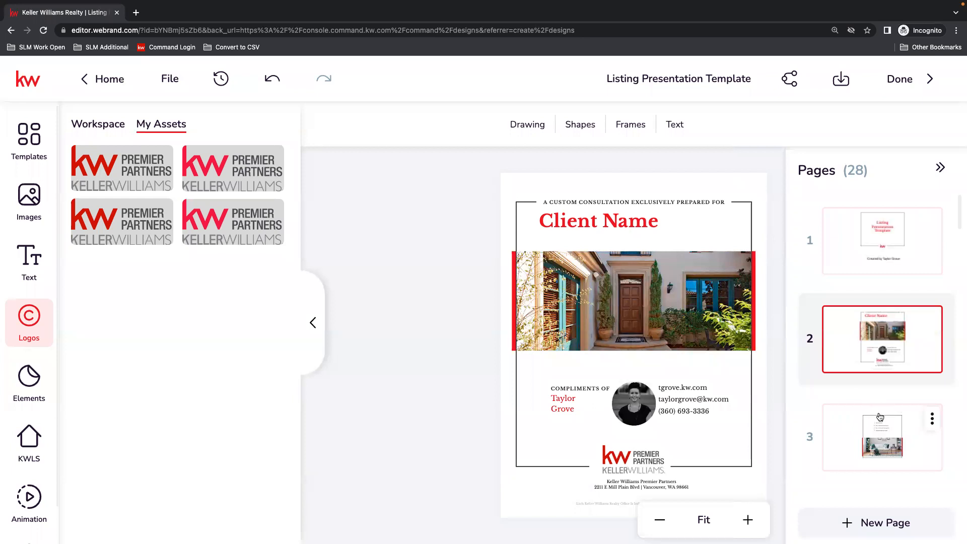
Look over page 3 of the presentation and open page 4, the Your Property page.
{"action": "left_click", "coordinate": [881, 432]}
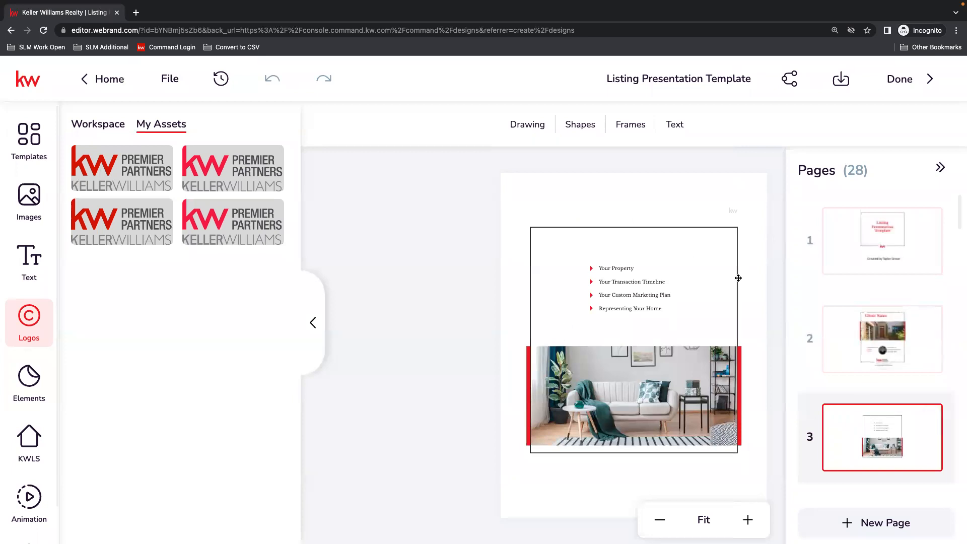
{"action": "scroll", "coordinate": [888, 430], "scroll_direction": "down", "scroll_amount": 2}
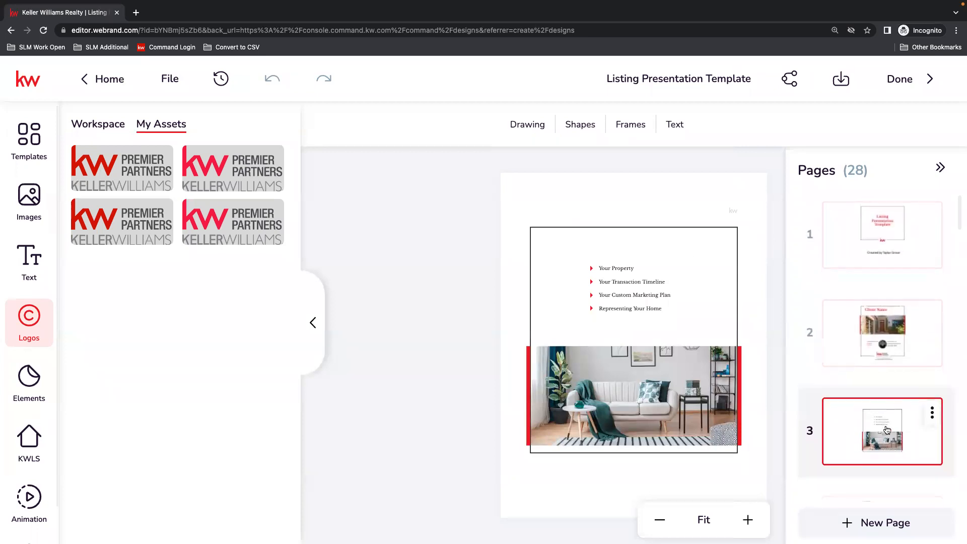
{"action": "scroll", "coordinate": [888, 430], "scroll_direction": "down", "scroll_amount": 2}
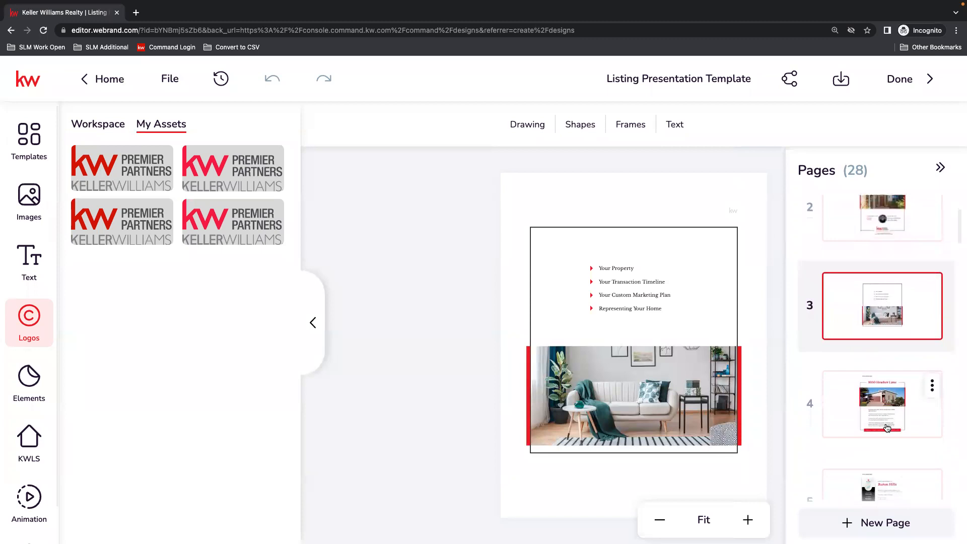
{"action": "left_click", "coordinate": [889, 385]}
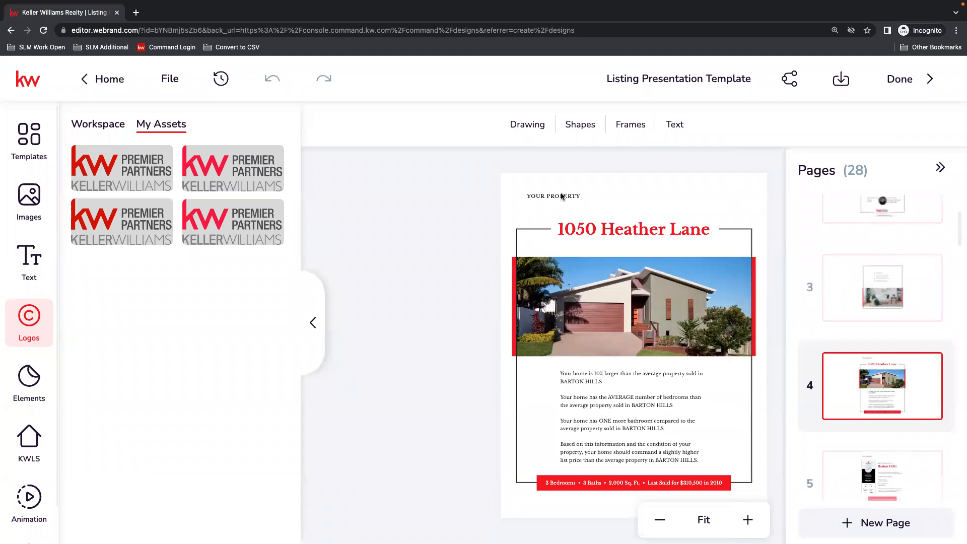
{"action": "double_click", "coordinate": [626, 229]}
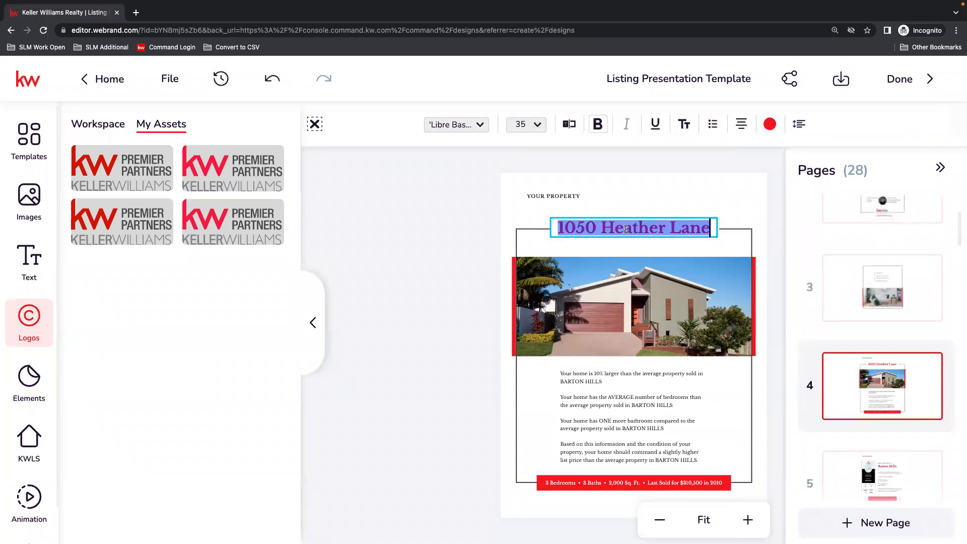
{"action": "left_click", "coordinate": [647, 227]}
{"action": "key", "text": "Escape"}
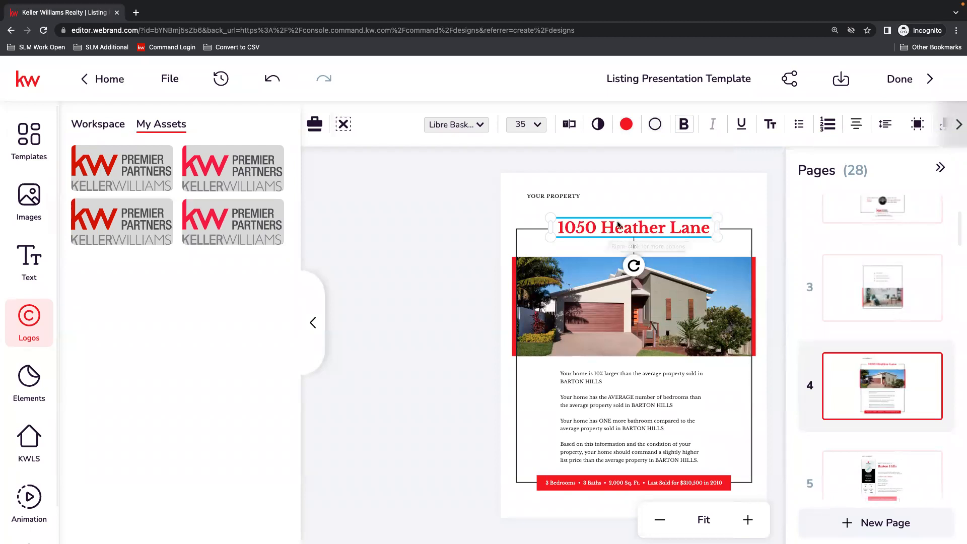
Enlarge the property description text block slightly and center it between the frame's side lines.
{"action": "left_click", "coordinate": [619, 378]}
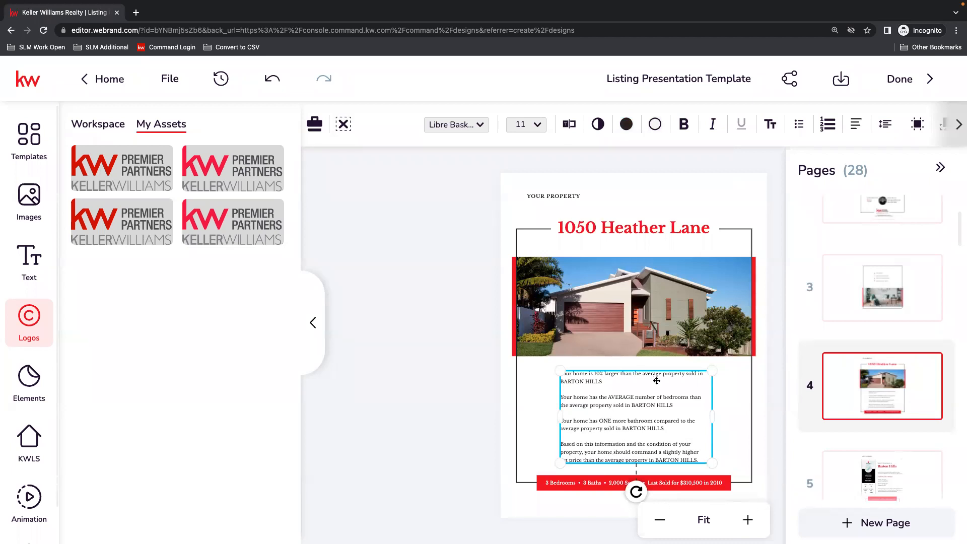
{"action": "left_click_drag", "start_coordinate": [561, 369], "coordinate": [550, 364]}
{"action": "left_click_drag", "start_coordinate": [634, 392], "coordinate": [637, 392]}
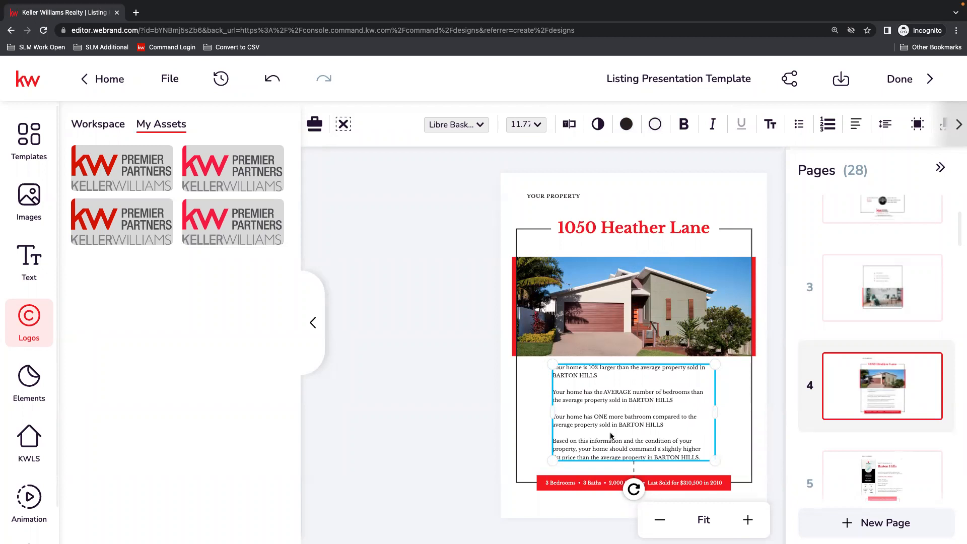
{"action": "left_click", "coordinate": [581, 483]}
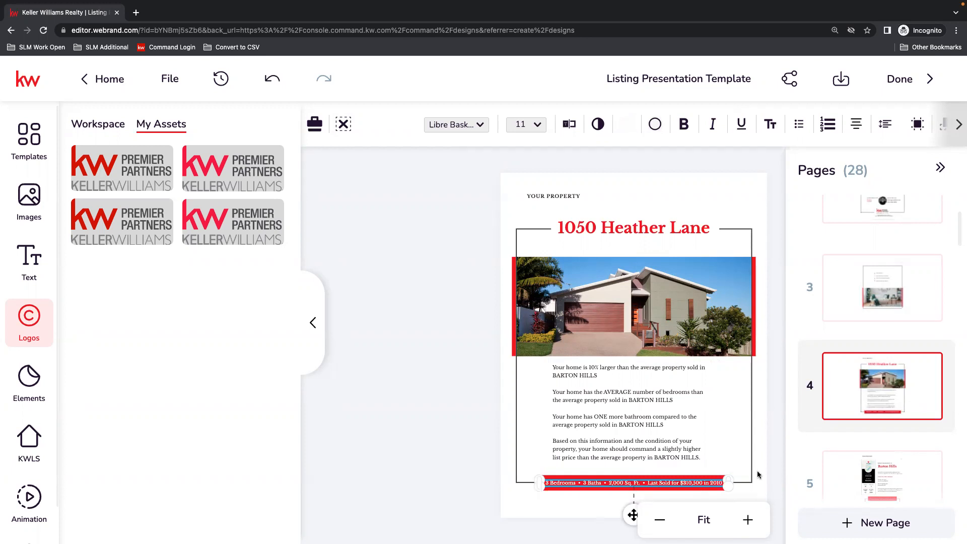
{"action": "left_click", "coordinate": [755, 496]}
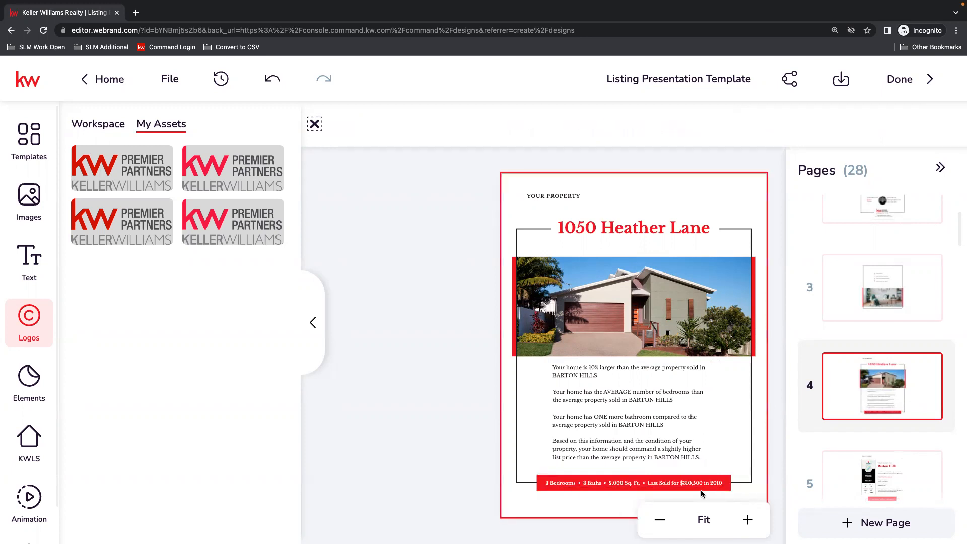
Move the address headline up off the white box behind it and place it back over the box.
{"action": "left_click", "coordinate": [717, 232]}
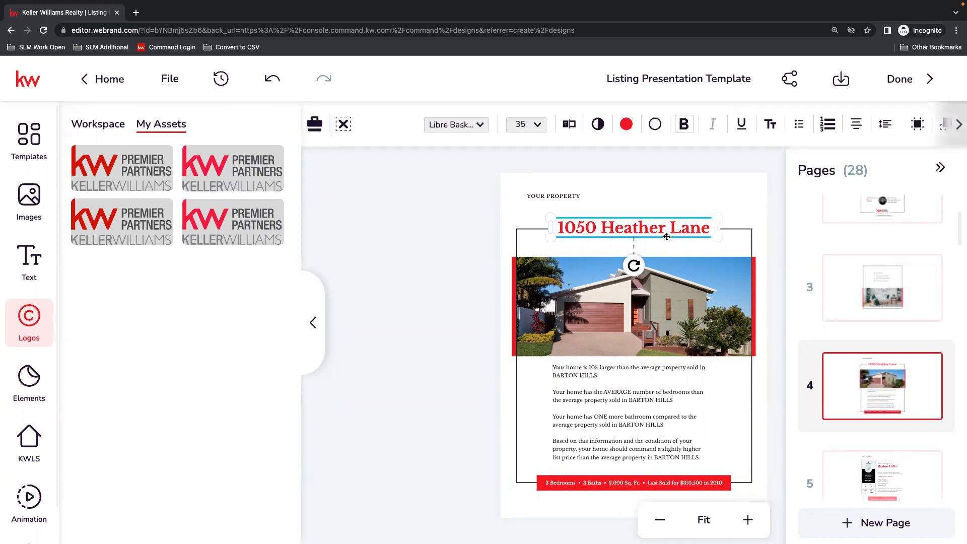
{"action": "left_click_drag", "start_coordinate": [646, 235], "coordinate": [648, 193]}
{"action": "left_click", "coordinate": [595, 237]}
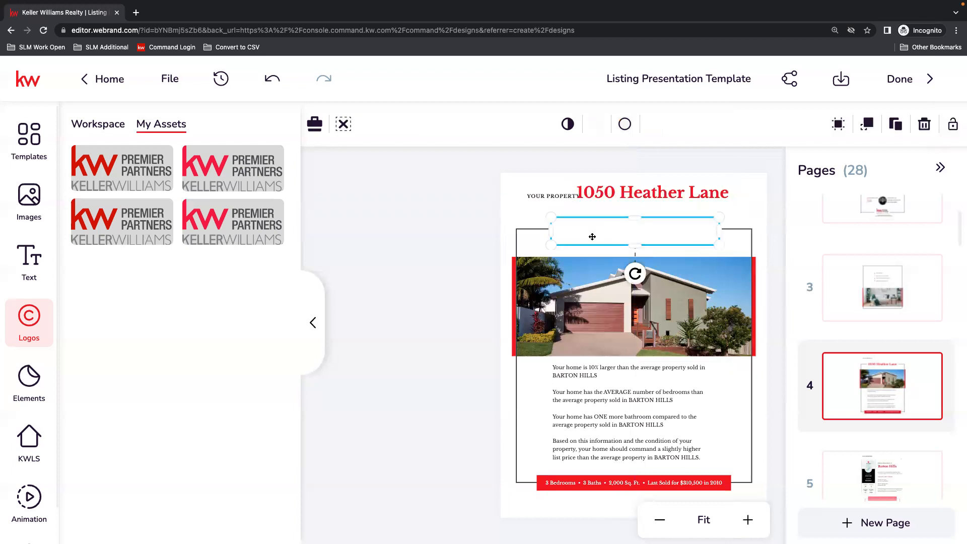
{"action": "left_click_drag", "start_coordinate": [595, 237], "coordinate": [595, 234]}
{"action": "left_click_drag", "start_coordinate": [630, 190], "coordinate": [614, 229]}
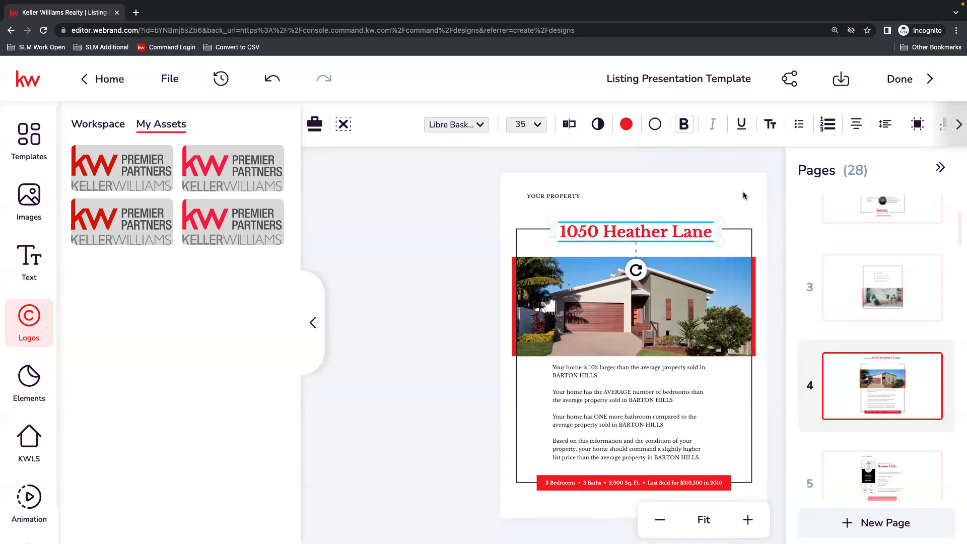
{"action": "left_click", "coordinate": [744, 249]}
{"action": "left_click", "coordinate": [731, 480]}
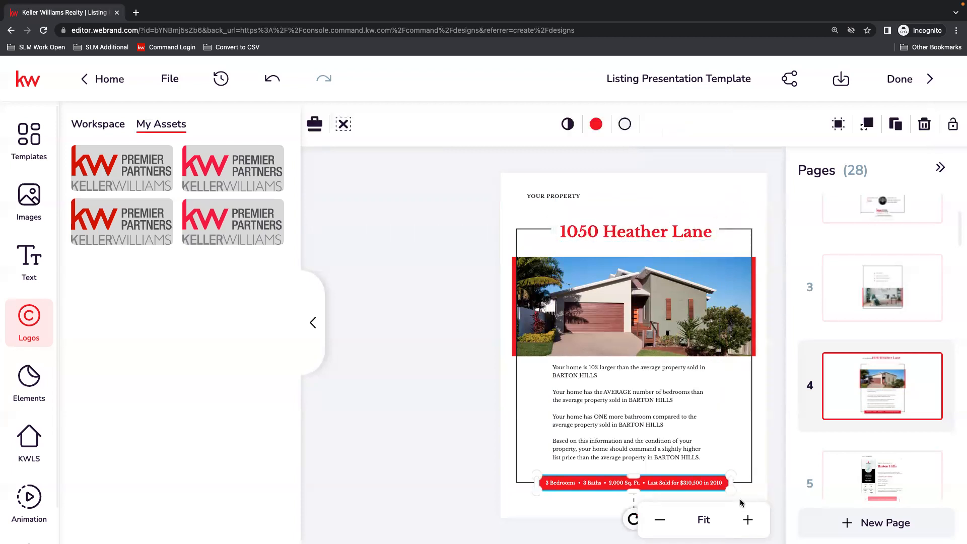
Fill the white box behind the address headline with red from the Workspace - Main Palette library colors.
{"action": "left_click", "coordinate": [693, 228]}
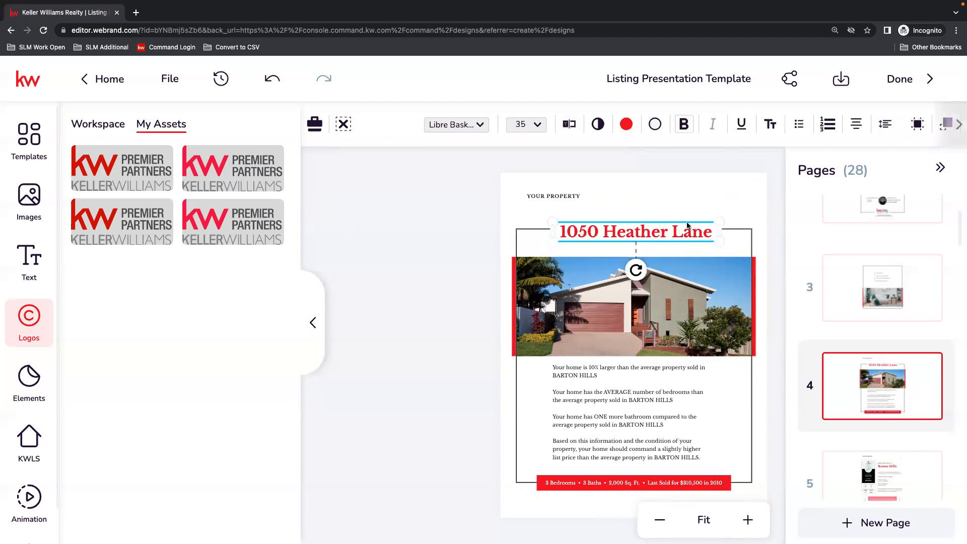
{"action": "left_click", "coordinate": [636, 217]}
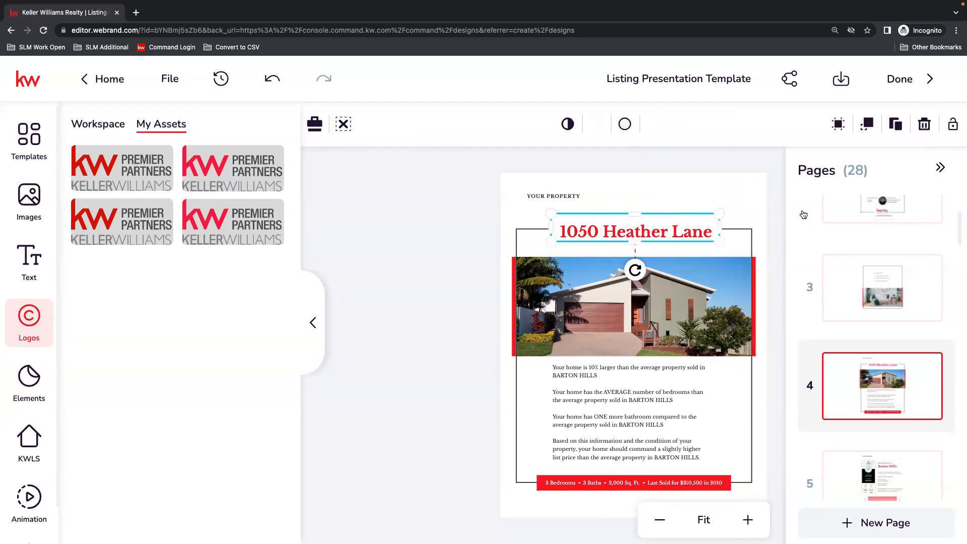
{"action": "left_click", "coordinate": [598, 127]}
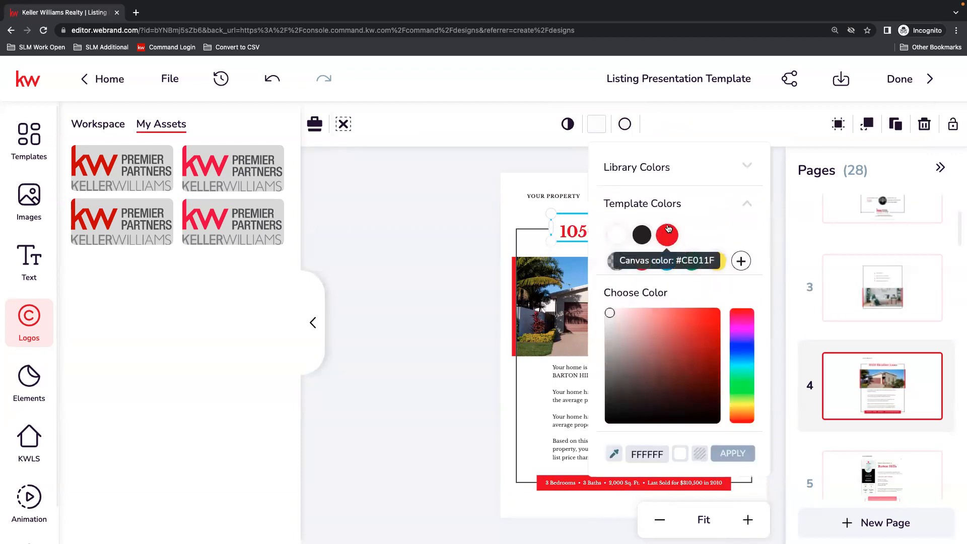
{"action": "left_click", "coordinate": [726, 167]}
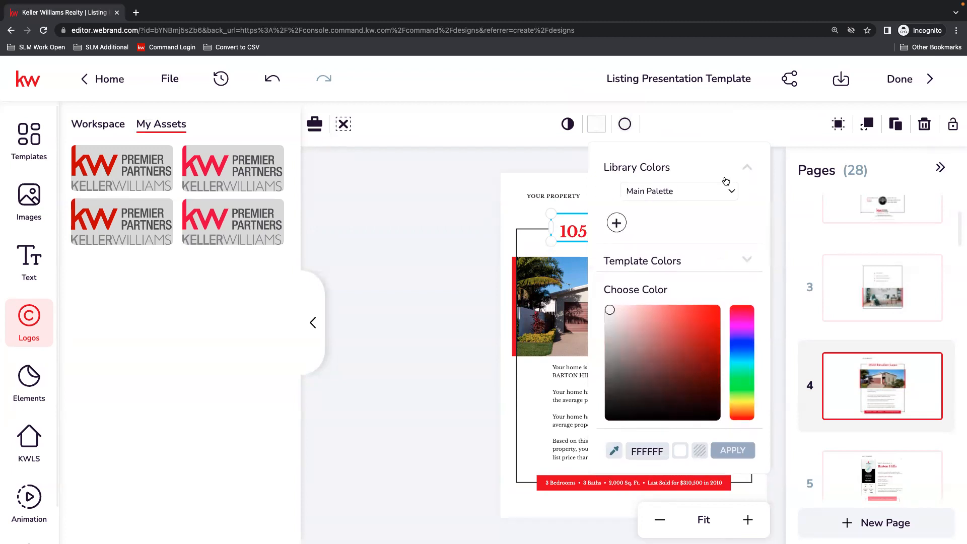
{"action": "left_click", "coordinate": [721, 191]}
{"action": "left_click", "coordinate": [675, 208]}
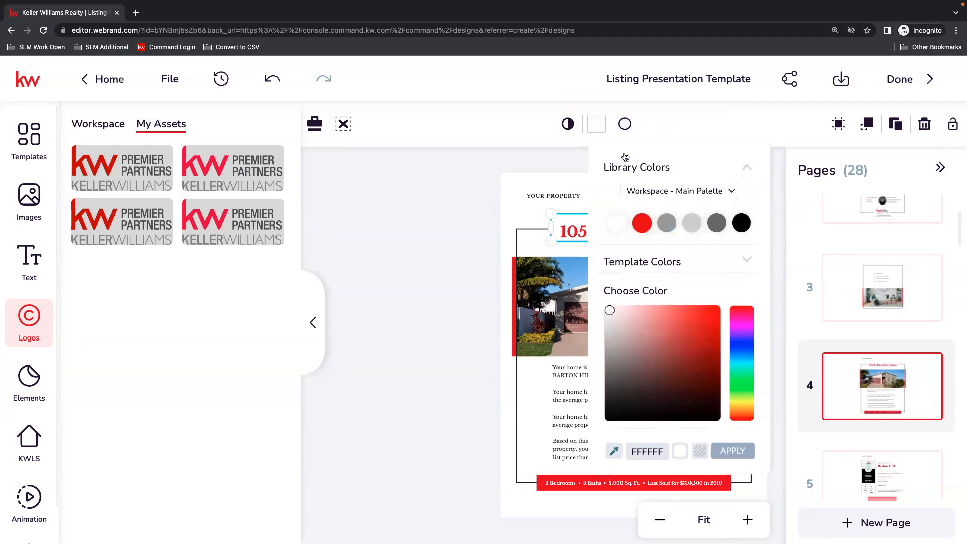
{"action": "left_click", "coordinate": [642, 223]}
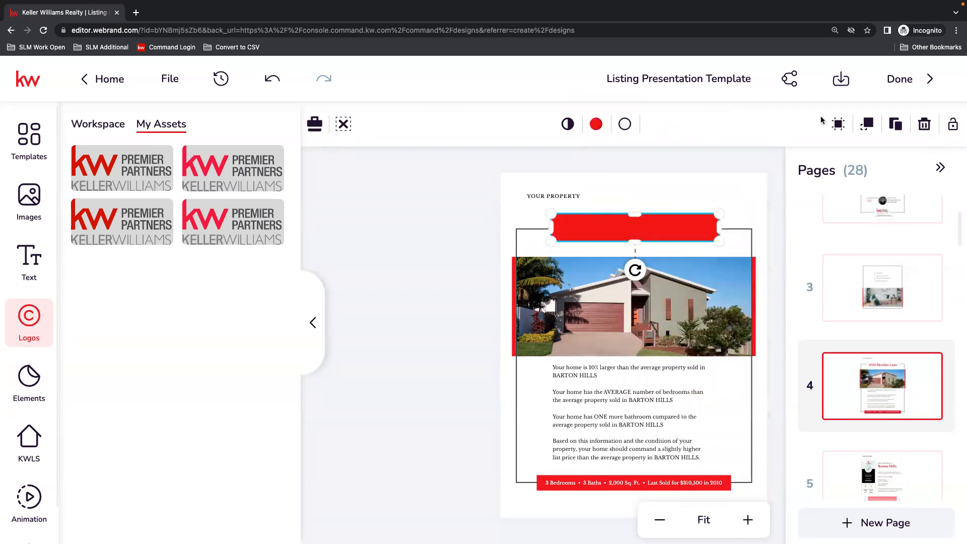
Send the red box one layer backward behind the address headline and shift it slightly down around the text.
{"action": "left_click", "coordinate": [867, 124]}
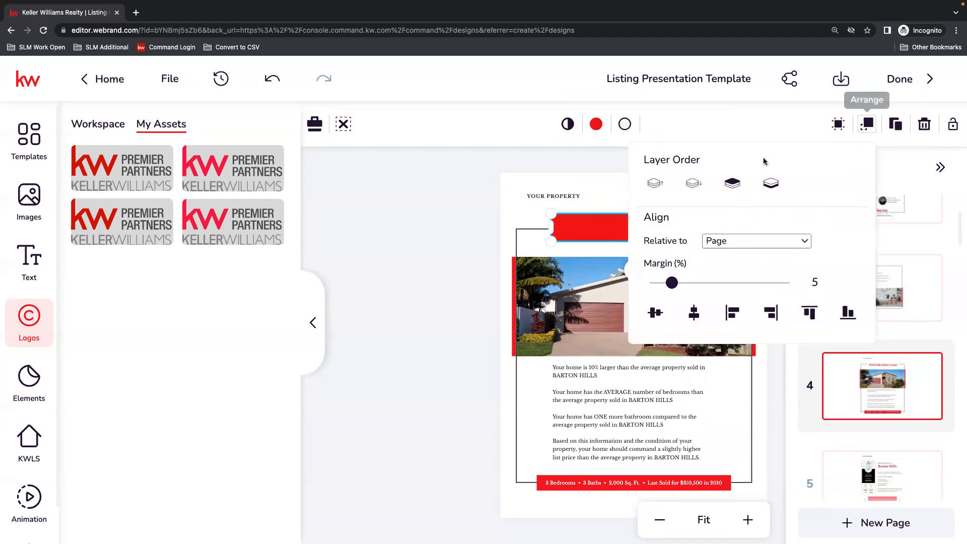
{"action": "left_click", "coordinate": [693, 185]}
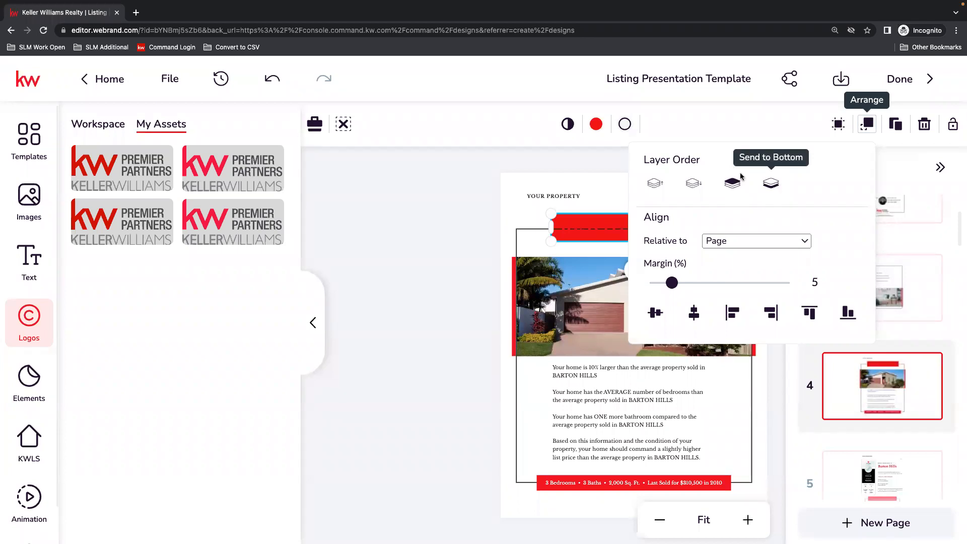
{"action": "left_click", "coordinate": [740, 128]}
{"action": "left_click", "coordinate": [653, 227]}
{"action": "mouse_move", "coordinate": [669, 219]}
{"action": "left_mouse_down"}
{"action": "mouse_move", "coordinate": [669, 261]}
{"action": "mouse_move", "coordinate": [666, 228]}
{"action": "left_mouse_up"}
Color the address headline text black from the Workspace - Main Palette.
{"action": "left_click", "coordinate": [621, 230]}
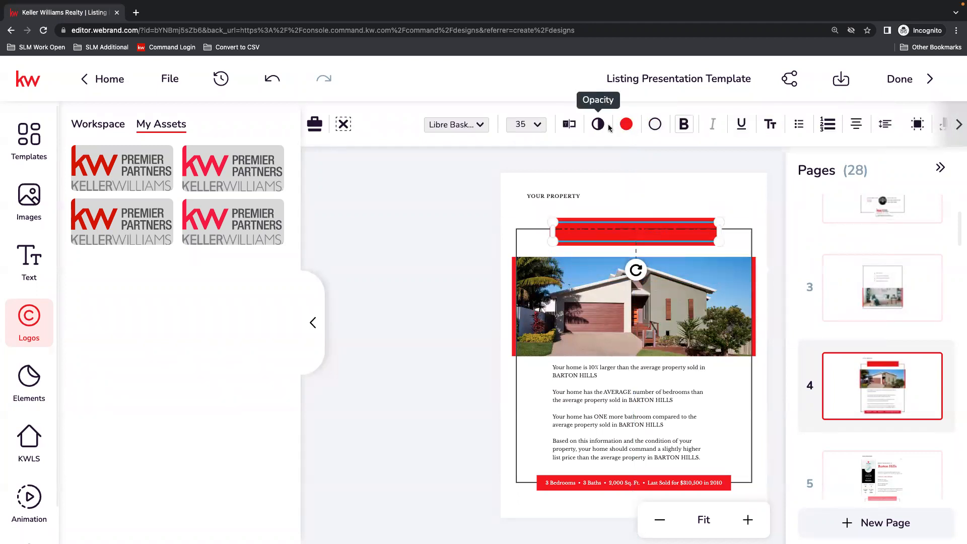
{"action": "left_click", "coordinate": [637, 126]}
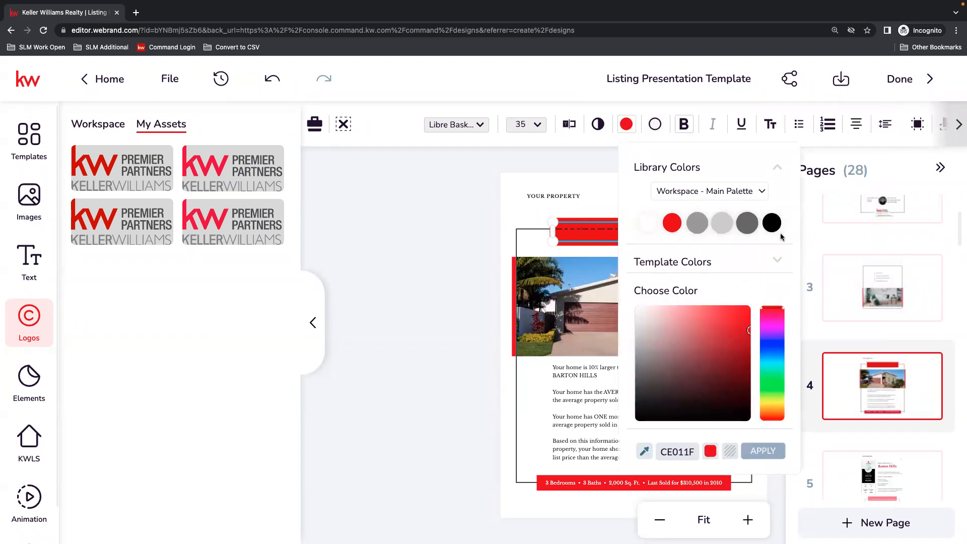
{"action": "left_click", "coordinate": [771, 220]}
{"action": "left_click", "coordinate": [718, 194]}
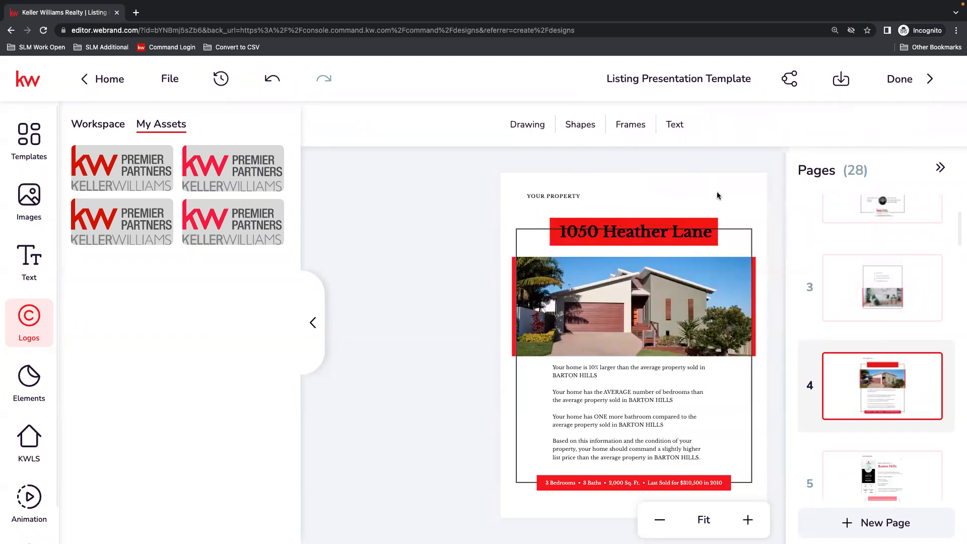
Adjust the red box's layer order so it covers the frame line but stays behind the address headline.
{"action": "left_click", "coordinate": [716, 227]}
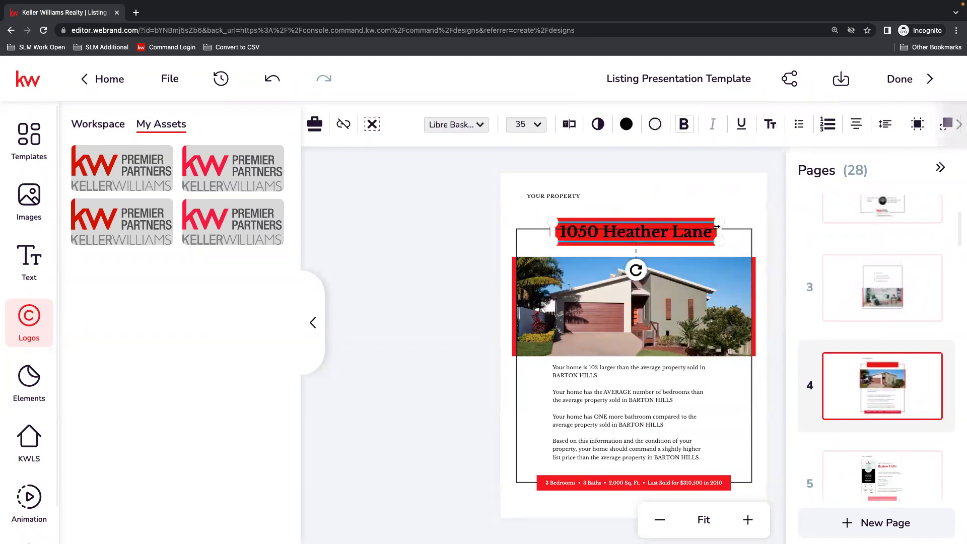
{"action": "left_click", "coordinate": [688, 218]}
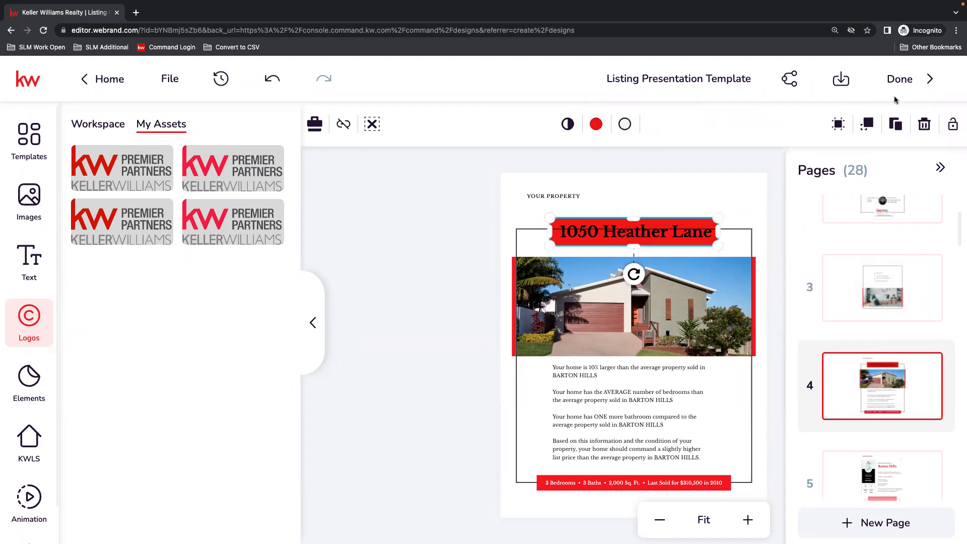
{"action": "left_click", "coordinate": [867, 124]}
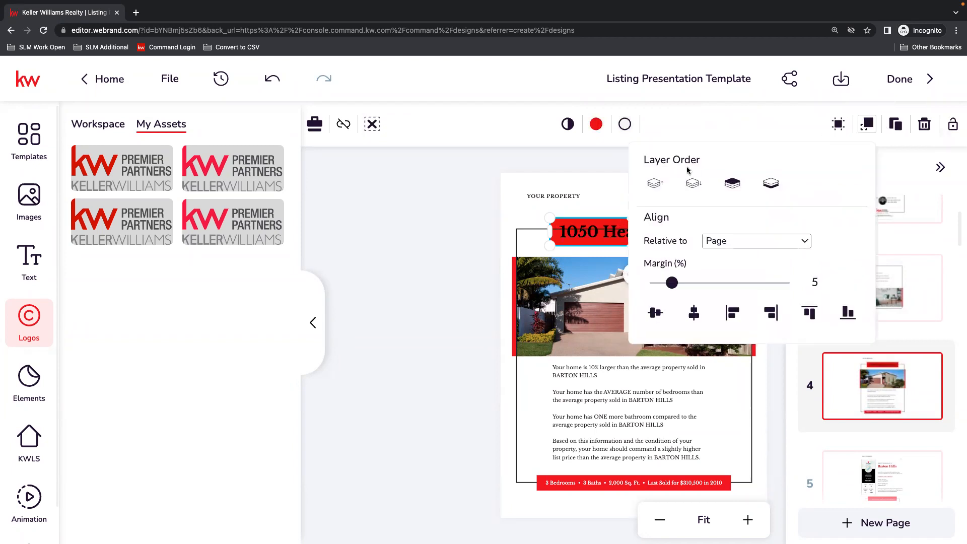
{"action": "left_click", "coordinate": [477, 226]}
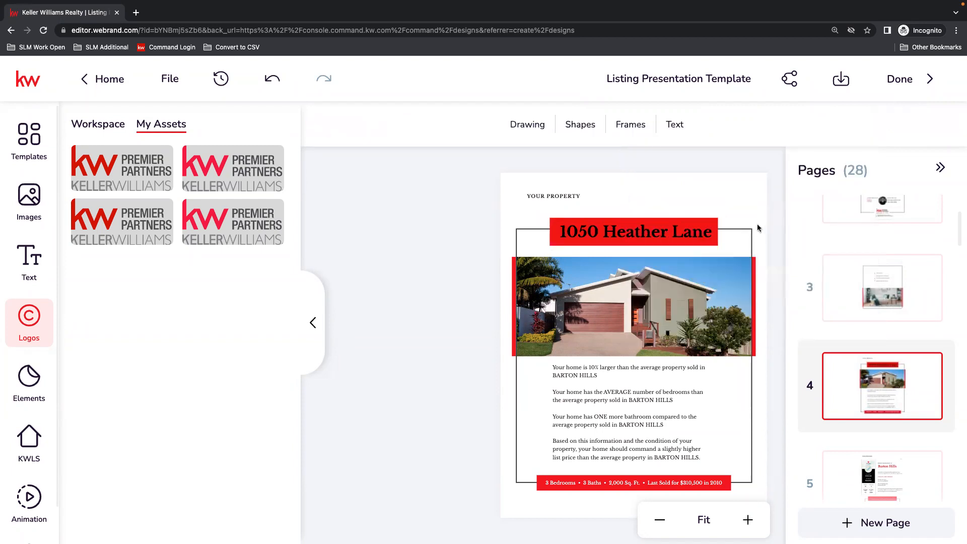
{"action": "left_click", "coordinate": [750, 231]}
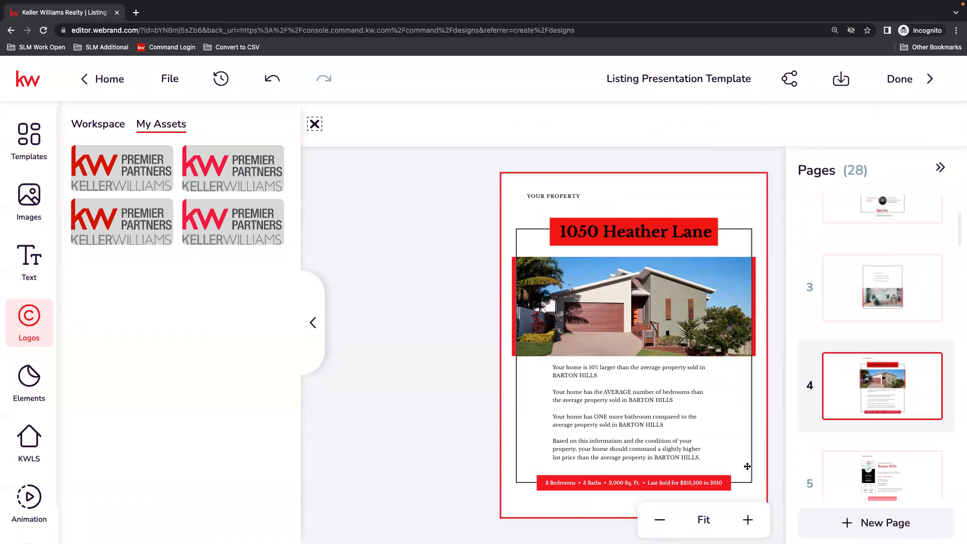
{"action": "left_click", "coordinate": [772, 463]}
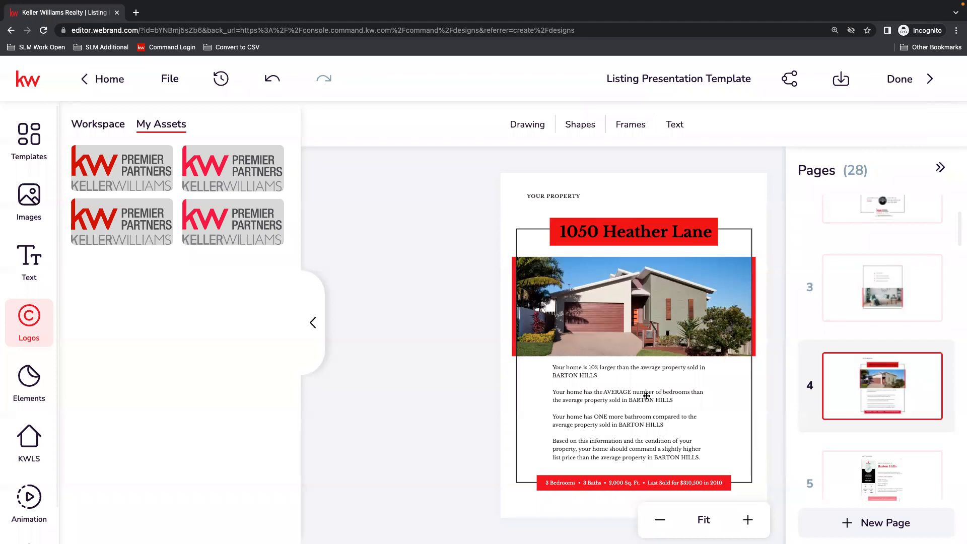
Review pages 5 and 6, checking the first comparable property's photo and details text as separate editable elements.
{"action": "left_click", "coordinate": [875, 459]}
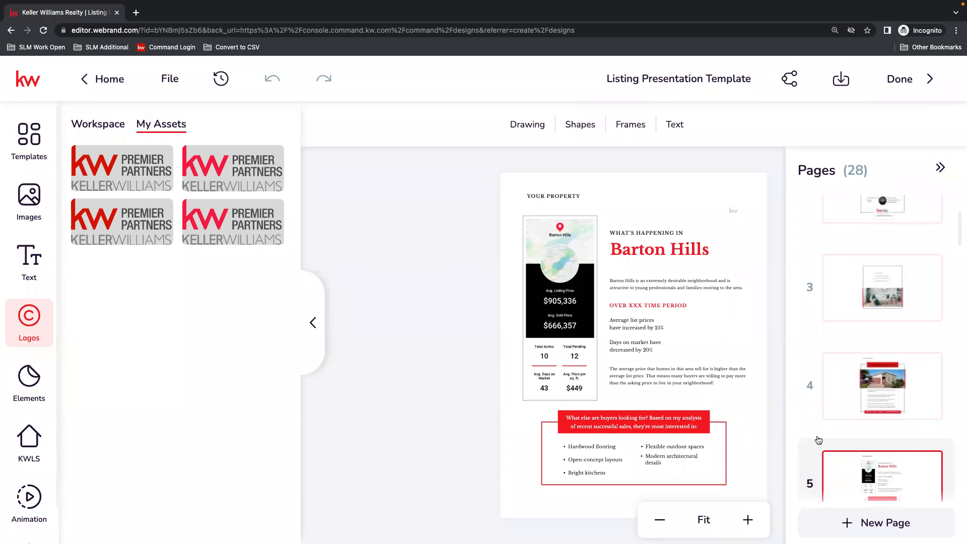
{"action": "scroll", "coordinate": [875, 438], "scroll_direction": "down", "scroll_amount": 4}
{"action": "left_click", "coordinate": [871, 396]}
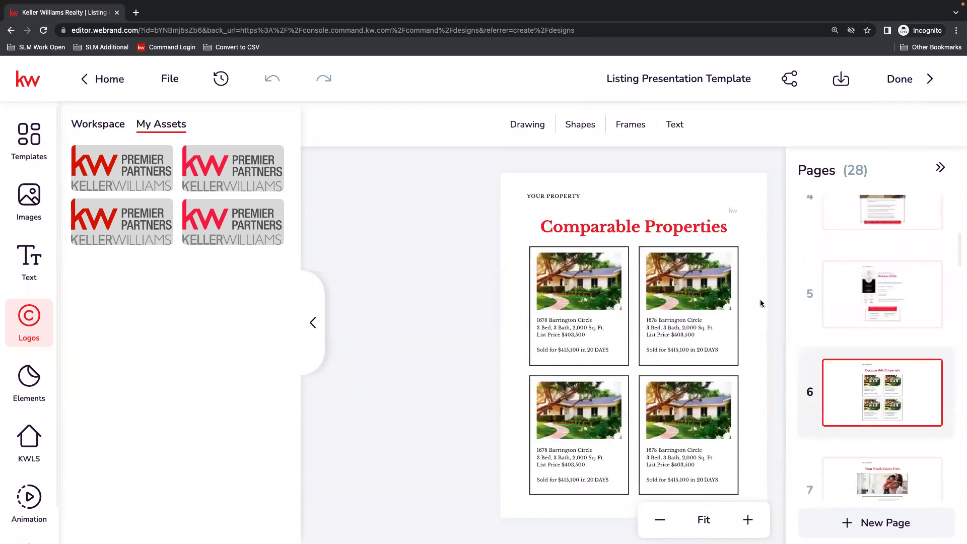
{"action": "left_click", "coordinate": [594, 272]}
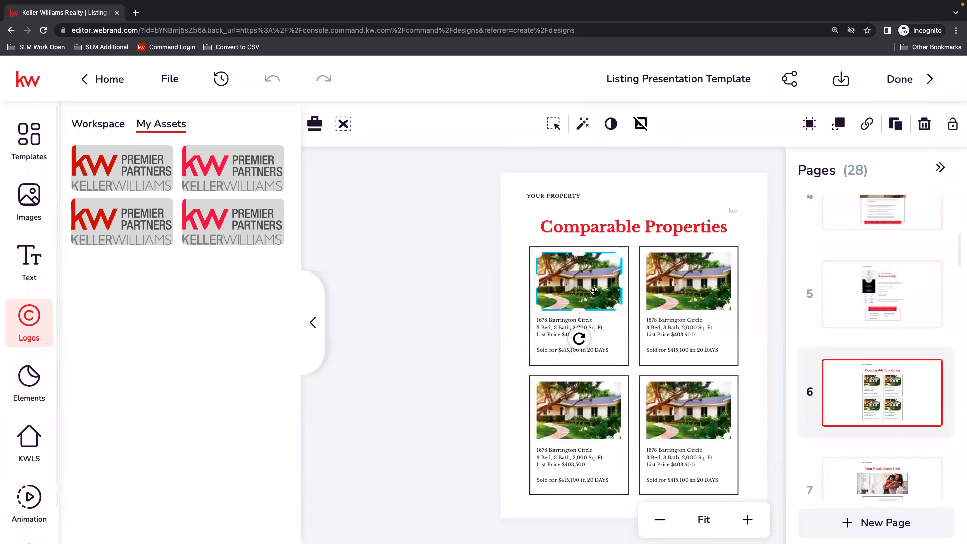
{"action": "left_click", "coordinate": [549, 323]}
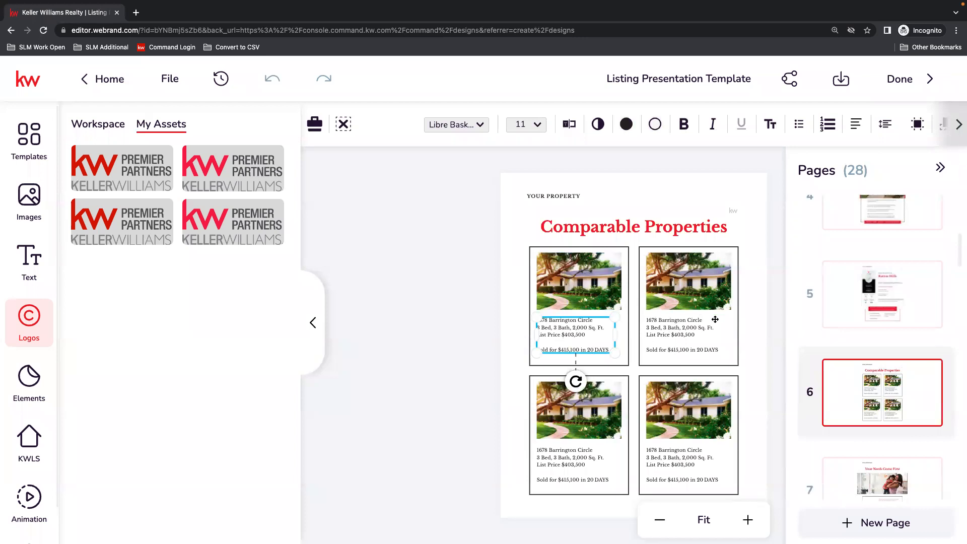
Try to delete page 5, the Barton Hills neighborhood market page, from the presentation.
{"action": "left_click", "coordinate": [606, 208]}
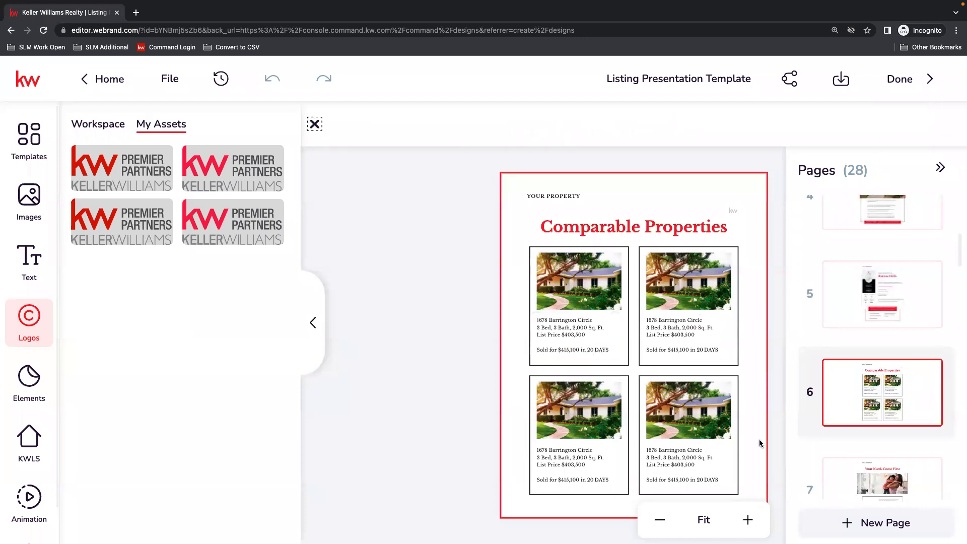
{"action": "left_click", "coordinate": [885, 294]}
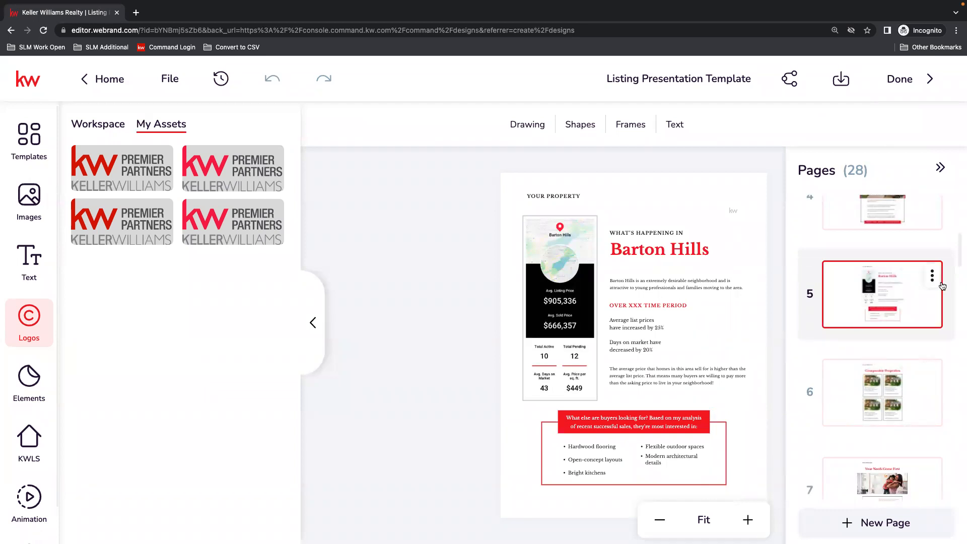
{"action": "left_click", "coordinate": [933, 277]}
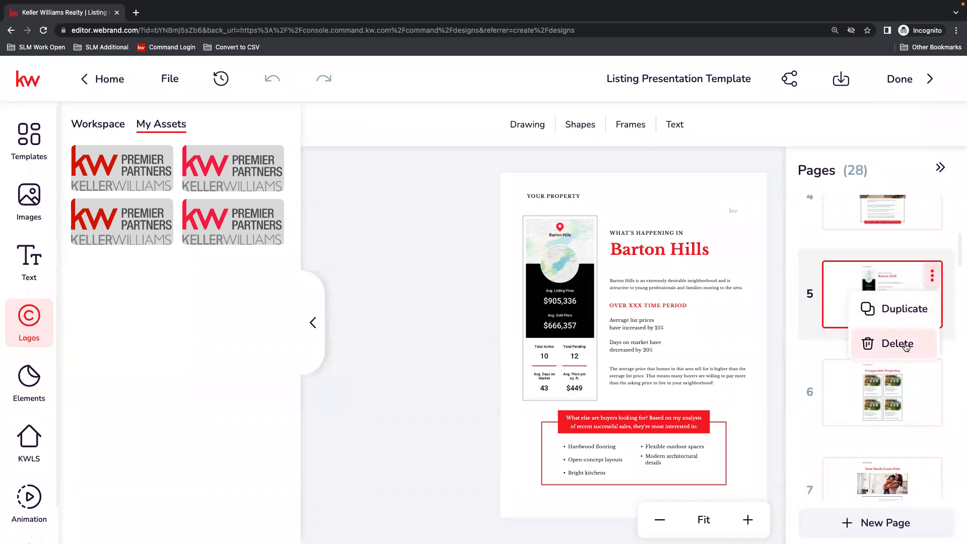
{"action": "left_click", "coordinate": [905, 345]}
{"action": "left_click", "coordinate": [456, 339]}
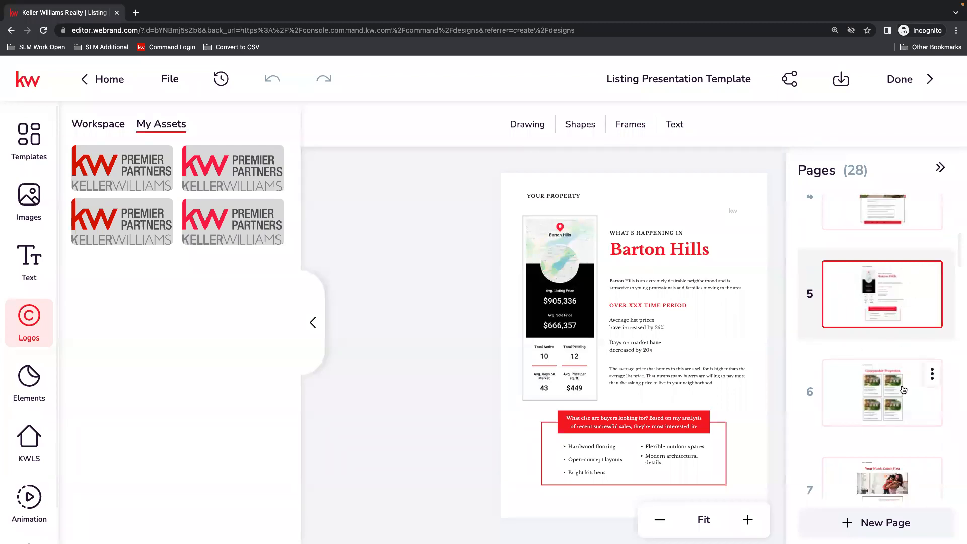
{"action": "left_click", "coordinate": [904, 390]}
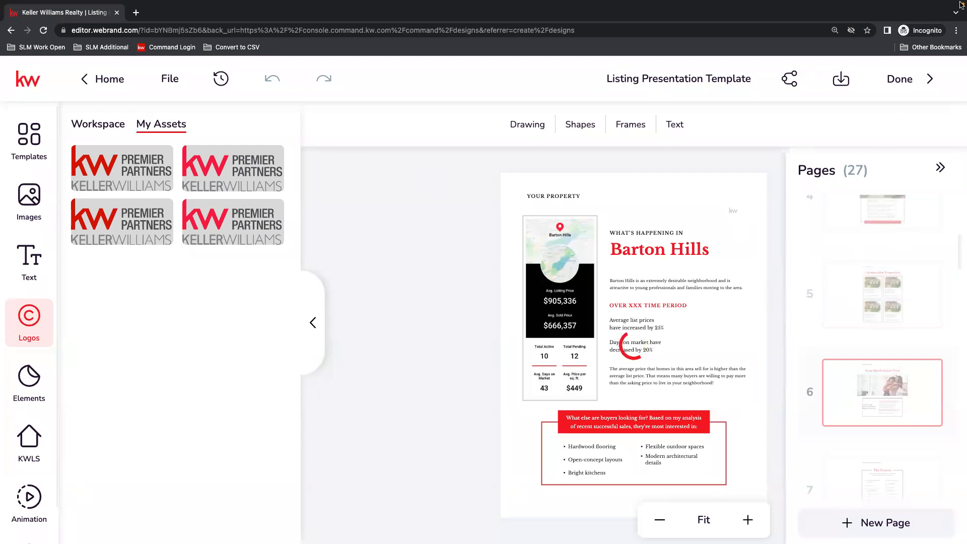
Set the browser zoom to 125% and reload the listing presentation editor.
{"action": "left_click", "coordinate": [957, 30]}
{"action": "left_click", "coordinate": [882, 129]}
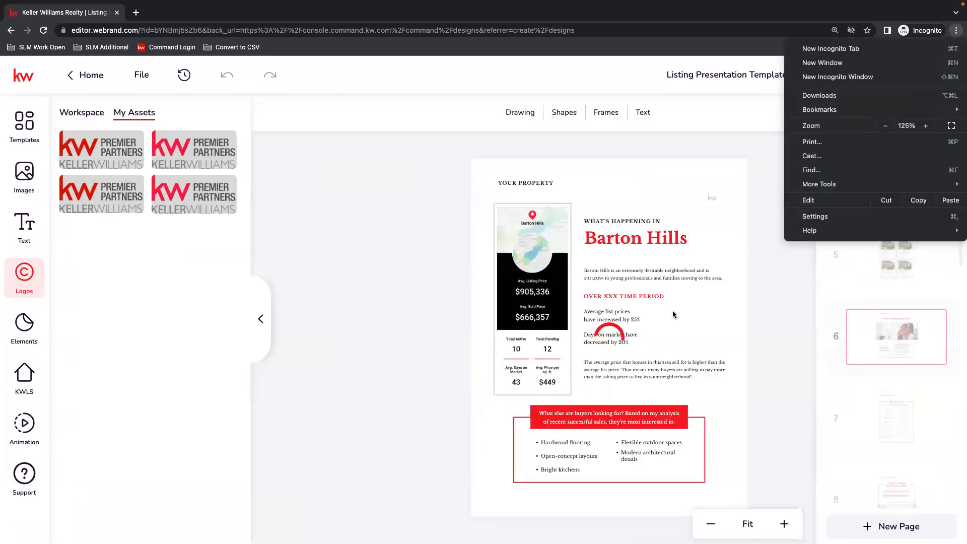
{"action": "left_click", "coordinate": [790, 306]}
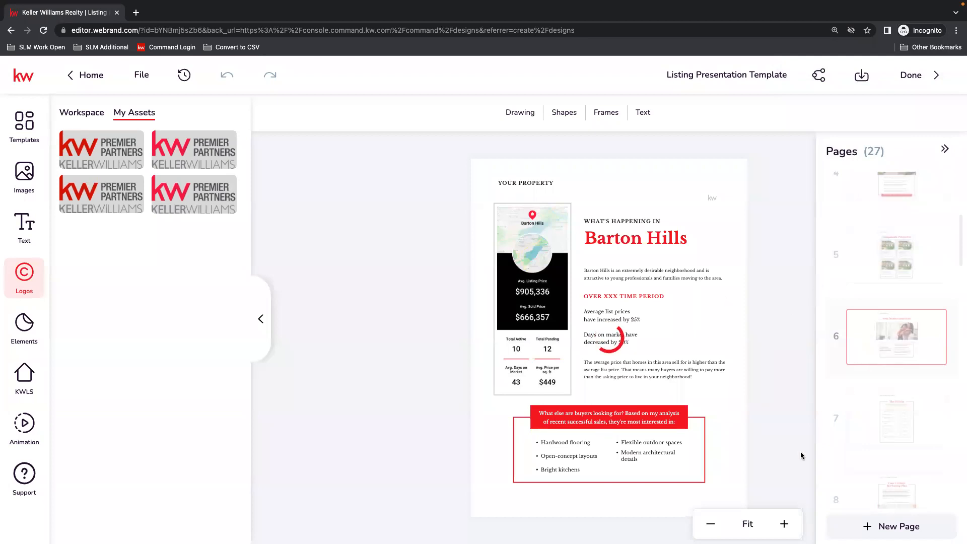
{"action": "scroll", "coordinate": [899, 491], "scroll_direction": "down", "scroll_amount": 1}
{"action": "scroll", "coordinate": [819, 392], "scroll_direction": "down", "scroll_amount": 3}
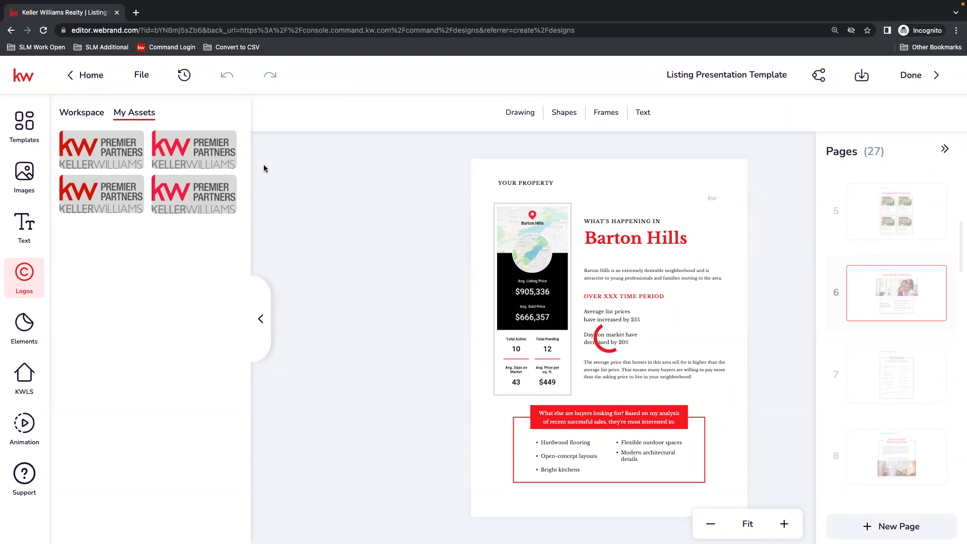
{"action": "left_click", "coordinate": [43, 31]}
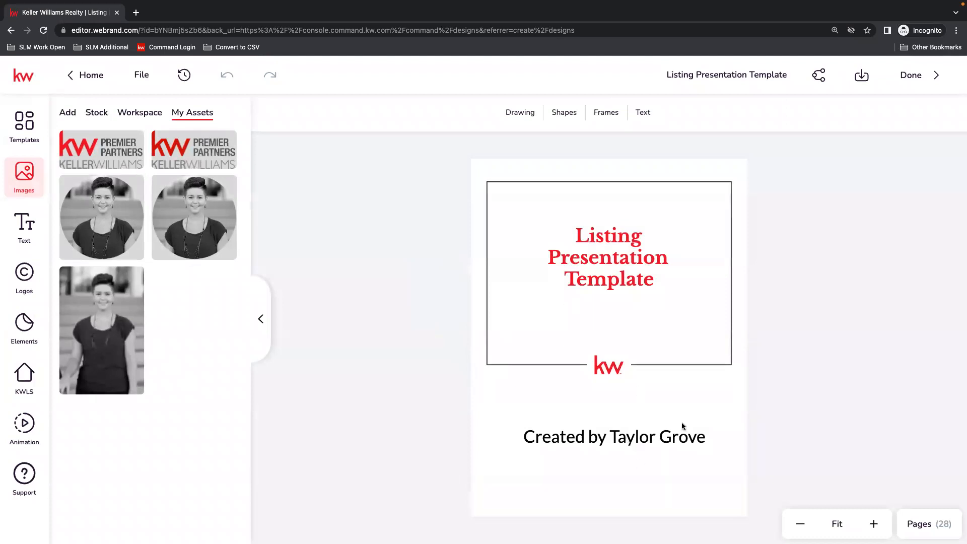
Show the page list and check the contents of pages 2, 3 and 5.
{"action": "left_click", "coordinate": [926, 525]}
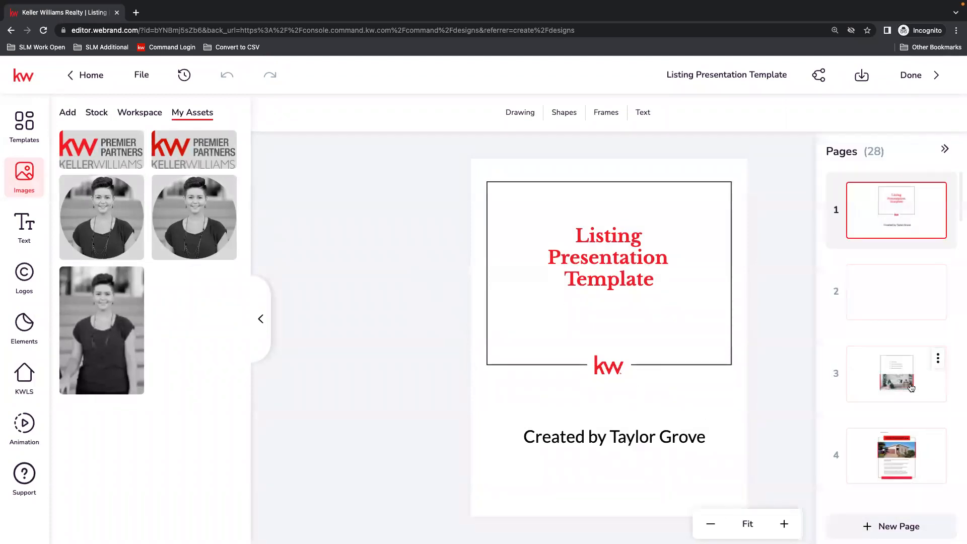
{"action": "left_click", "coordinate": [871, 296]}
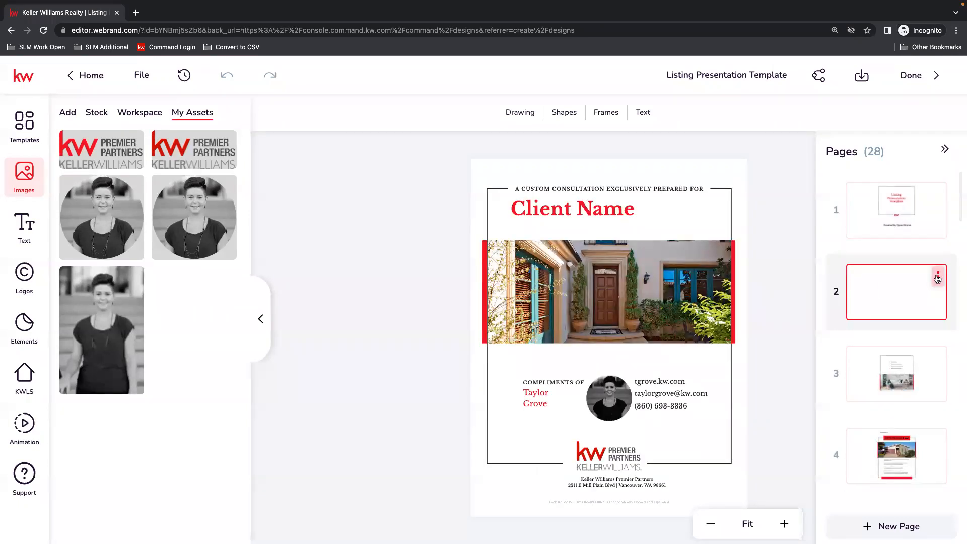
{"action": "left_click", "coordinate": [901, 378]}
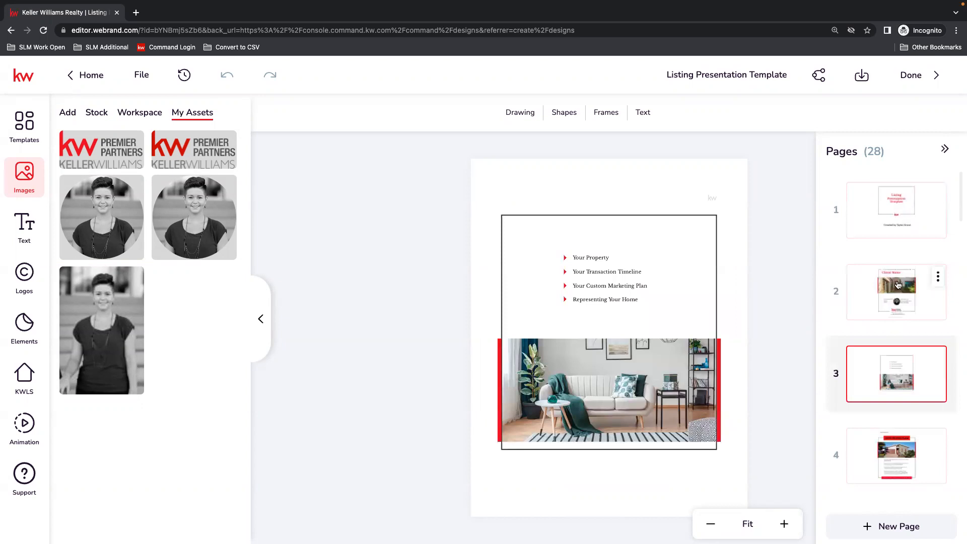
{"action": "left_click", "coordinate": [897, 299]}
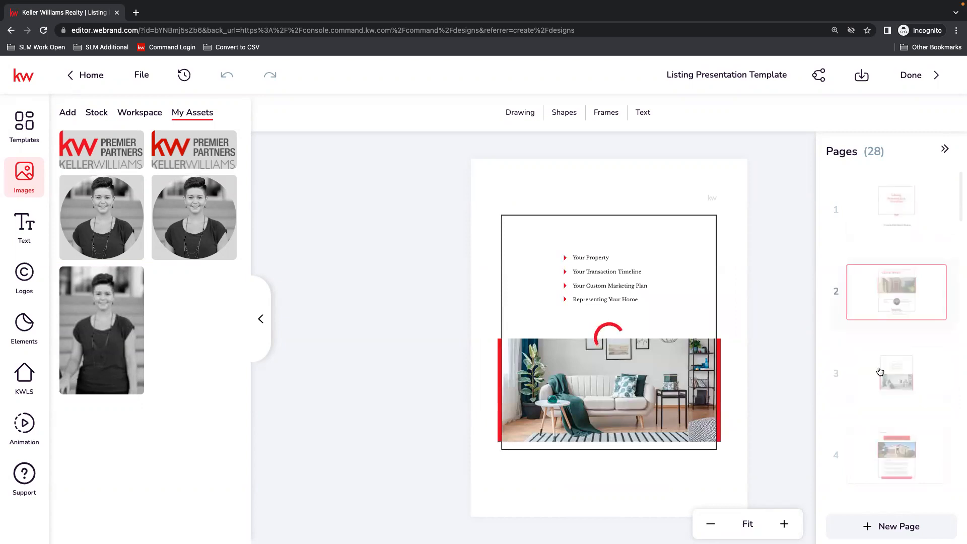
{"action": "scroll", "coordinate": [925, 436], "scroll_direction": "down", "scroll_amount": 5}
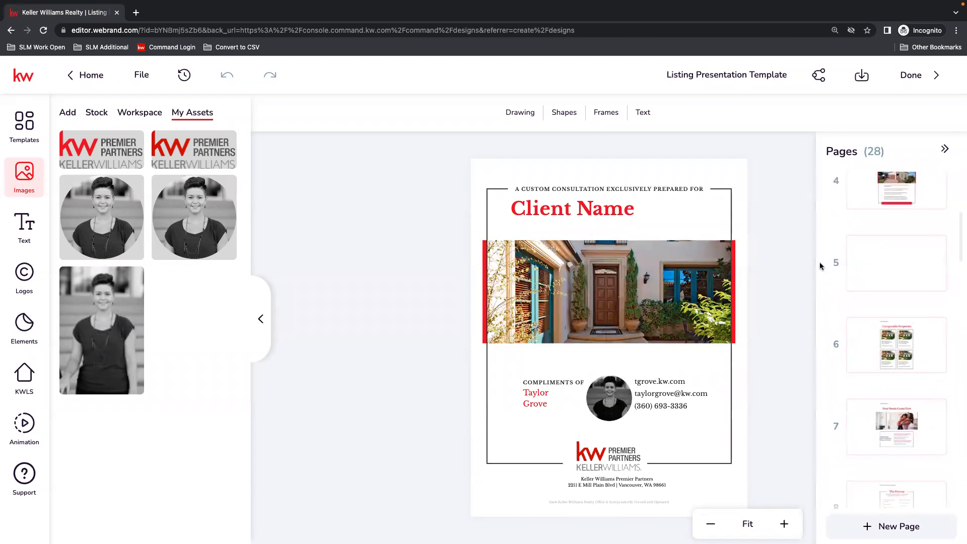
{"action": "left_click", "coordinate": [881, 267]}
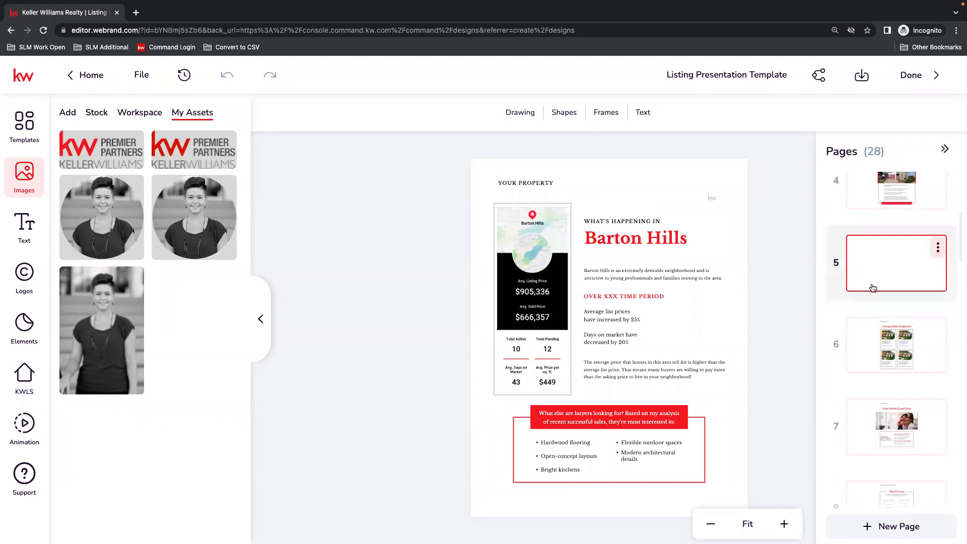
{"action": "scroll", "coordinate": [877, 288], "scroll_direction": "down", "scroll_amount": 1}
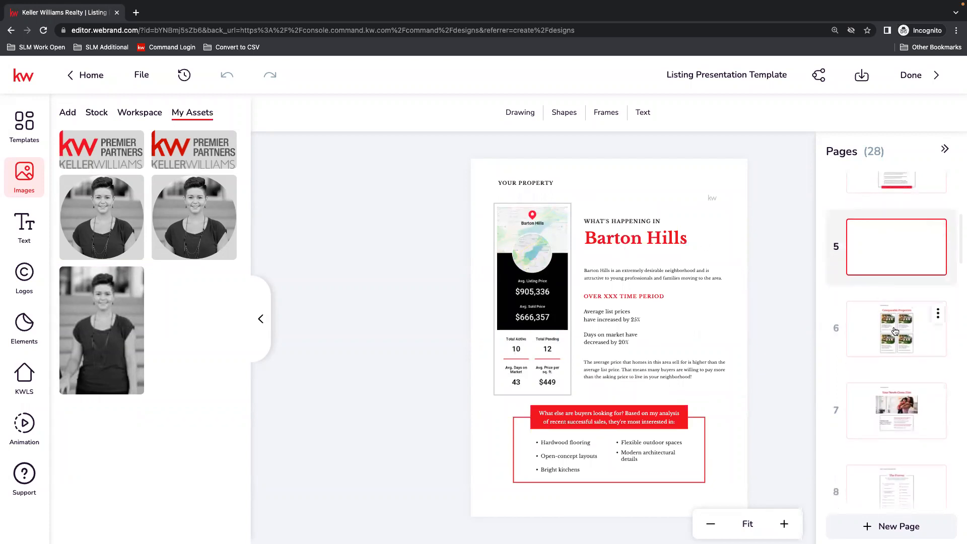
Open page 6, Comparable Properties, and view its duplicate and delete options without applying either.
{"action": "left_click", "coordinate": [930, 325]}
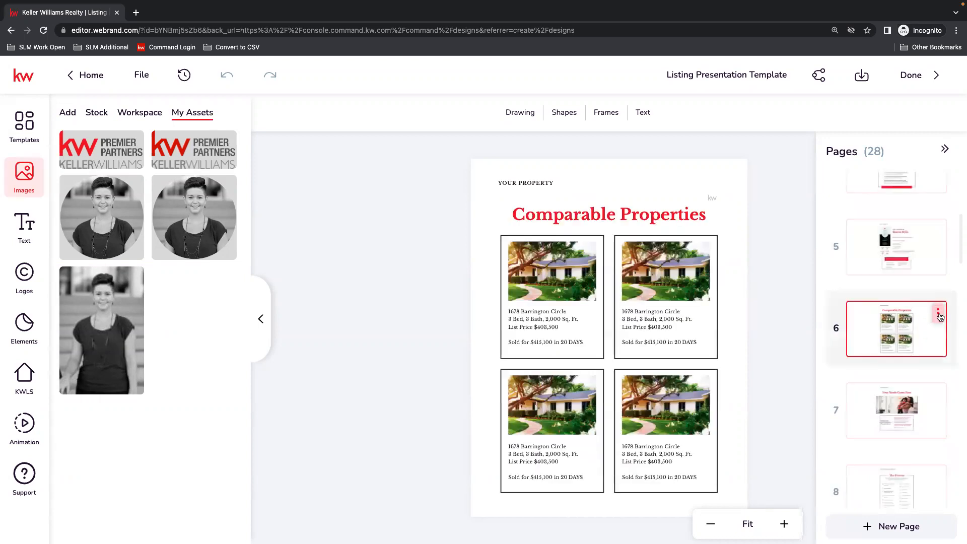
{"action": "left_click", "coordinate": [938, 313]}
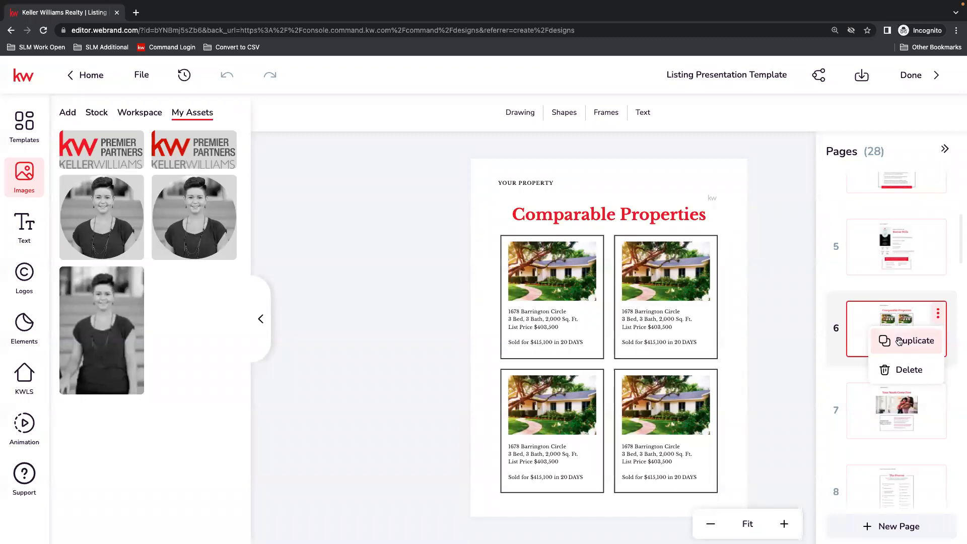
{"action": "left_click", "coordinate": [795, 328]}
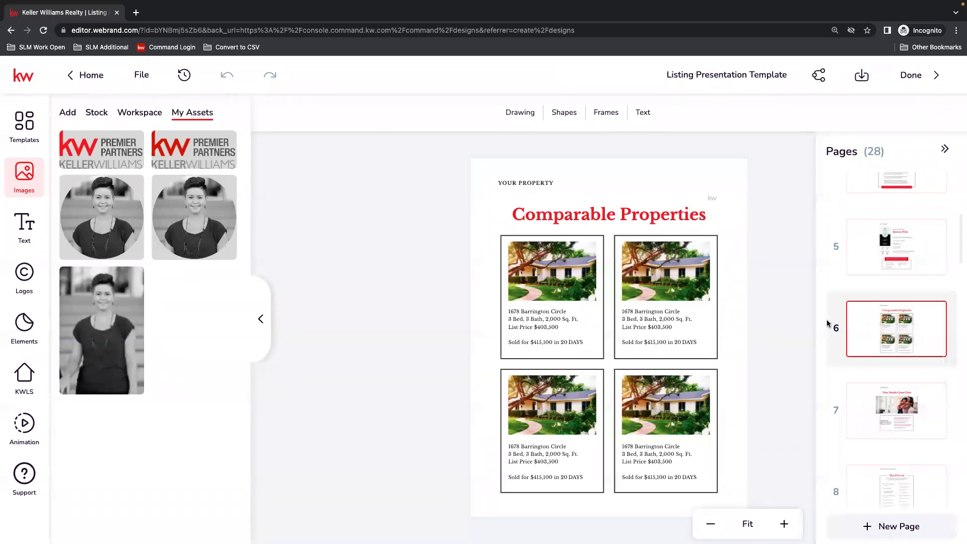
Look over page 7 and slightly nudge the second column of checklist text on page 8, The Process.
{"action": "left_click", "coordinate": [898, 421]}
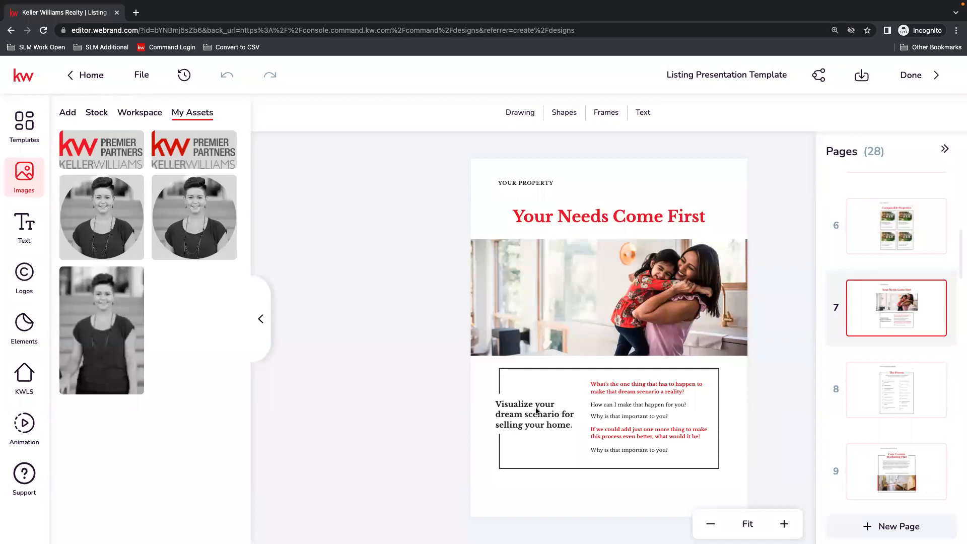
{"action": "left_click", "coordinate": [893, 392]}
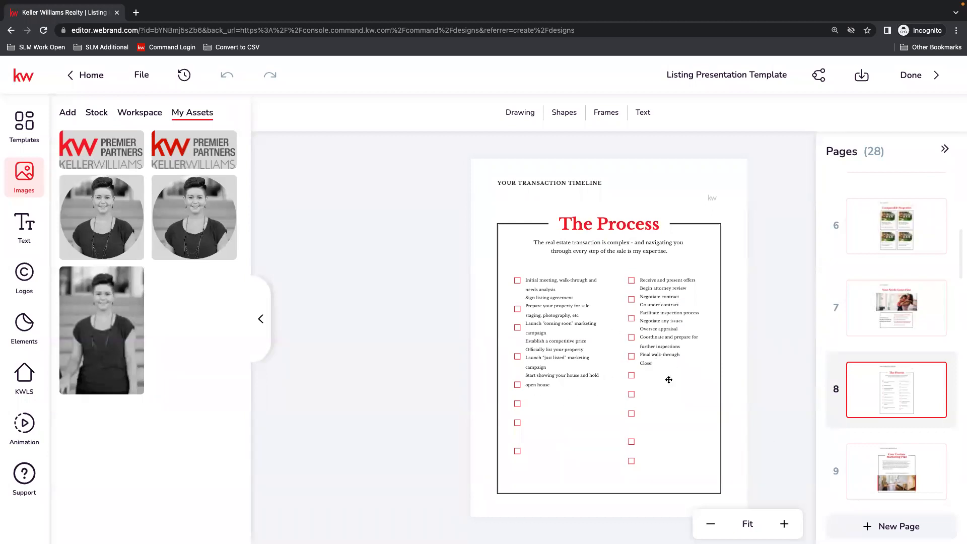
{"action": "scroll", "coordinate": [914, 396], "scroll_direction": "down", "scroll_amount": 3}
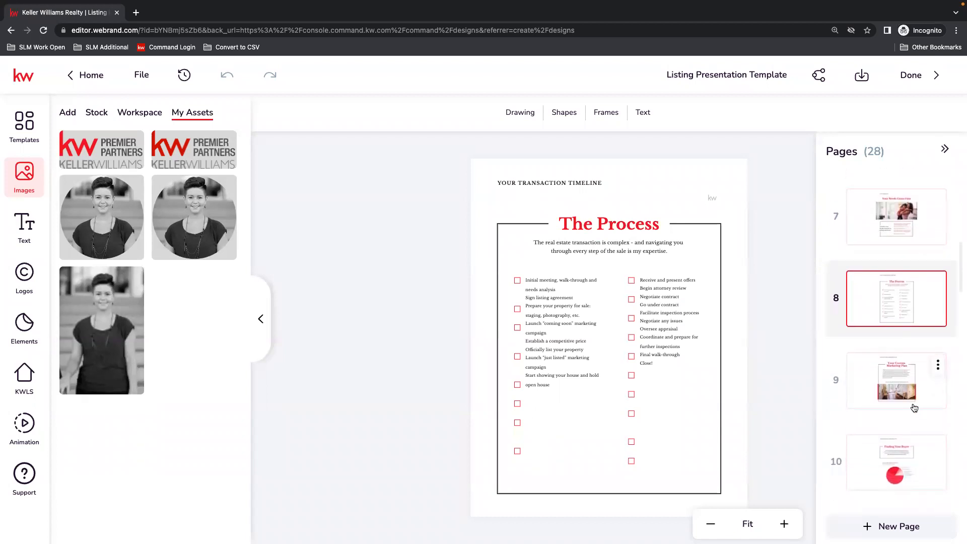
{"action": "left_click", "coordinate": [646, 367]}
{"action": "left_click_drag", "start_coordinate": [662, 344], "coordinate": [665, 346]}
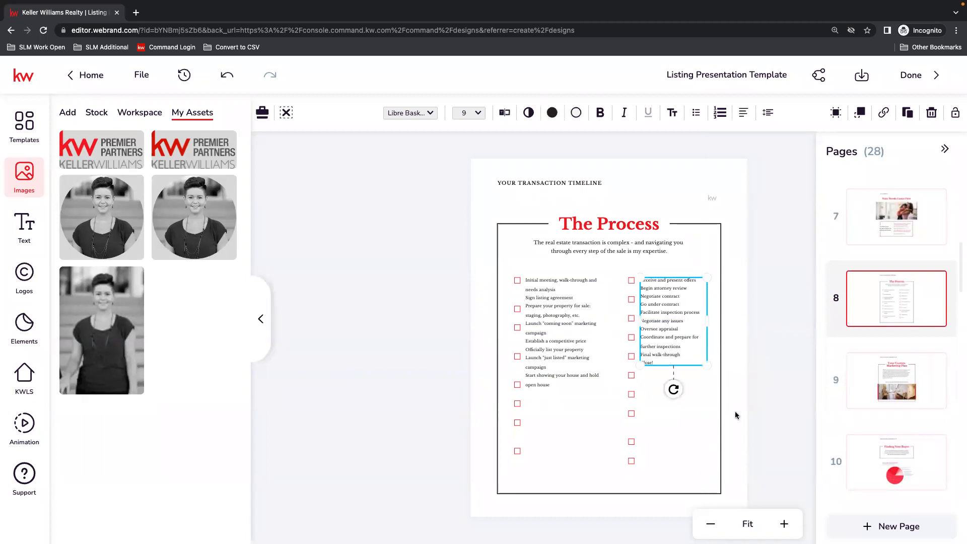
{"action": "left_click", "coordinate": [784, 389]}
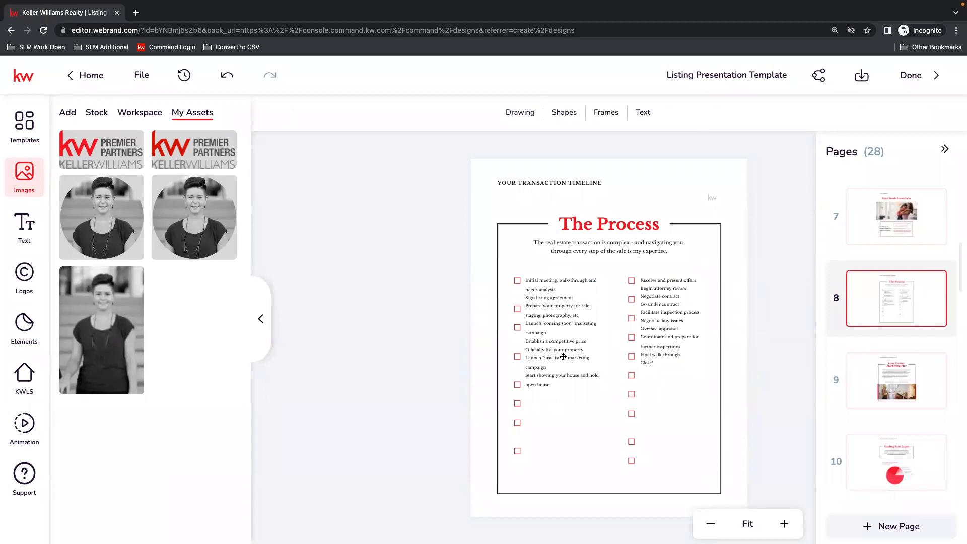
Review the custom marketing plan section from page 9 through page 15, It's in the Details.
{"action": "left_click", "coordinate": [890, 382]}
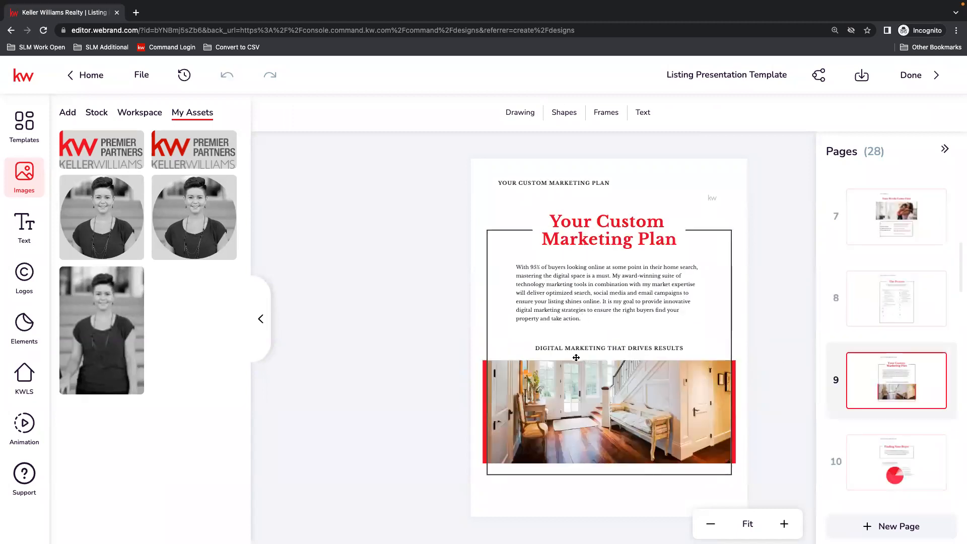
{"action": "scroll", "coordinate": [941, 369], "scroll_direction": "down", "scroll_amount": 1}
{"action": "scroll", "coordinate": [923, 373], "scroll_direction": "down", "scroll_amount": 5}
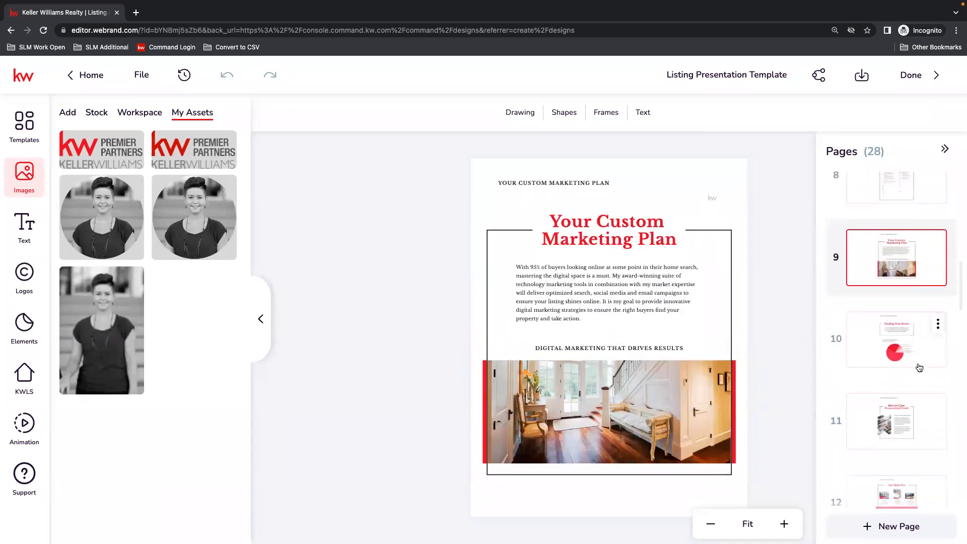
{"action": "scroll", "coordinate": [920, 368], "scroll_direction": "down", "scroll_amount": 3}
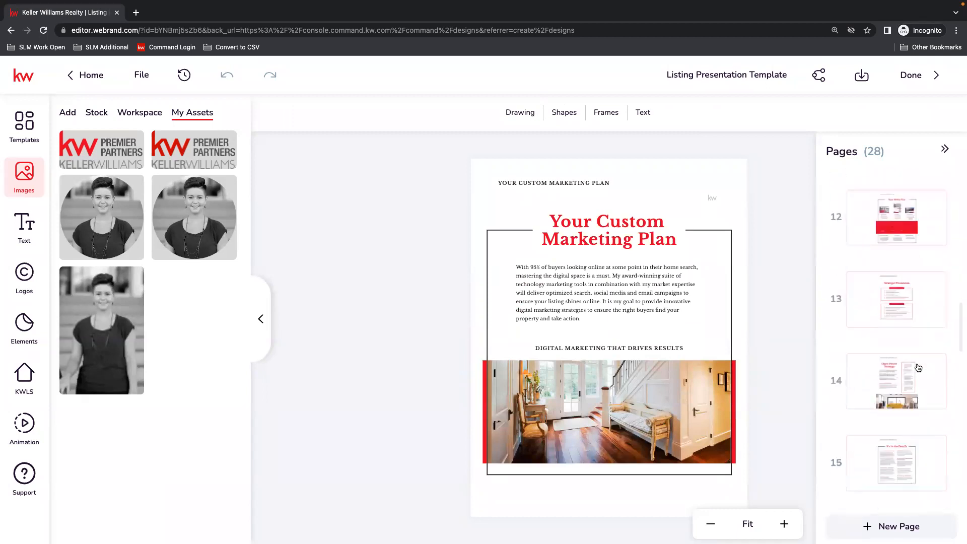
{"action": "scroll", "coordinate": [921, 366], "scroll_direction": "down", "scroll_amount": 3}
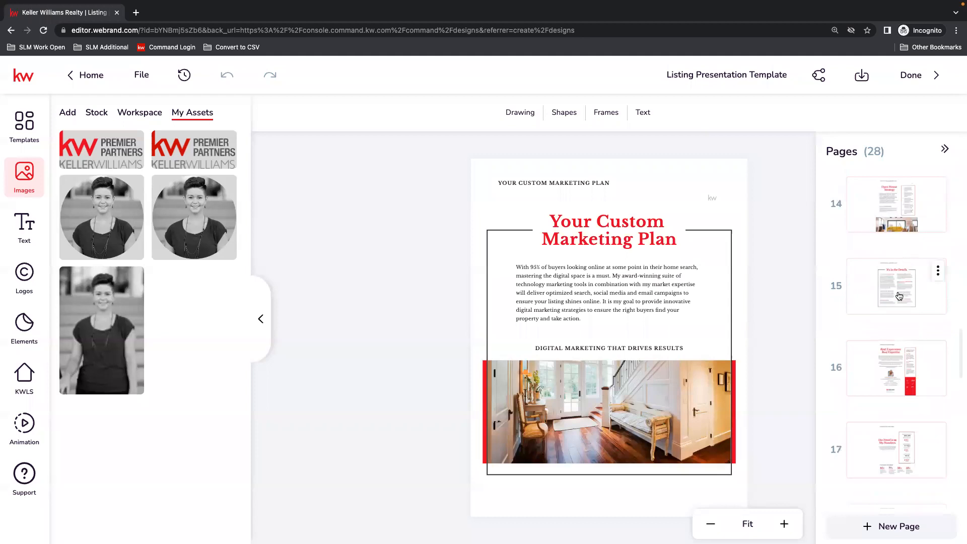
{"action": "left_click", "coordinate": [903, 296]}
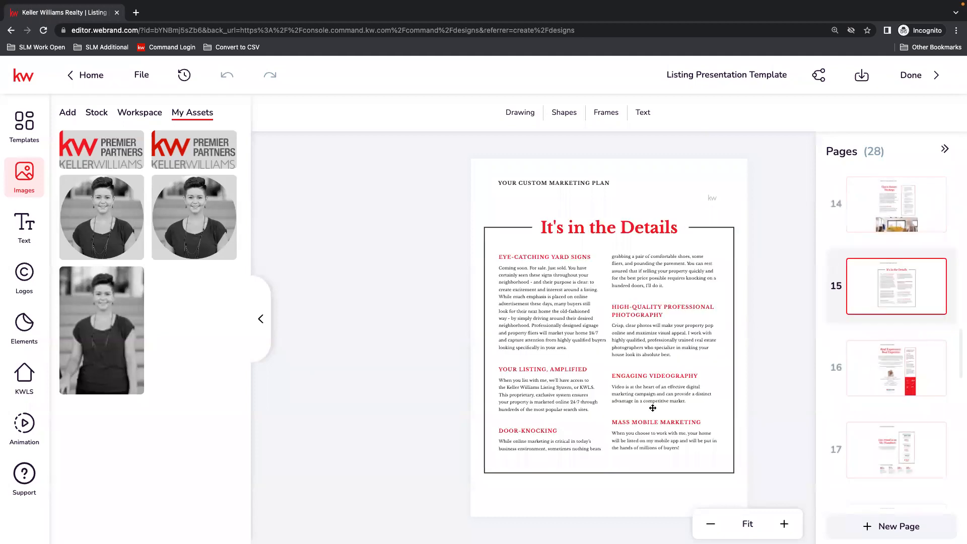
Review pages 17 and 20, checking the median sales price figure as editable text and the portfolio property layout.
{"action": "scroll", "coordinate": [882, 407], "scroll_direction": "down", "scroll_amount": 2}
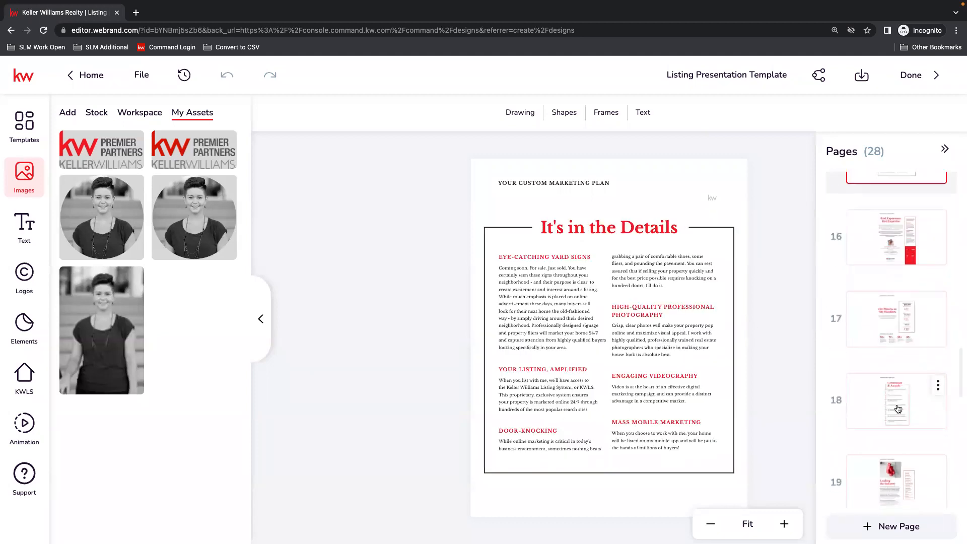
{"action": "left_click", "coordinate": [879, 299]}
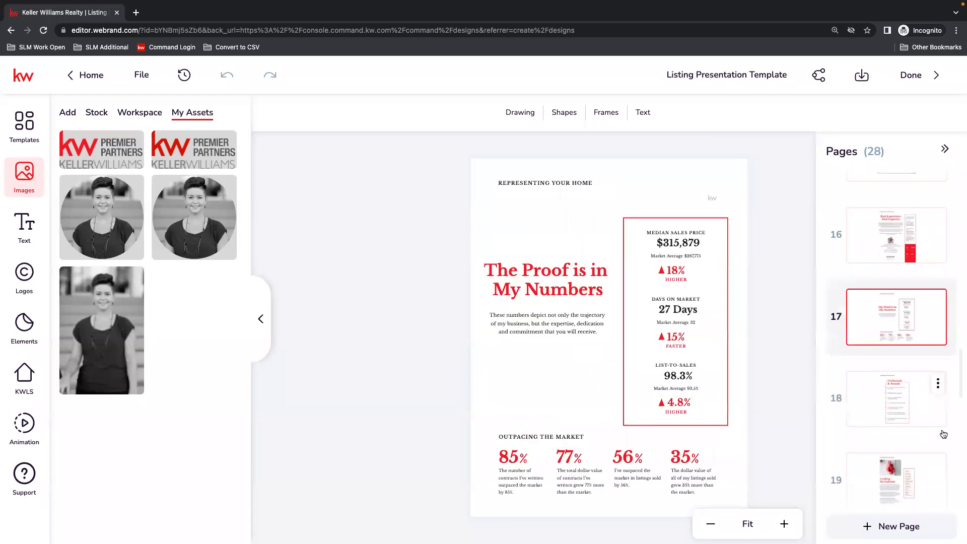
{"action": "left_click", "coordinate": [681, 245]}
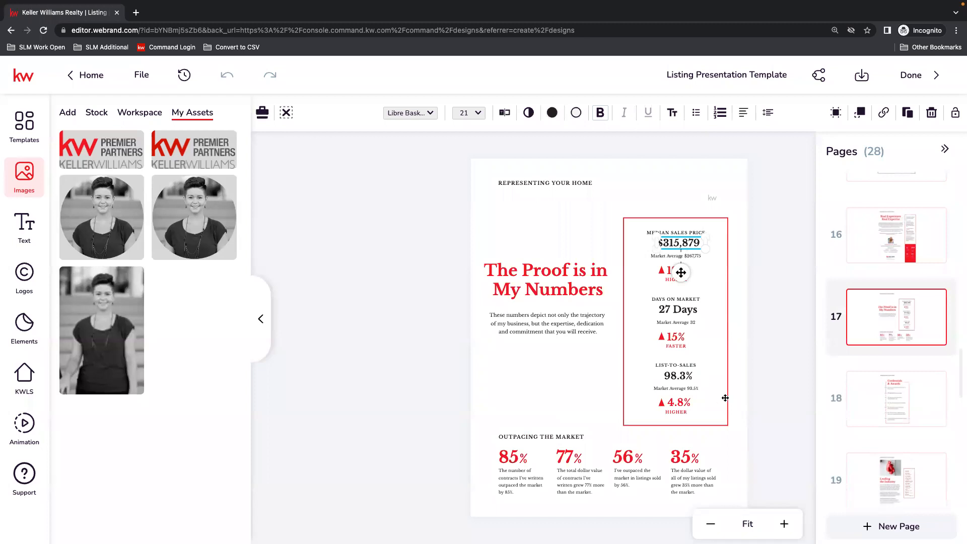
{"action": "scroll", "coordinate": [910, 410], "scroll_direction": "down", "scroll_amount": 6}
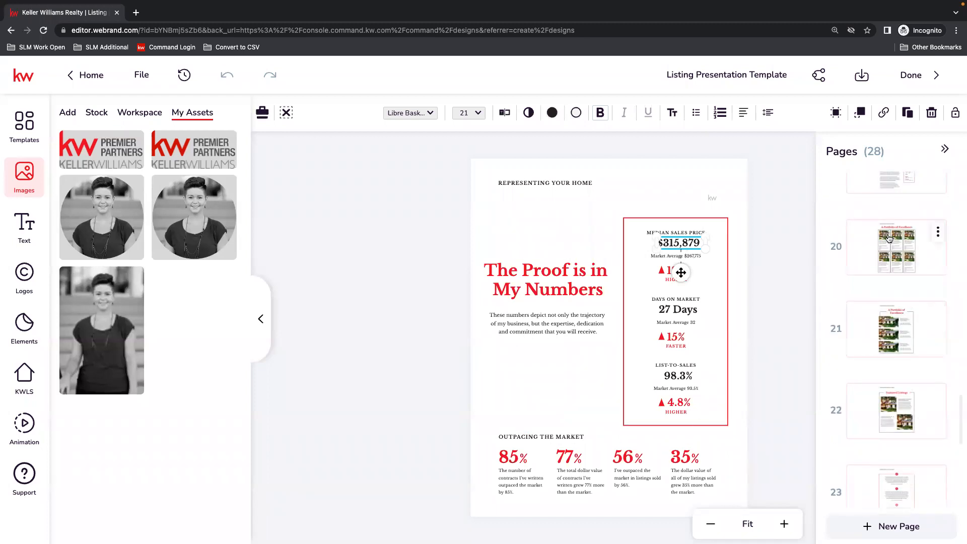
{"action": "left_click", "coordinate": [909, 251]}
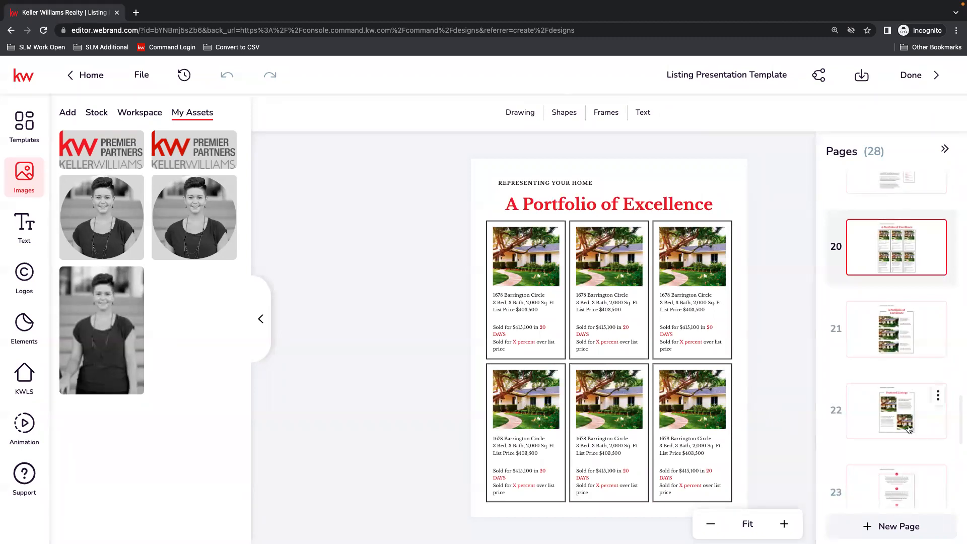
{"action": "scroll", "coordinate": [910, 428], "scroll_direction": "down", "scroll_amount": 3}
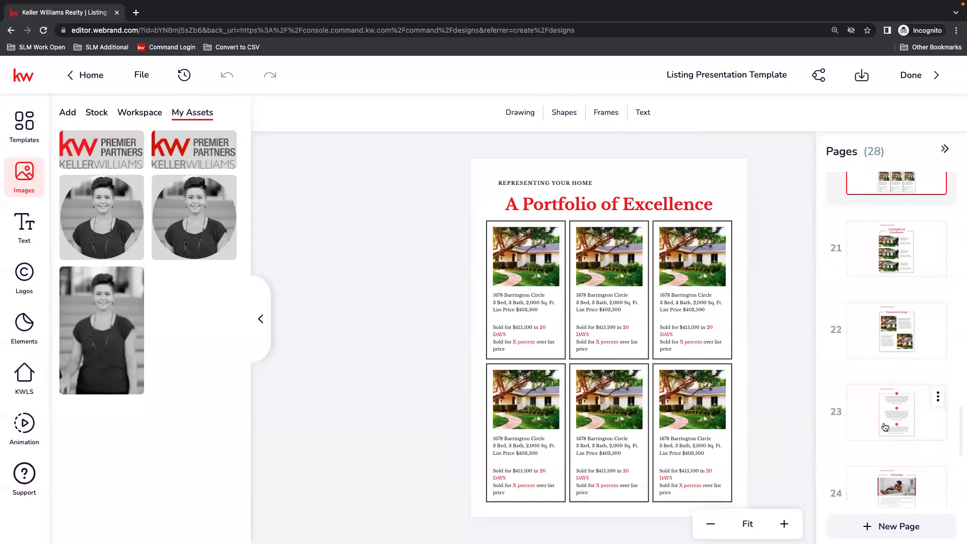
Review the remaining pages from 21 onward and open page 28, the contact details page.
{"action": "scroll", "coordinate": [909, 460], "scroll_direction": "down", "scroll_amount": 2}
{"action": "scroll", "coordinate": [916, 460], "scroll_direction": "down", "scroll_amount": 2}
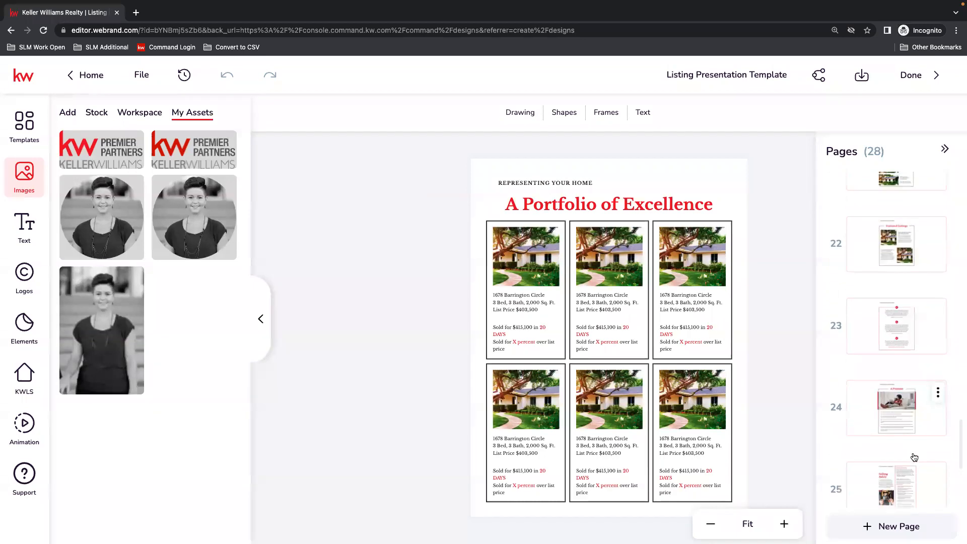
{"action": "scroll", "coordinate": [914, 457], "scroll_direction": "down", "scroll_amount": 3}
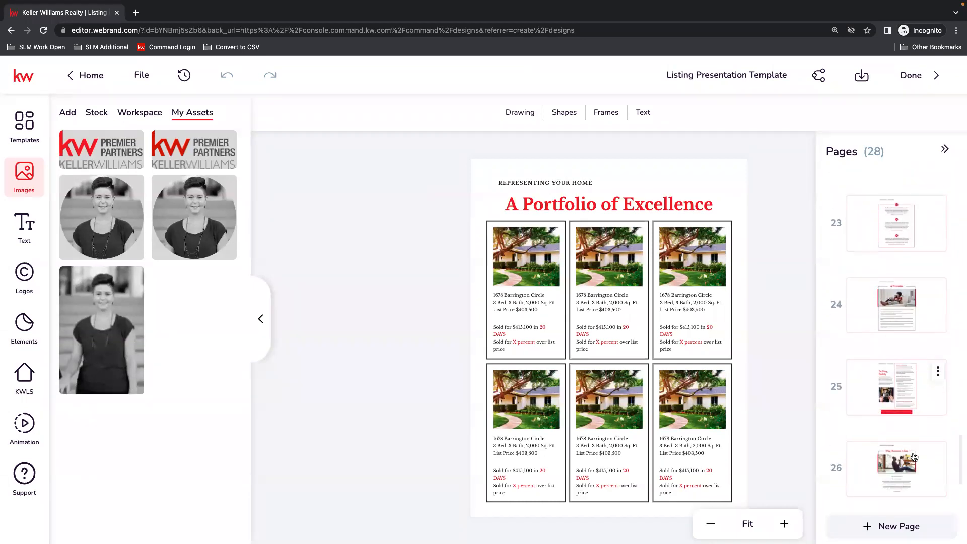
{"action": "scroll", "coordinate": [913, 460], "scroll_direction": "down", "scroll_amount": 3}
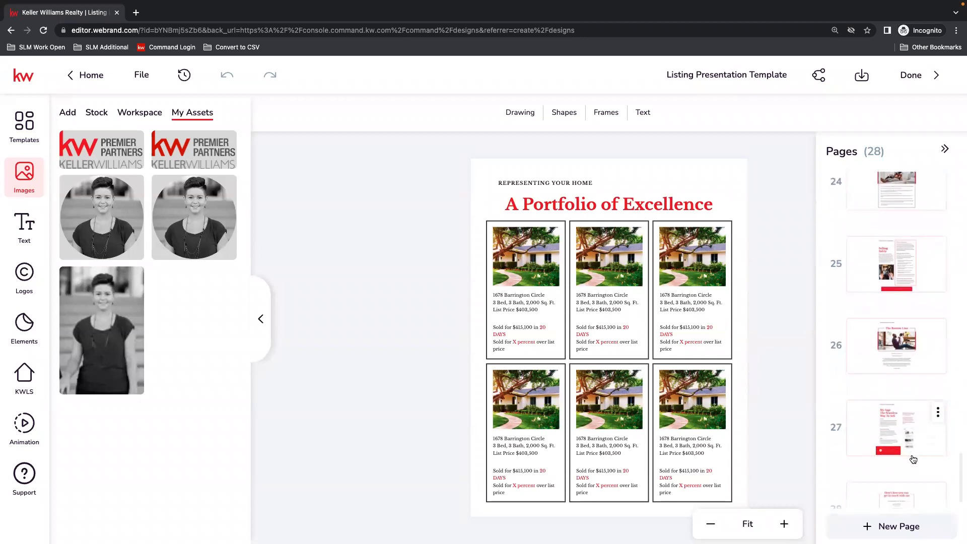
{"action": "left_click", "coordinate": [889, 474]}
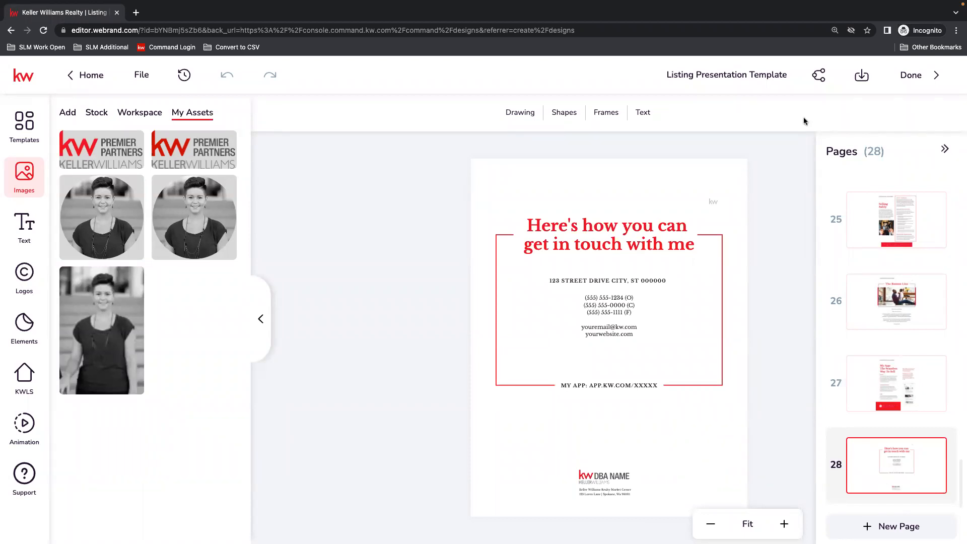
Finish editing the presentation and make a copy of Listing Presentation Template in the Designs list.
{"action": "left_click", "coordinate": [930, 82]}
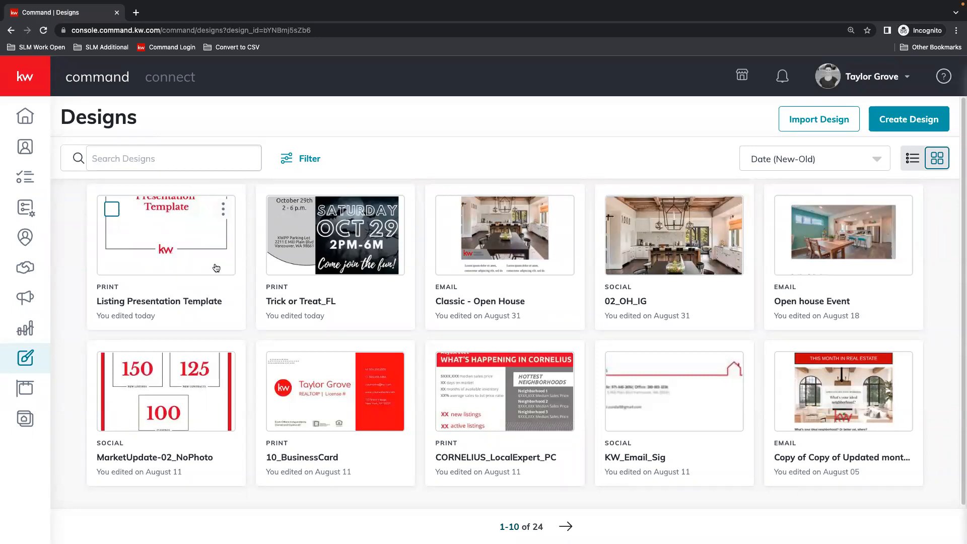
{"action": "left_click", "coordinate": [223, 209]}
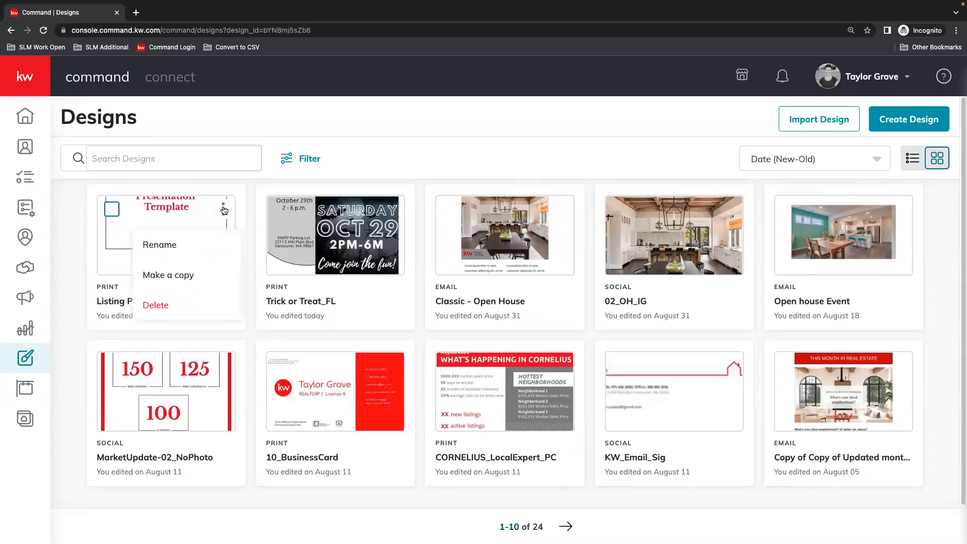
{"action": "left_click", "coordinate": [182, 279]}
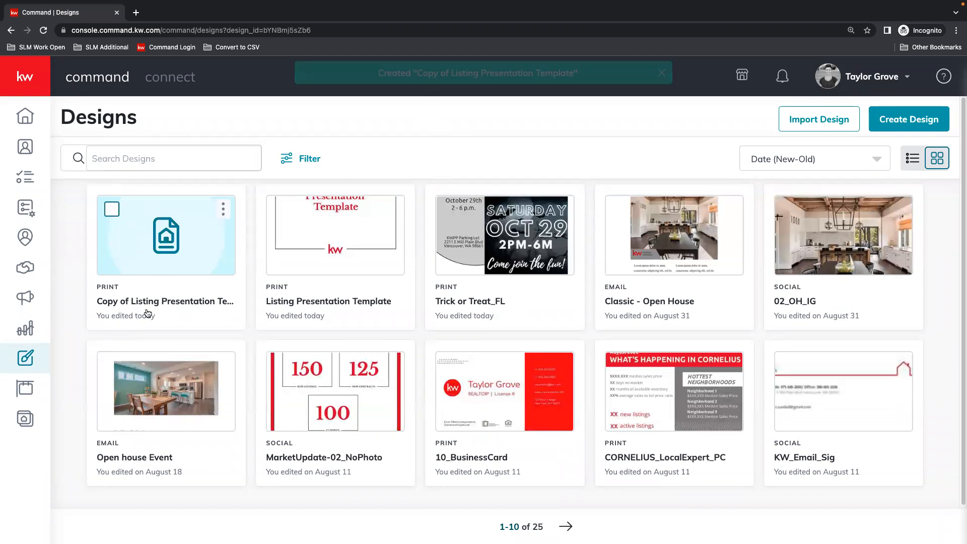
Rename the copied presentation by adding the surname in capitals before "Copy of Listing Presentation Template".
{"action": "left_click", "coordinate": [224, 208]}
{"action": "left_click", "coordinate": [166, 244]}
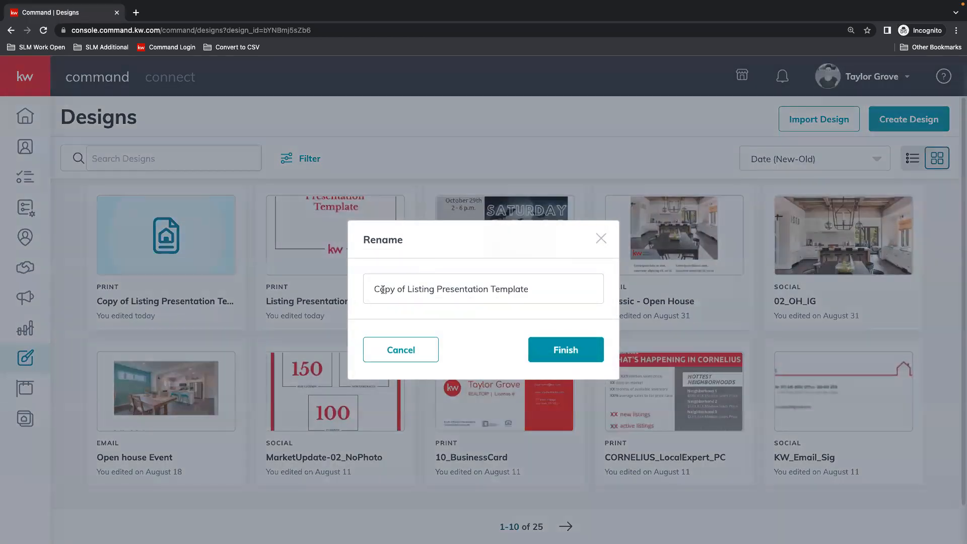
{"action": "left_click", "coordinate": [391, 290]}
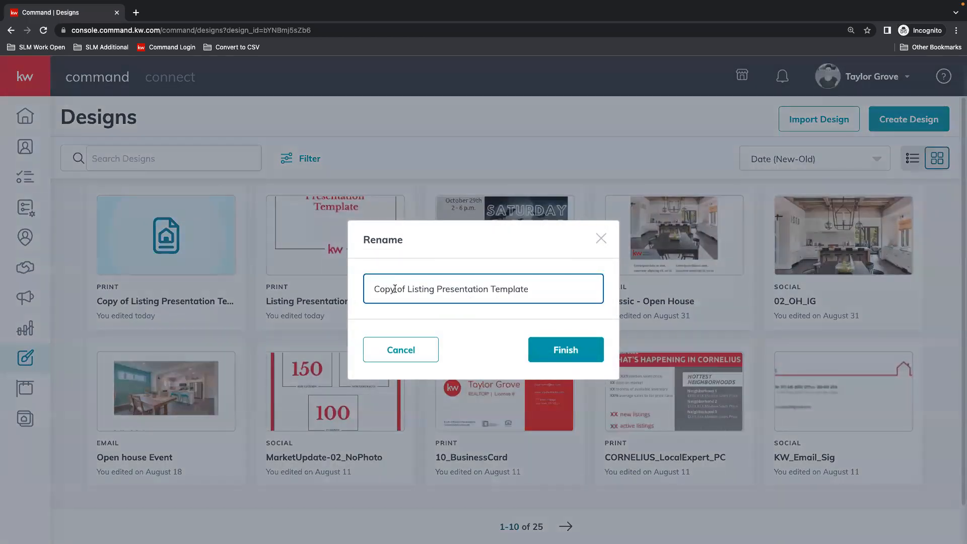
{"action": "left_click", "coordinate": [372, 289]}
{"action": "type", "text": "GROVE"}
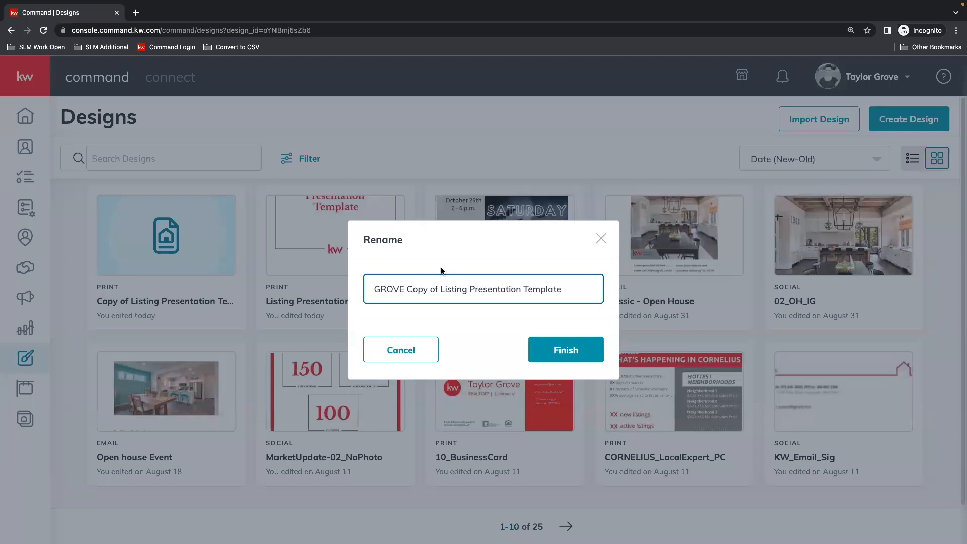
{"action": "left_click", "coordinate": [582, 352]}
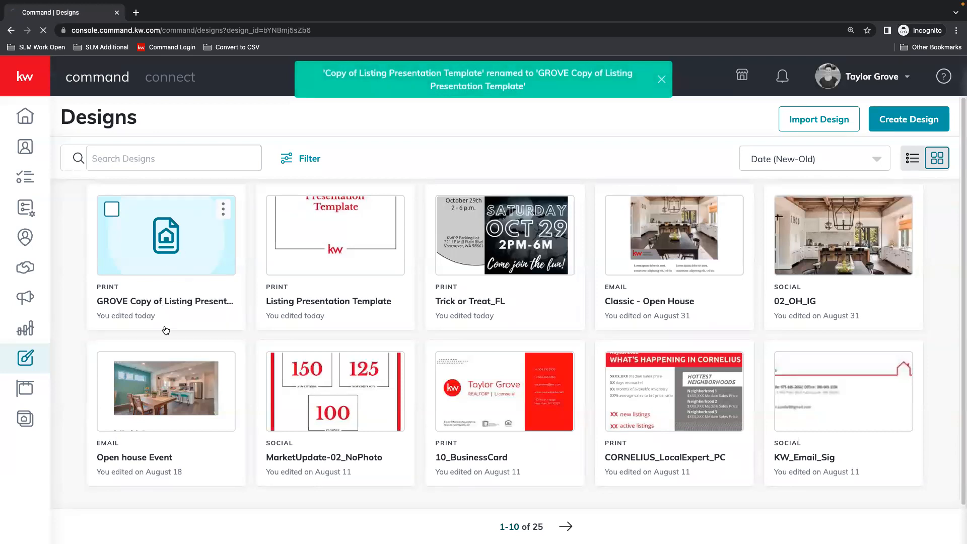
Open the renamed copy, return to the Command Designs list and reload it to show the current designs.
{"action": "left_click", "coordinate": [171, 231]}
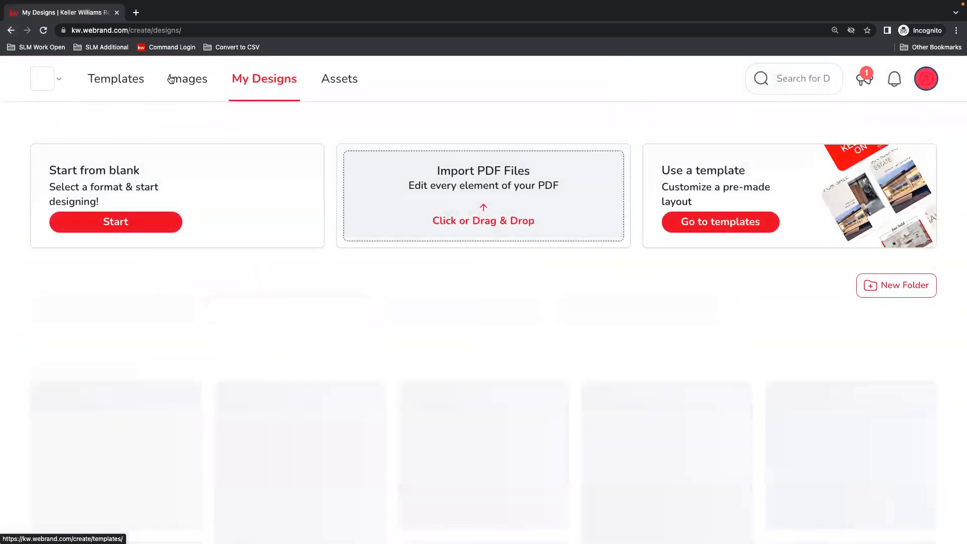
{"action": "left_click", "coordinate": [9, 31]}
{"action": "left_click", "coordinate": [7, 32]}
{"action": "left_click", "coordinate": [7, 33]}
{"action": "left_click", "coordinate": [26, 34]}
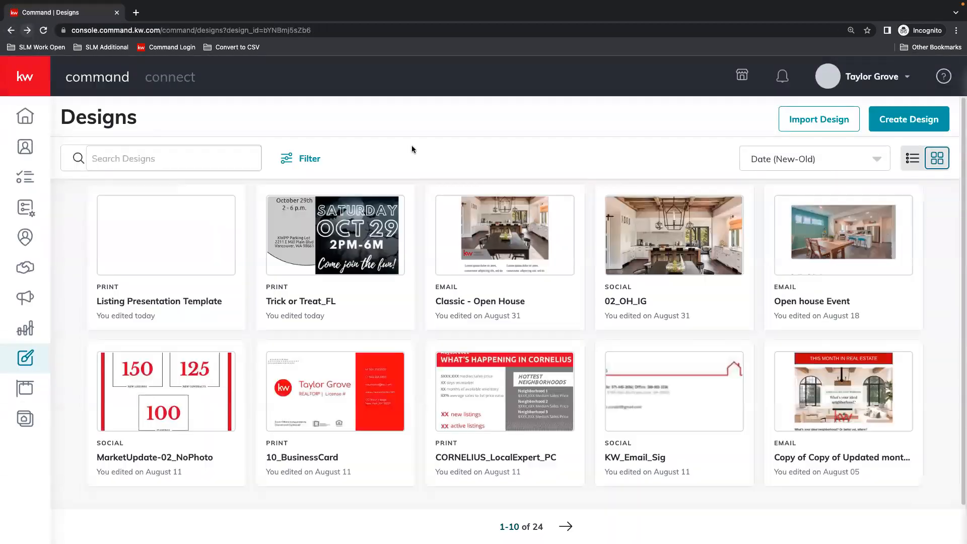
{"action": "left_click", "coordinate": [45, 32]}
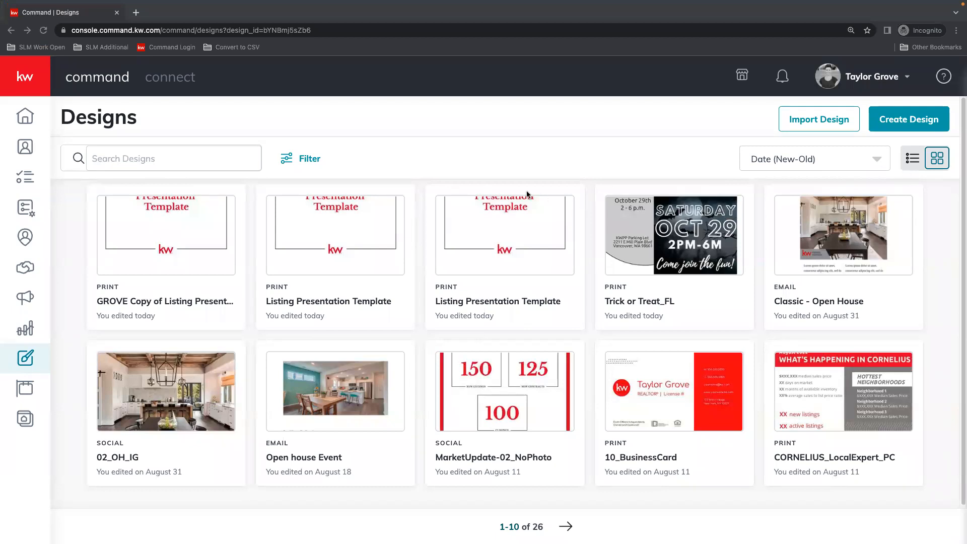
{"action": "left_click", "coordinate": [530, 148]}
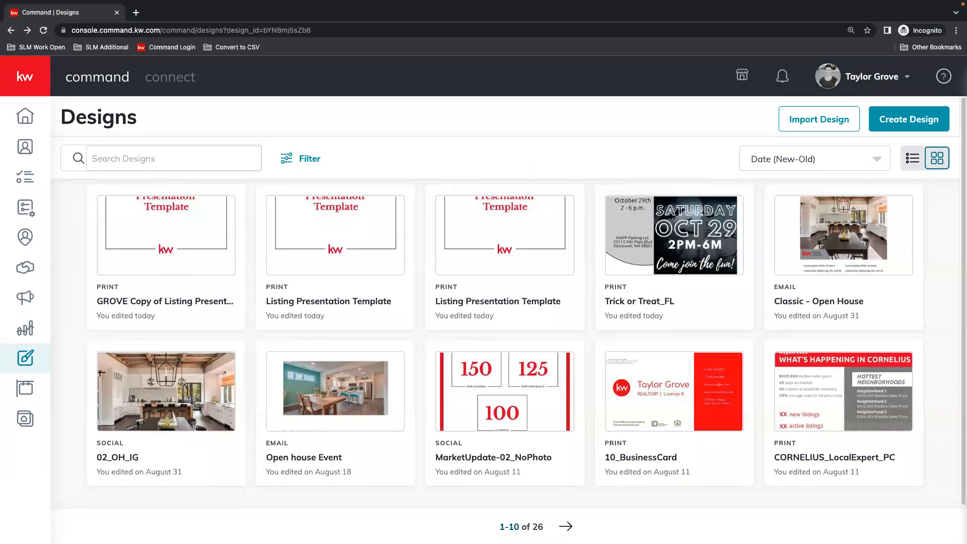